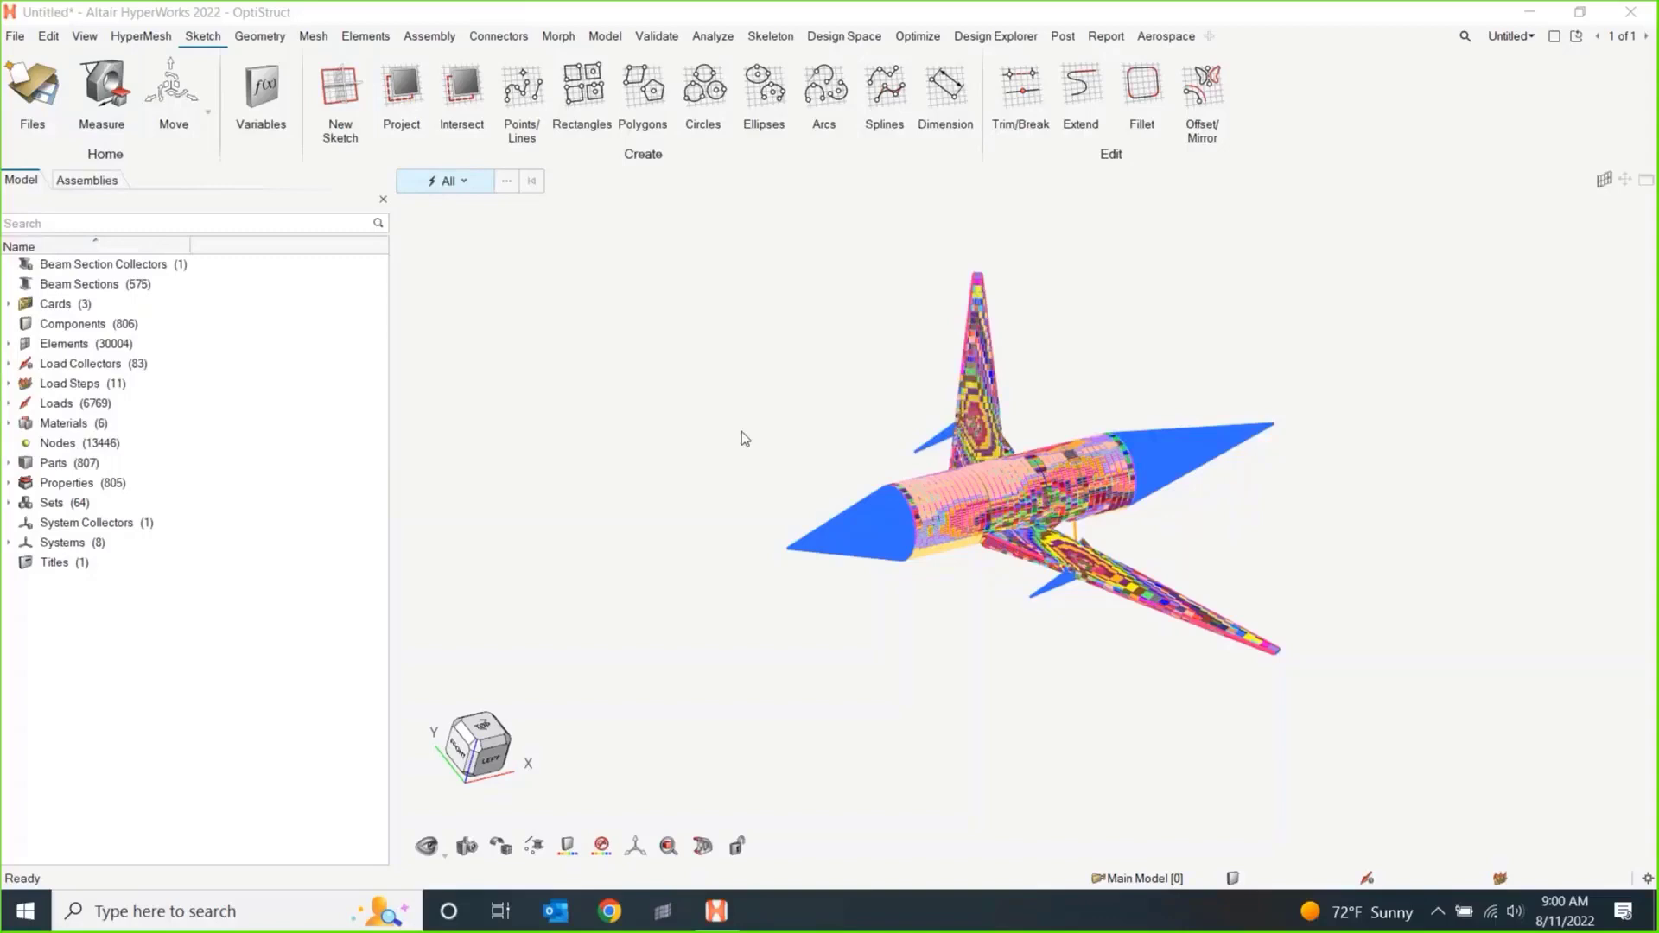
pyautogui.click(1325, 366)
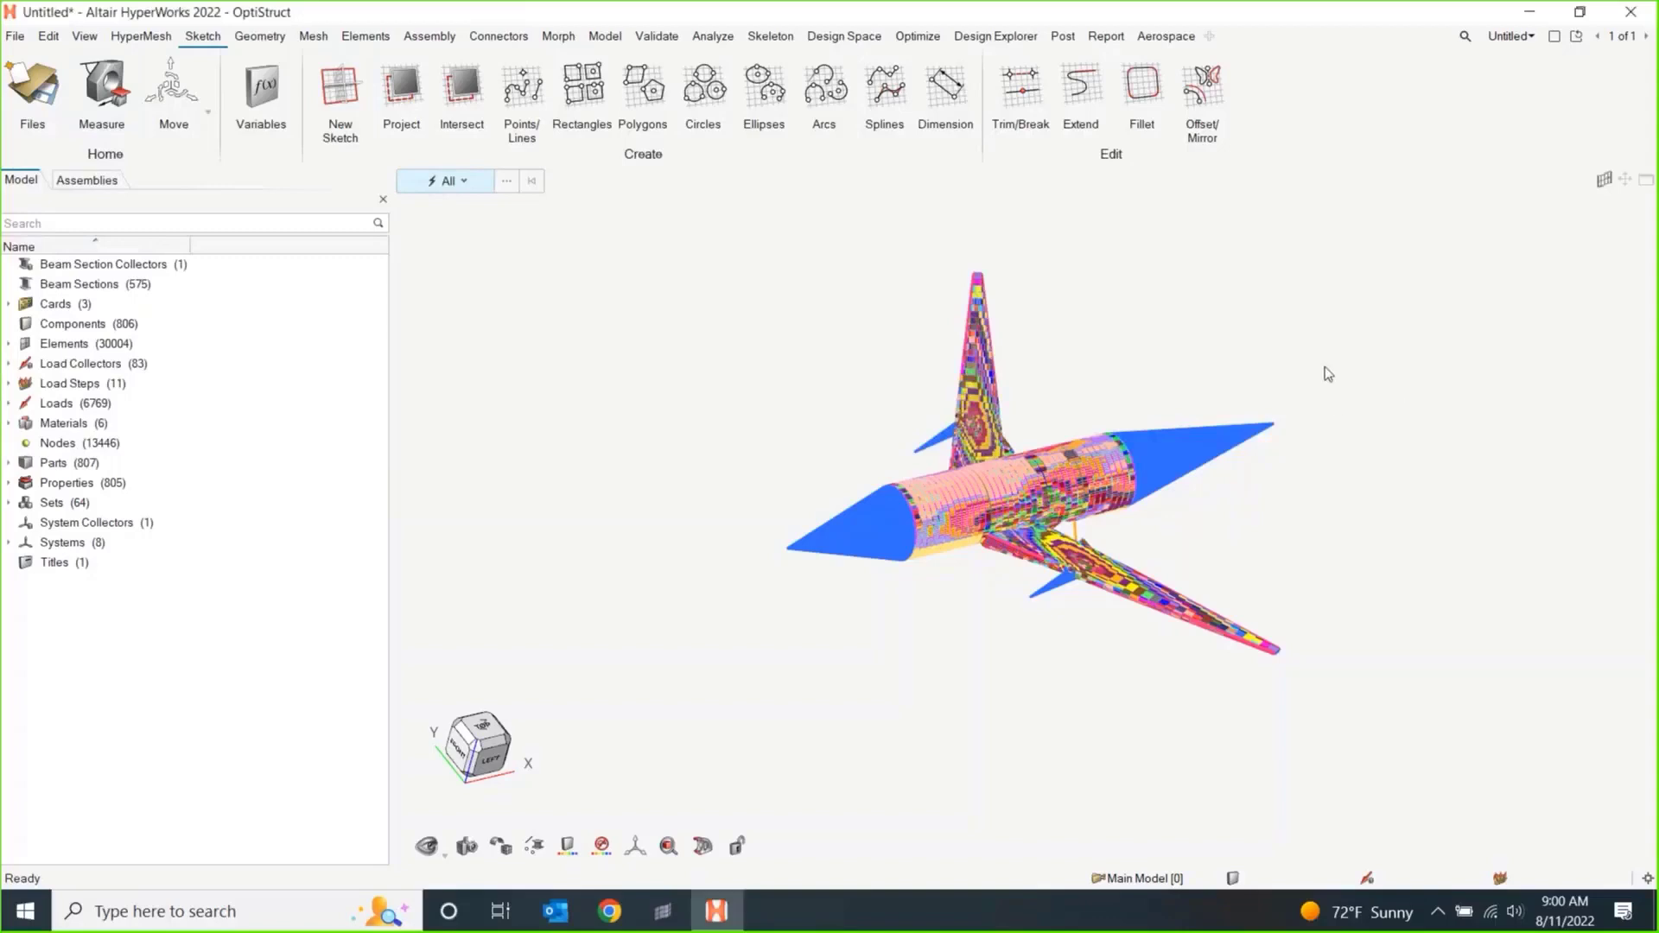
pyautogui.moveTo(1300, 346); pyautogui.dragTo(1245, 396, button='right')
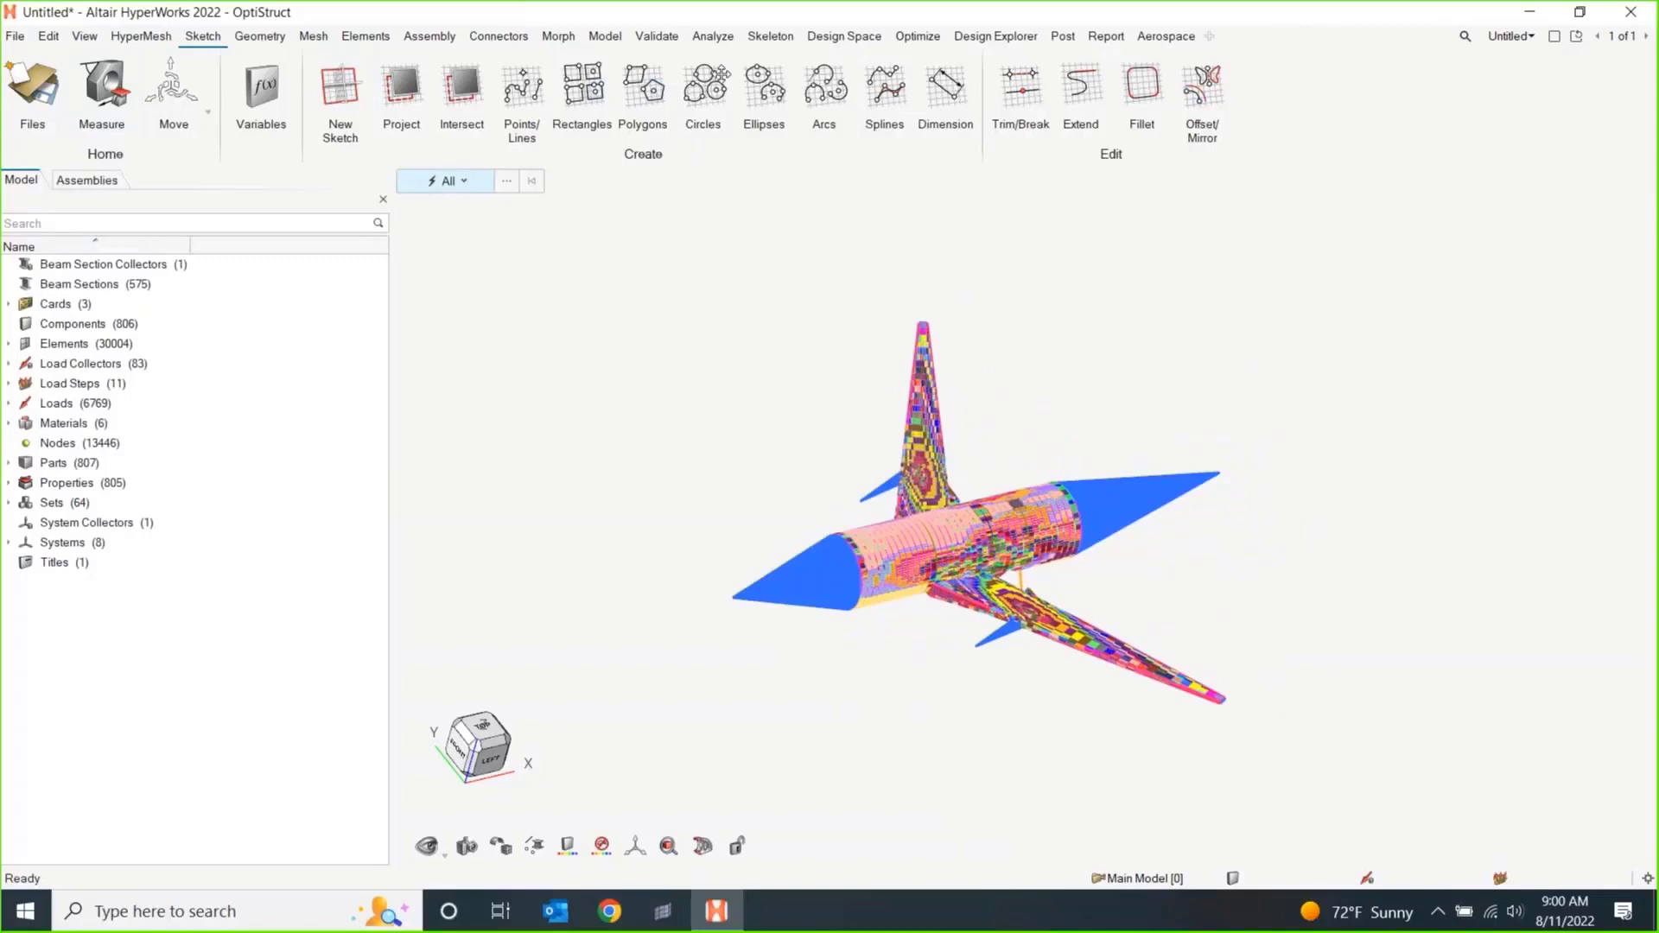
pyautogui.moveTo(722, 74); pyautogui.dragTo(1145, 151)
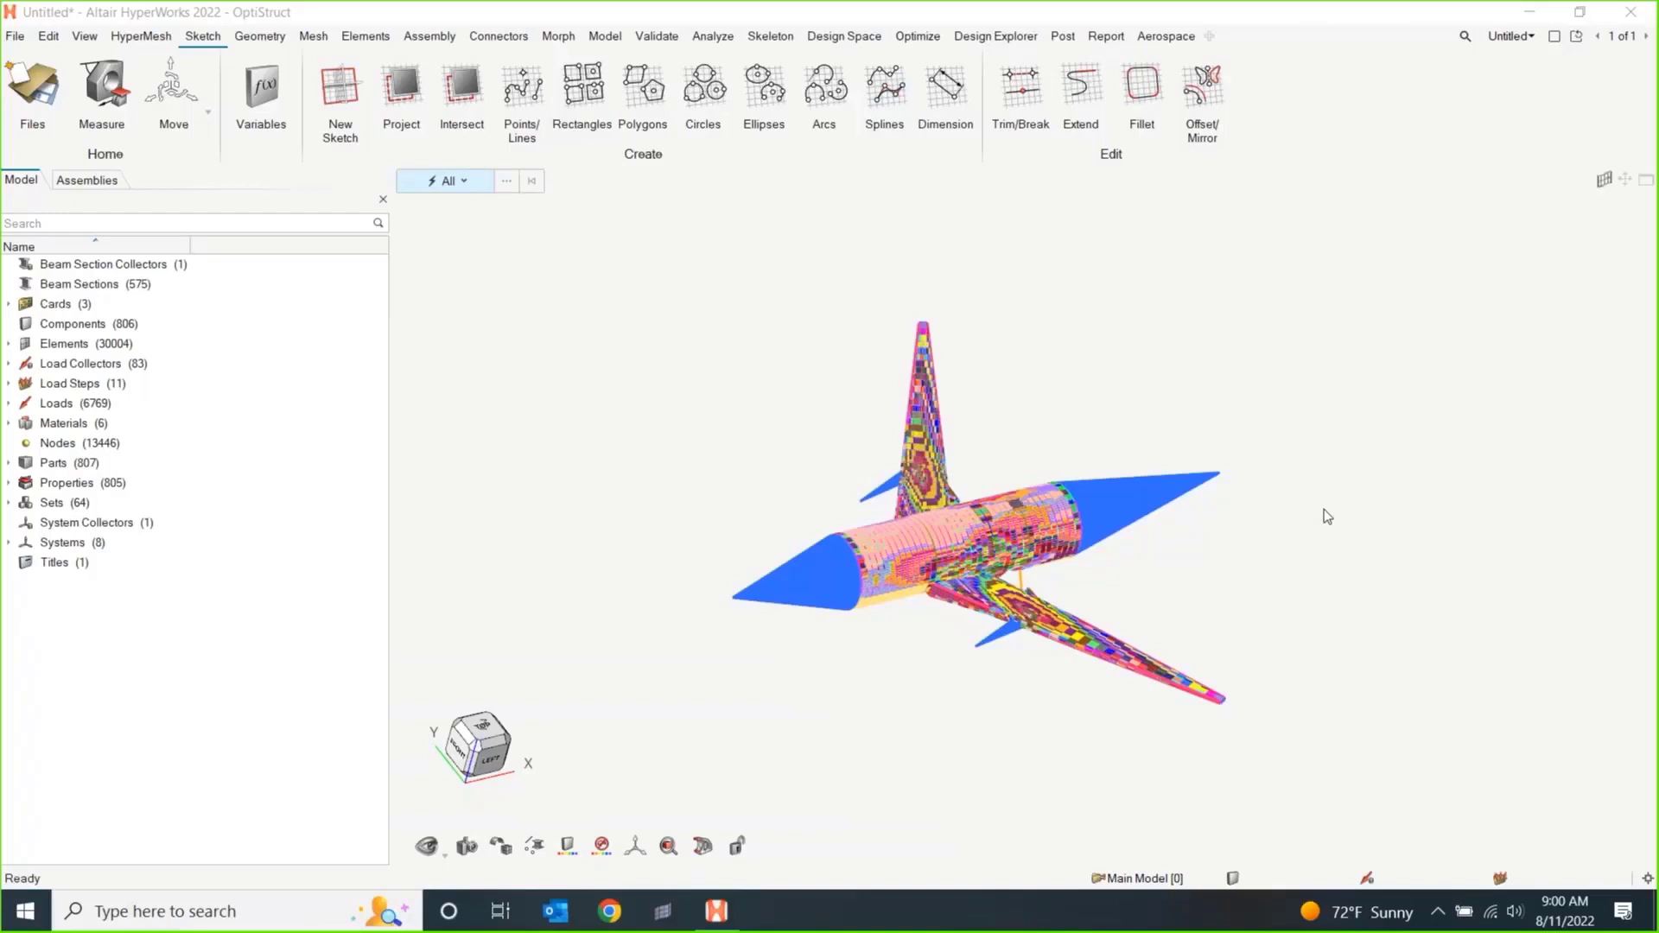
pyautogui.moveTo(927, 653); pyautogui.dragTo(873, 638, button='right')
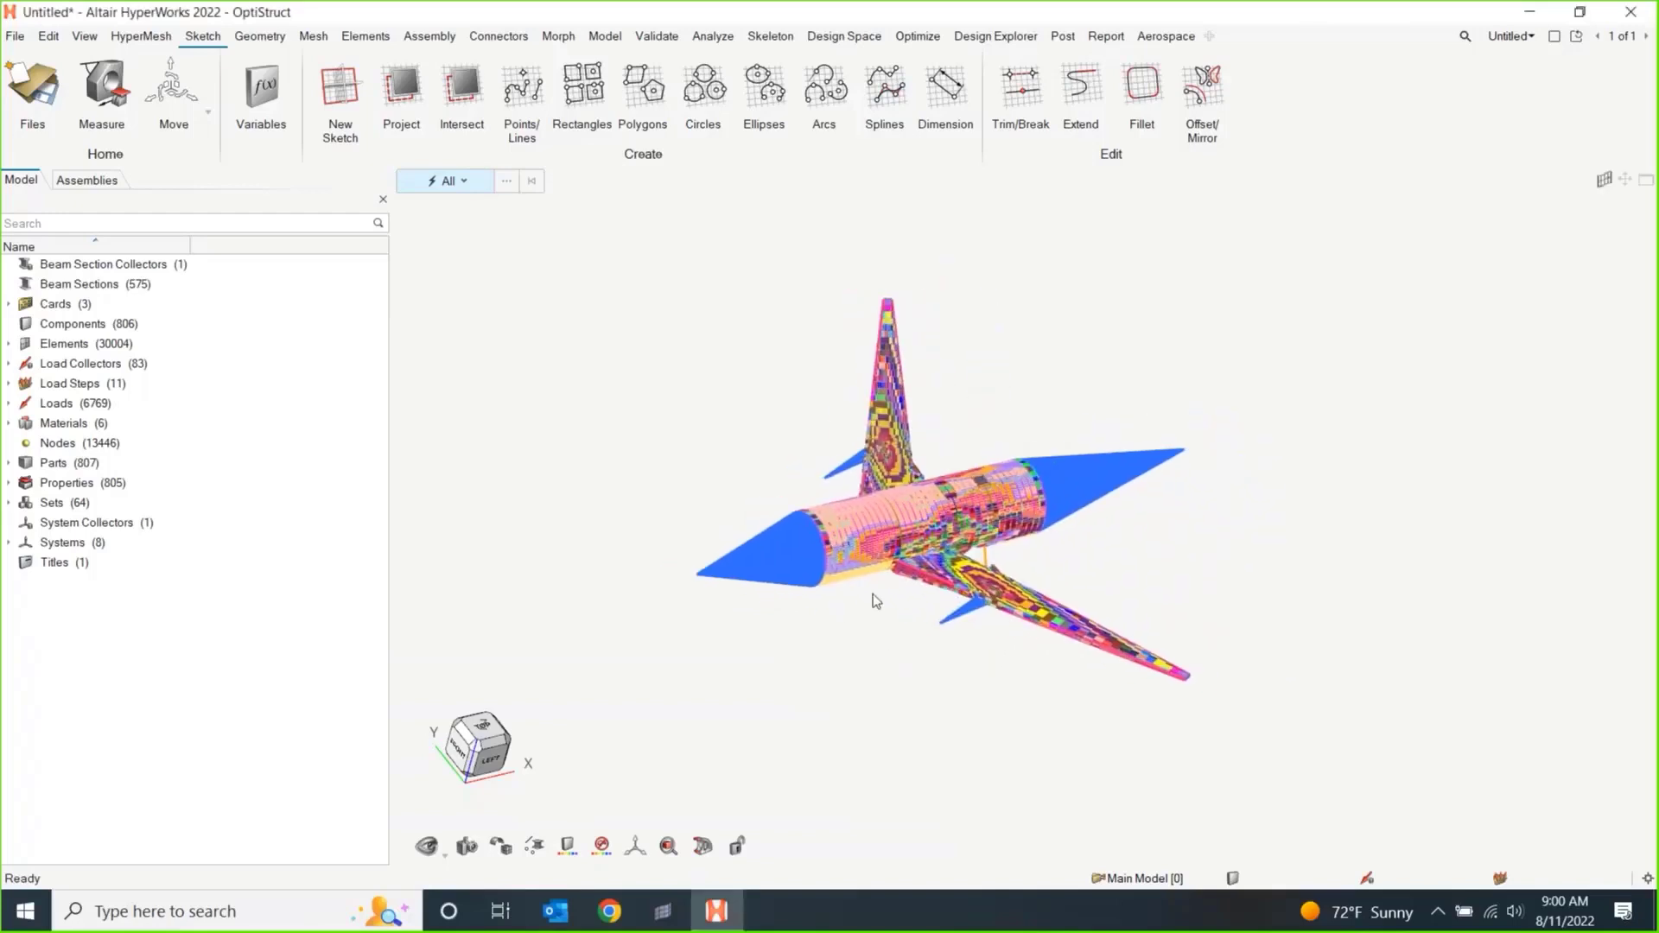
pyautogui.scroll(2, 874, 600)
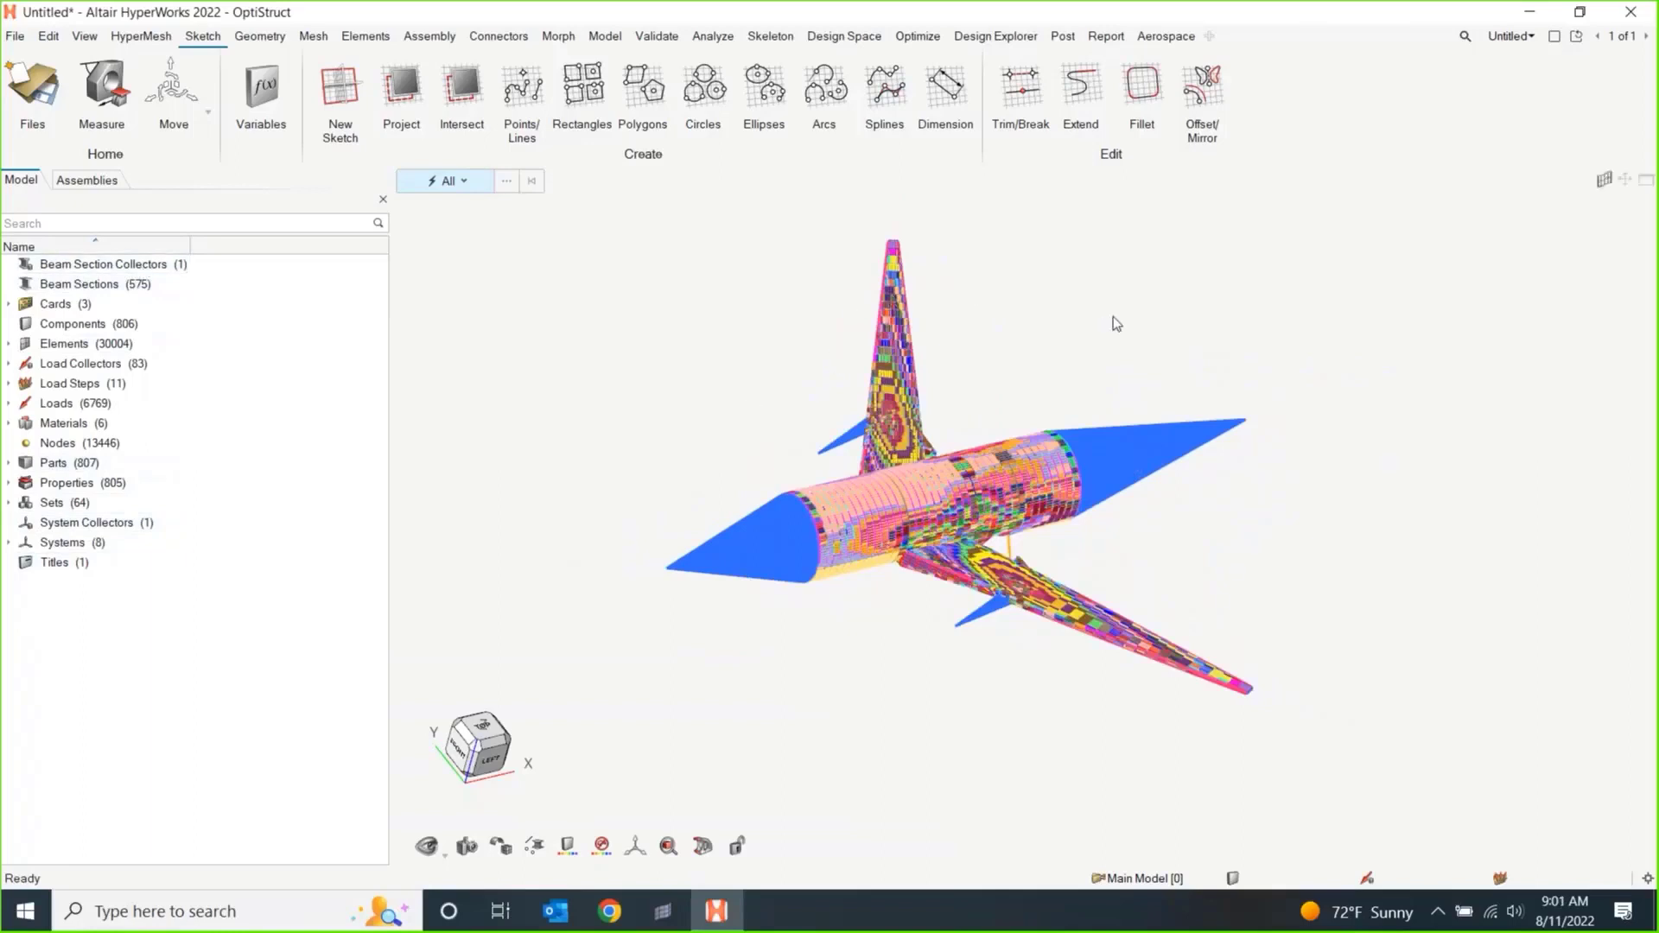
# Import the result files gfem-RUN1.op2 through gfem-RUN4.op2 together from the Demo Files/GFEM/MULTIRUNS folder as OptiStruct results.
pyautogui.click(1063, 39)
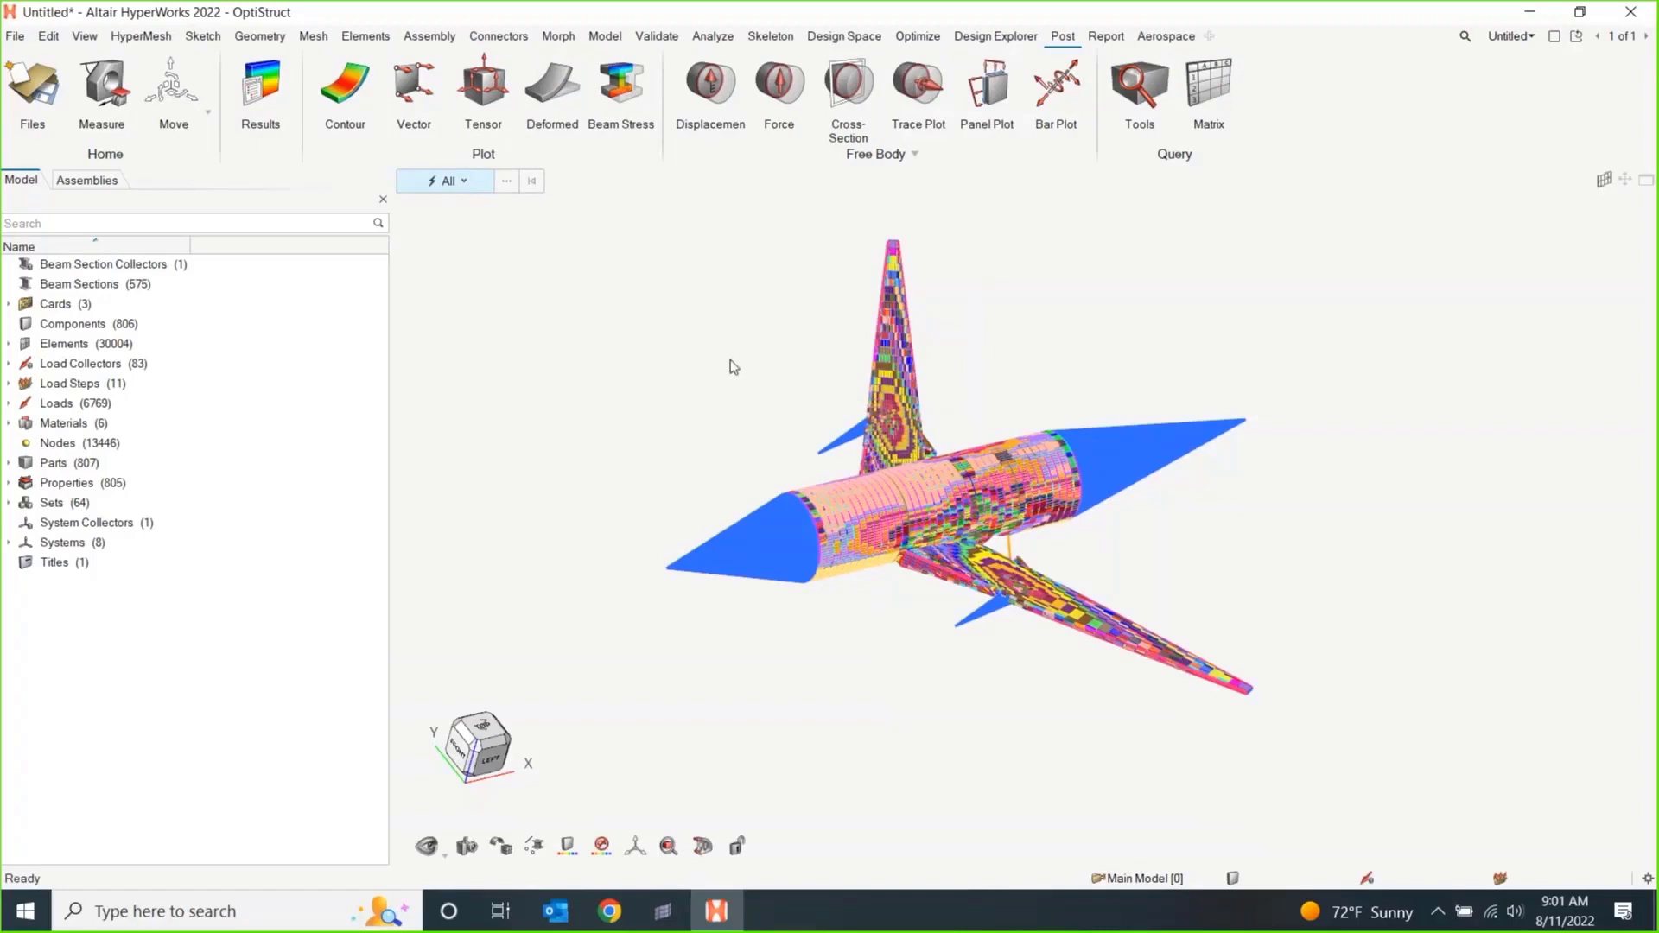
pyautogui.keyDown('ctrl'); pyautogui.moveTo(656, 334); pyautogui.dragTo(697, 355, button='right'); pyautogui.keyUp('ctrl')
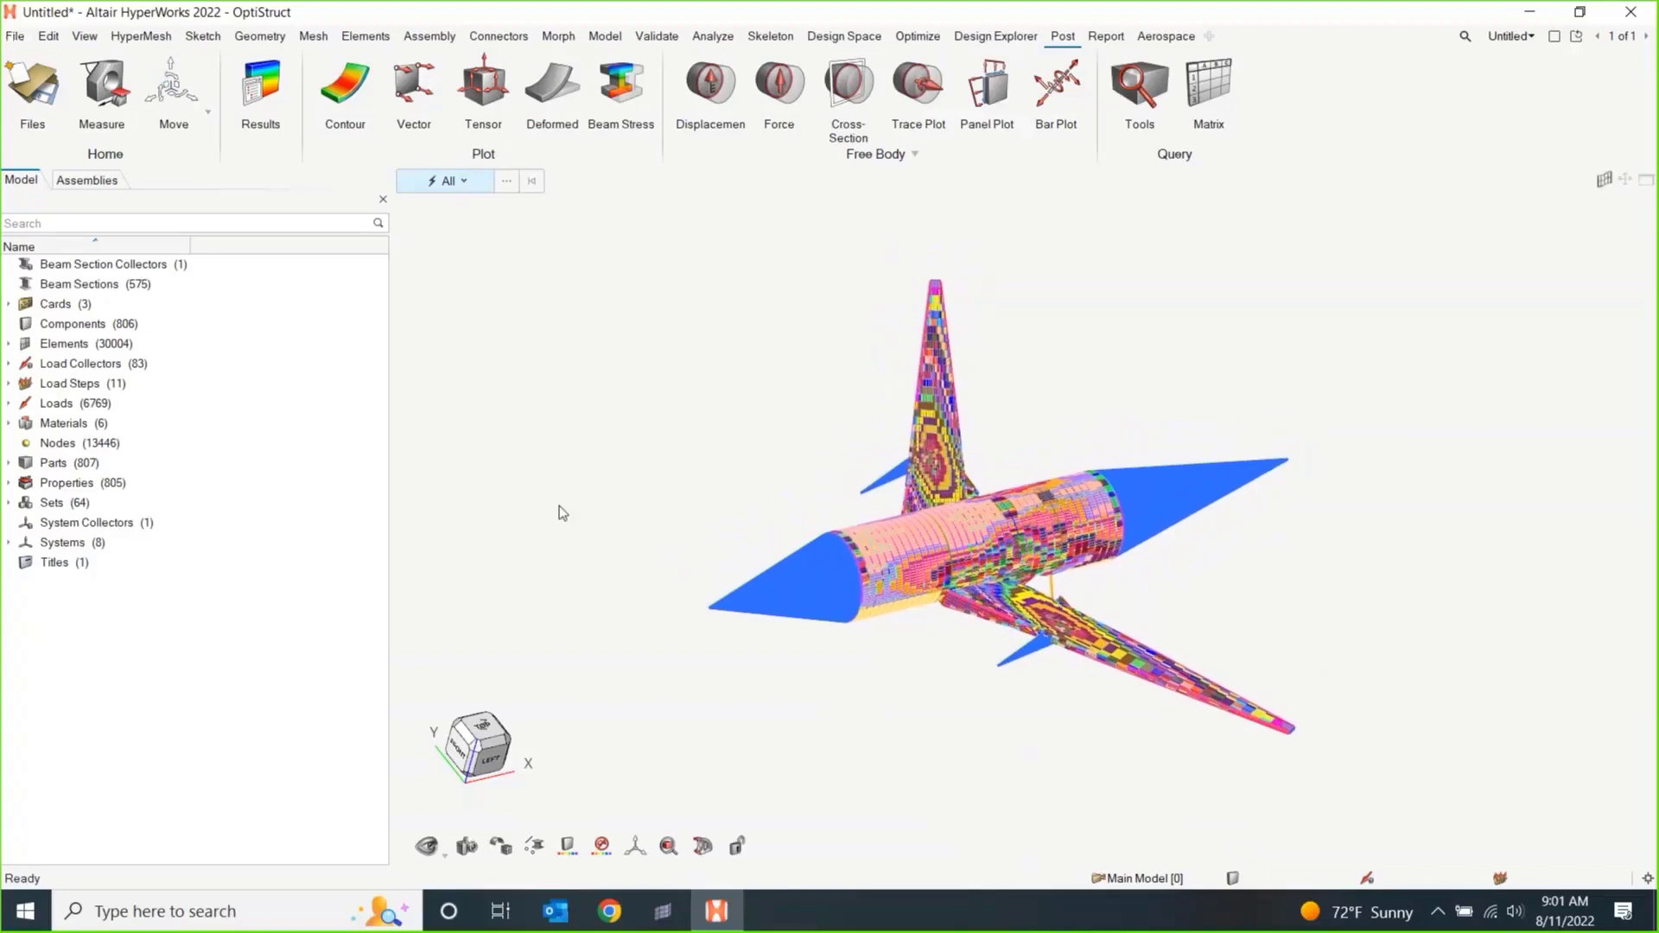
pyautogui.click(15, 38)
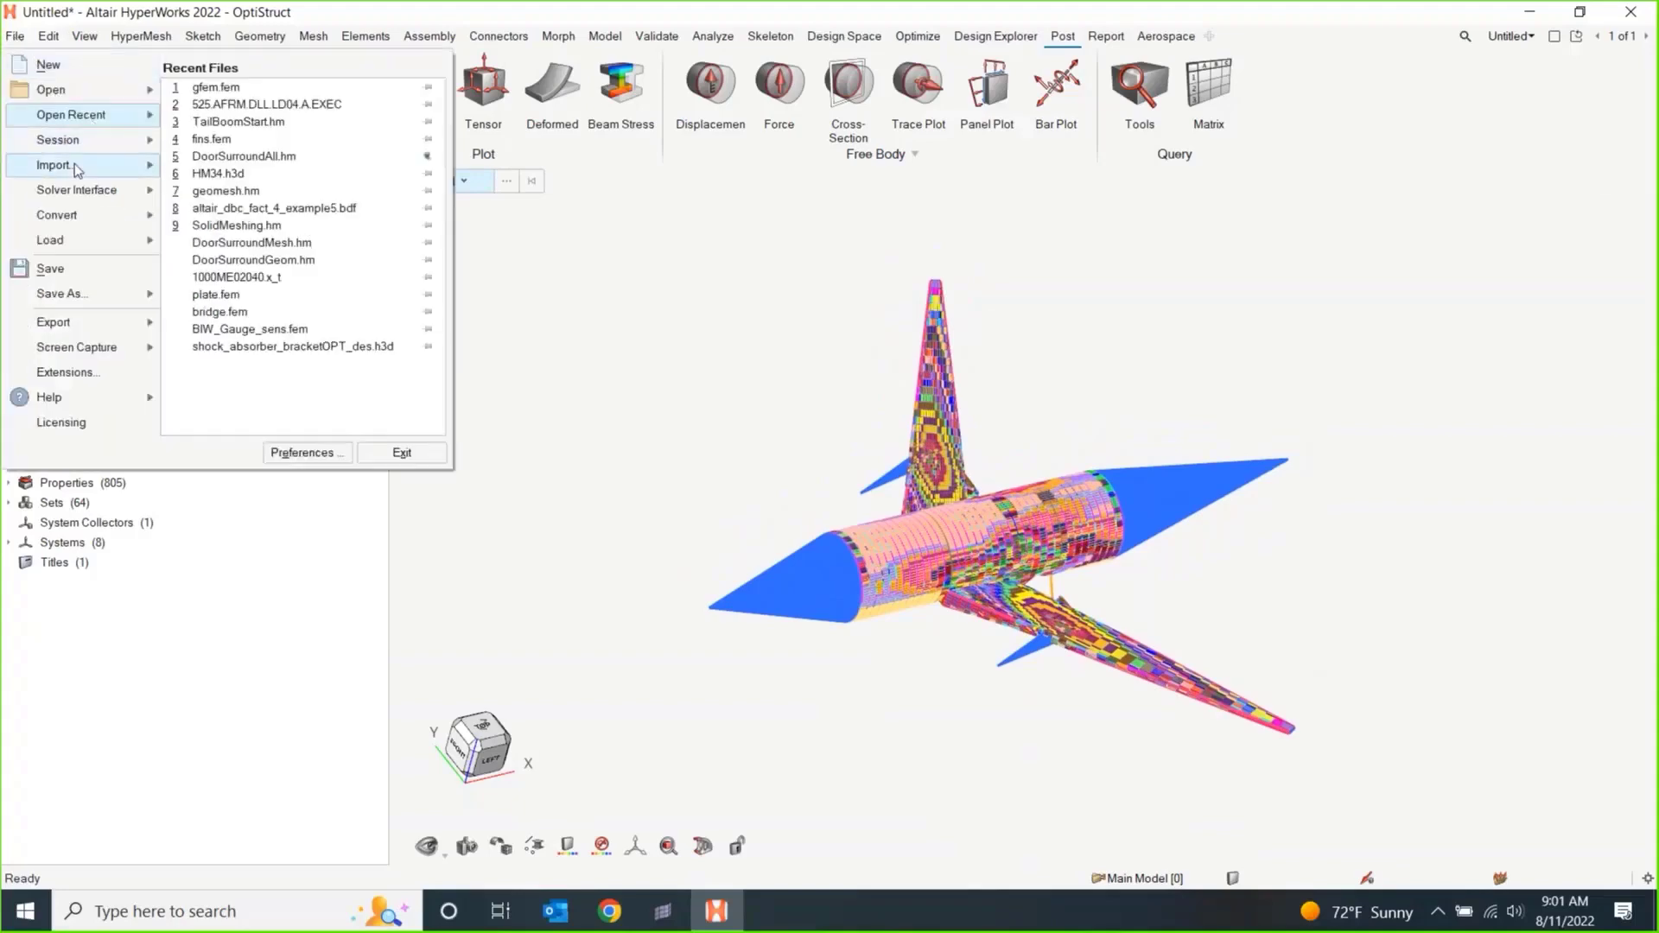
pyautogui.moveTo(78, 170)
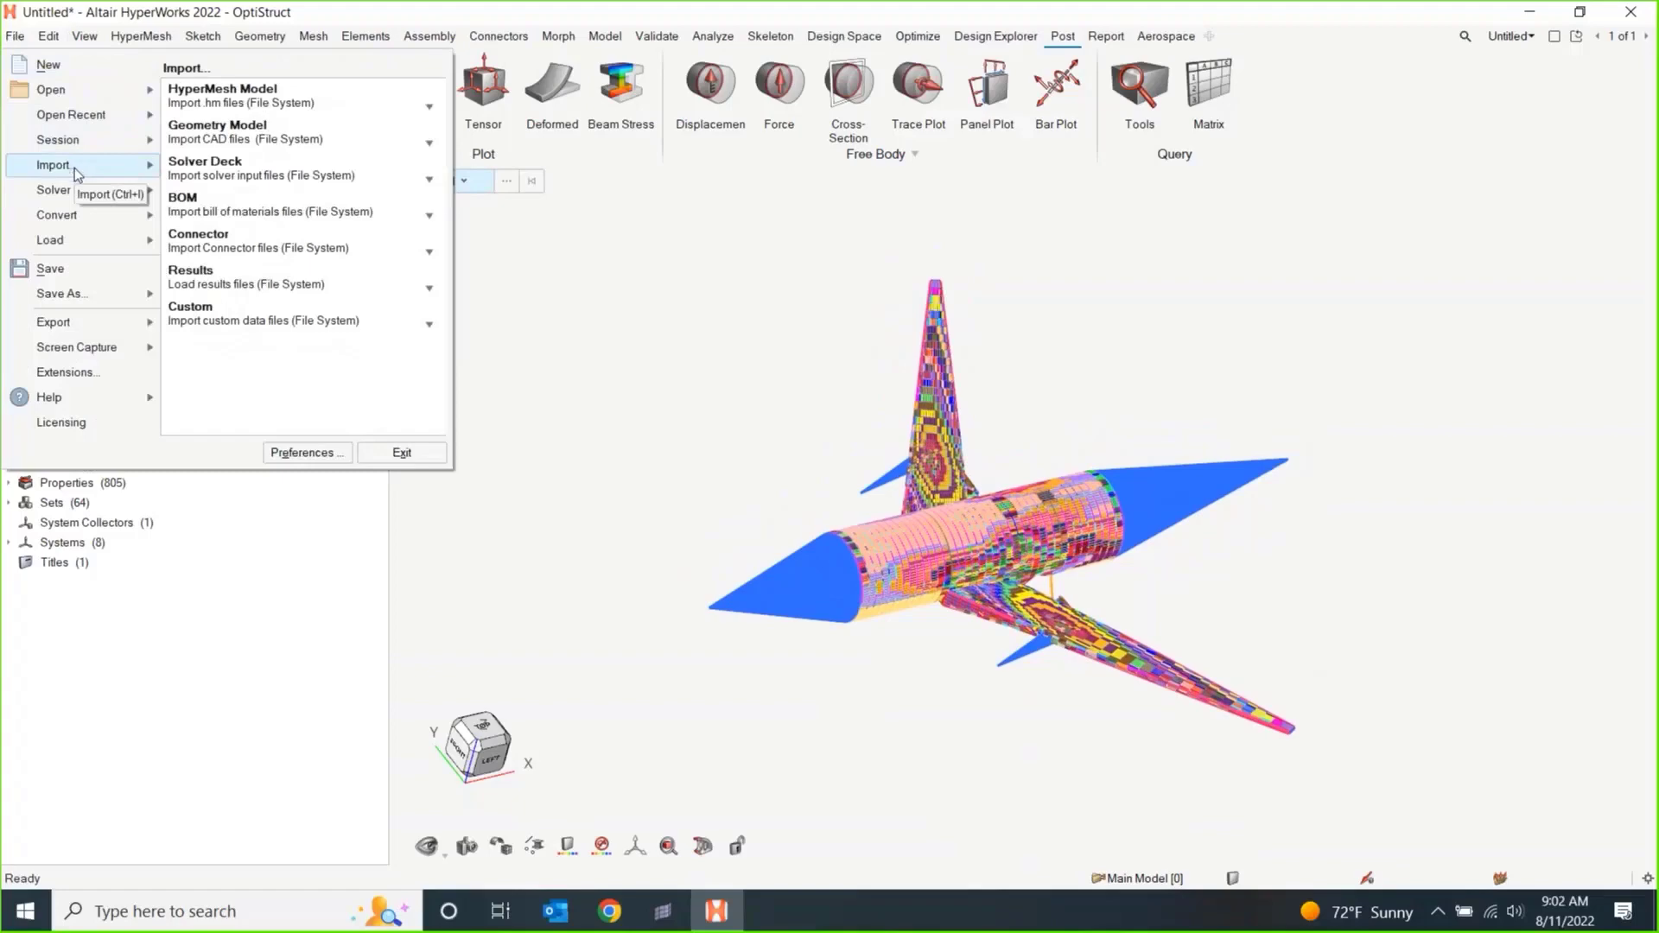
pyautogui.click(216, 286)
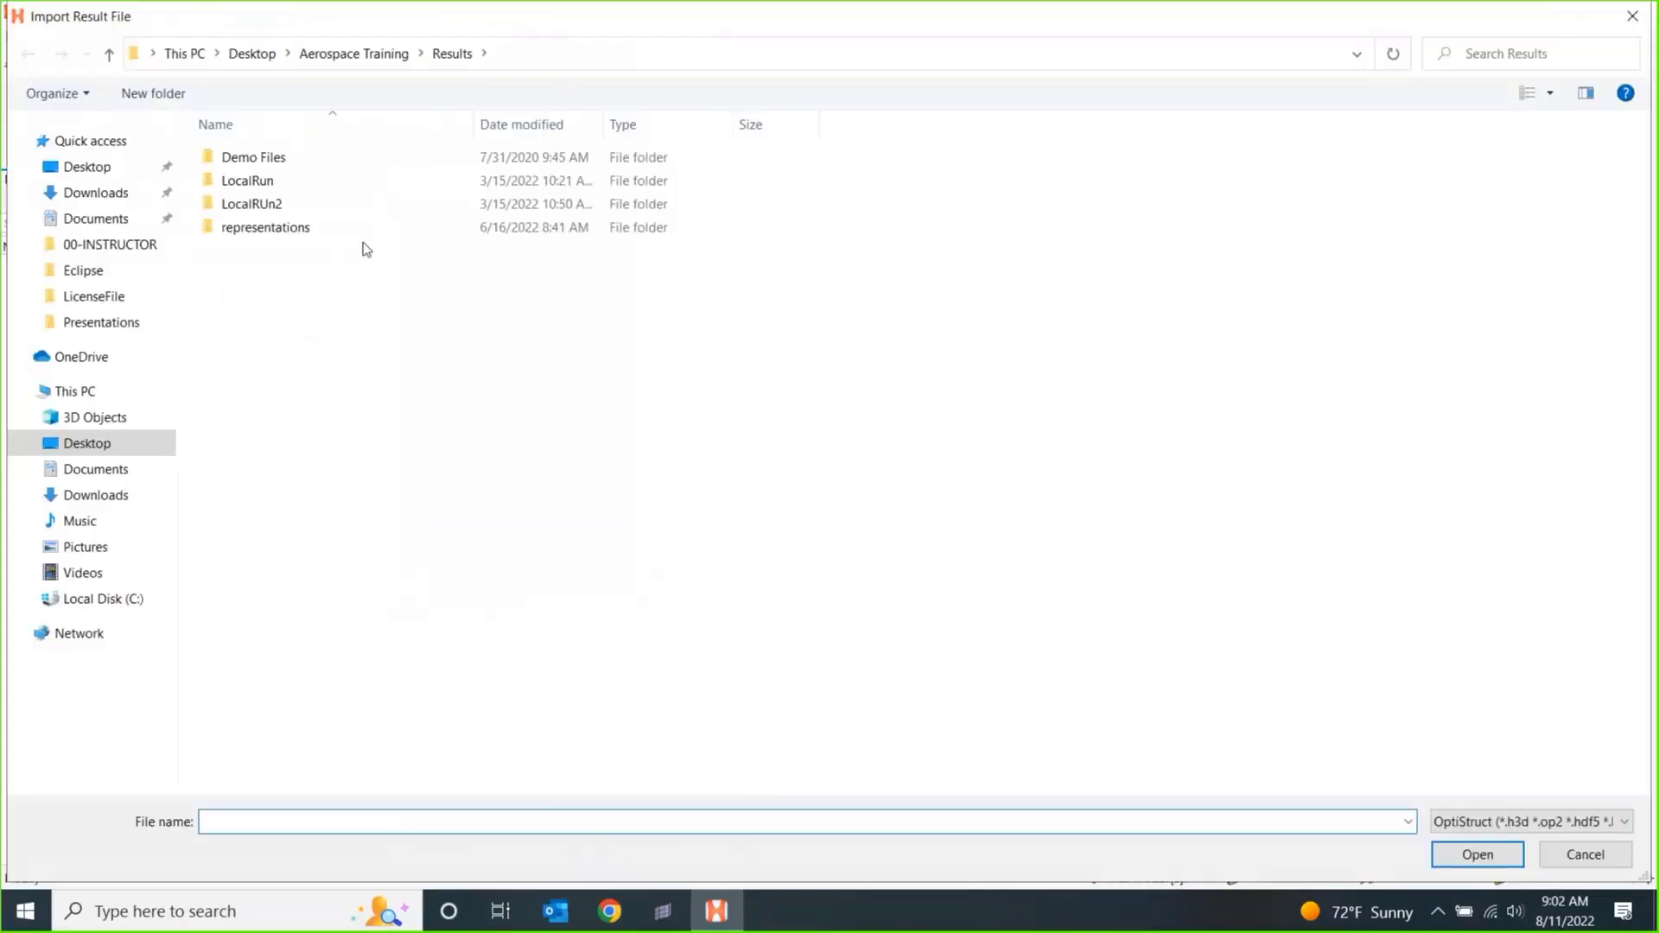
pyautogui.doubleClick(272, 159)
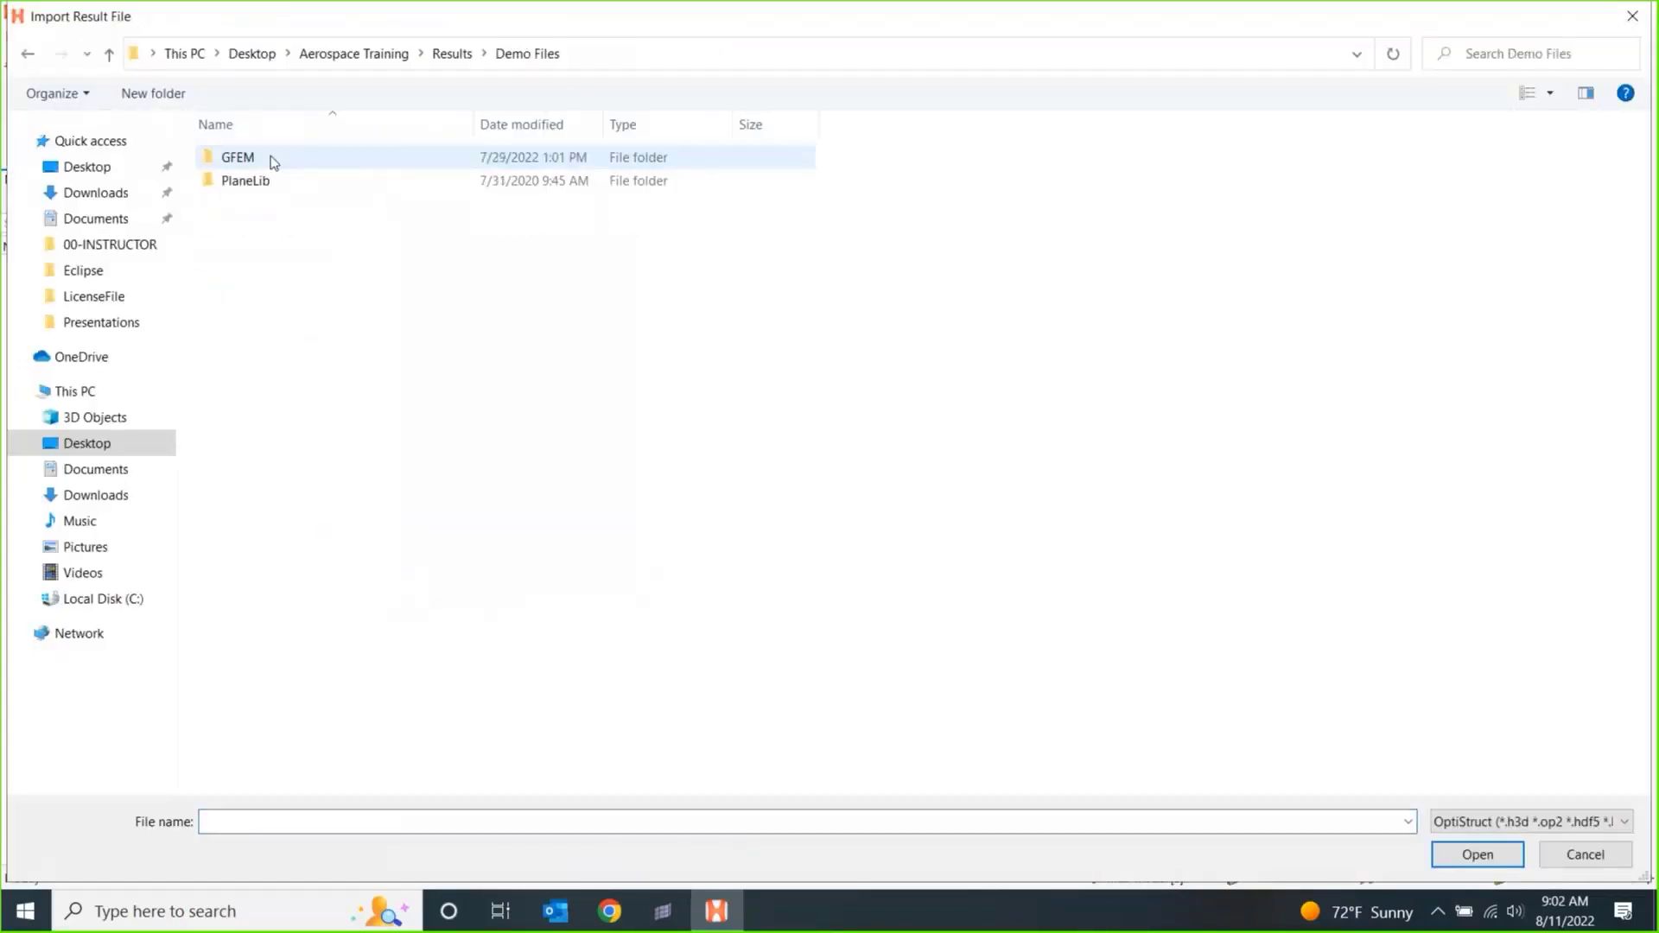
pyautogui.doubleClick(268, 159)
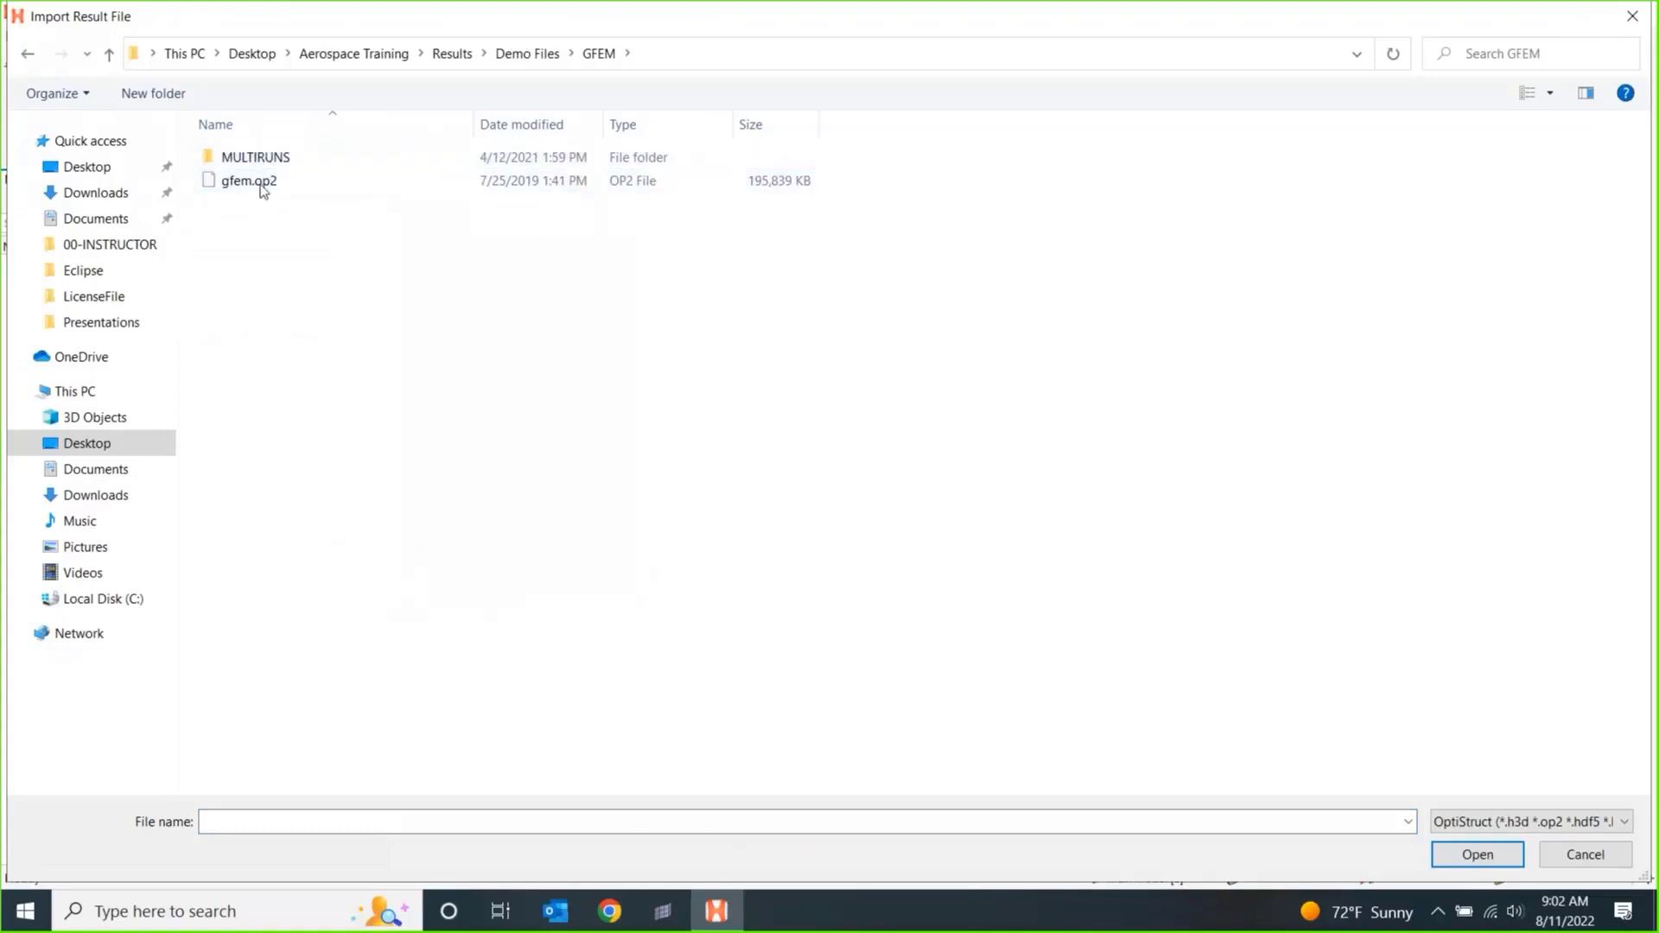
pyautogui.doubleClick(262, 159)
pyautogui.click(274, 163)
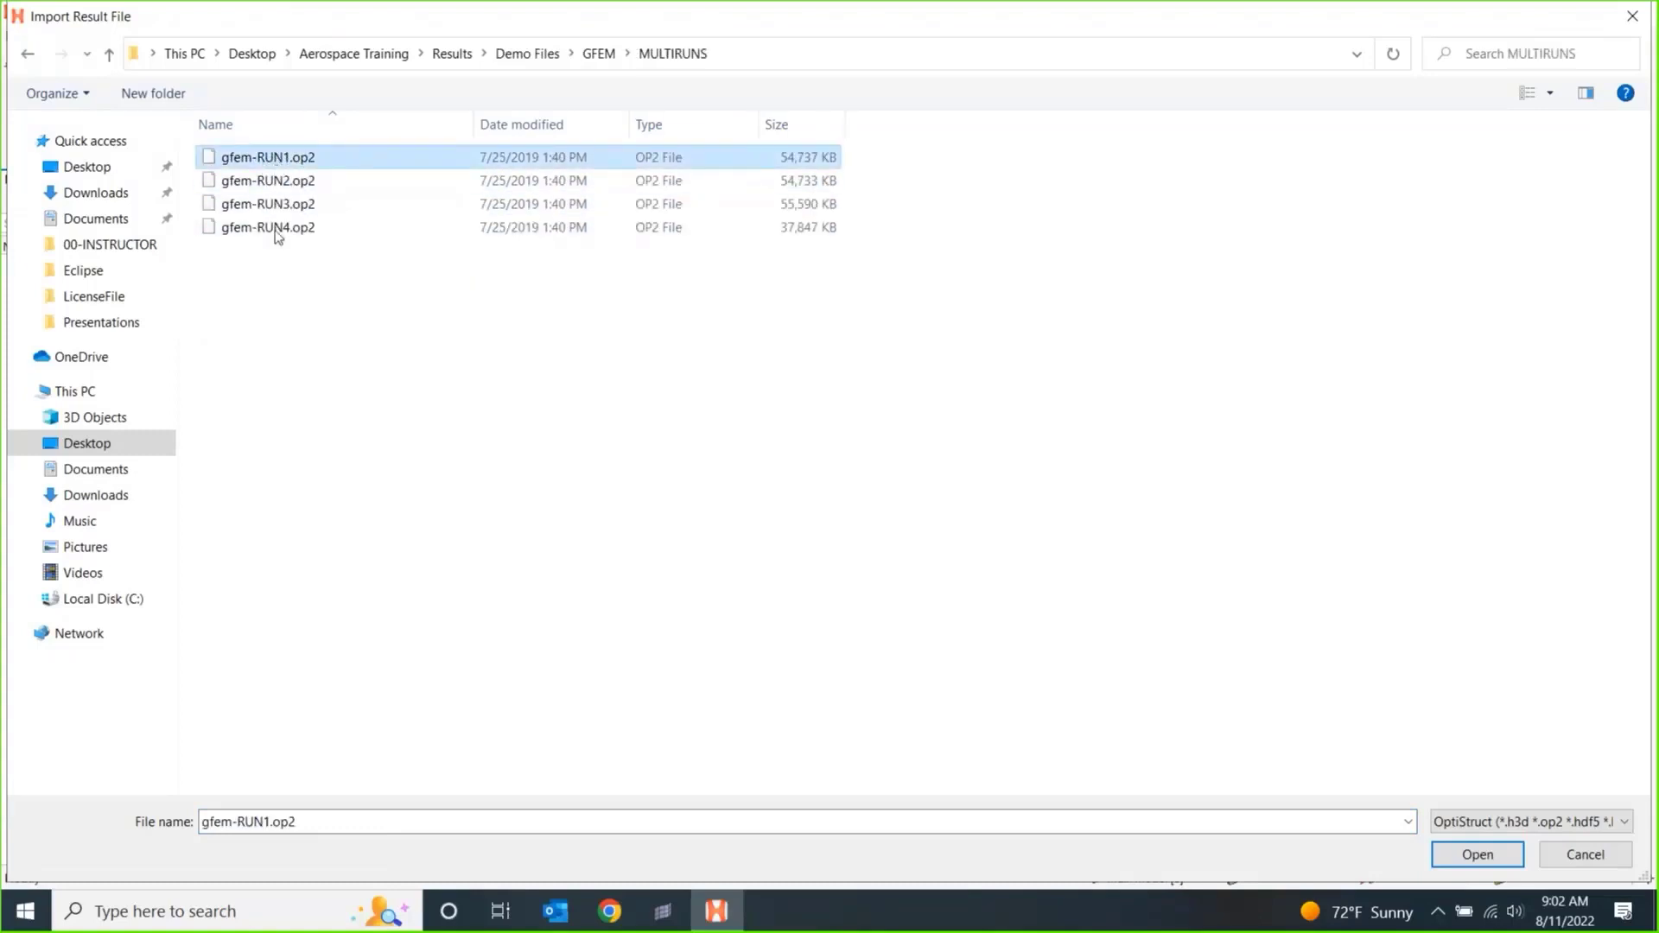
pyautogui.keyDown('shift'); pyautogui.click(300, 228); pyautogui.keyUp('shift')
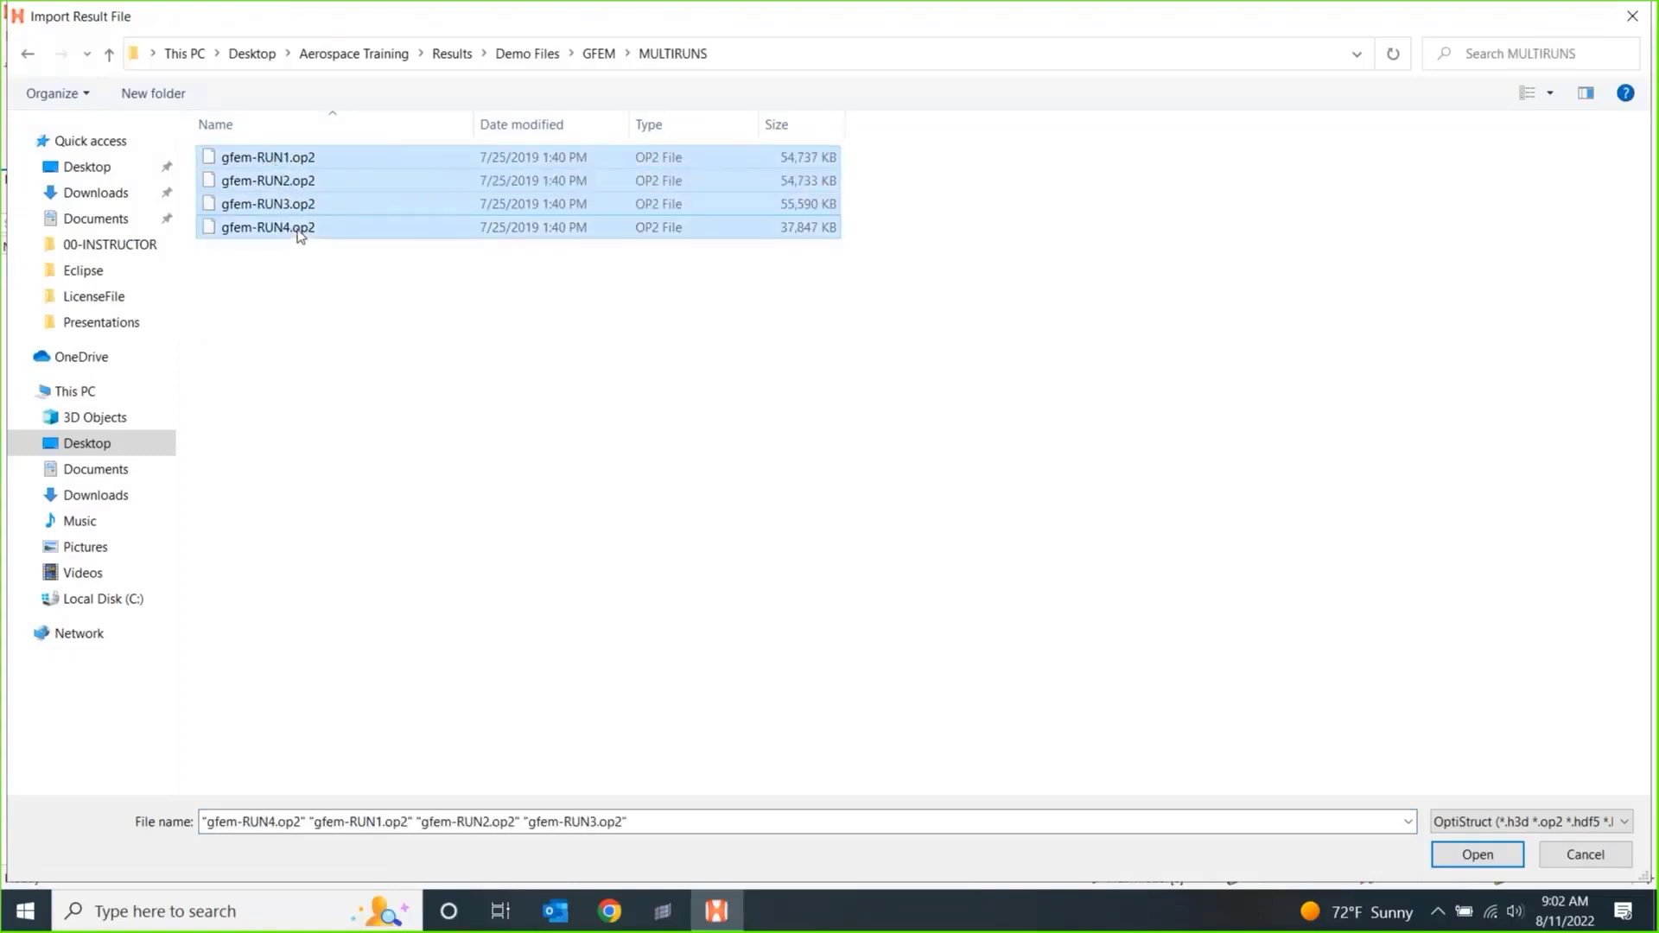
pyautogui.click(1526, 821)
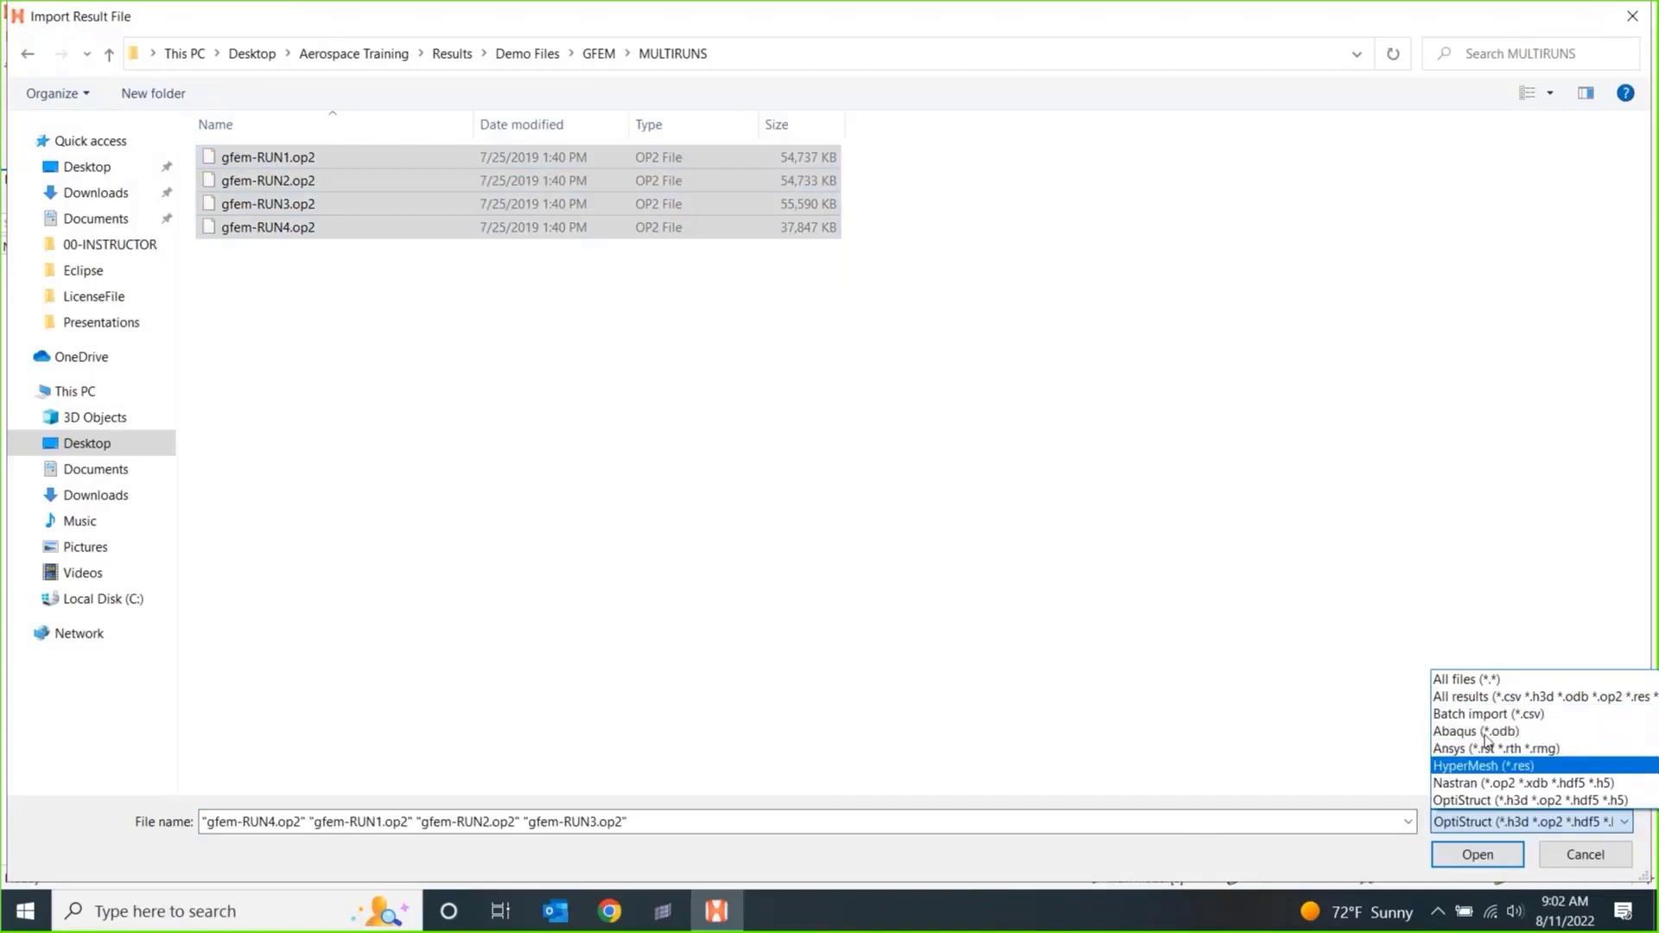
pyautogui.click(1468, 858)
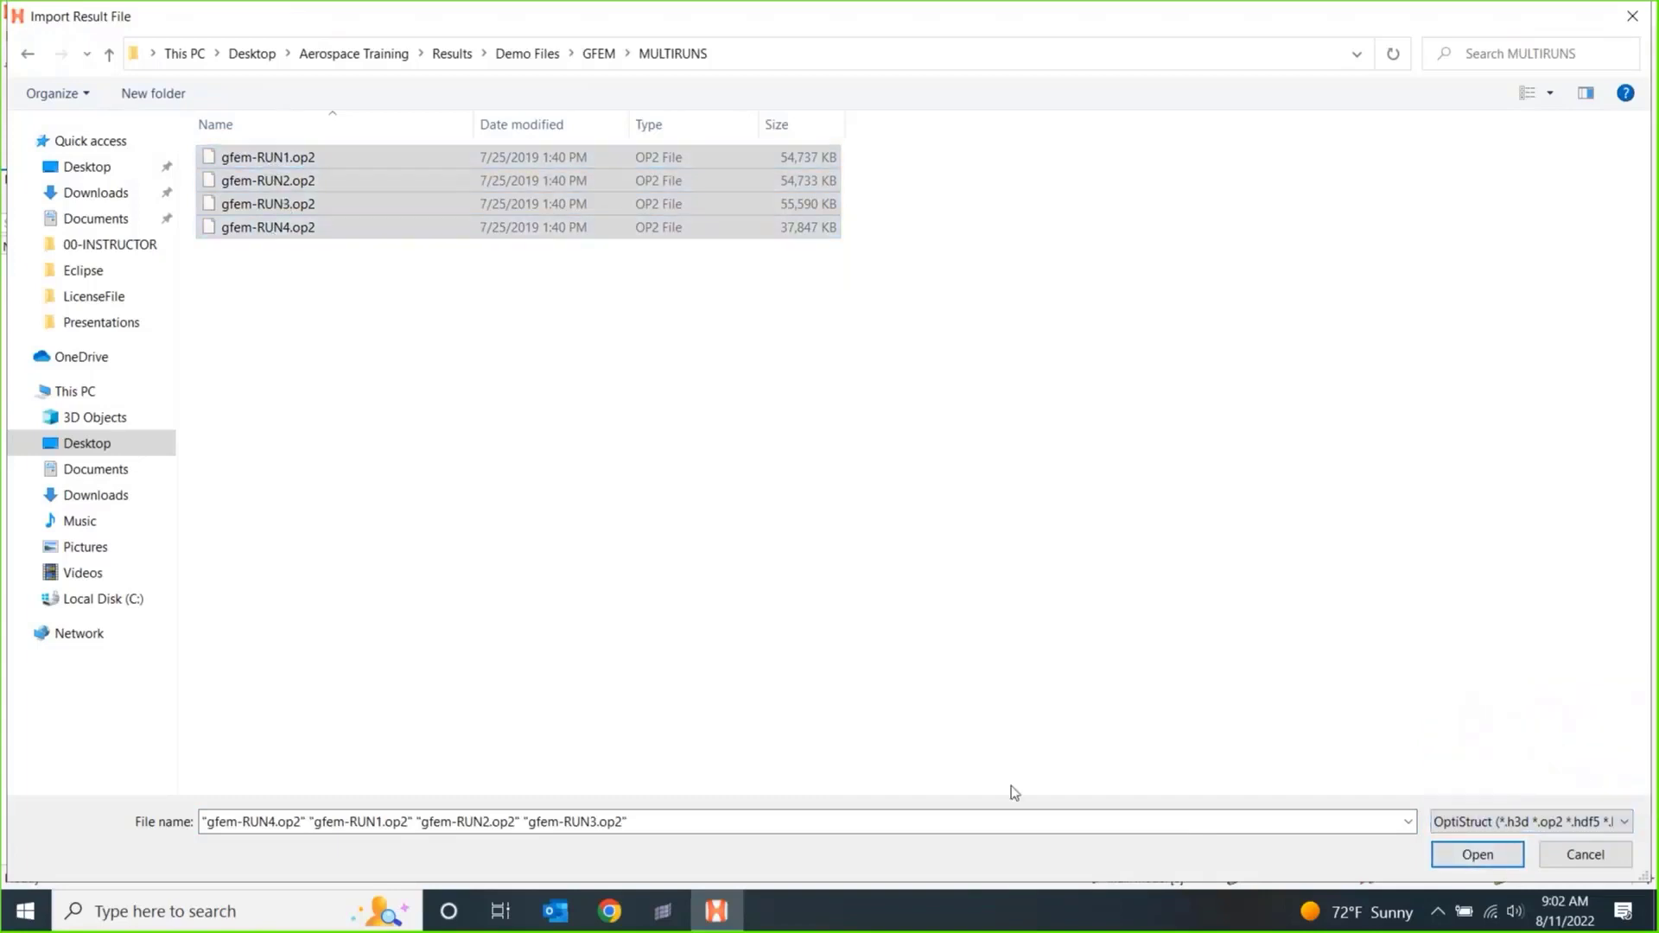
pyautogui.click(1474, 854)
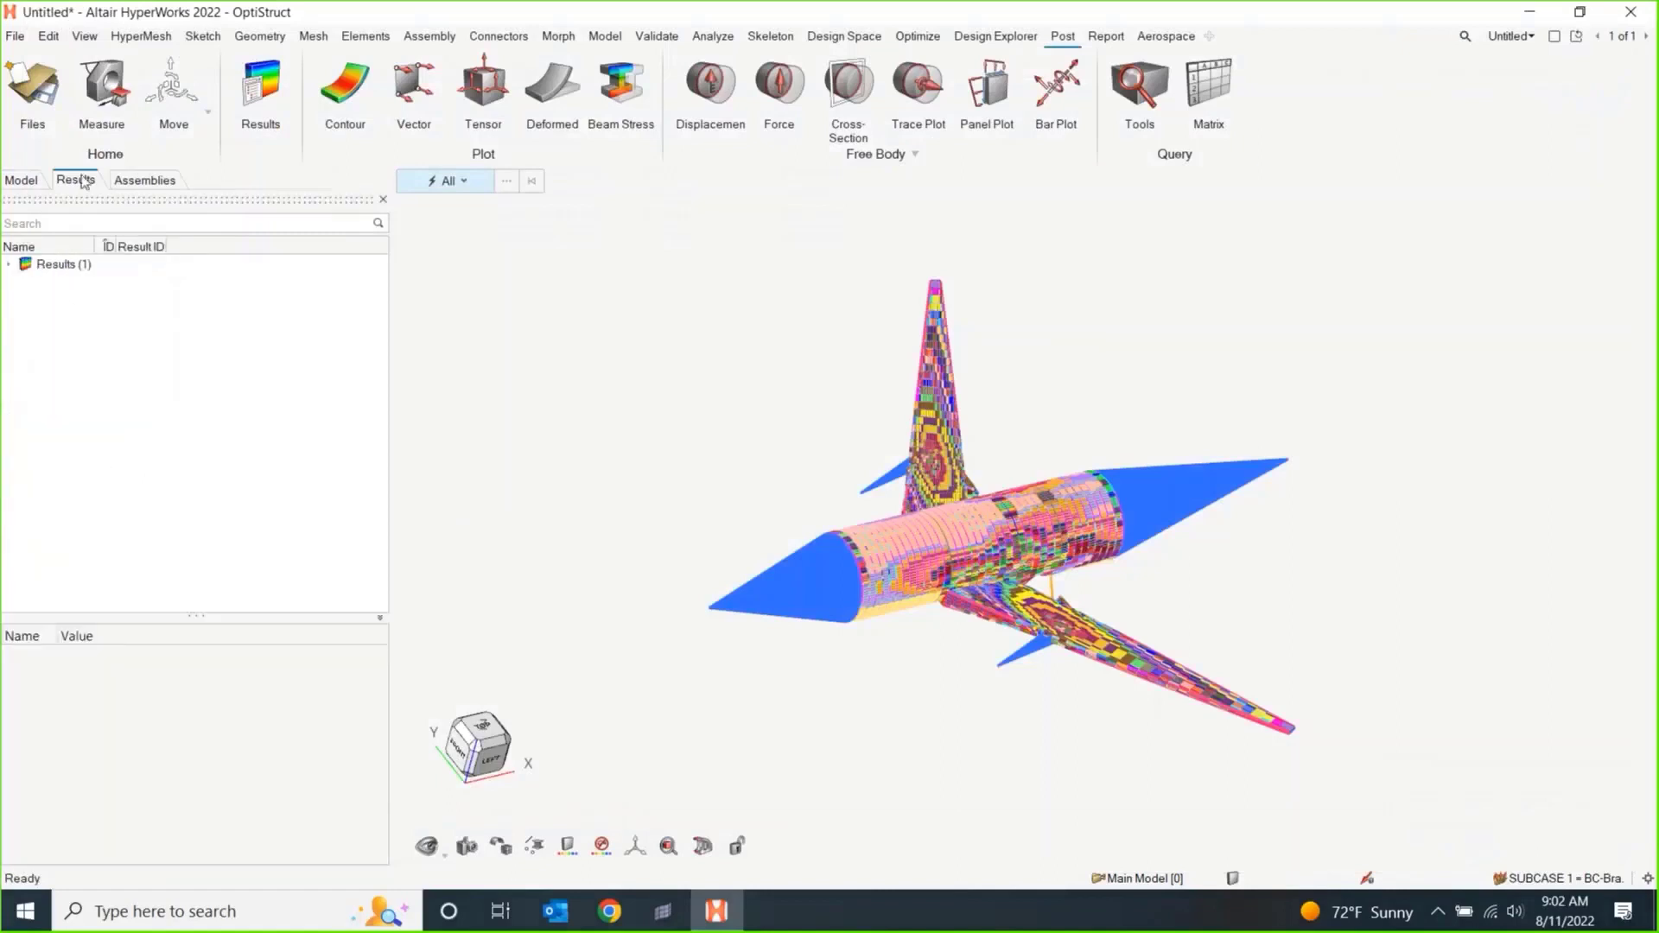
# Examine which subcases each of the four imported run files under result1 contains, widening the browser to read the full file paths.
pyautogui.click(7, 265)
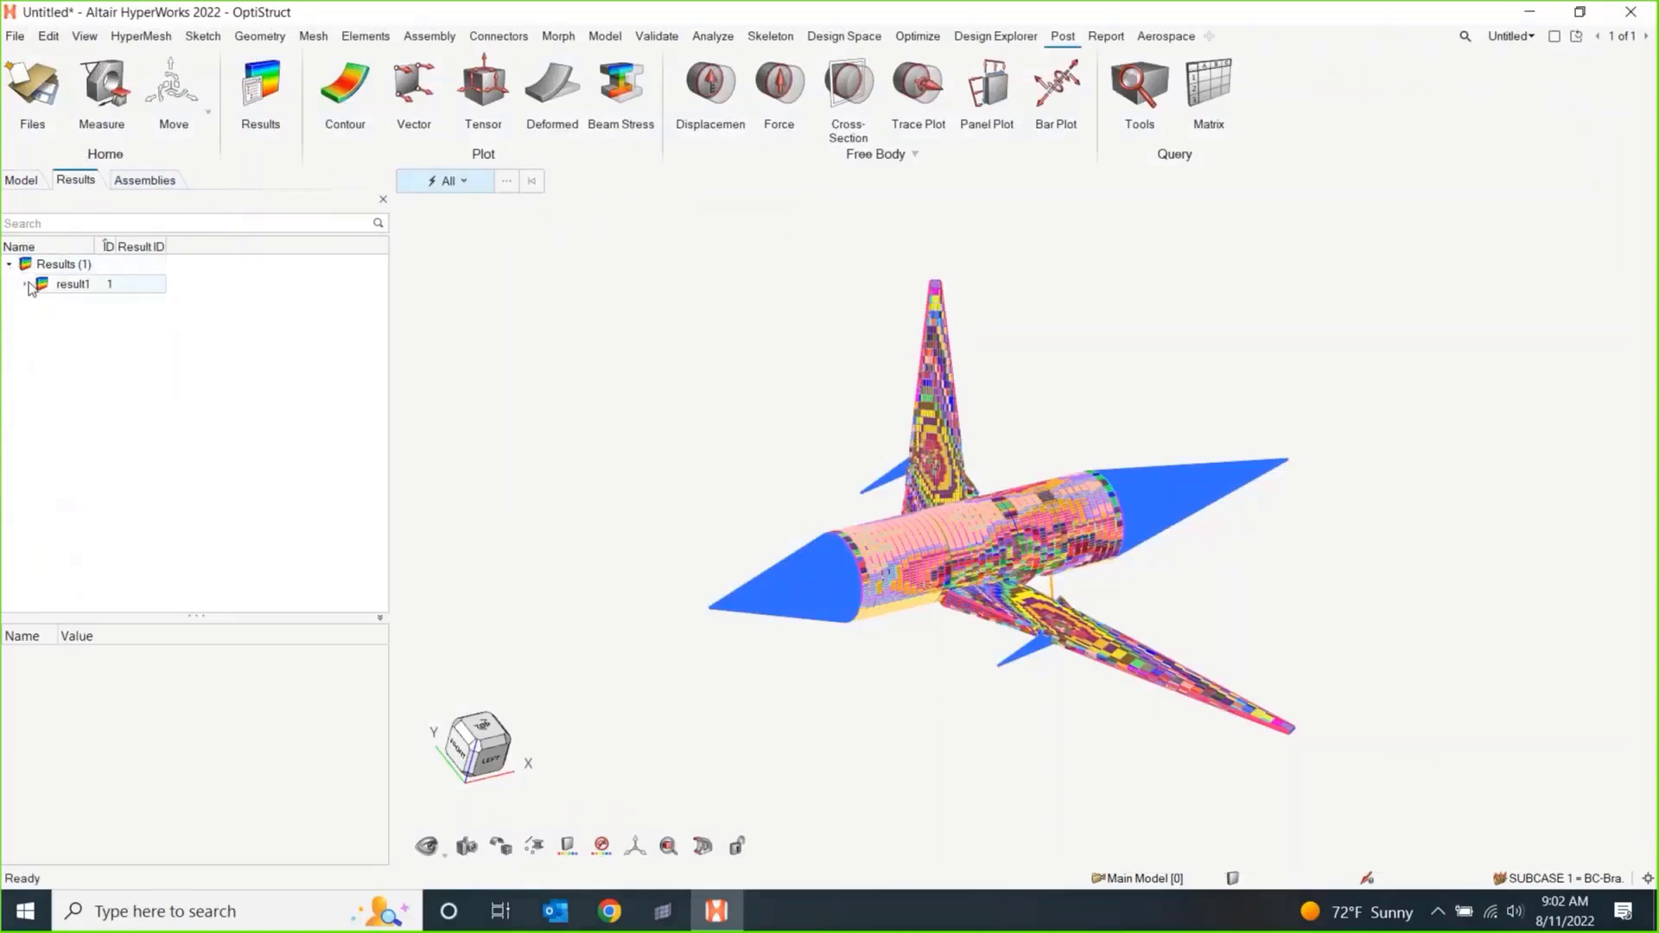
pyautogui.click(26, 283)
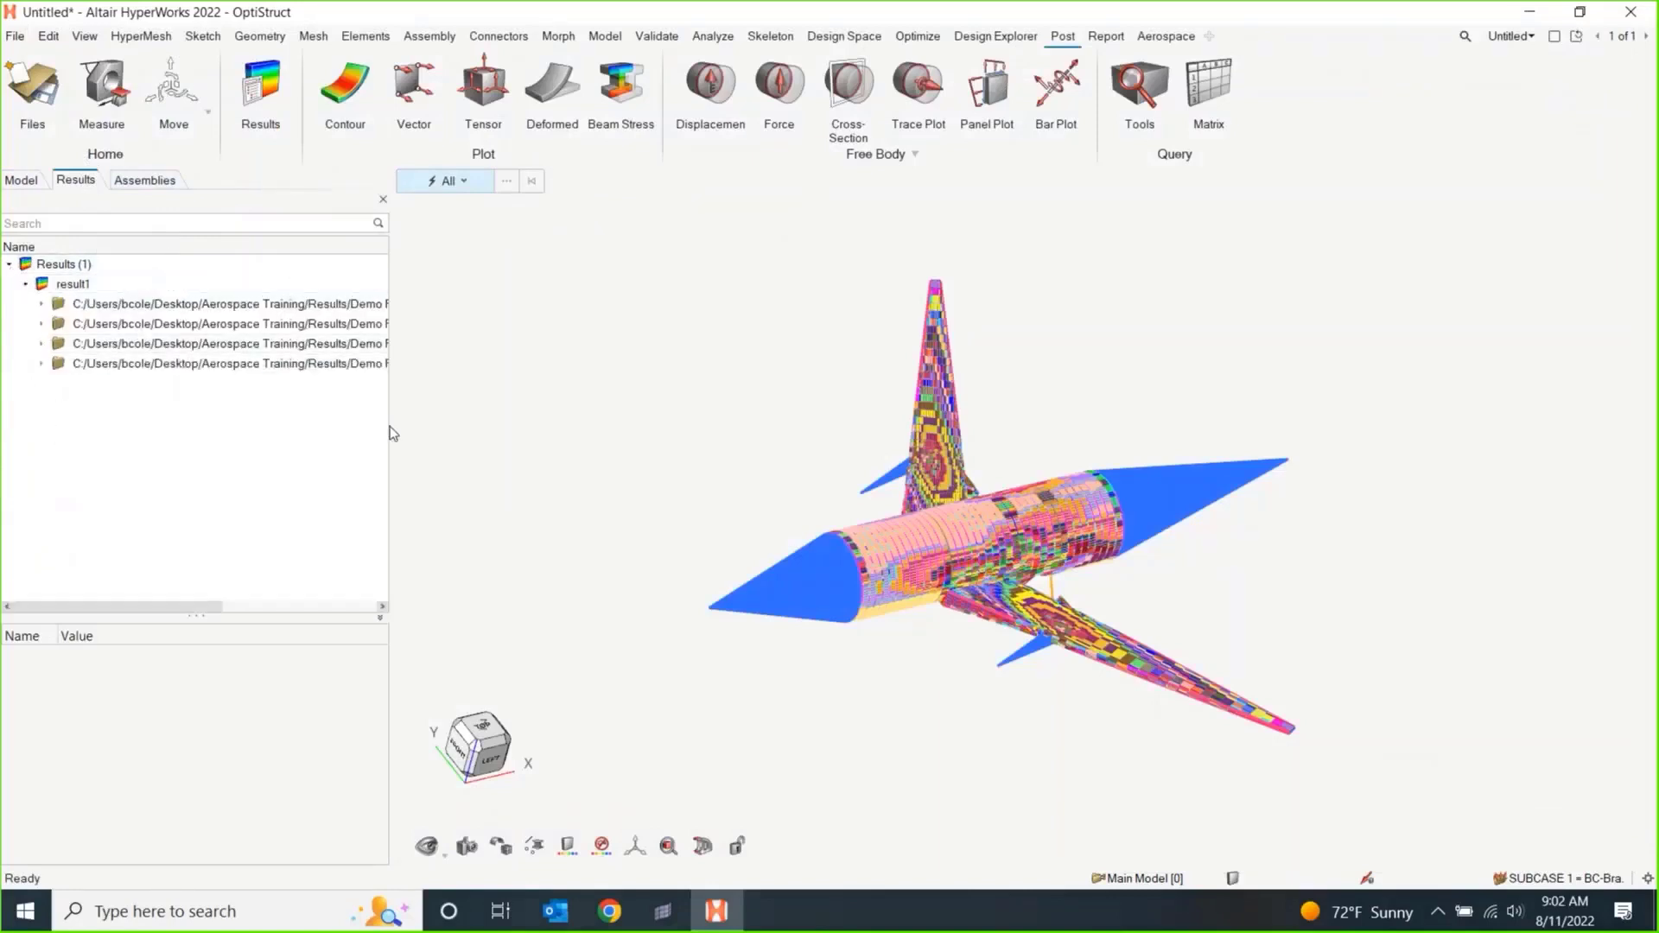
pyautogui.moveTo(389, 433); pyautogui.dragTo(616, 428)
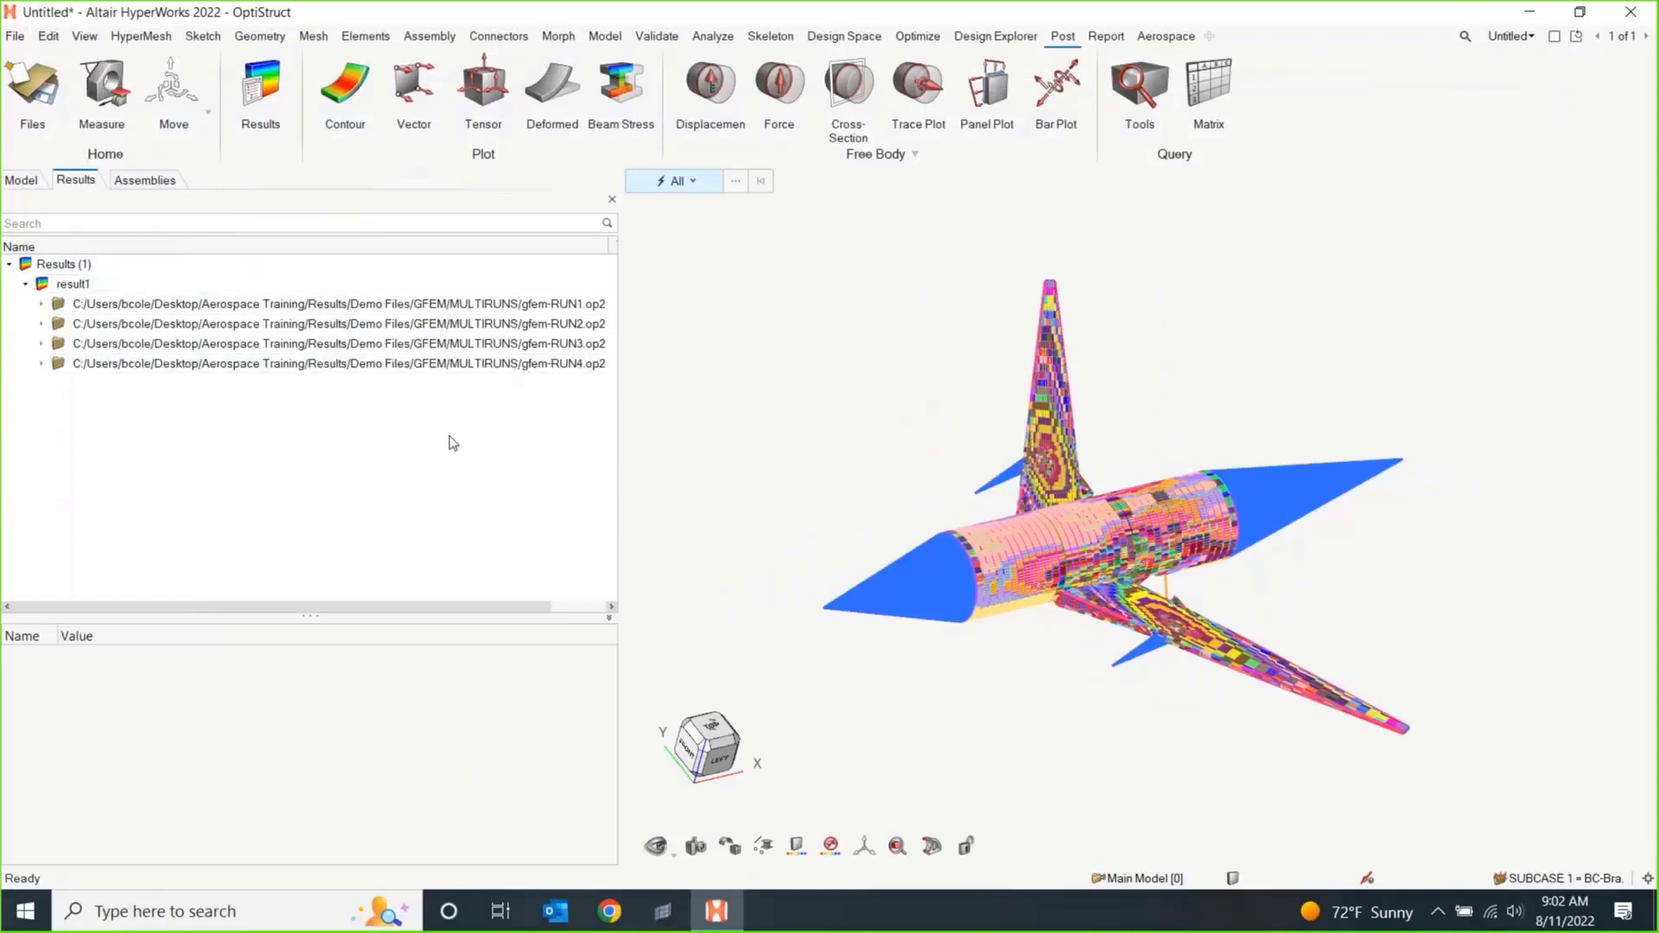
pyautogui.click(41, 305)
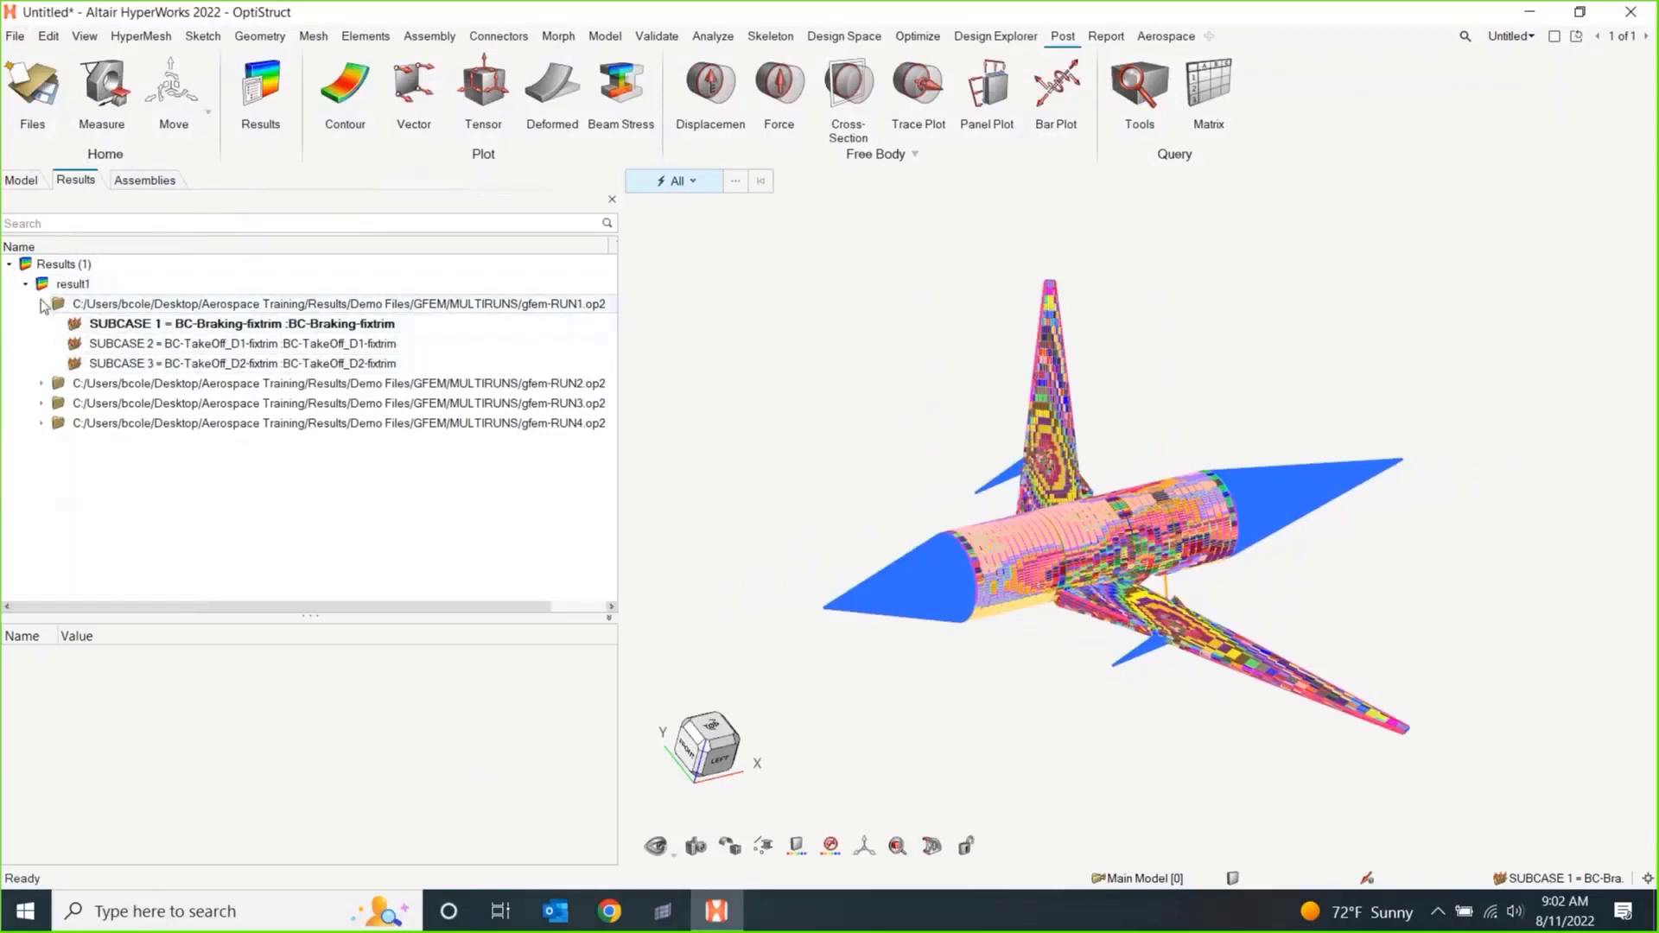
pyautogui.click(41, 304)
pyautogui.click(42, 324)
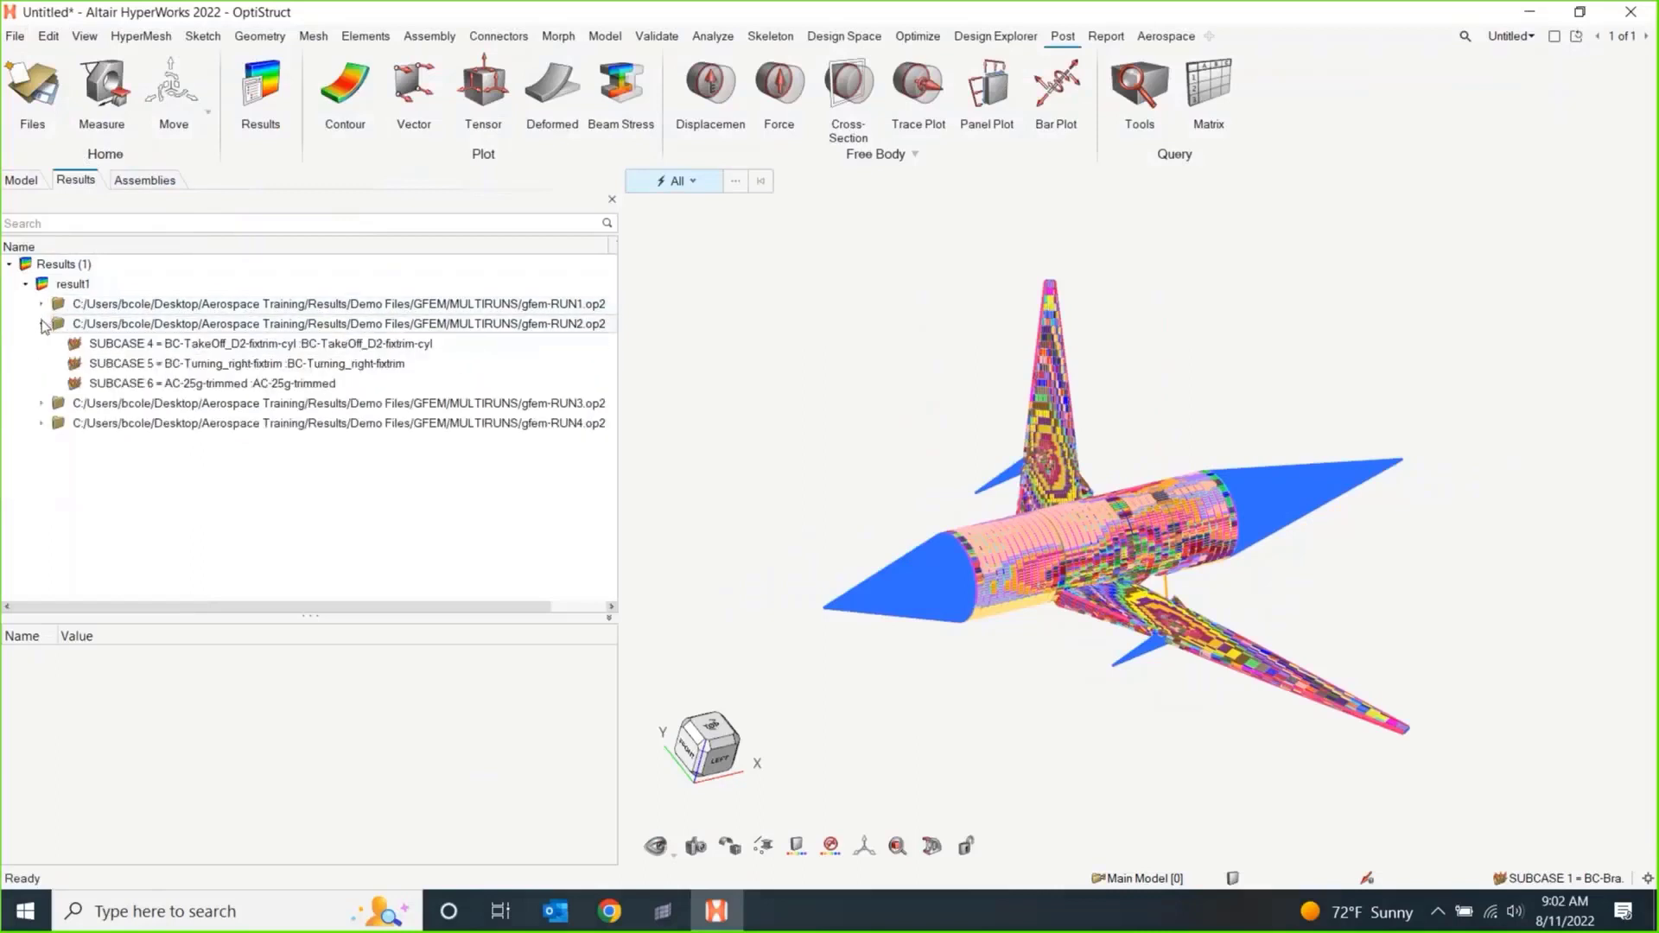
pyautogui.click(41, 324)
pyautogui.click(42, 344)
pyautogui.click(42, 344)
pyautogui.click(41, 364)
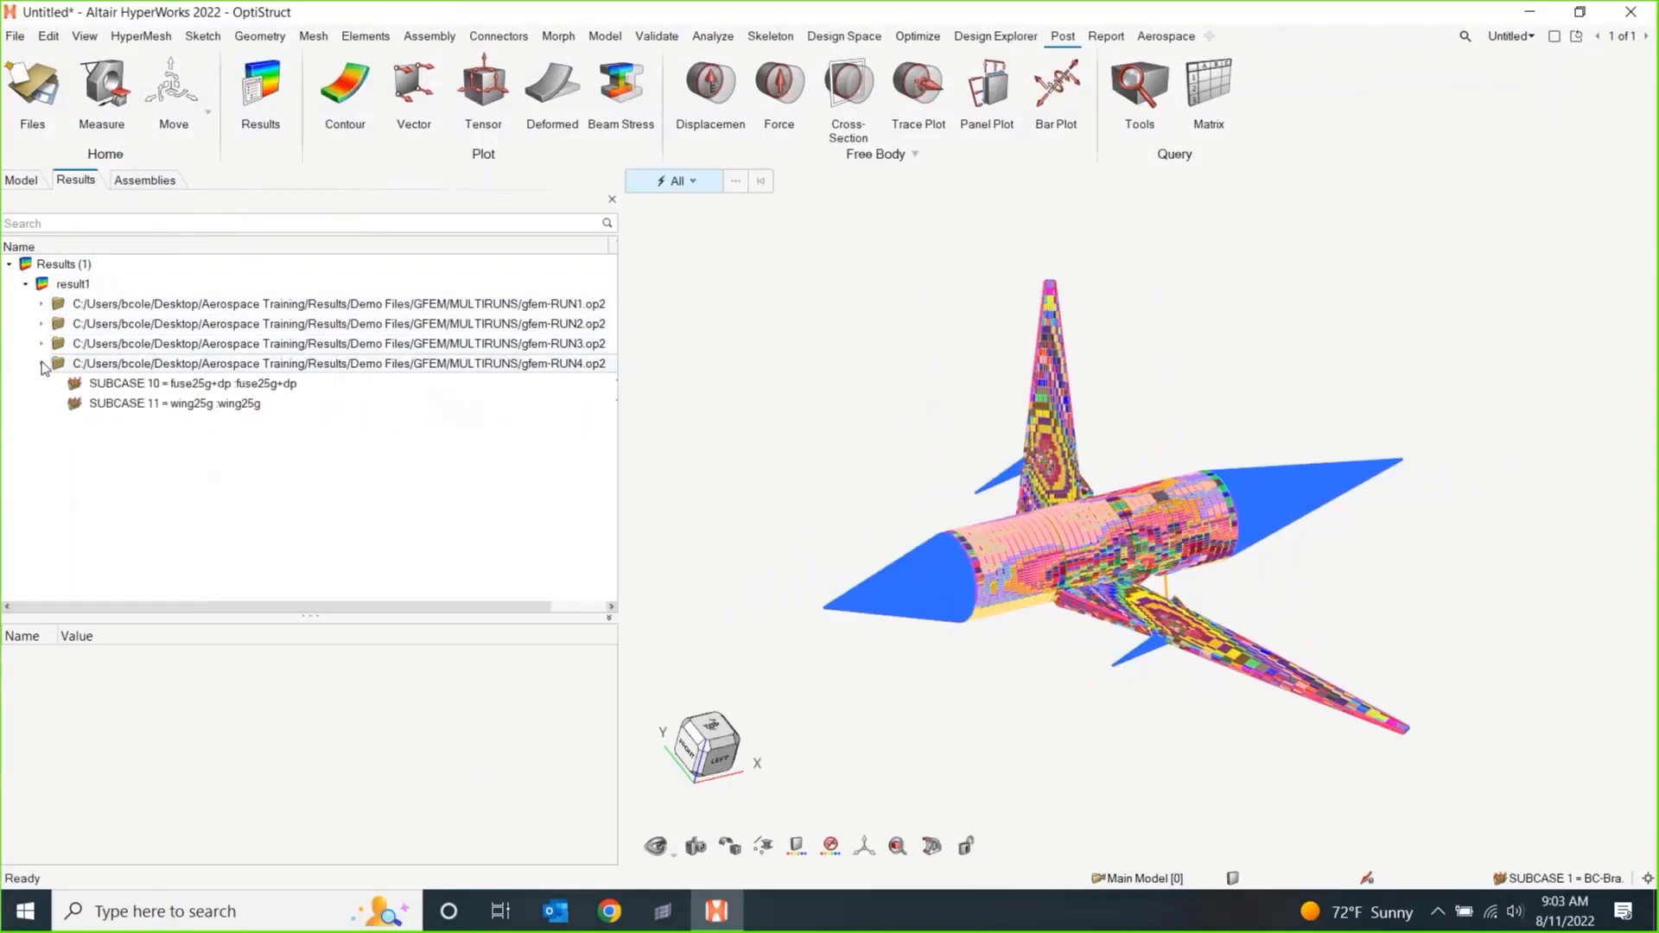
pyautogui.click(42, 364)
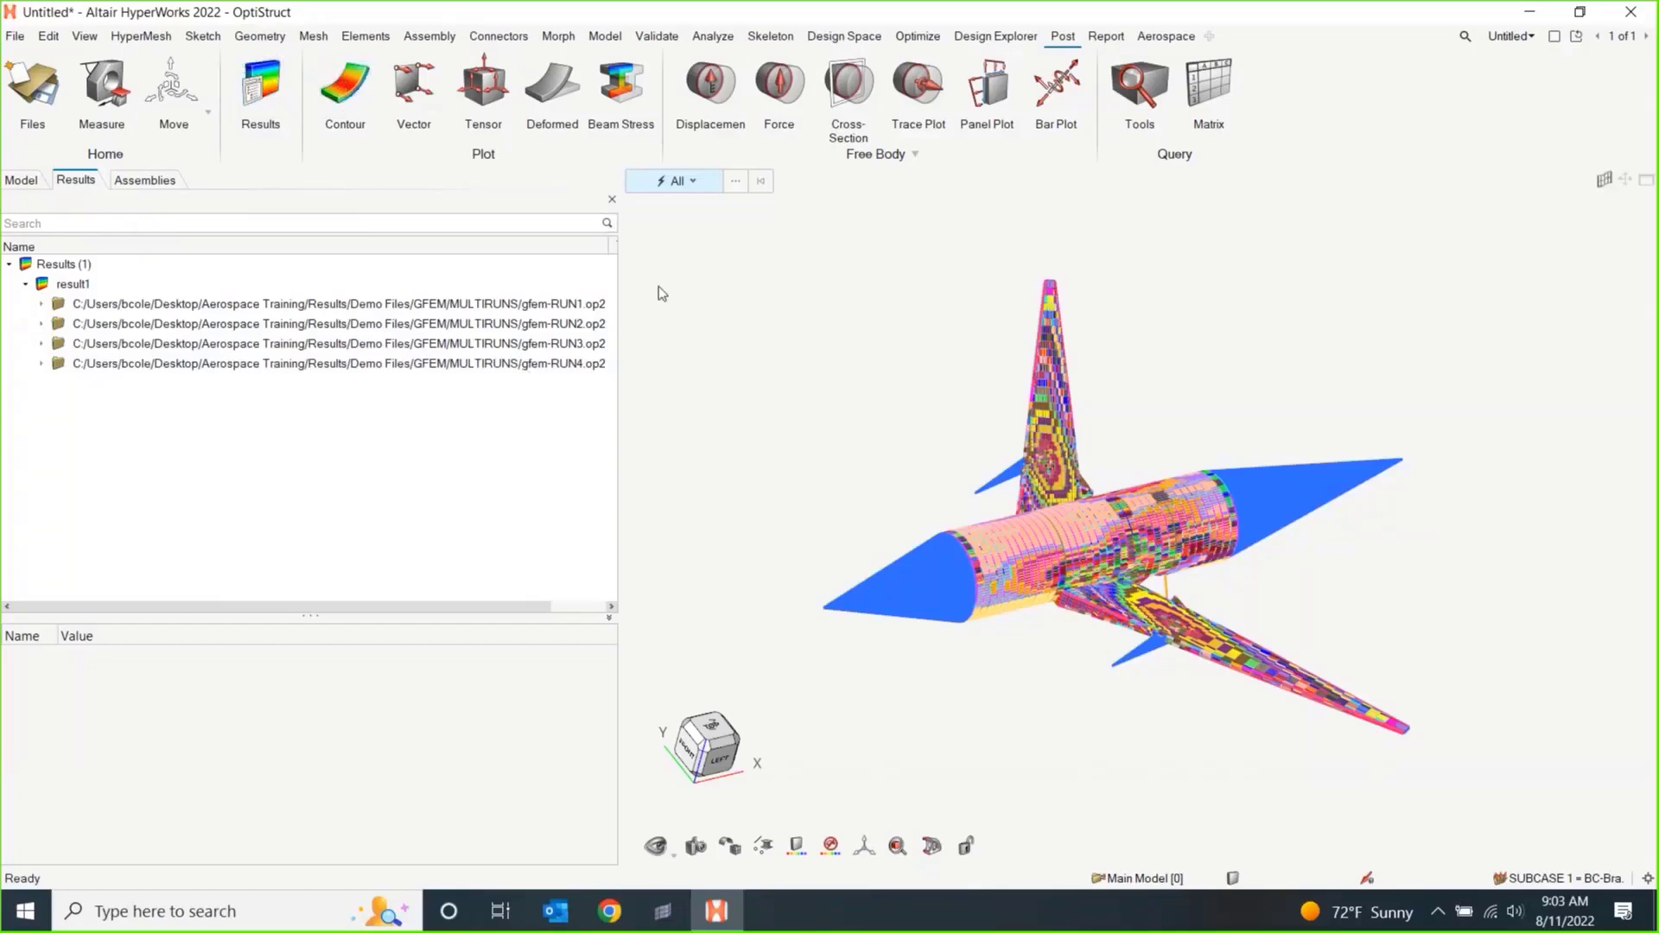
# Create and plot a displacement magnitude contour named Disp in the global system, and shift its legend slightly down.
pyautogui.click(349, 93)
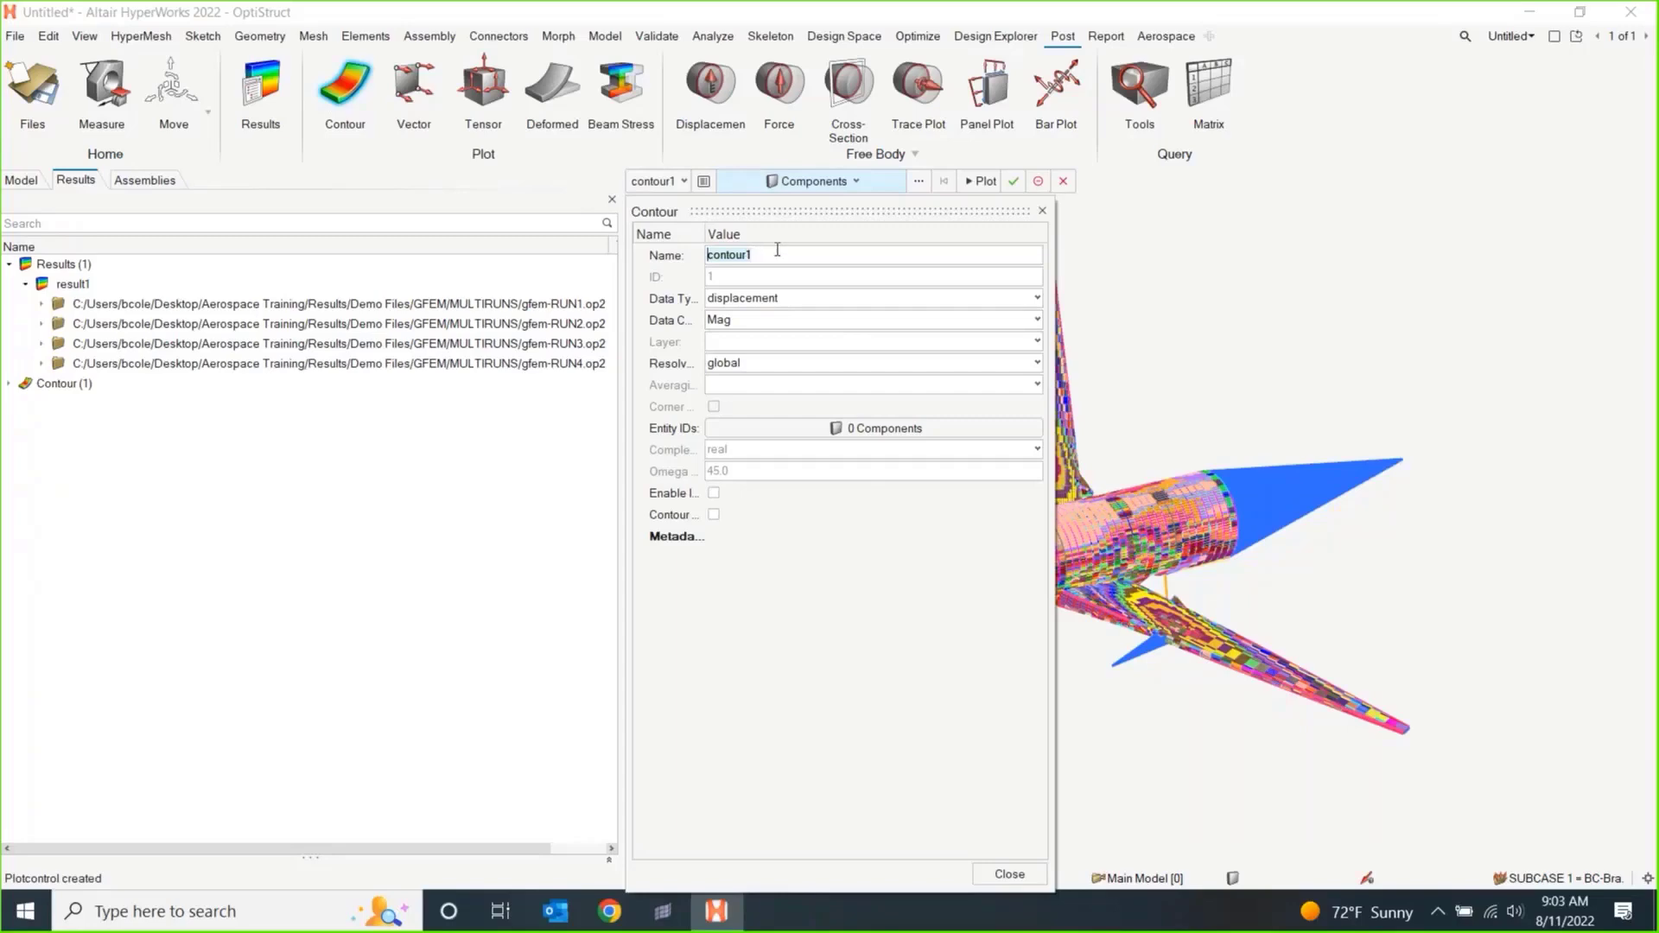
pyautogui.write('Disp')
pyautogui.moveTo(704, 234); pyautogui.dragTo(785, 240)
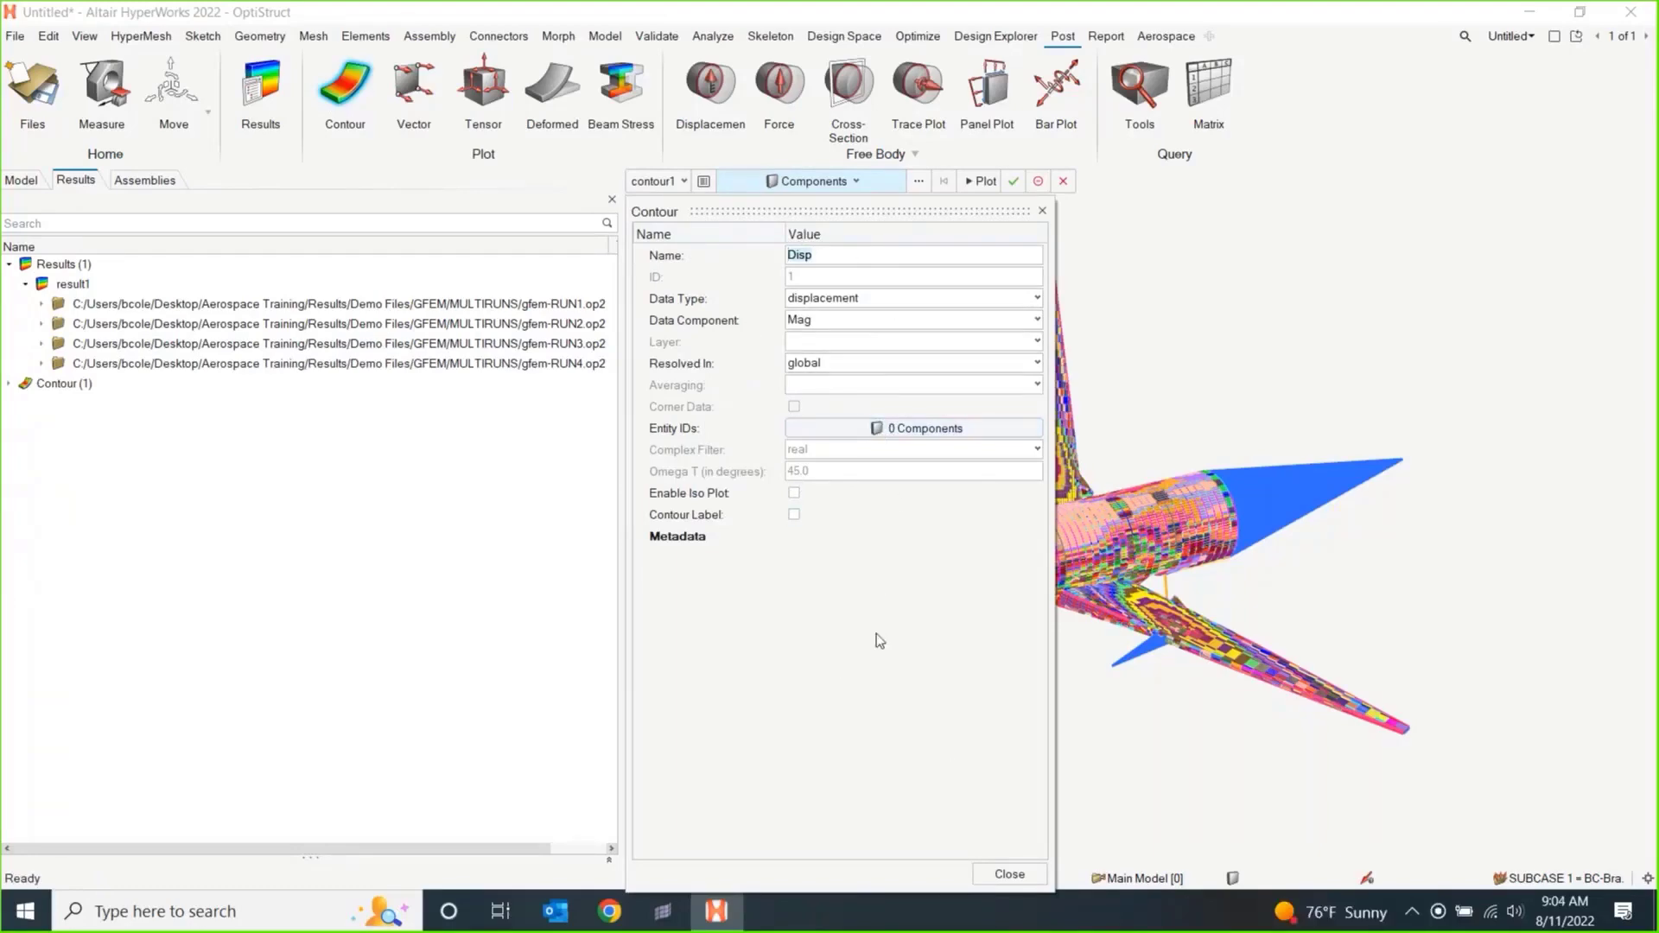
pyautogui.click(982, 183)
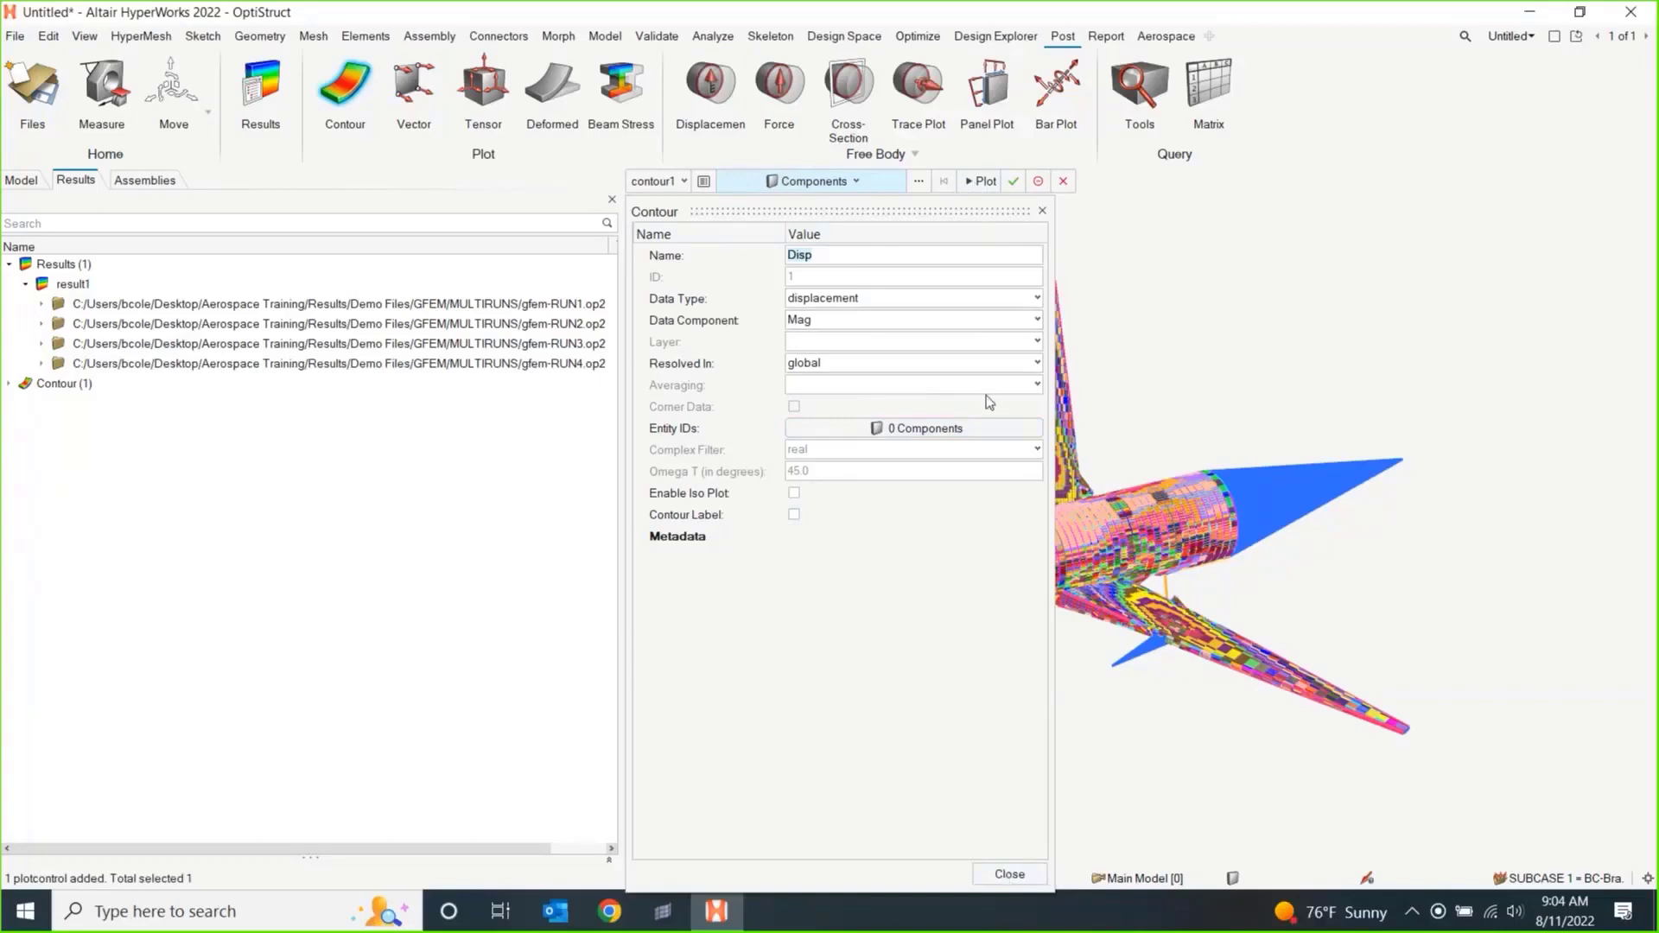
pyautogui.click(1013, 180)
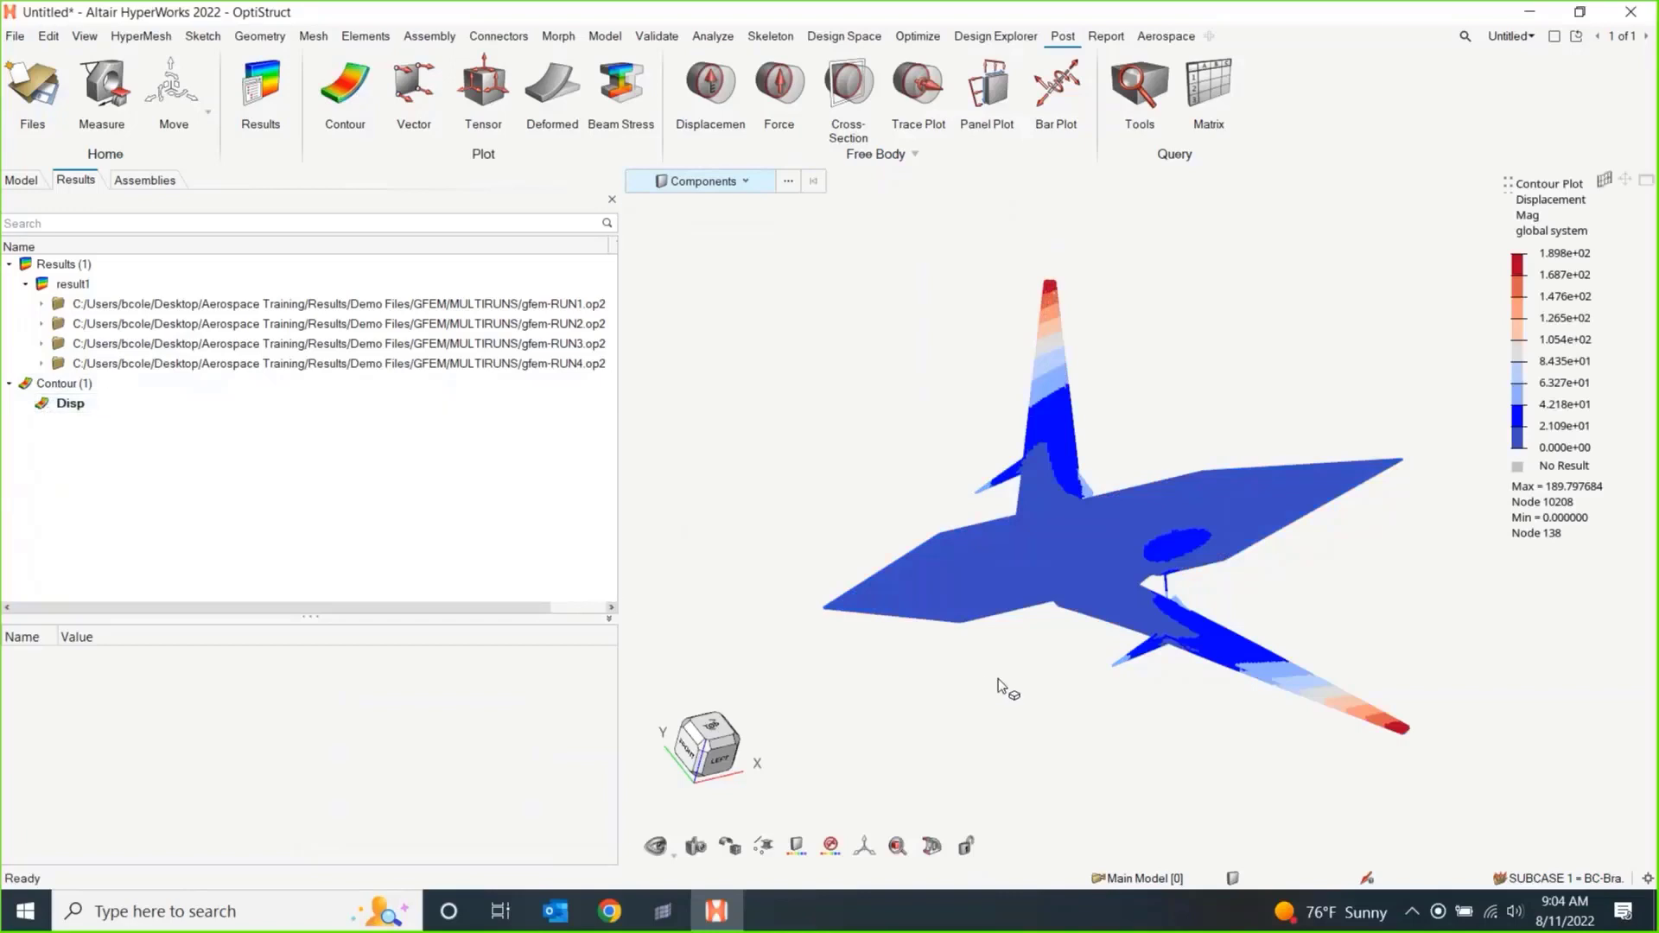
pyautogui.moveTo(1086, 678); pyautogui.dragTo(993, 655, button='middle')
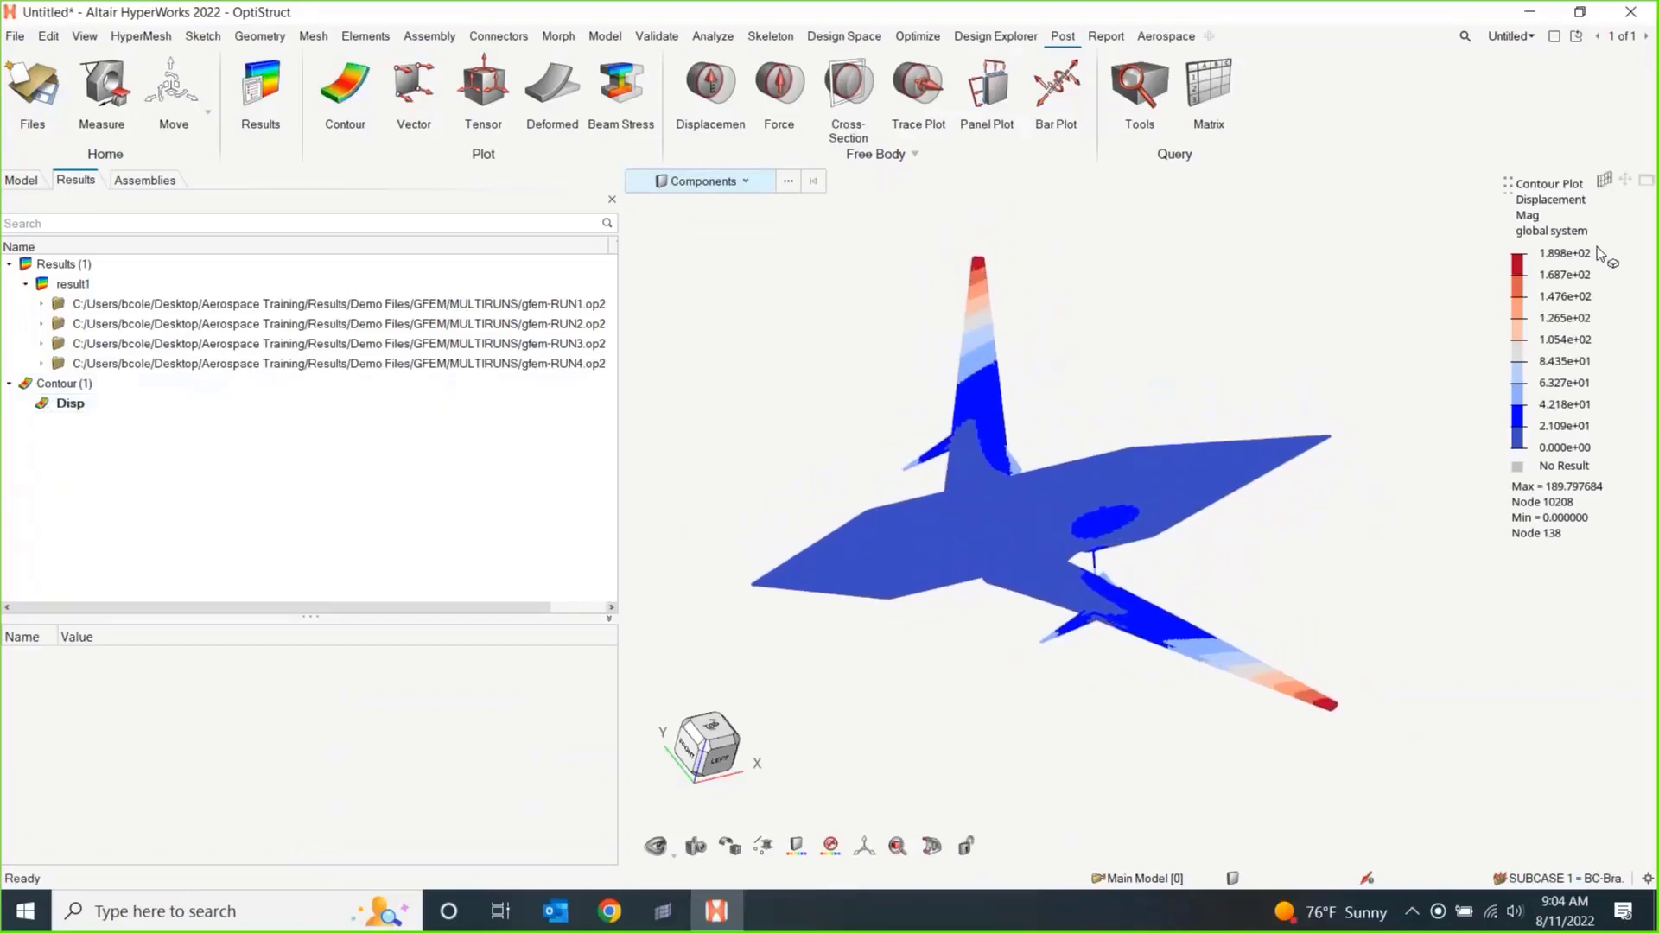
pyautogui.moveTo(1506, 180); pyautogui.dragTo(1501, 238)
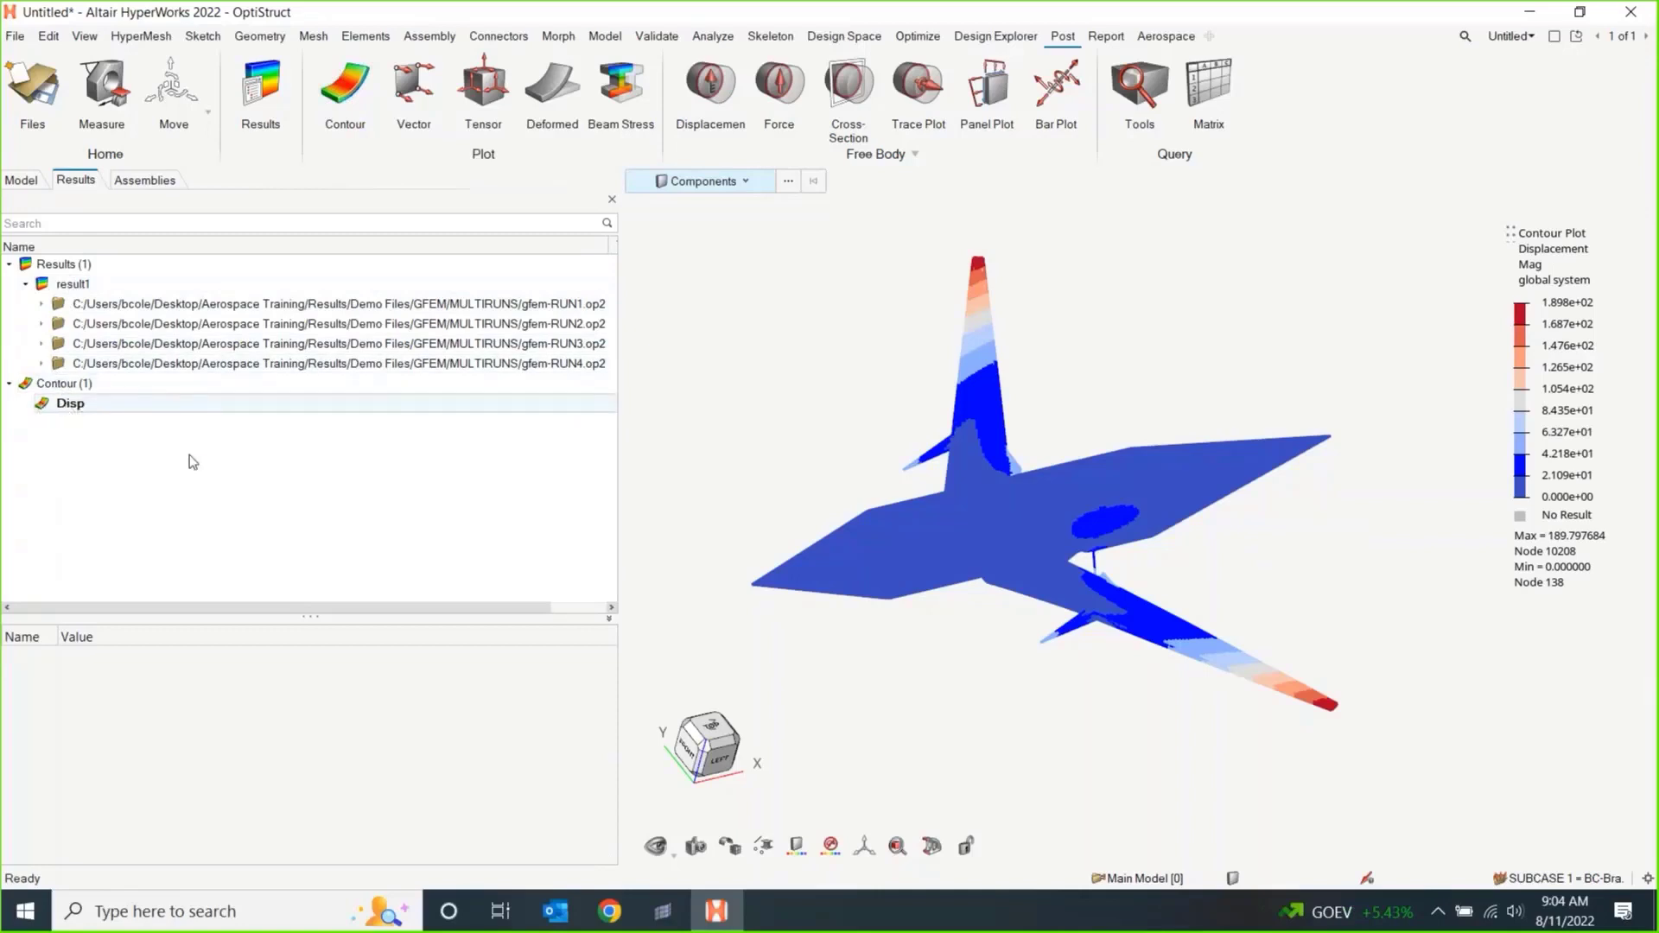
# Create a second contour named StressVM with data type Stress, component vonMises and layer max, and close its settings.
pyautogui.click(325, 72)
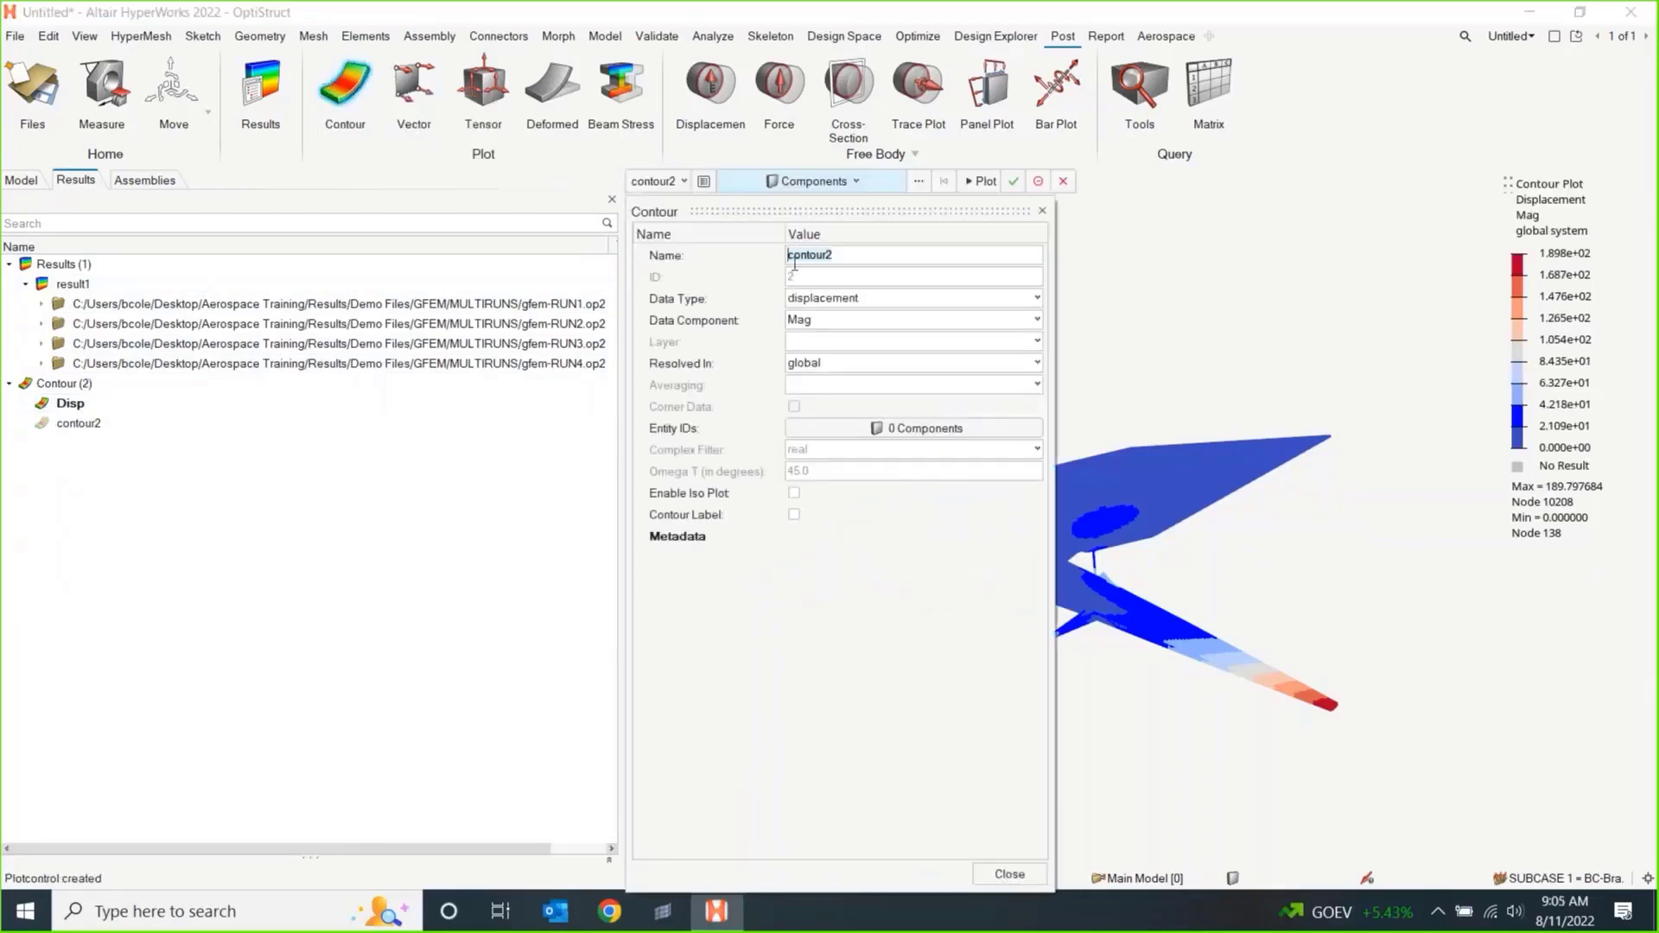
pyautogui.write('StressVM')
pyautogui.click(878, 299)
pyautogui.scroll(-3, 876, 359)
pyautogui.scroll(-6, 878, 371)
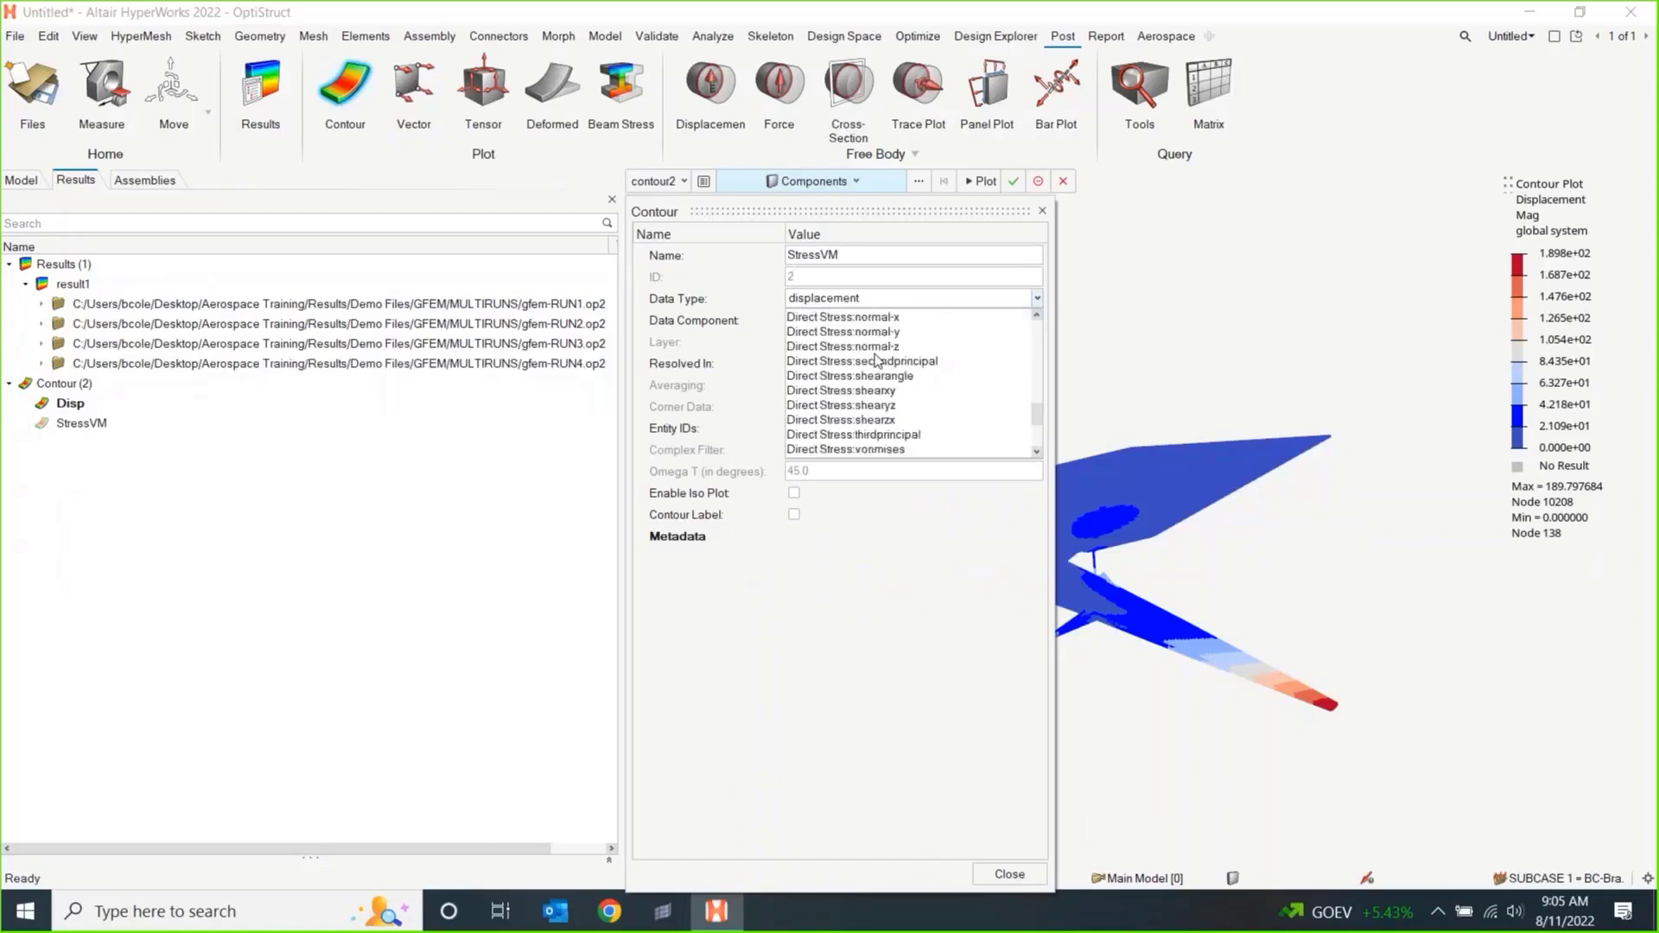
pyautogui.click(814, 421)
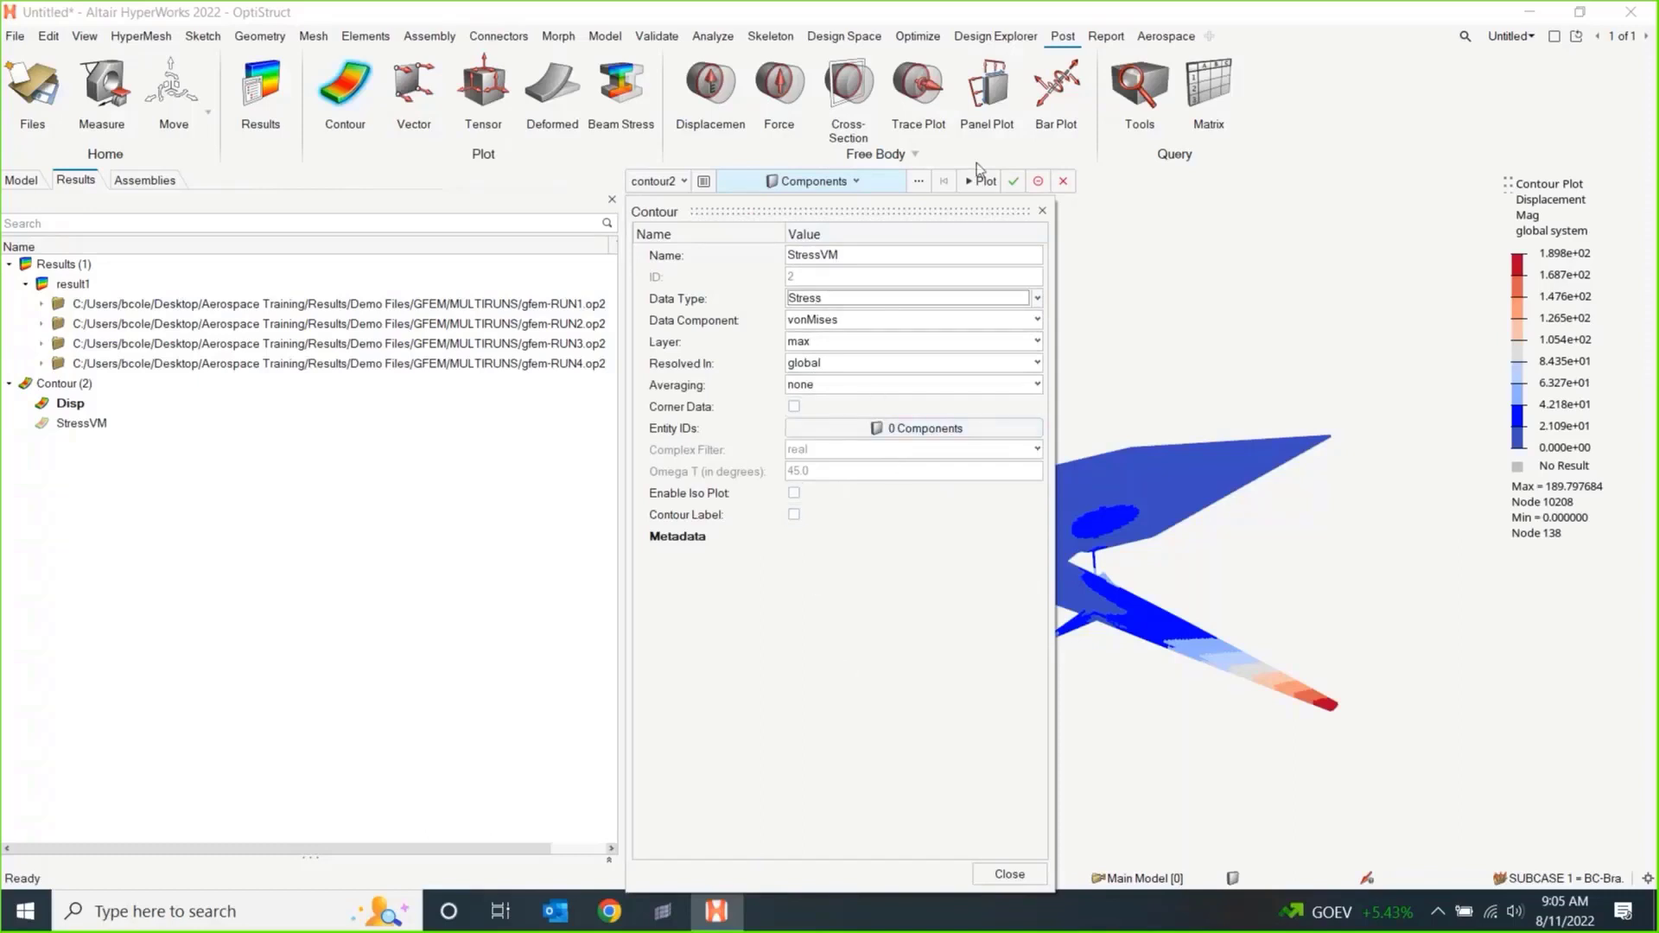
pyautogui.click(979, 187)
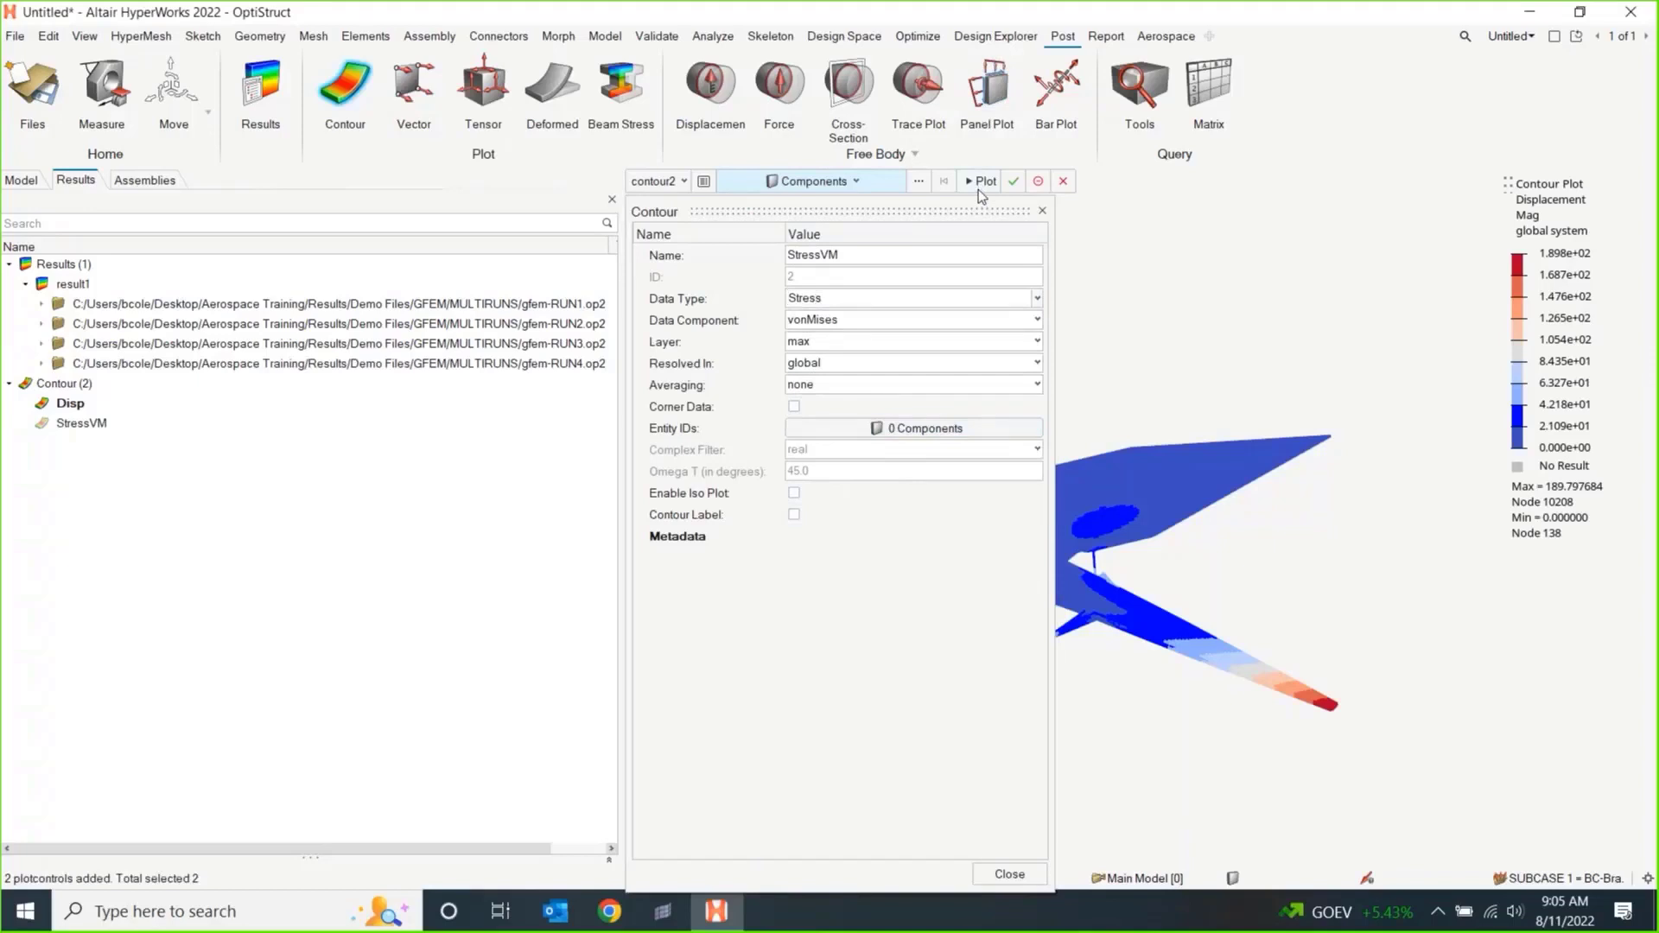
pyautogui.click(1042, 210)
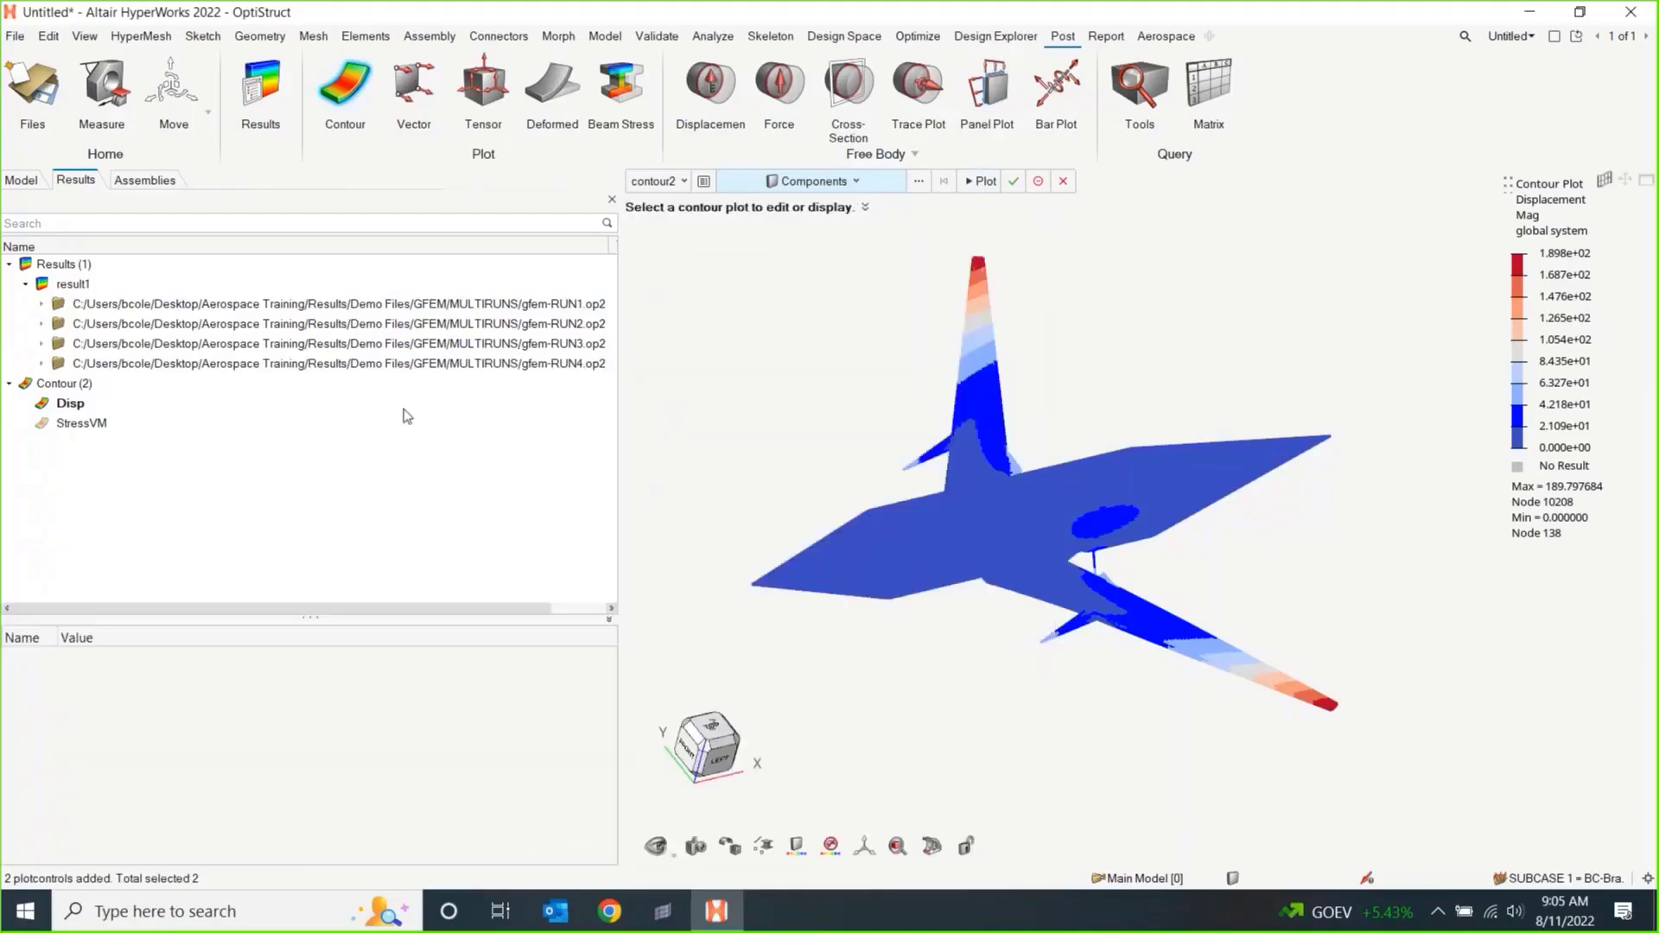
# Display the StressVM contour and switch the elements from wireframe to shaded with mesh lines.
pyautogui.click(42, 425)
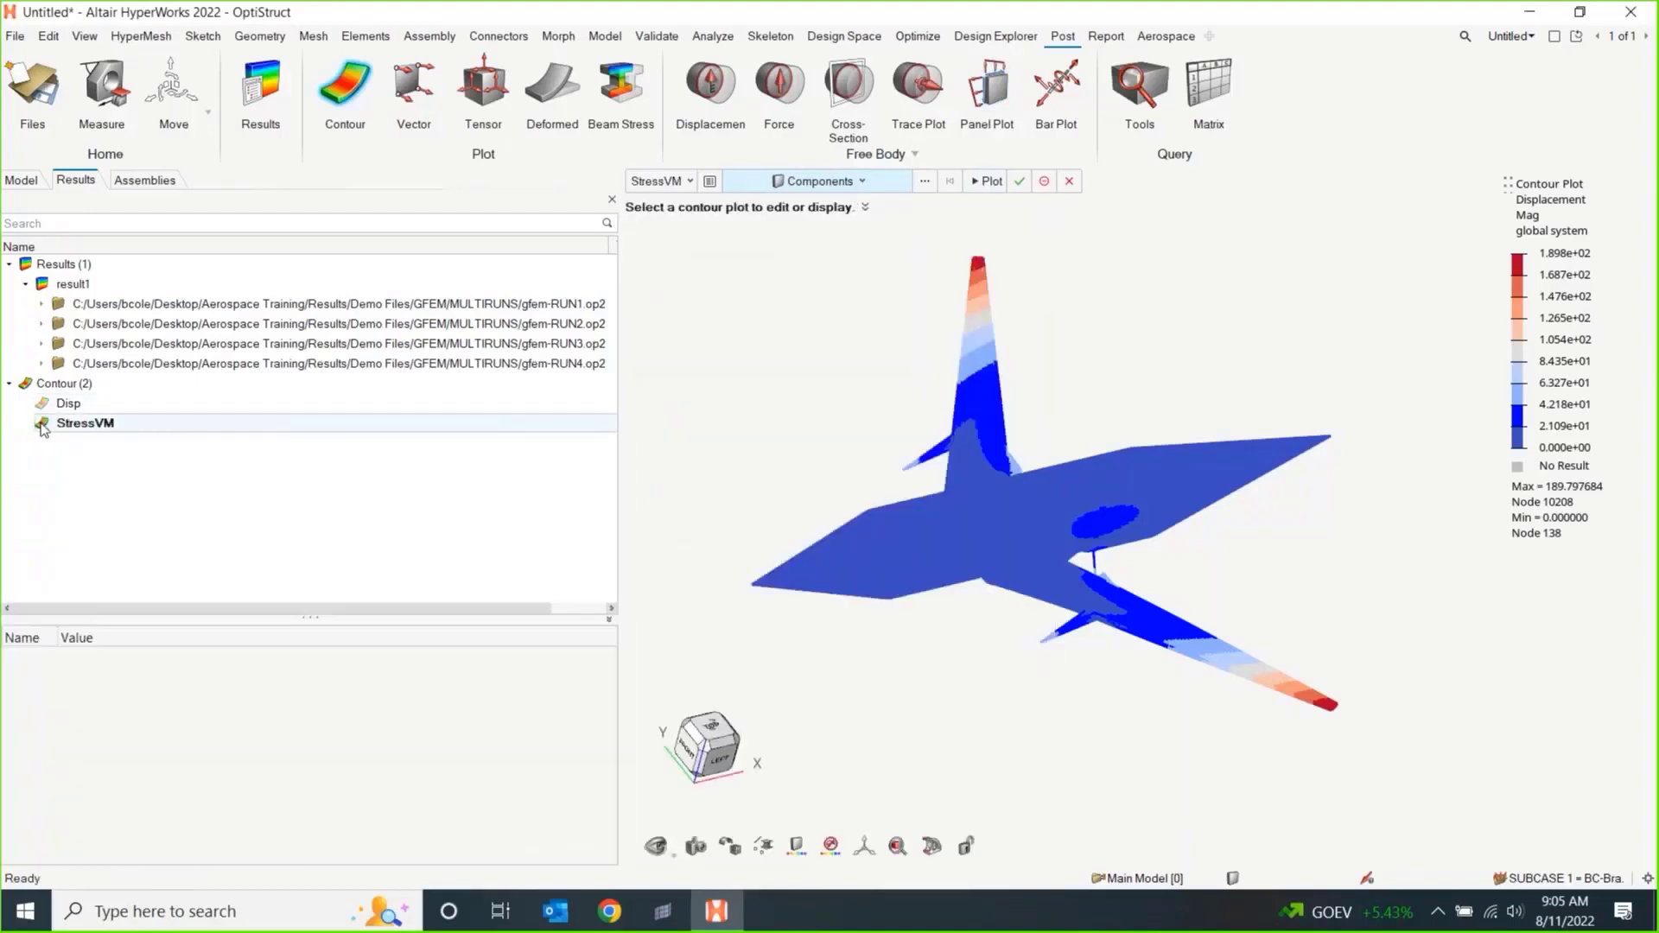
pyautogui.scroll(3, 1015, 532)
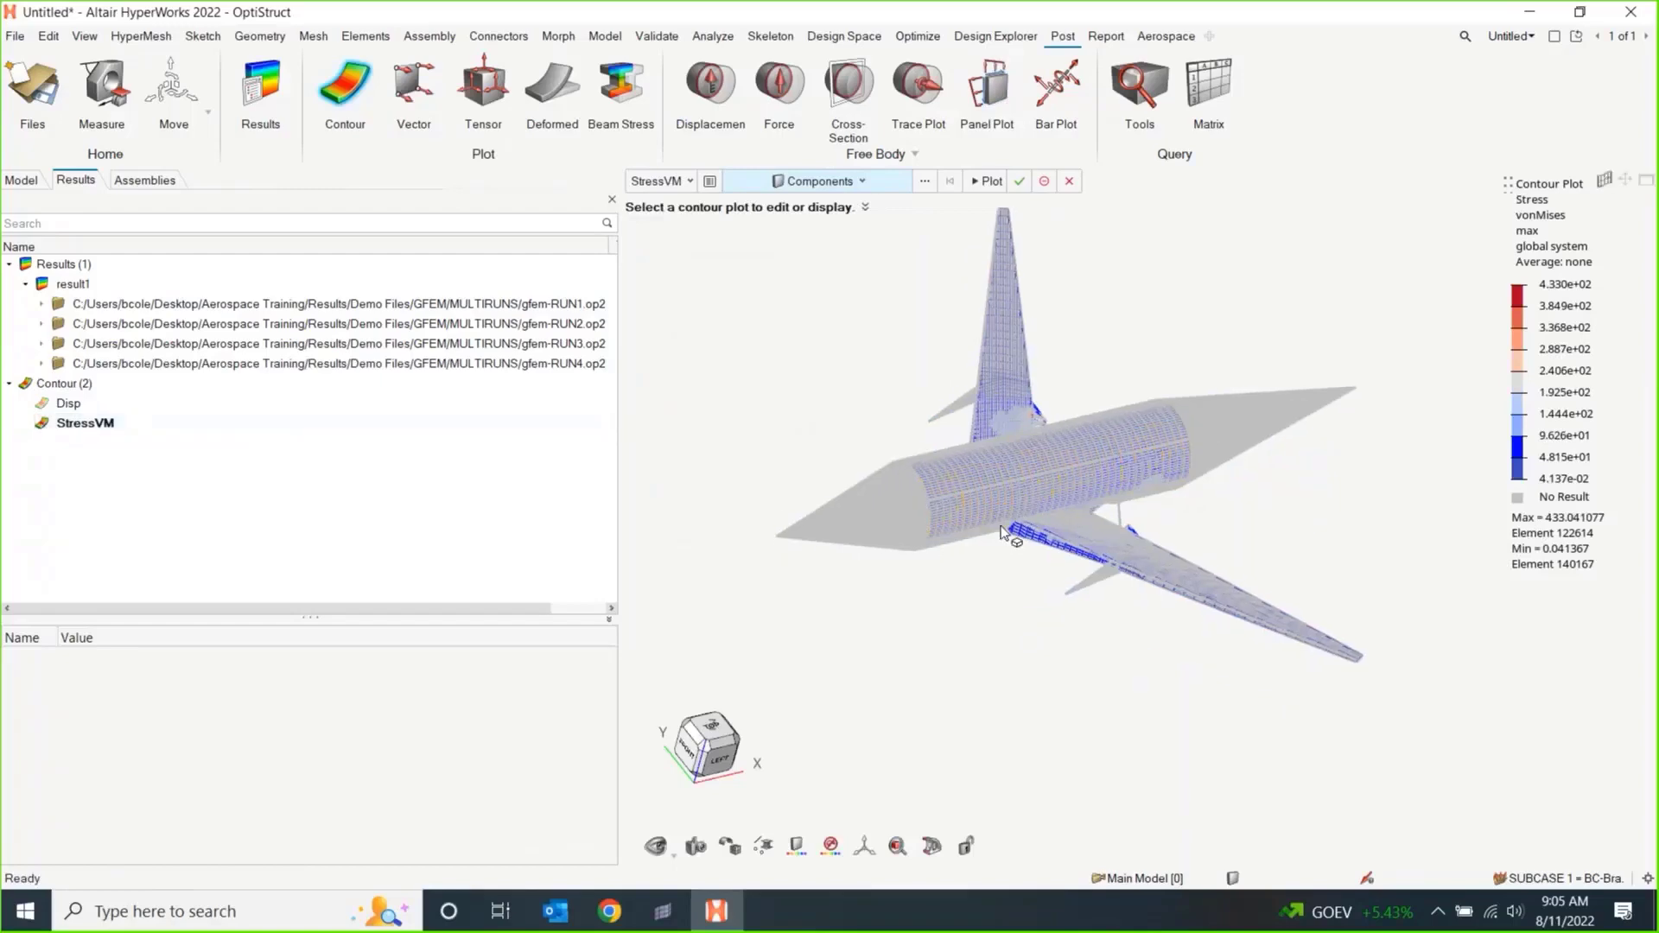
pyautogui.scroll(3, 1016, 526)
pyautogui.moveTo(1162, 596); pyautogui.dragTo(1029, 497, button='right')
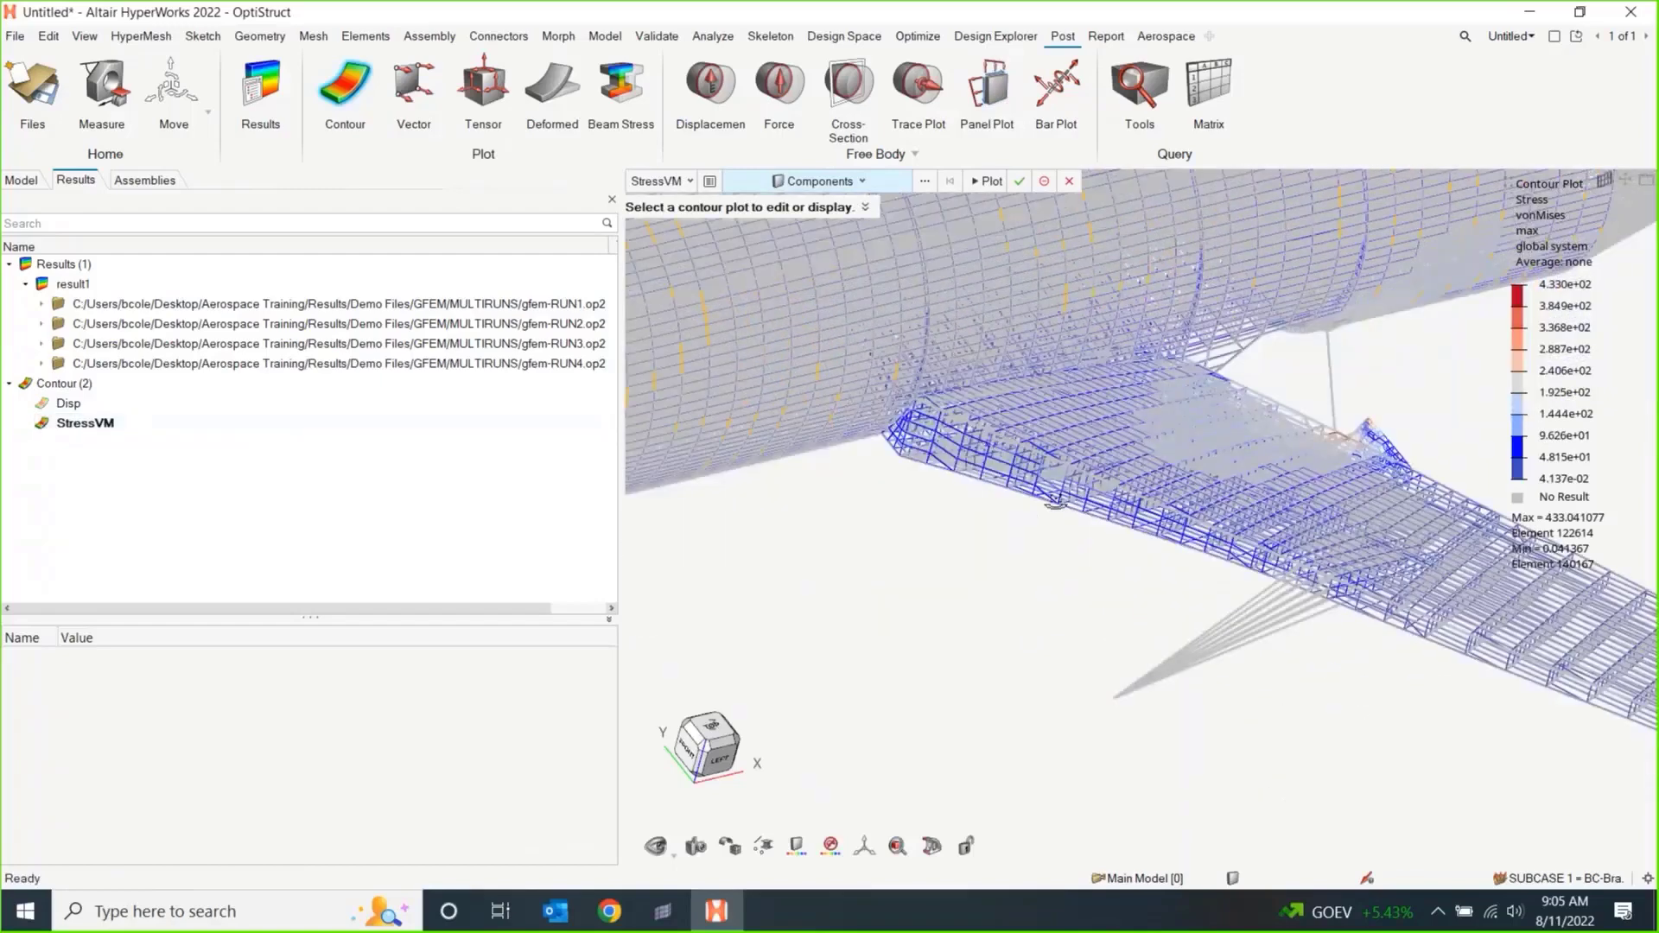
pyautogui.moveTo(985, 458); pyautogui.dragTo(998, 505, button='middle')
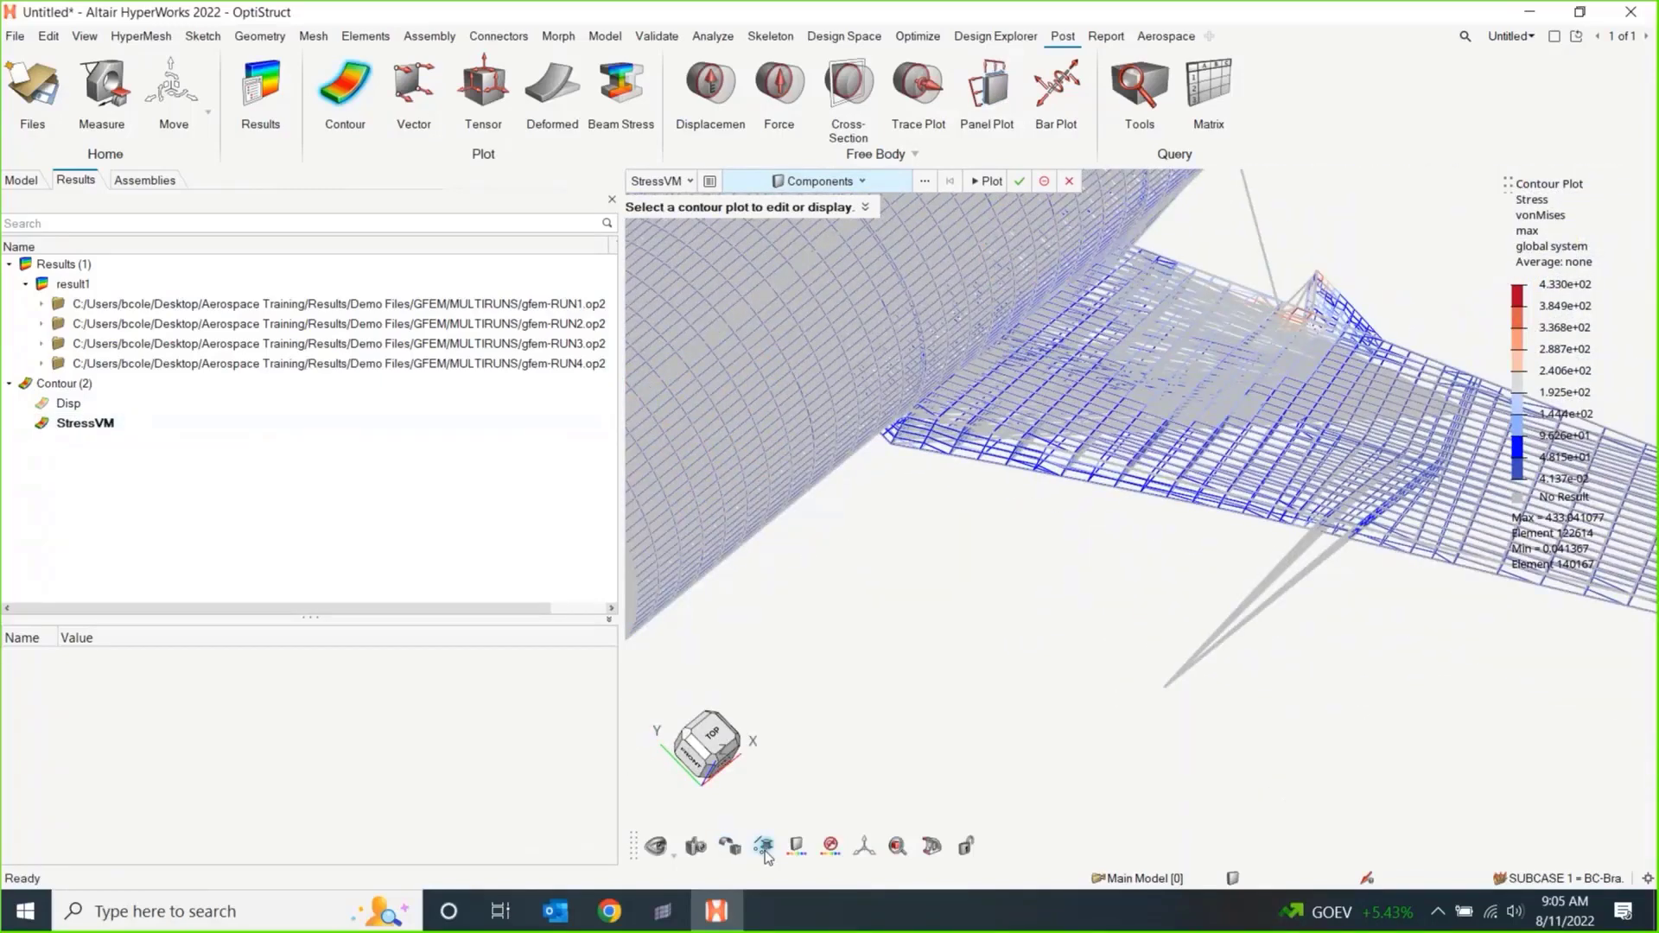
pyautogui.moveTo(730, 845)
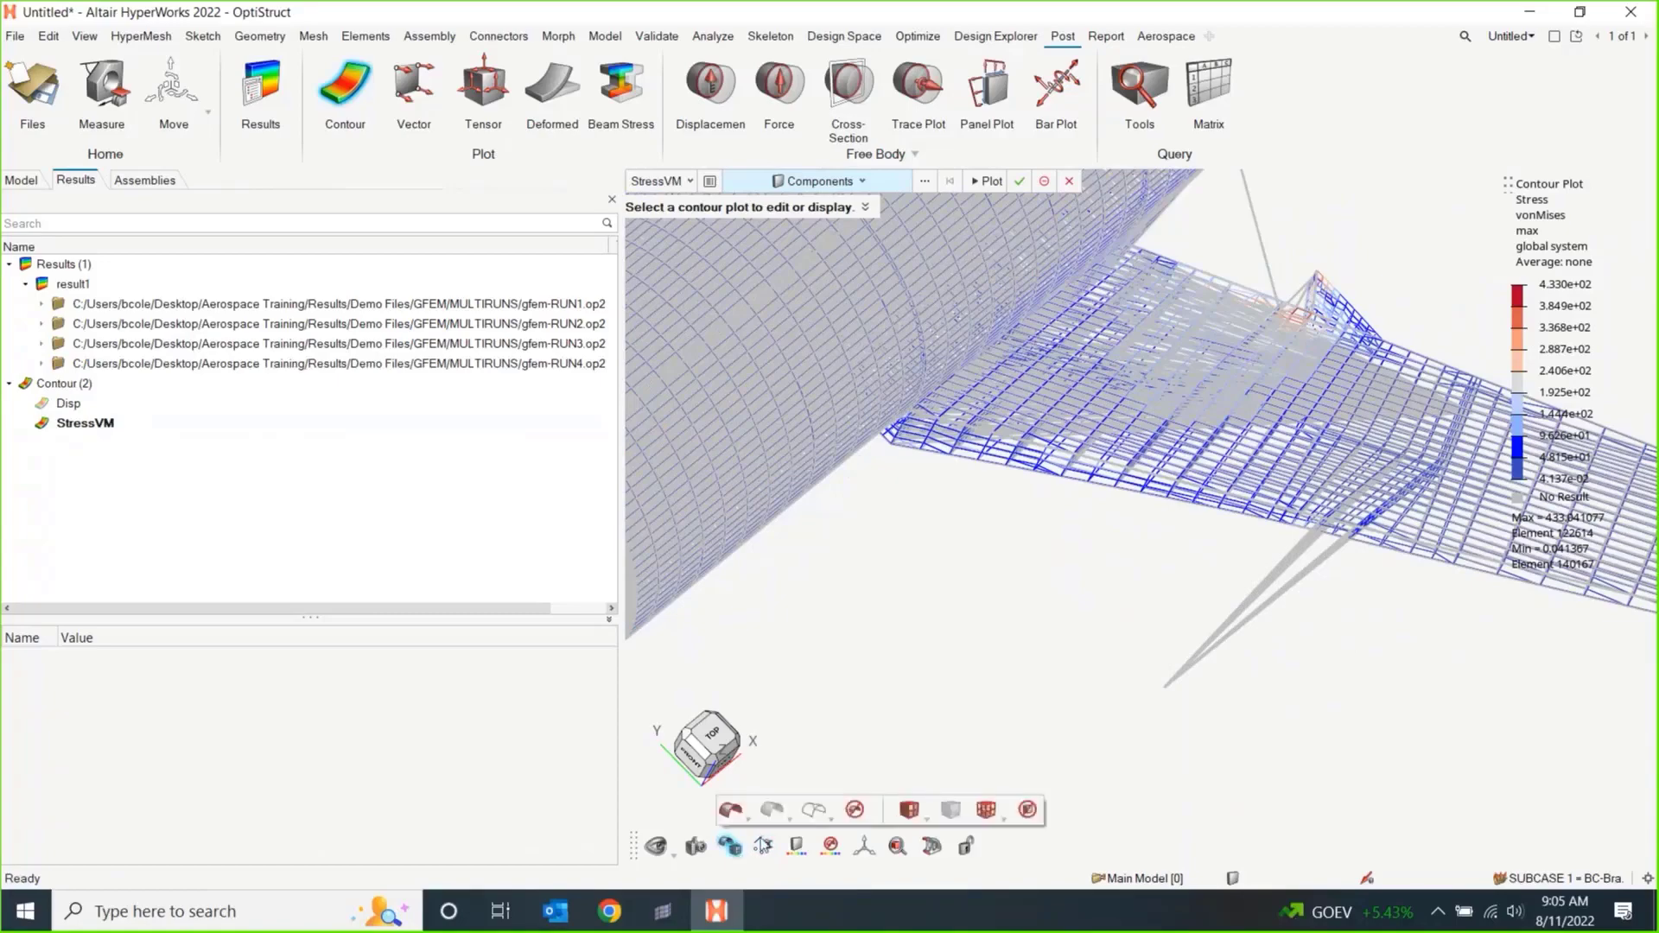
pyautogui.click(911, 815)
# Examine the von Mises stress distribution on the wing skin around the wing root and the peak-stress elements.
pyautogui.moveTo(1266, 380); pyautogui.dragTo(1125, 462, button='right')
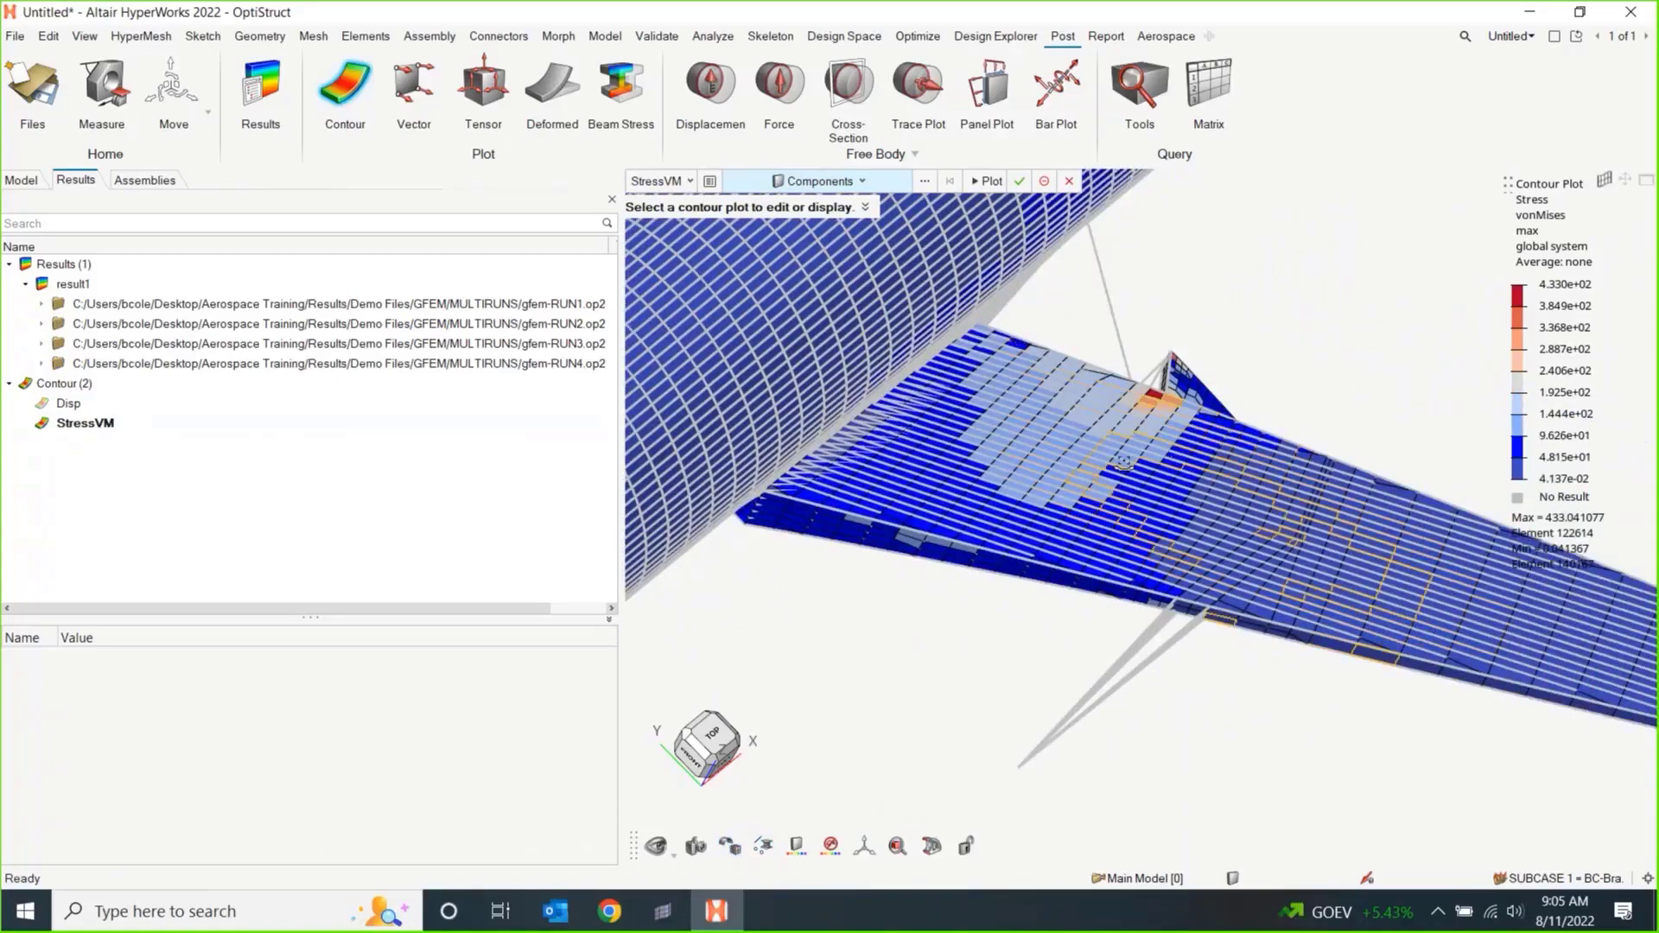
pyautogui.moveTo(1154, 445)
pyautogui.mouseDown(button='middle')
pyautogui.moveTo(1126, 451)
pyautogui.moveTo(1153, 436)
pyautogui.mouseUp(button='middle')
pyautogui.scroll(5, 1208, 432)
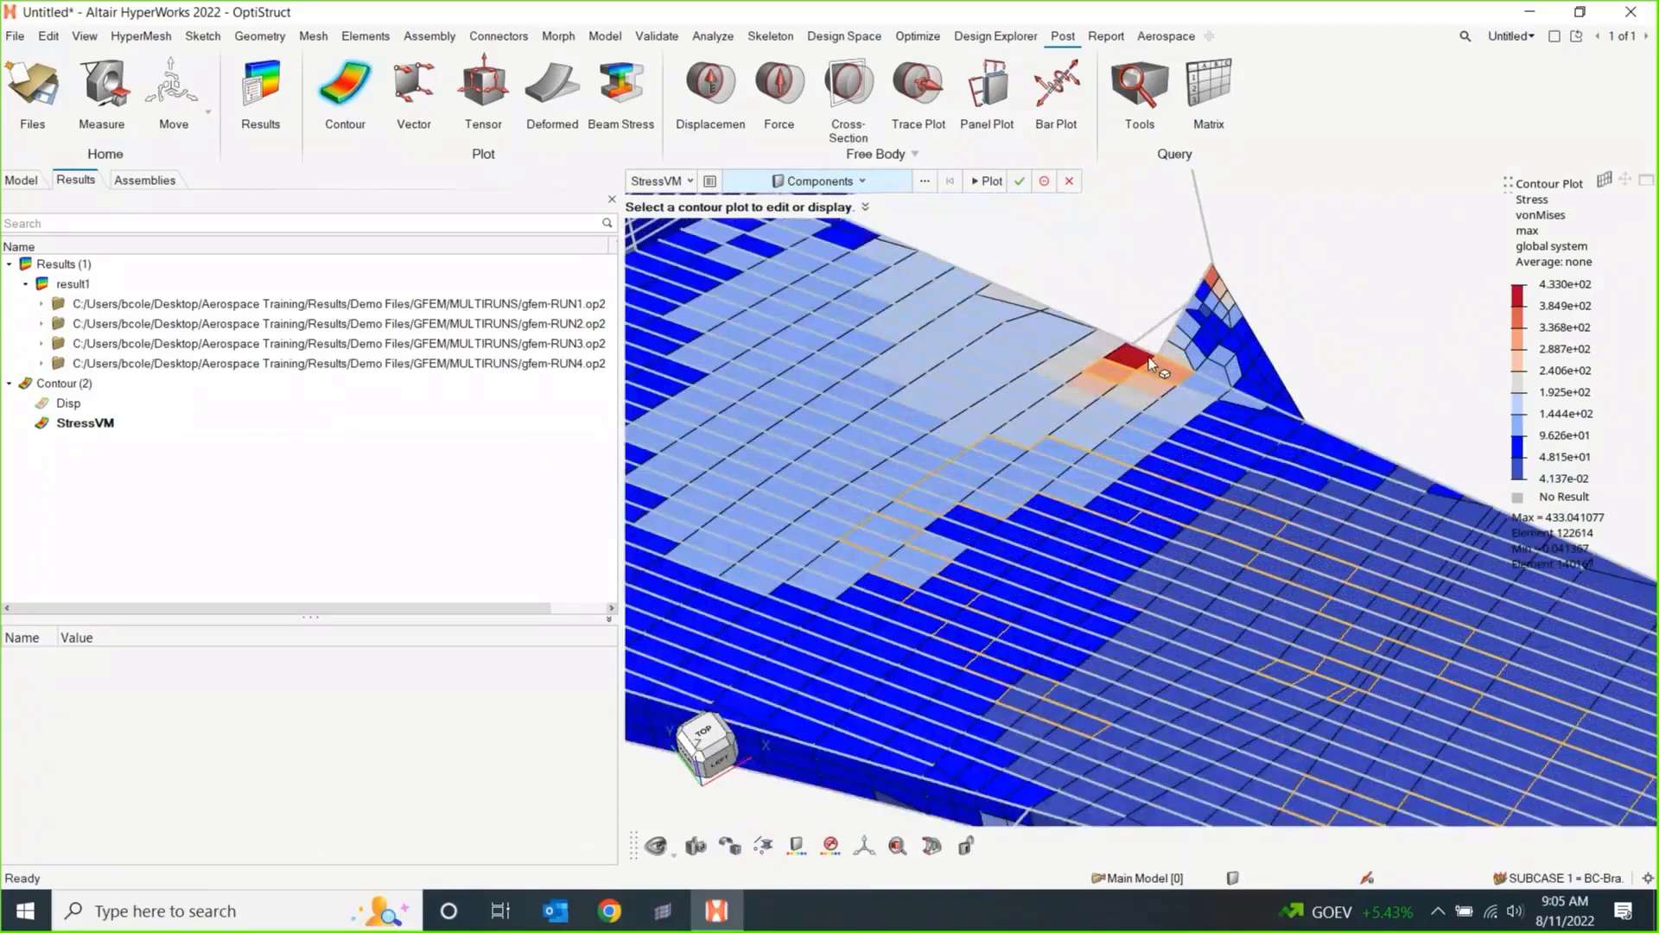
pyautogui.scroll(-5, 1093, 556)
pyautogui.scroll(-5, 1093, 544)
pyautogui.scroll(7, 964, 545)
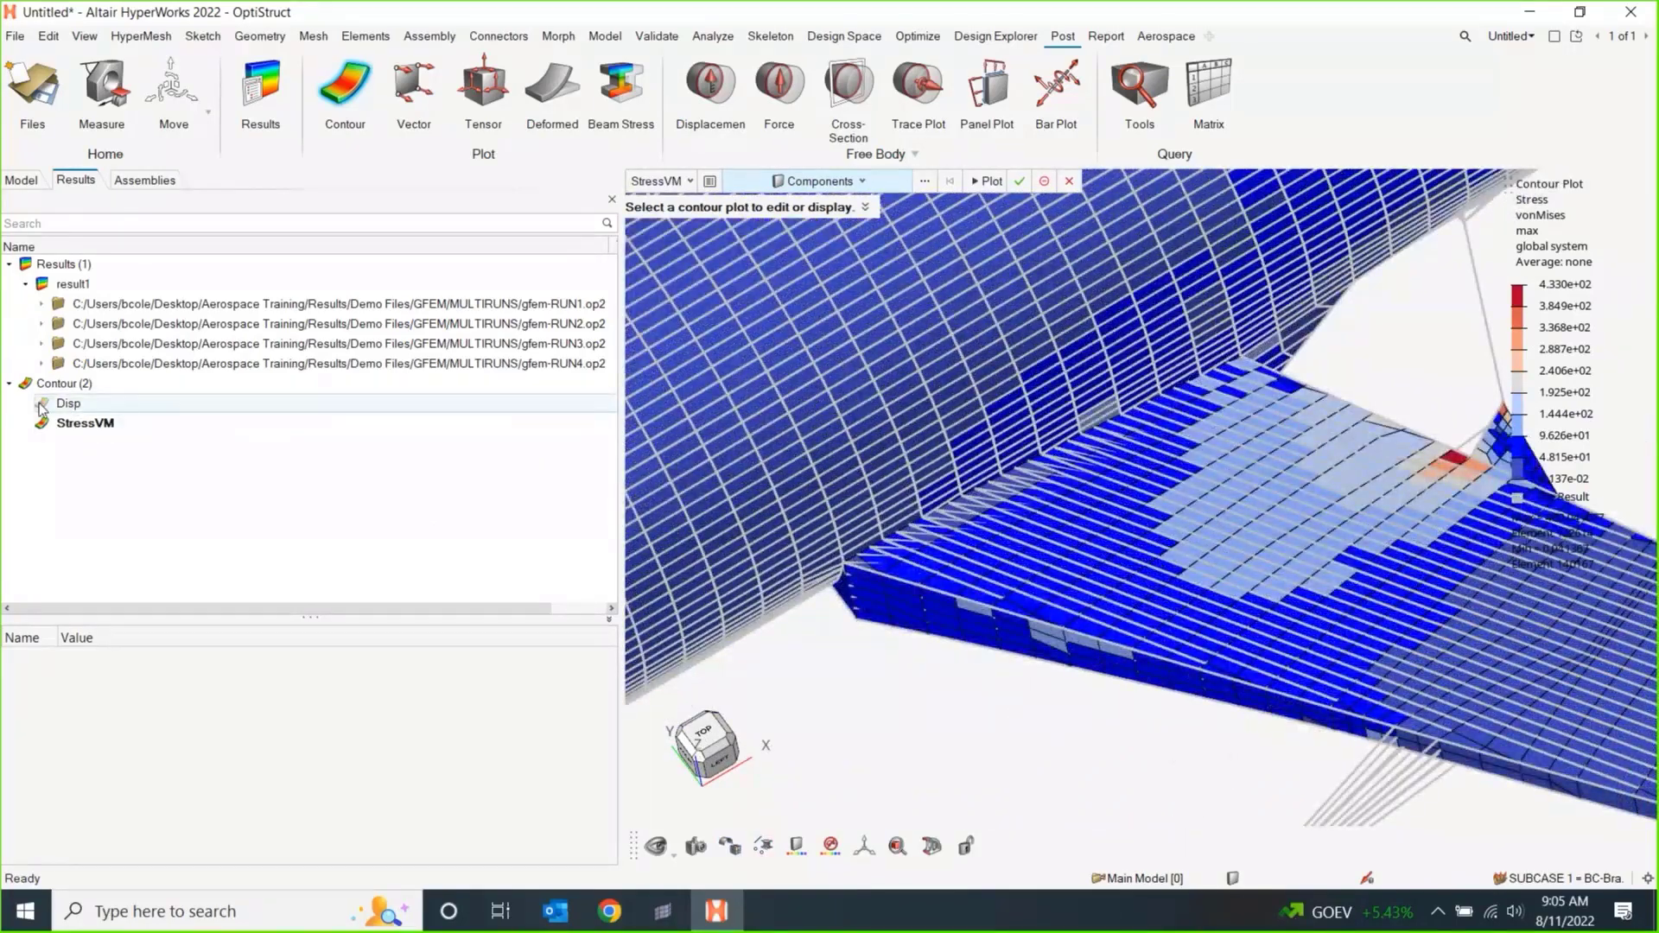
# Compare the displacement and stress plots by alternating between the Disp and StressVM contours, leaving Disp displayed on the whole aircraft.
pyautogui.click(42, 406)
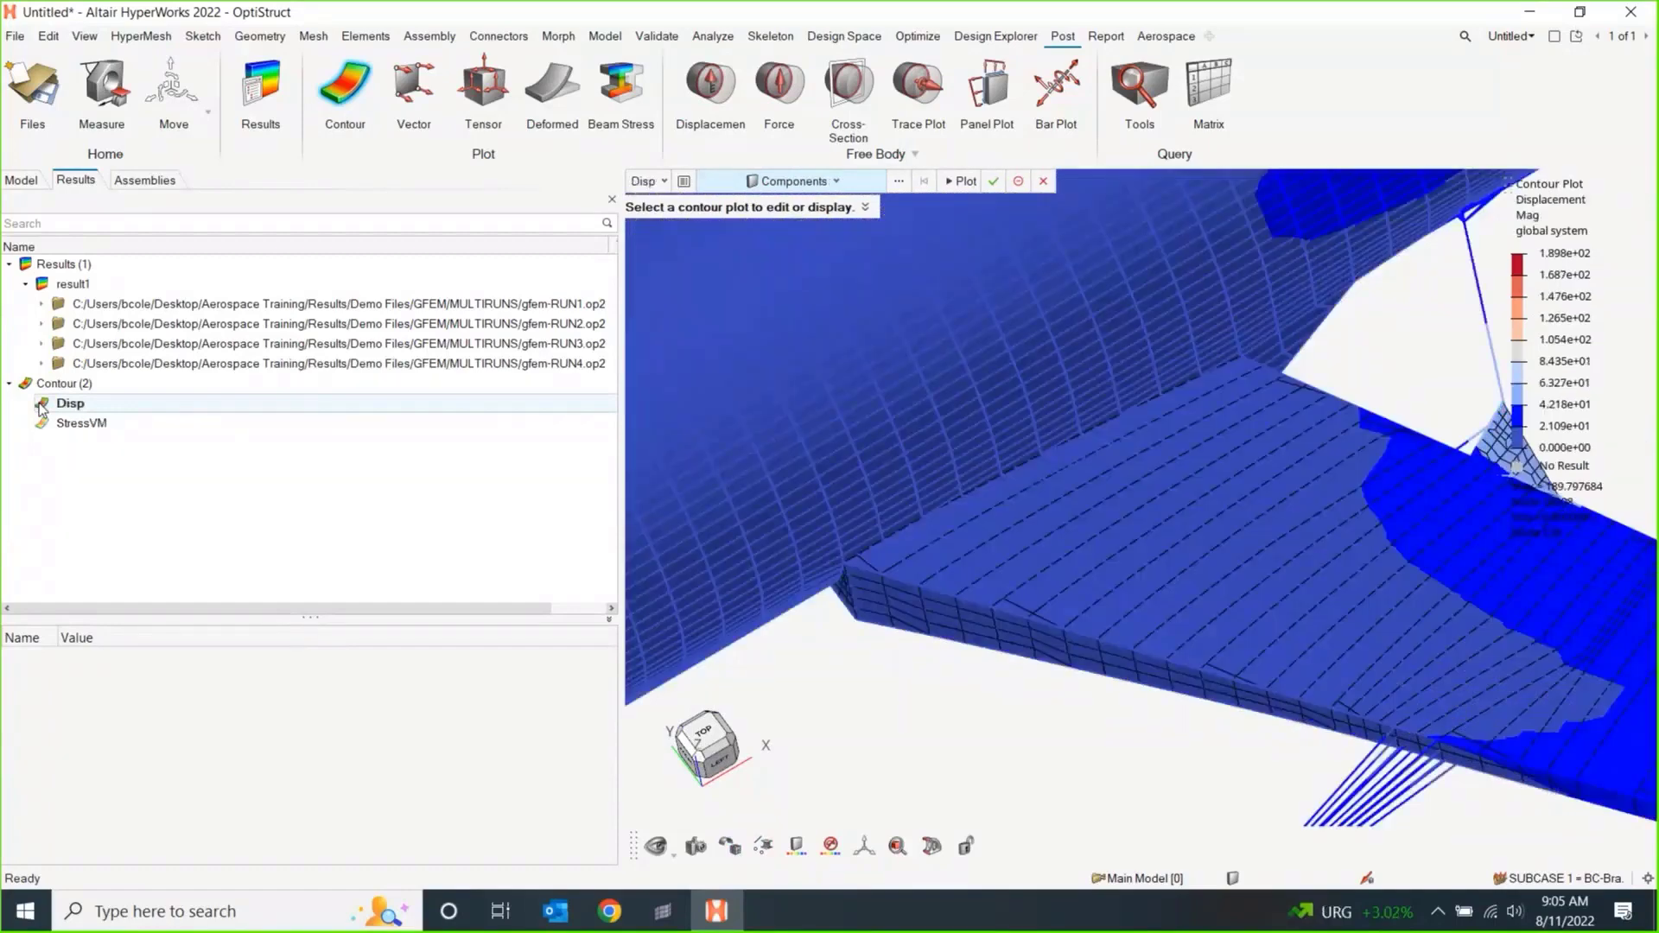
pyautogui.click(42, 423)
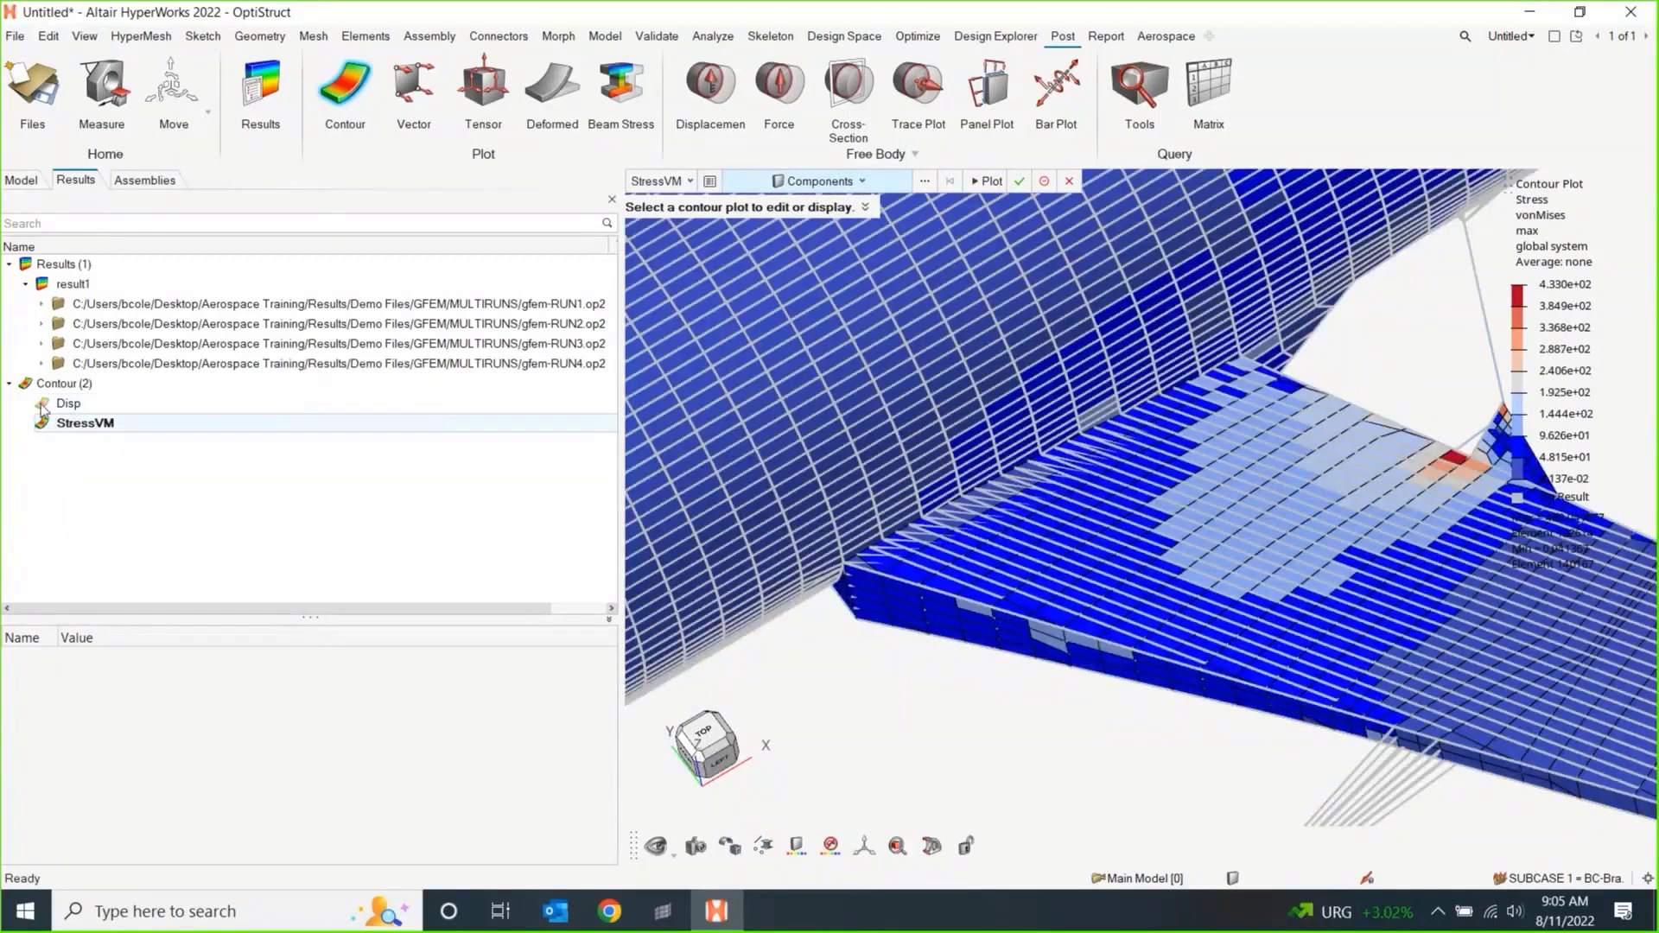
pyautogui.click(41, 405)
pyautogui.click(43, 422)
pyautogui.click(42, 404)
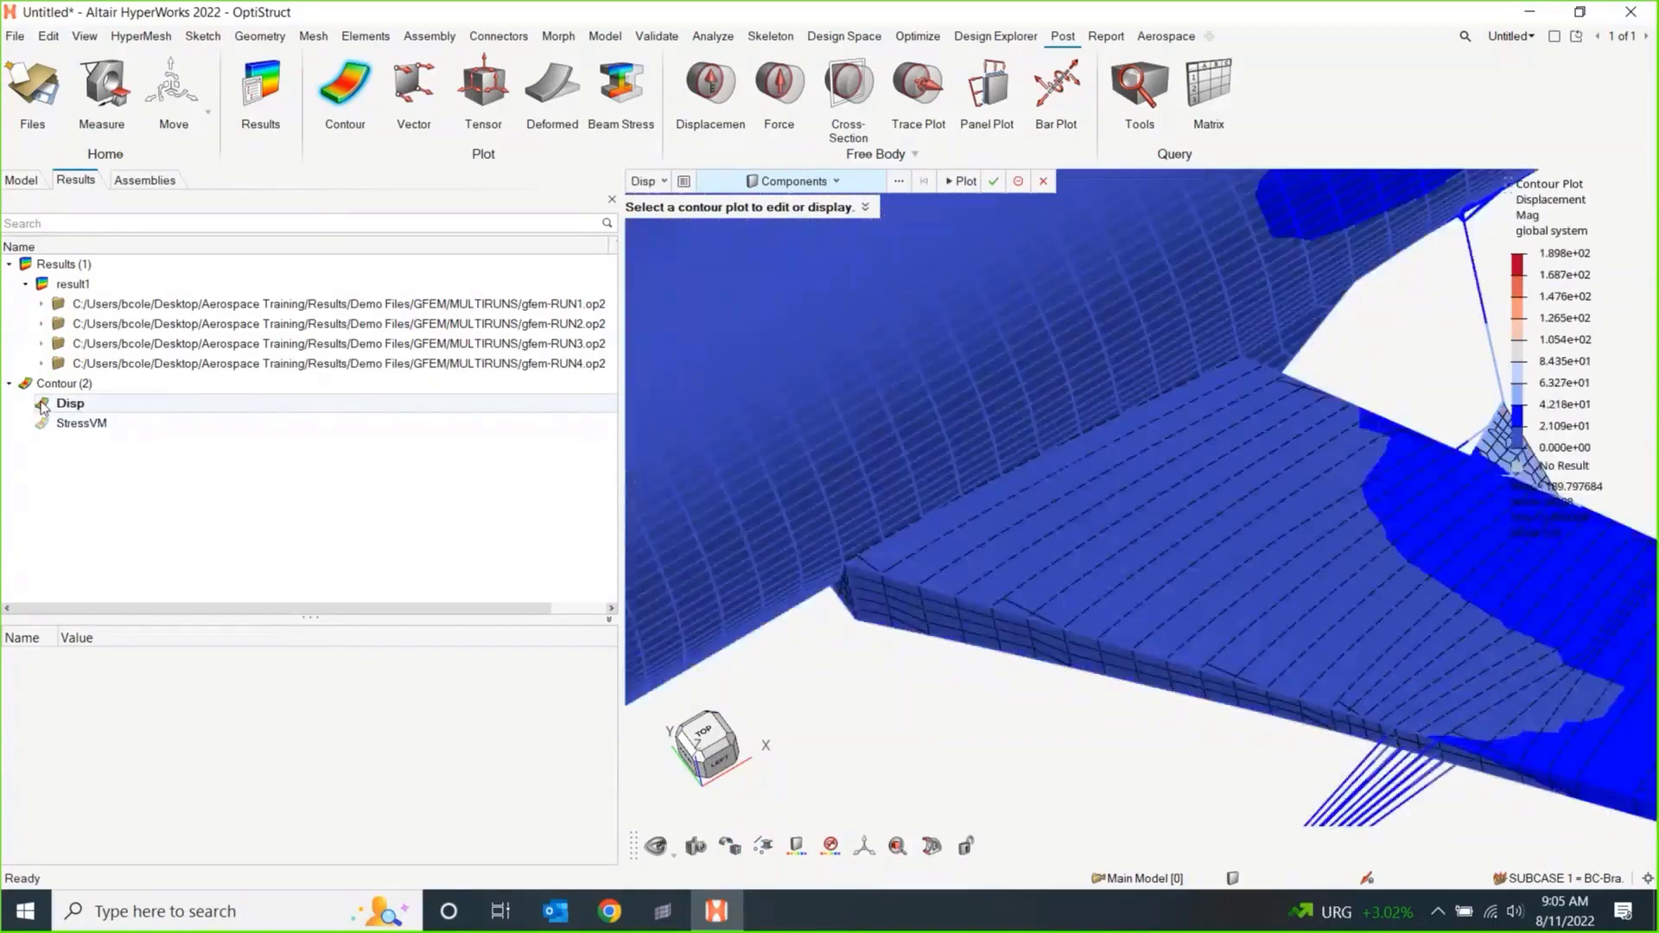
pyautogui.click(42, 423)
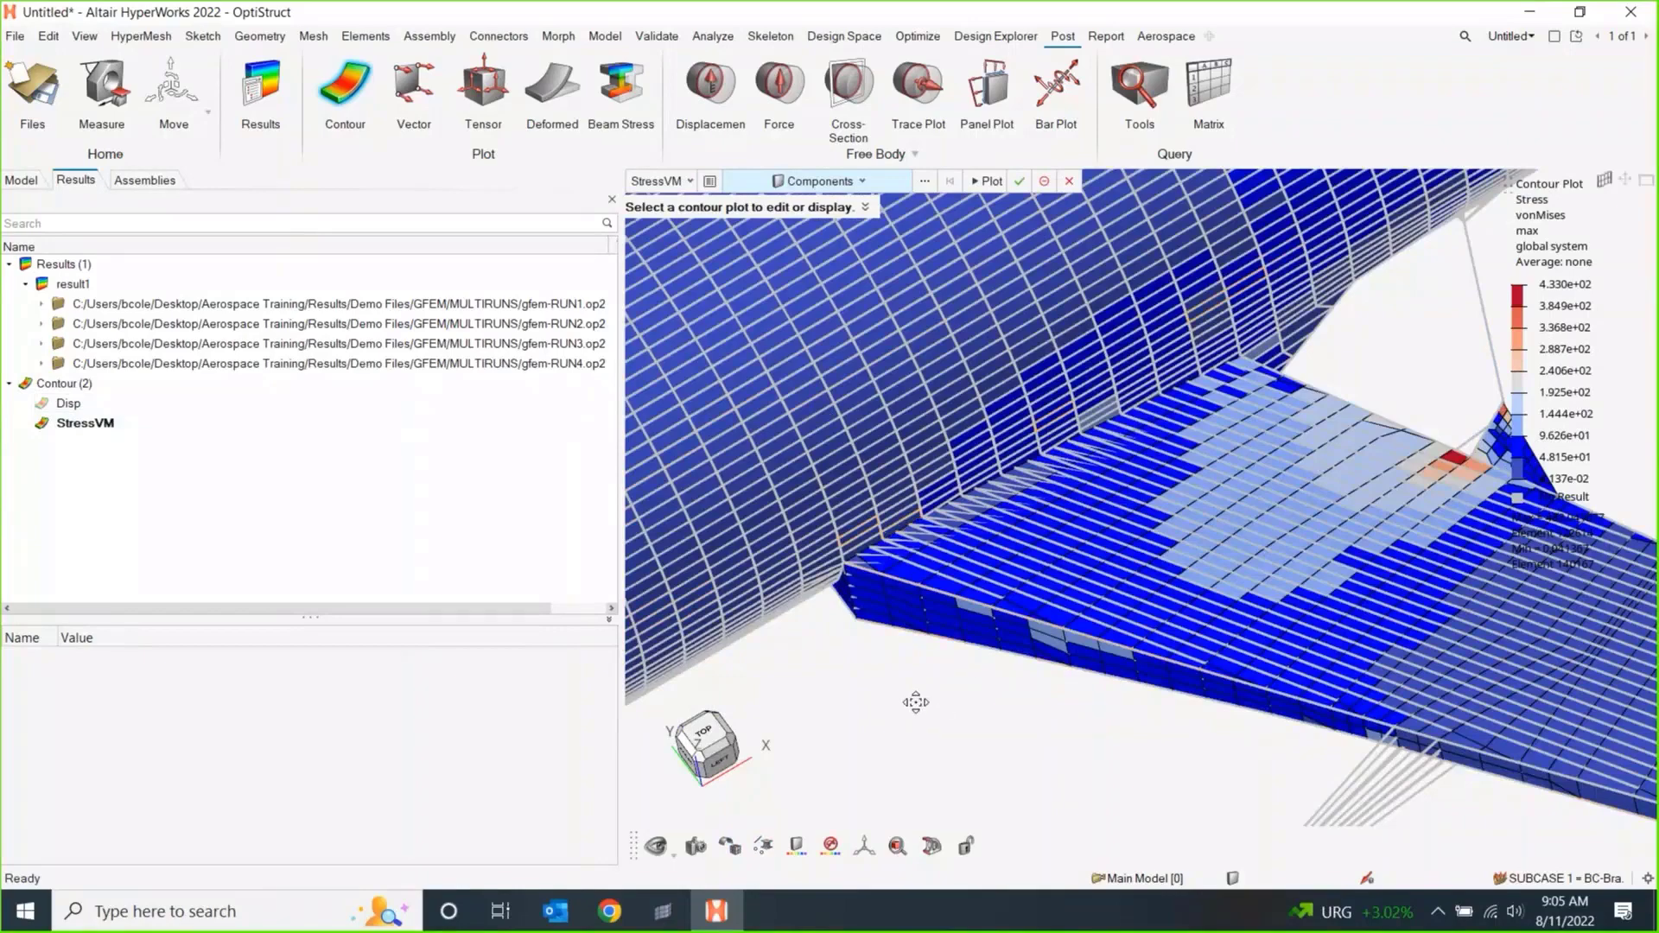
pyautogui.scroll(-6, 911, 688)
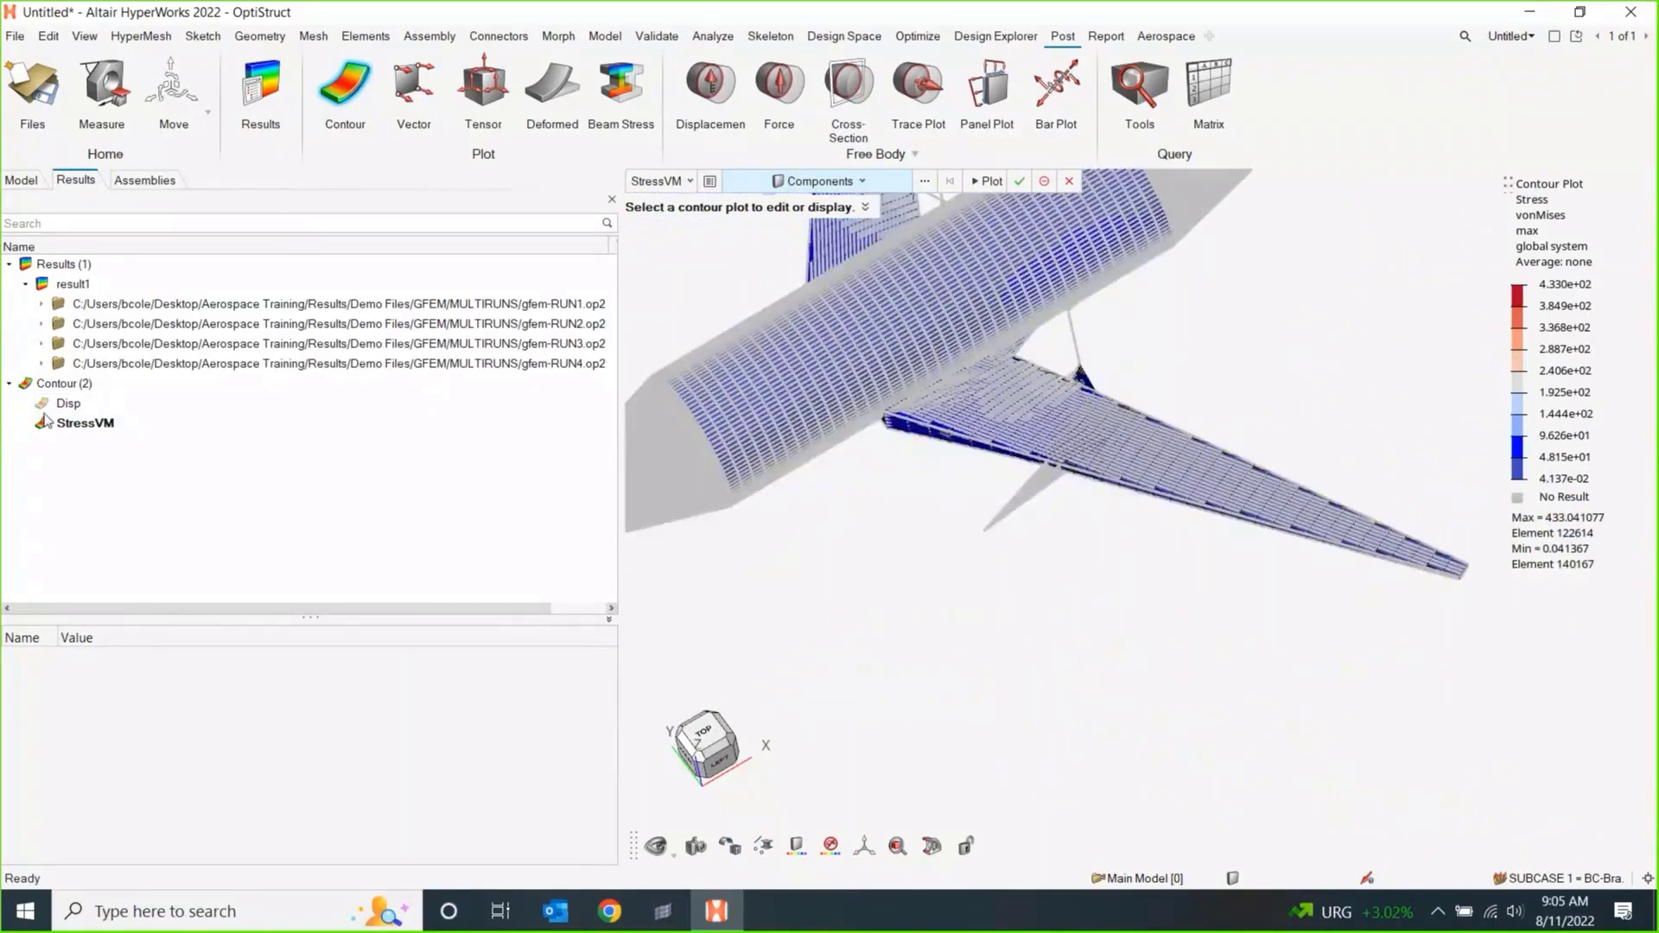
pyautogui.click(48, 409)
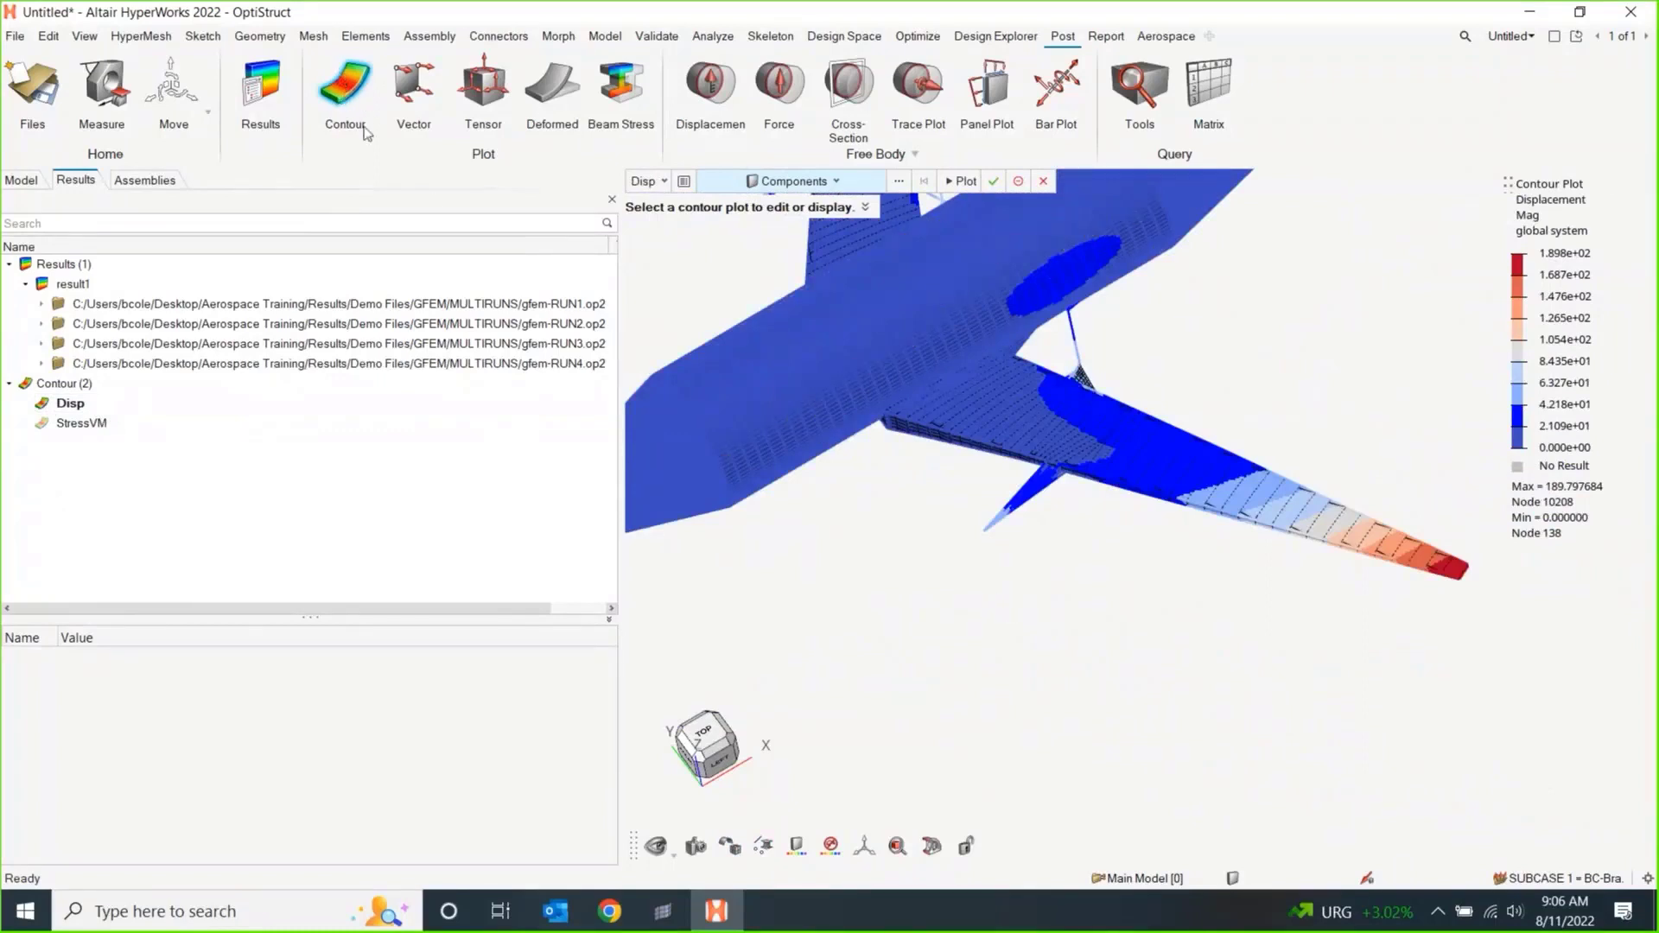
pyautogui.moveTo(944, 598); pyautogui.dragTo(1113, 697, button='right')
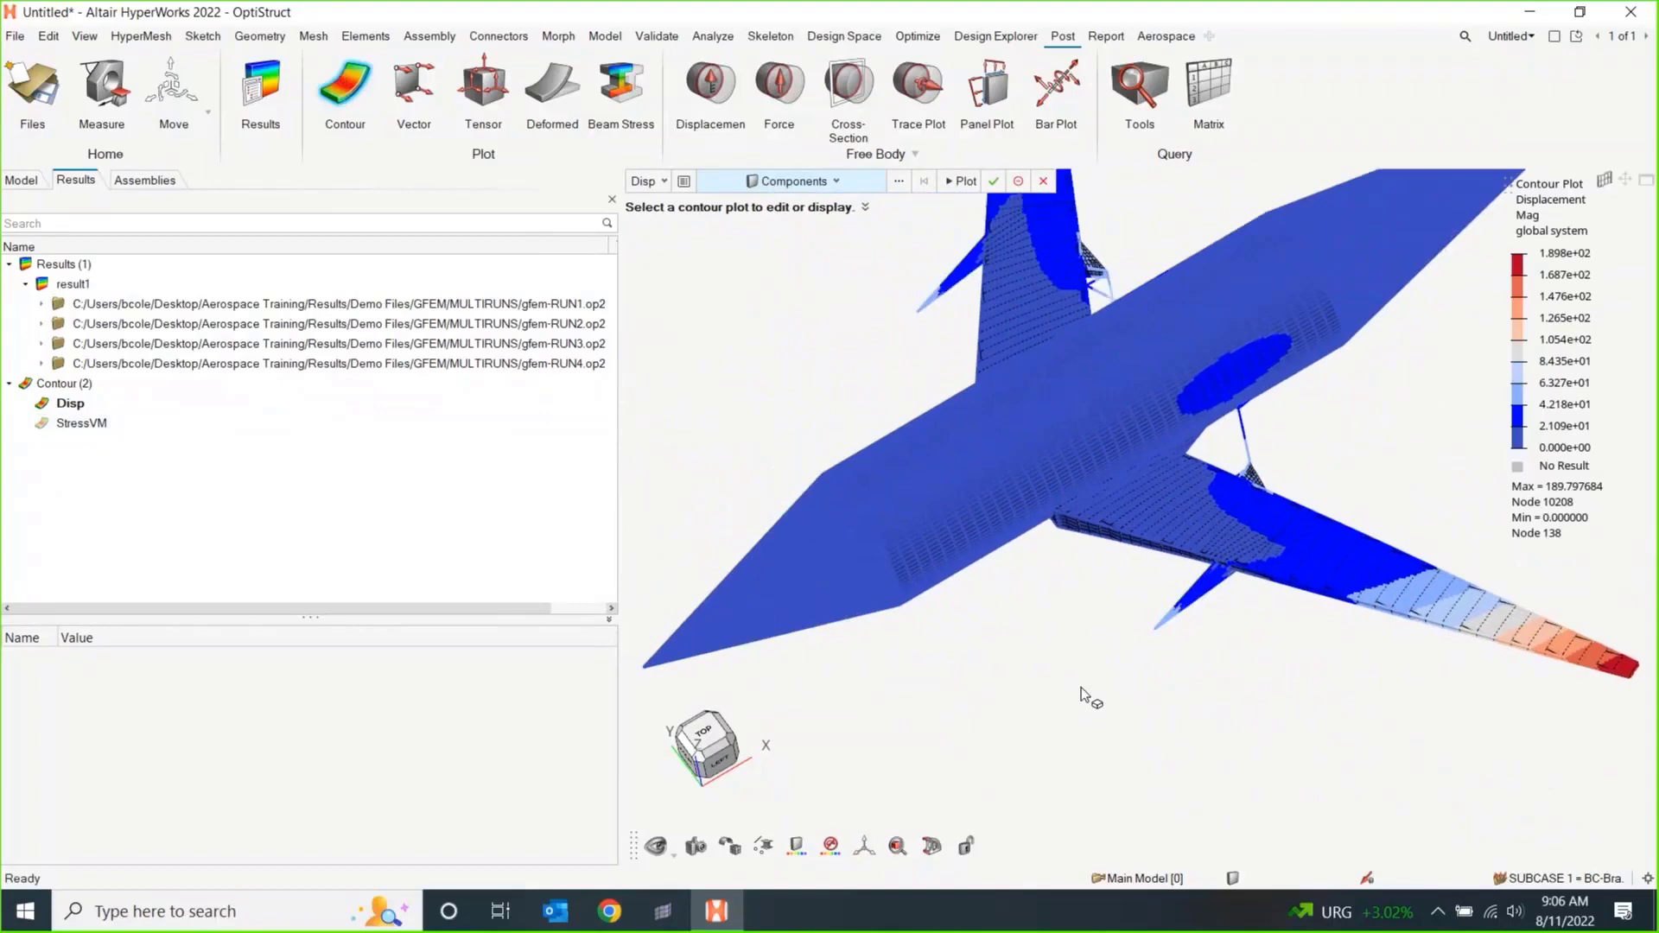
# Create and plot a displacement vector on the aircraft components, showing the resultant in the global system, coloured by value and scaled by magnitude.
pyautogui.click(410, 84)
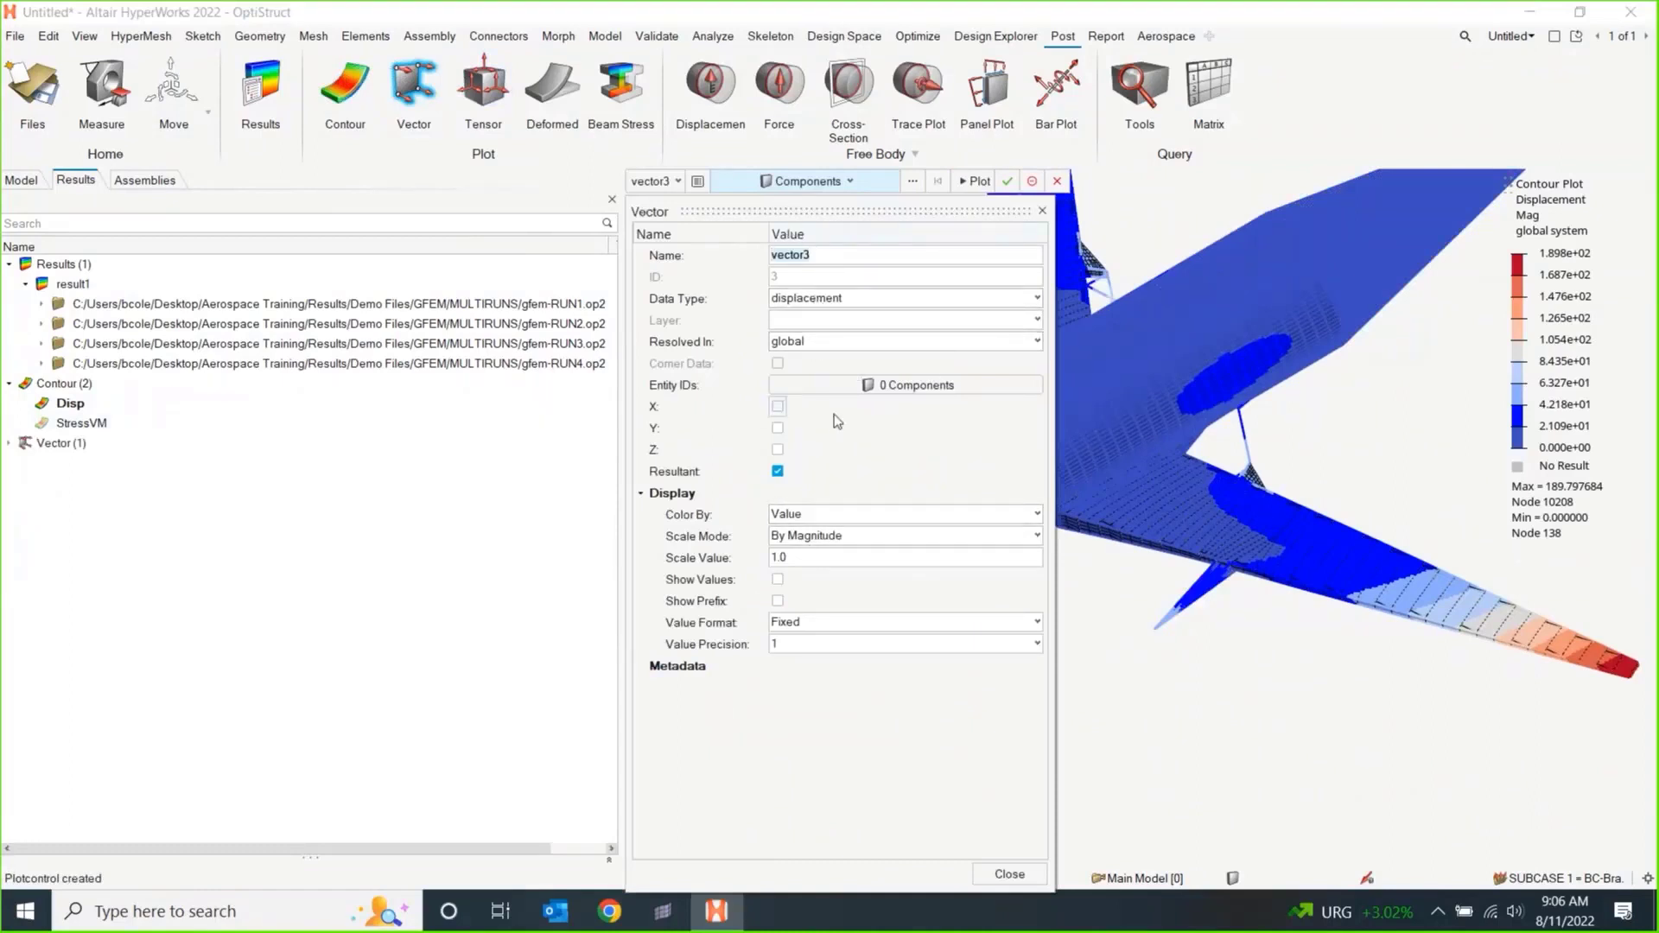
pyautogui.write('Disp')
pyautogui.click(899, 389)
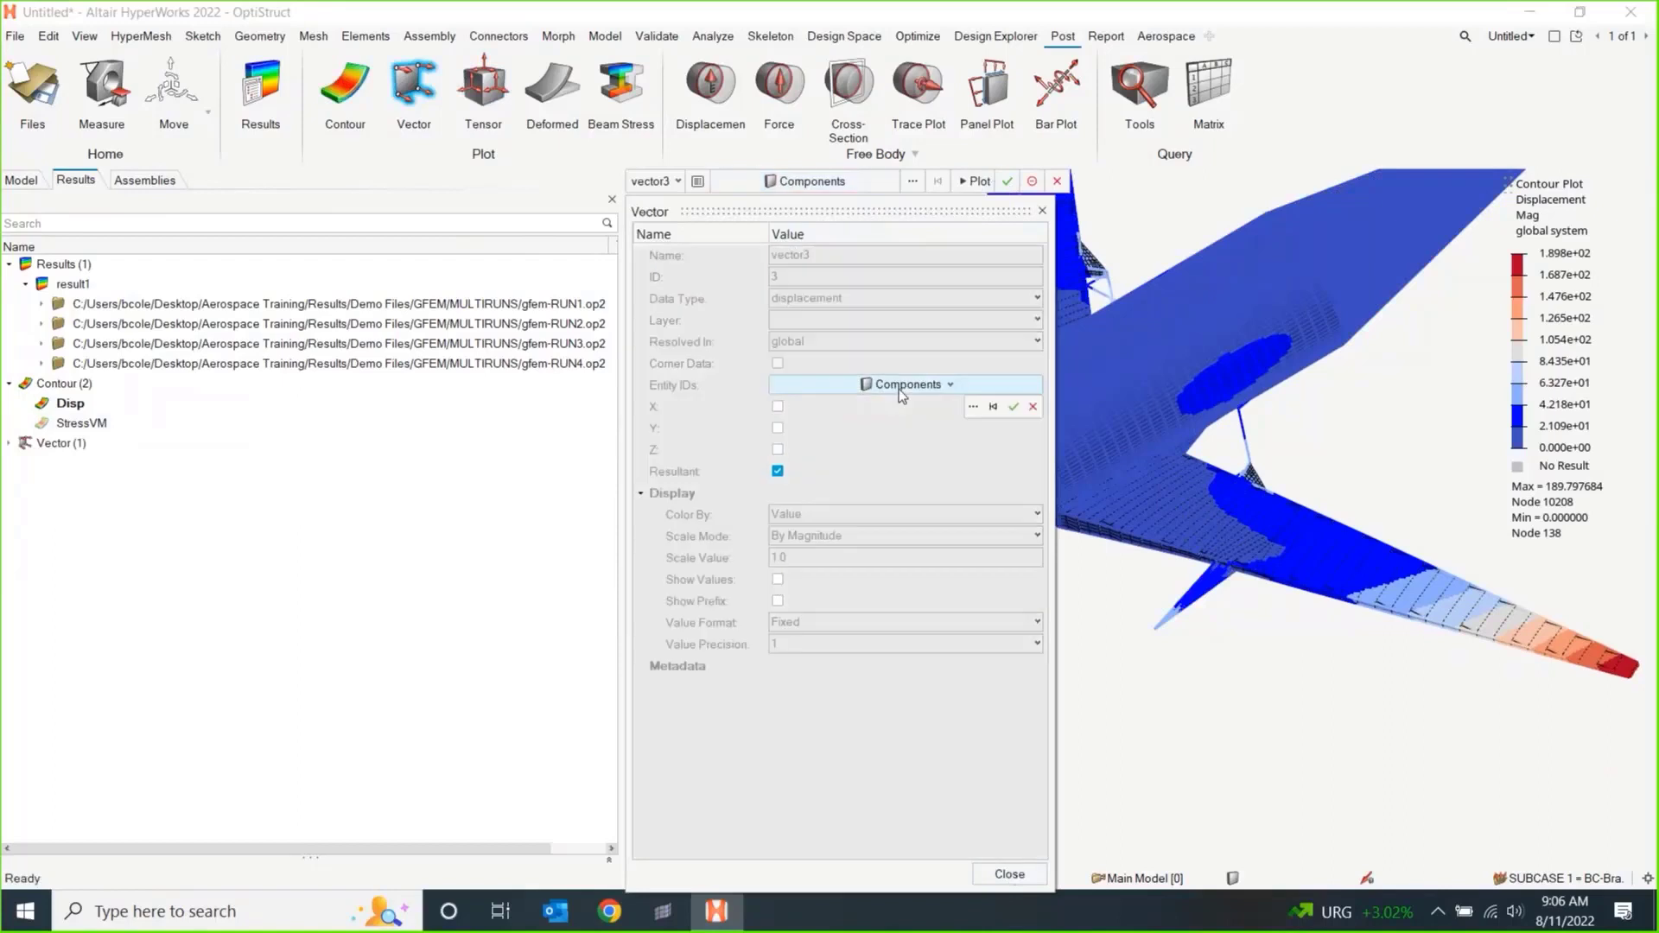
pyautogui.moveTo(1622, 612); pyautogui.dragTo(1550, 672)
pyautogui.click(1010, 408)
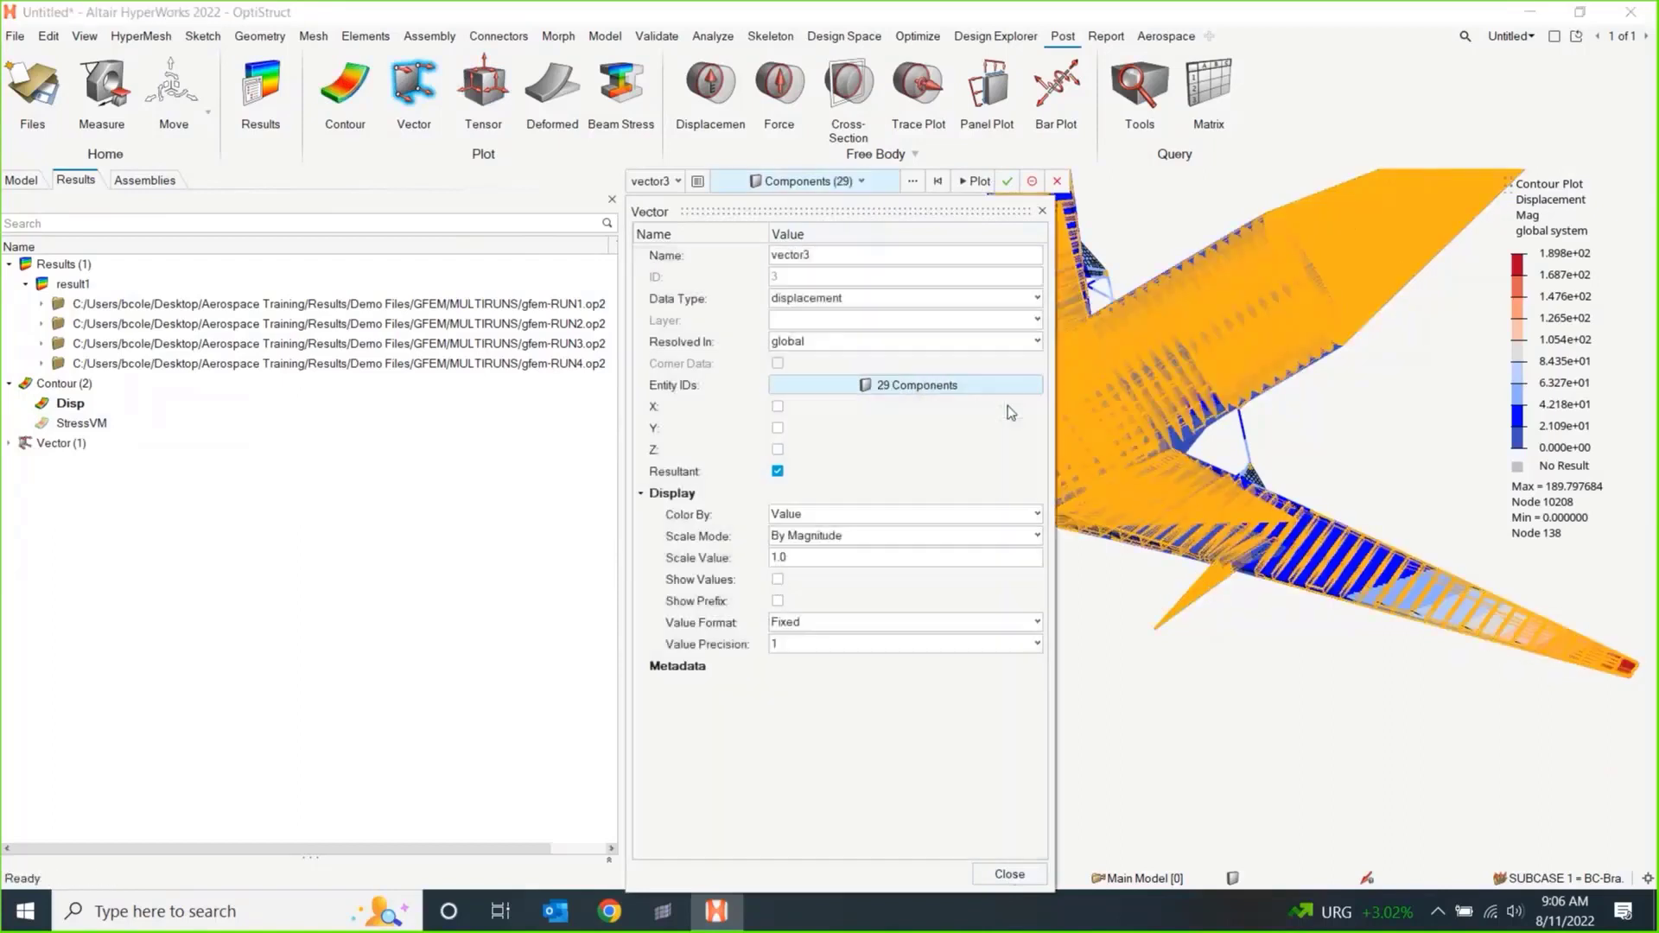
pyautogui.click(1008, 183)
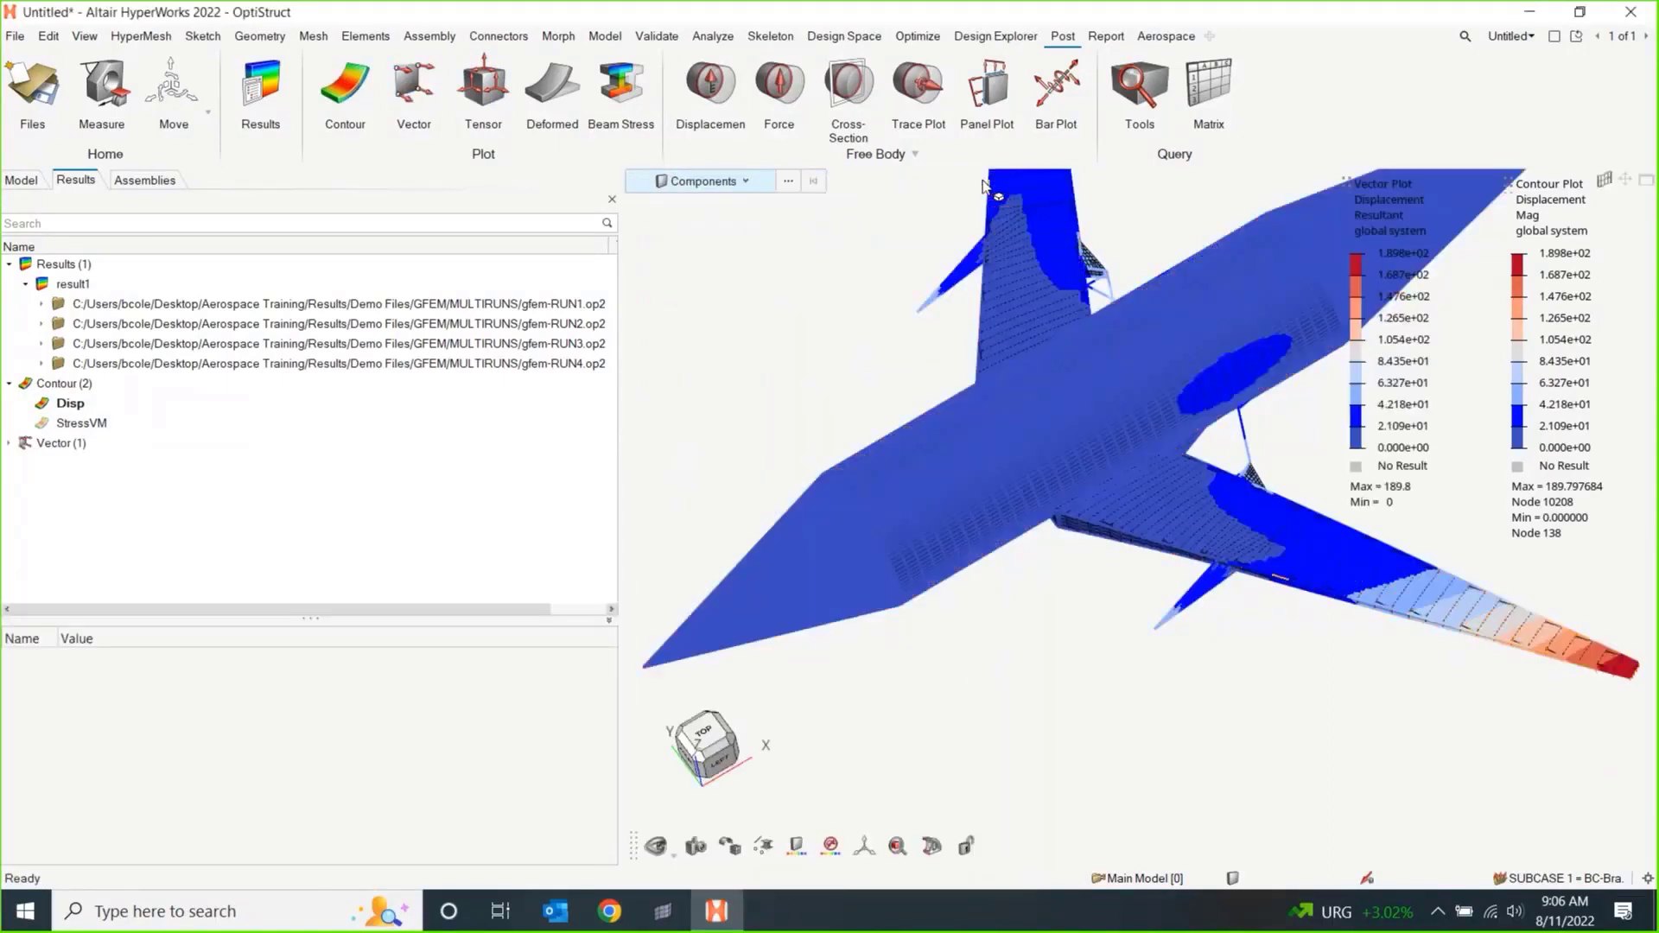
pyautogui.click(1009, 183)
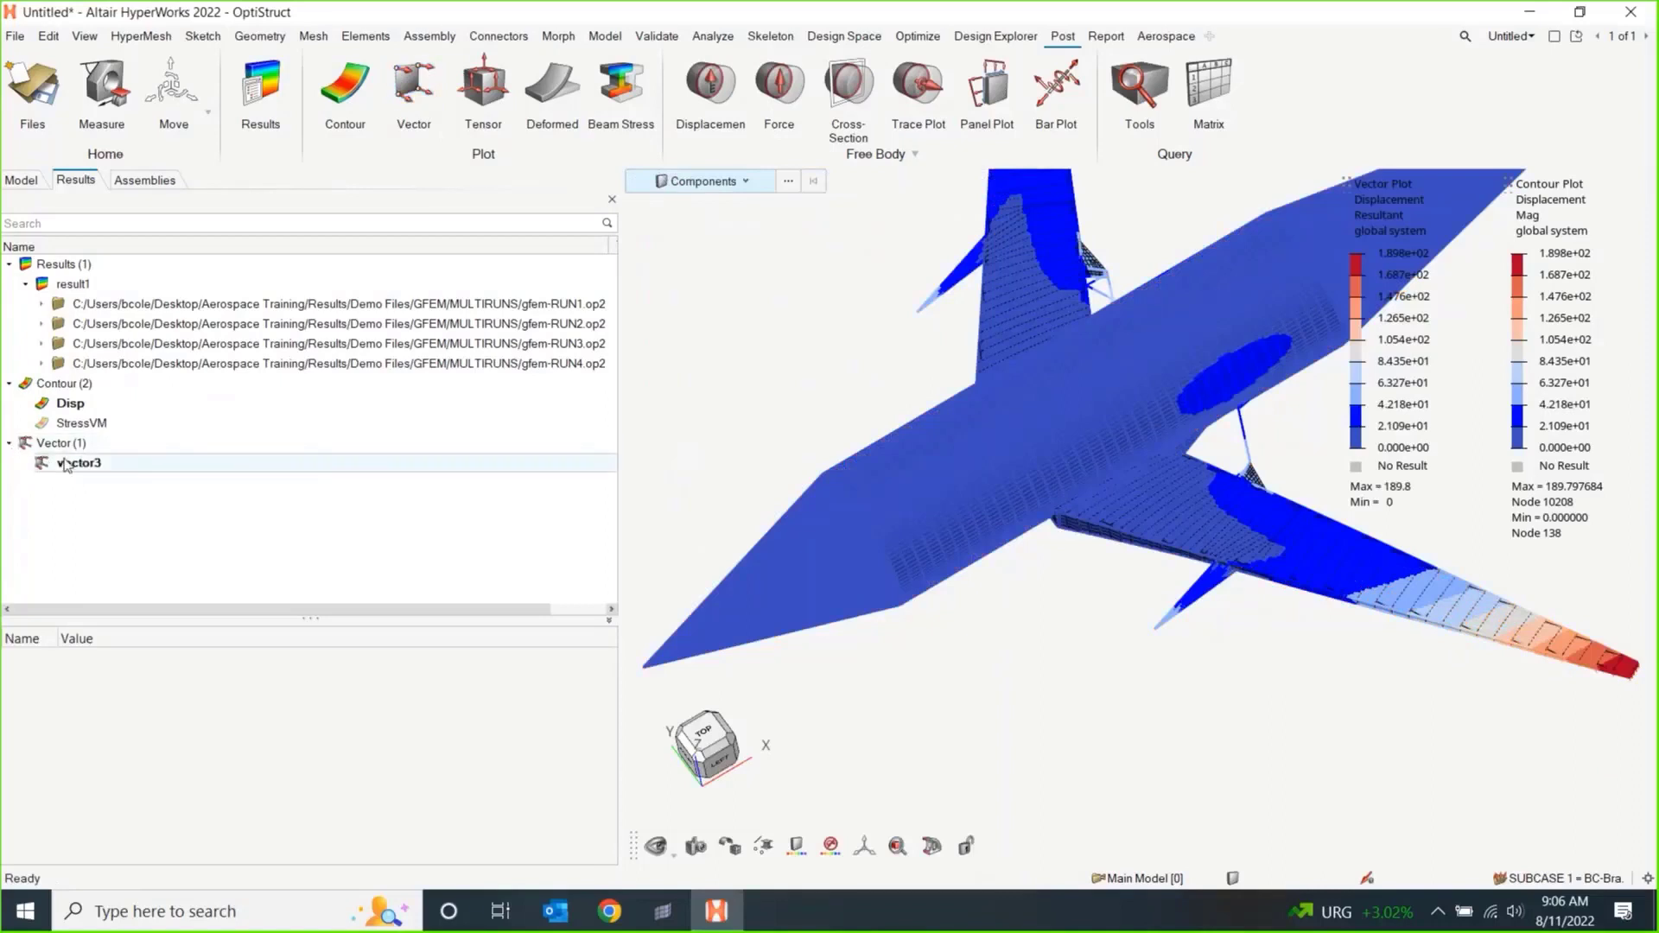
# Examine the direction and length of the displacement vectors along the wing up to its tip.
pyautogui.moveTo(1400, 716); pyautogui.dragTo(1210, 714, button='right')
pyautogui.moveTo(1292, 662); pyautogui.dragTo(1359, 694, button='middle')
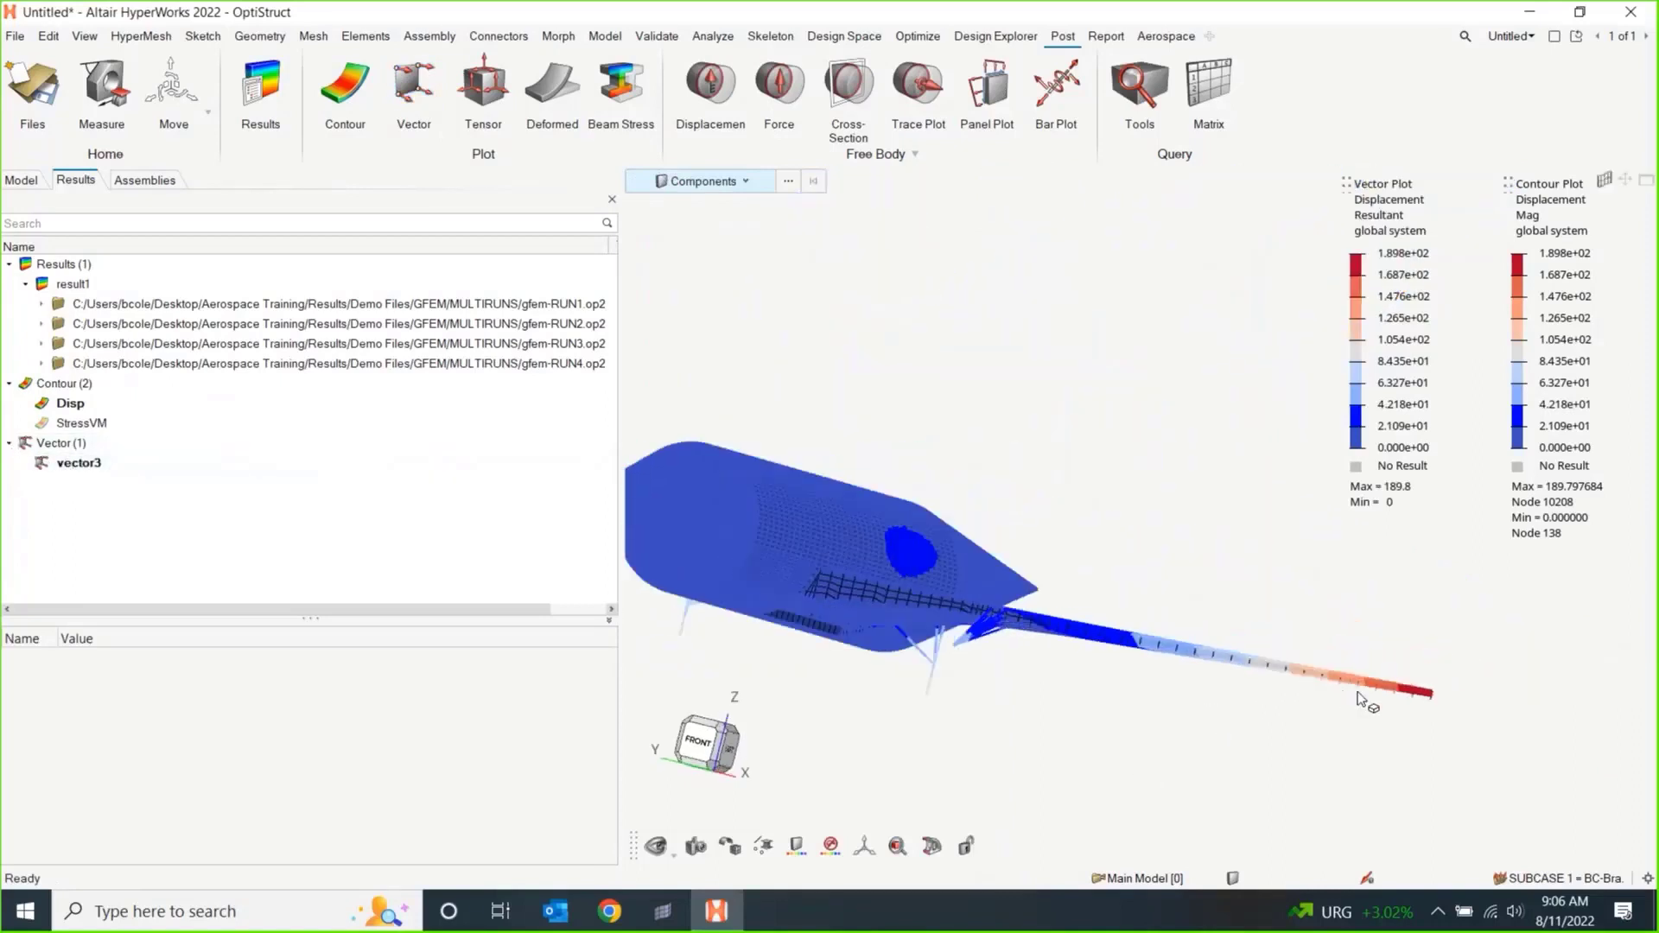
pyautogui.scroll(10, 1359, 700)
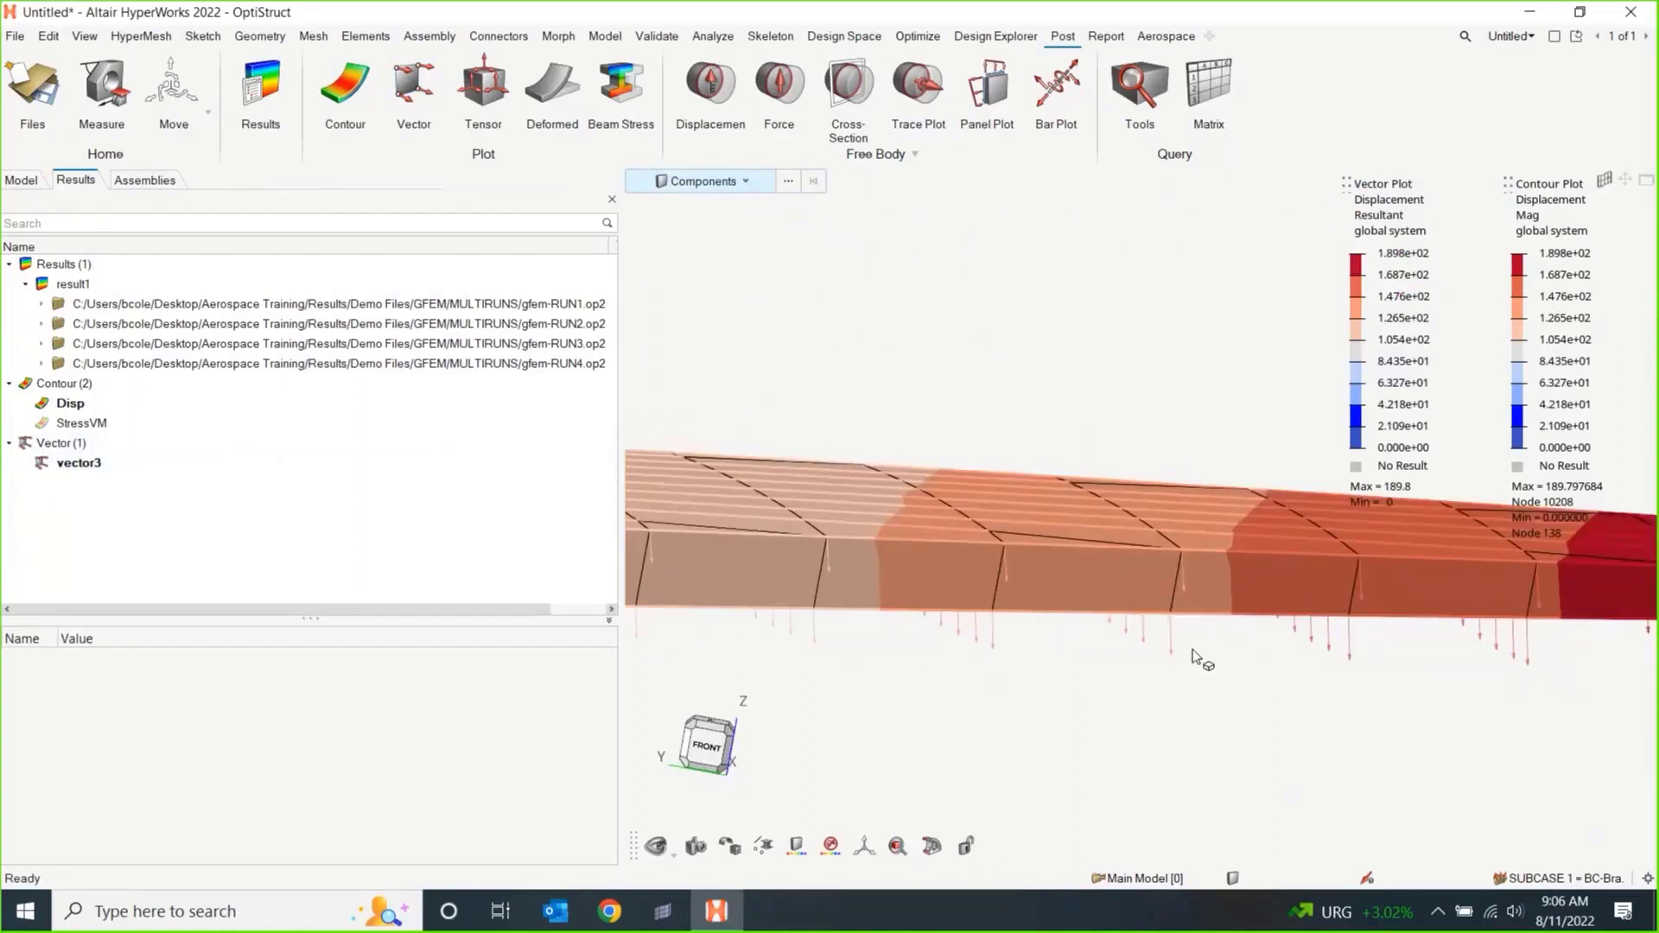
pyautogui.scroll(4, 1193, 650)
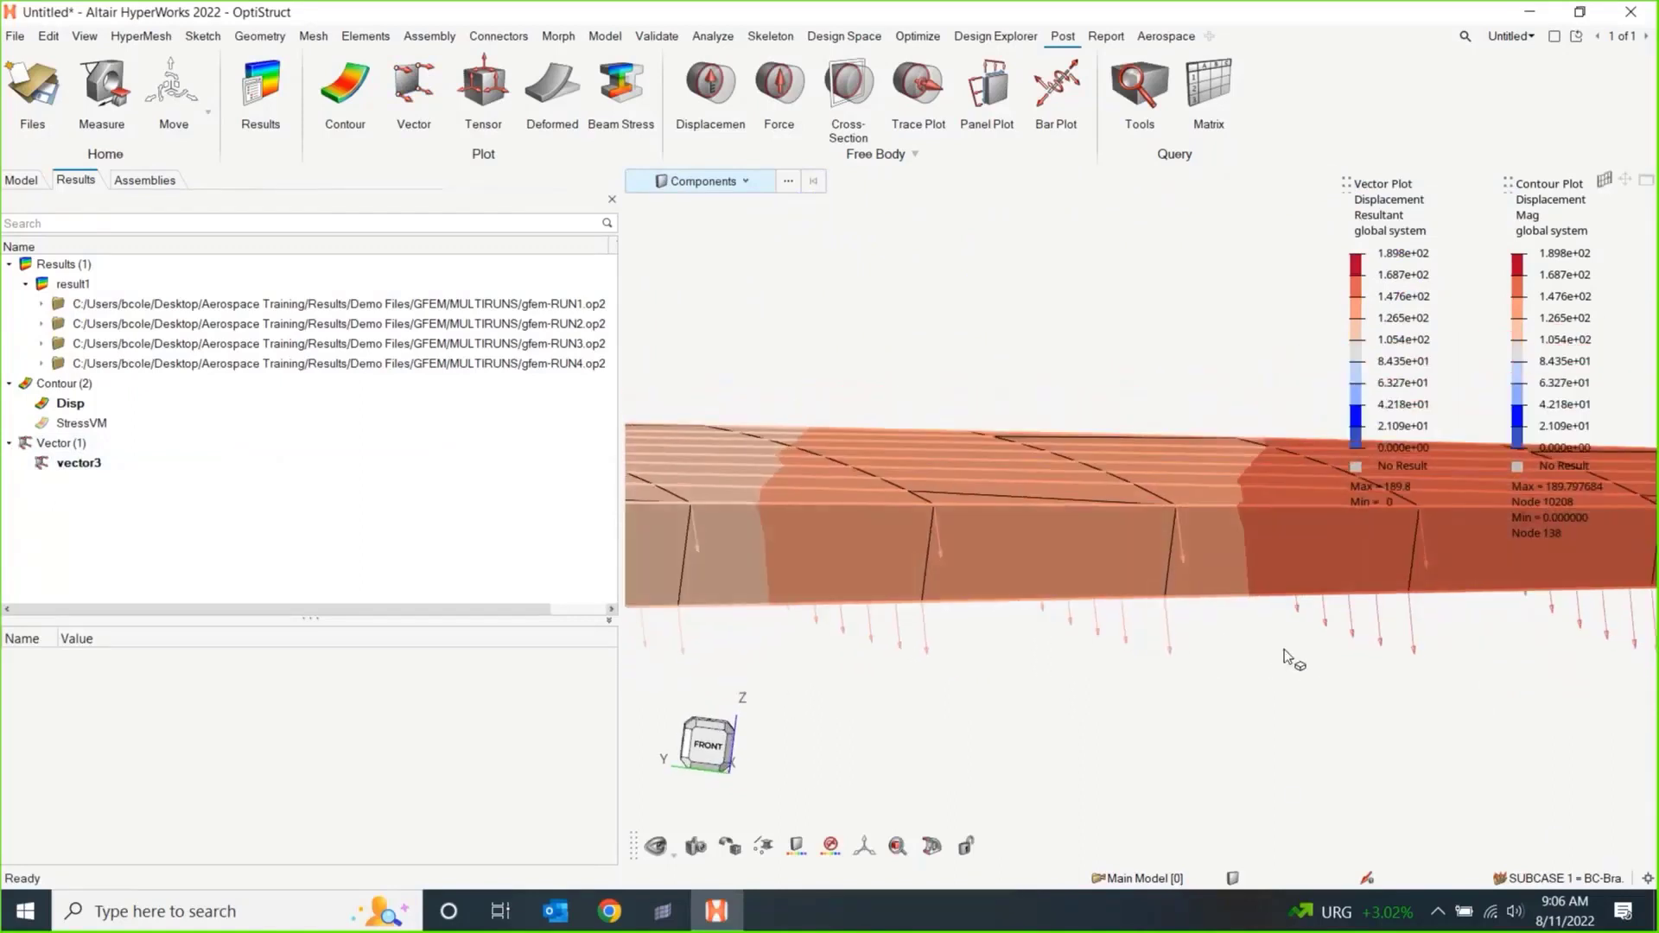
pyautogui.scroll(-8, 1284, 650)
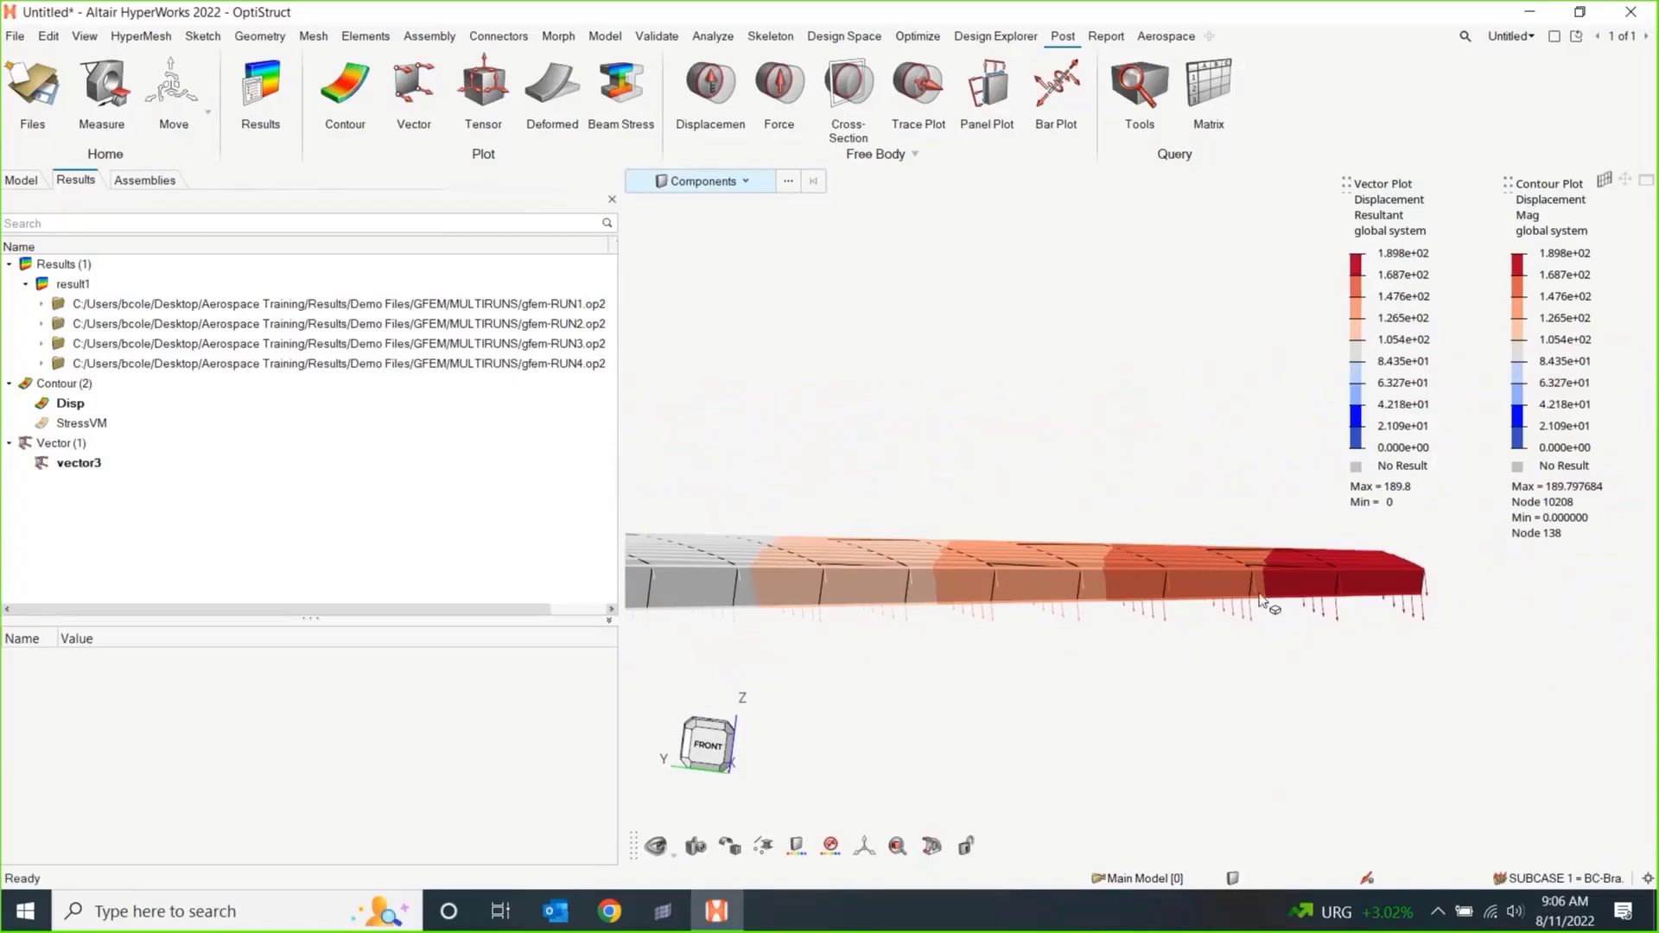
pyautogui.scroll(-3, 1105, 678)
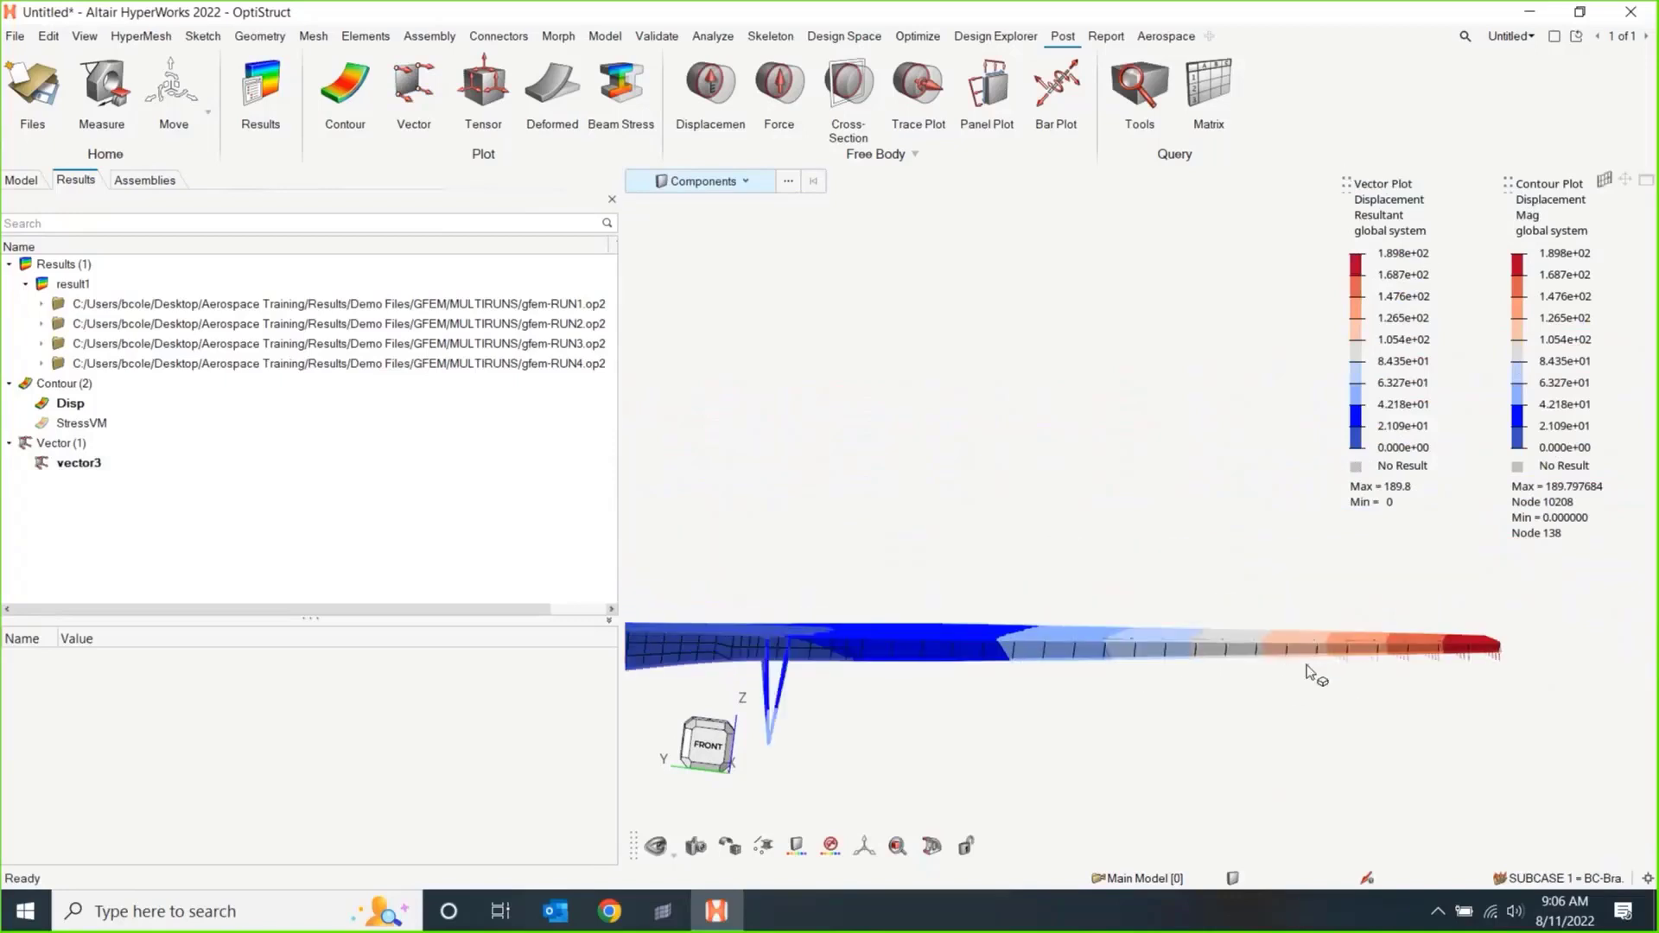
pyautogui.moveTo(1309, 672); pyautogui.dragTo(1000, 371, button='right')
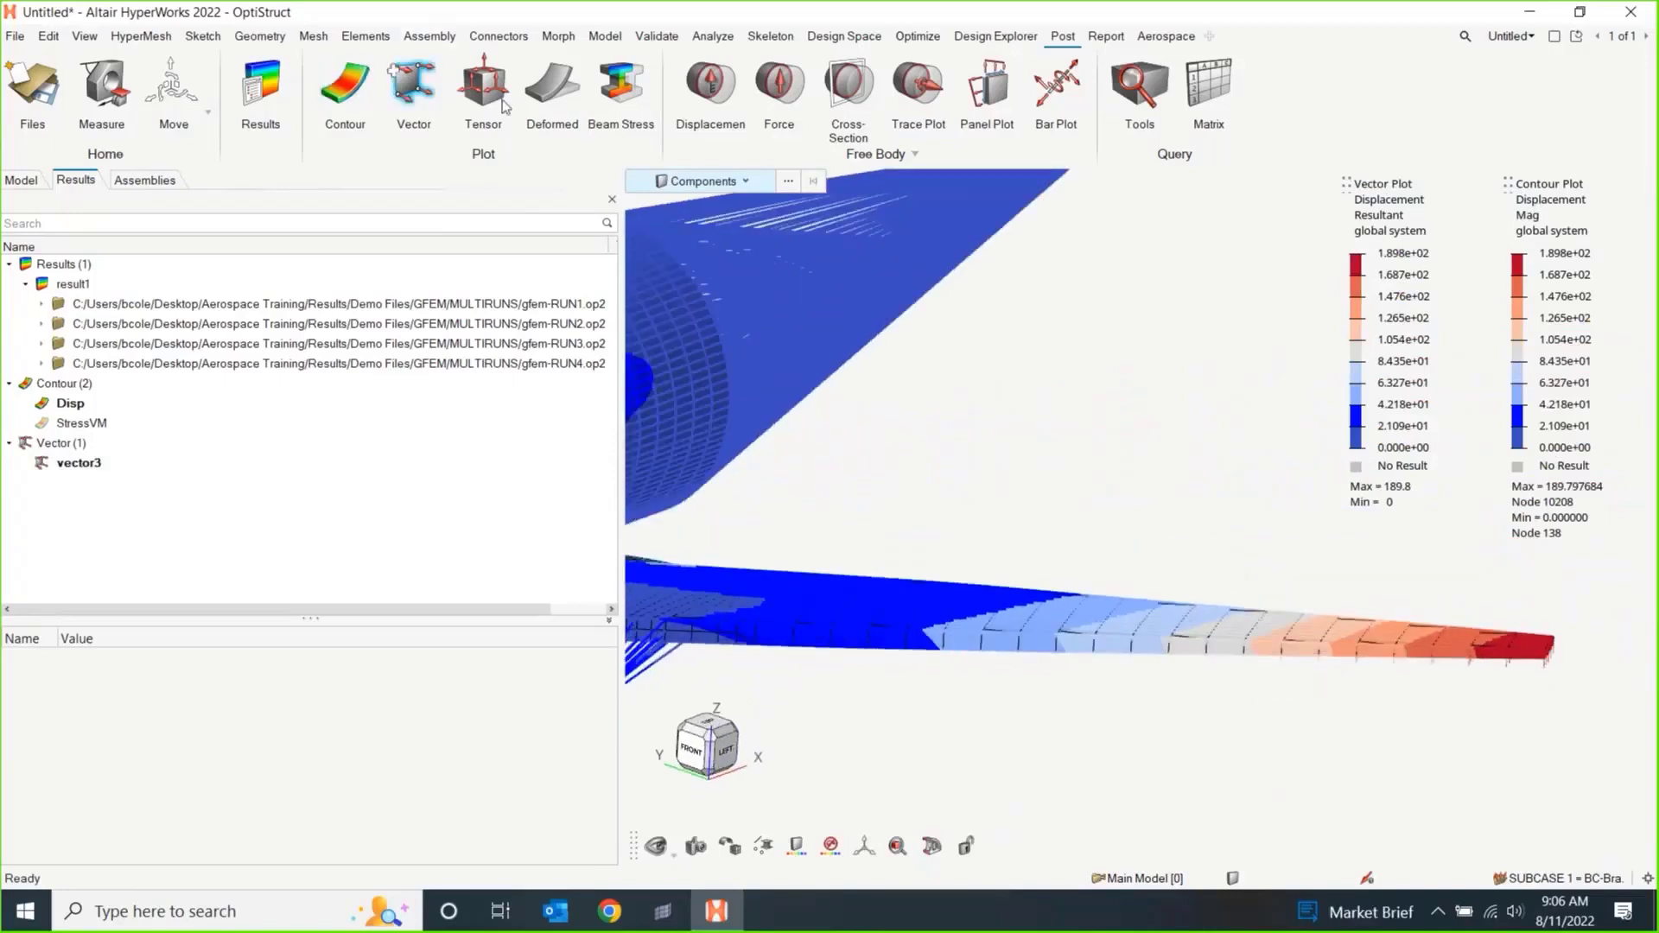
pyautogui.moveTo(949, 479); pyautogui.dragTo(1188, 492, button='right')
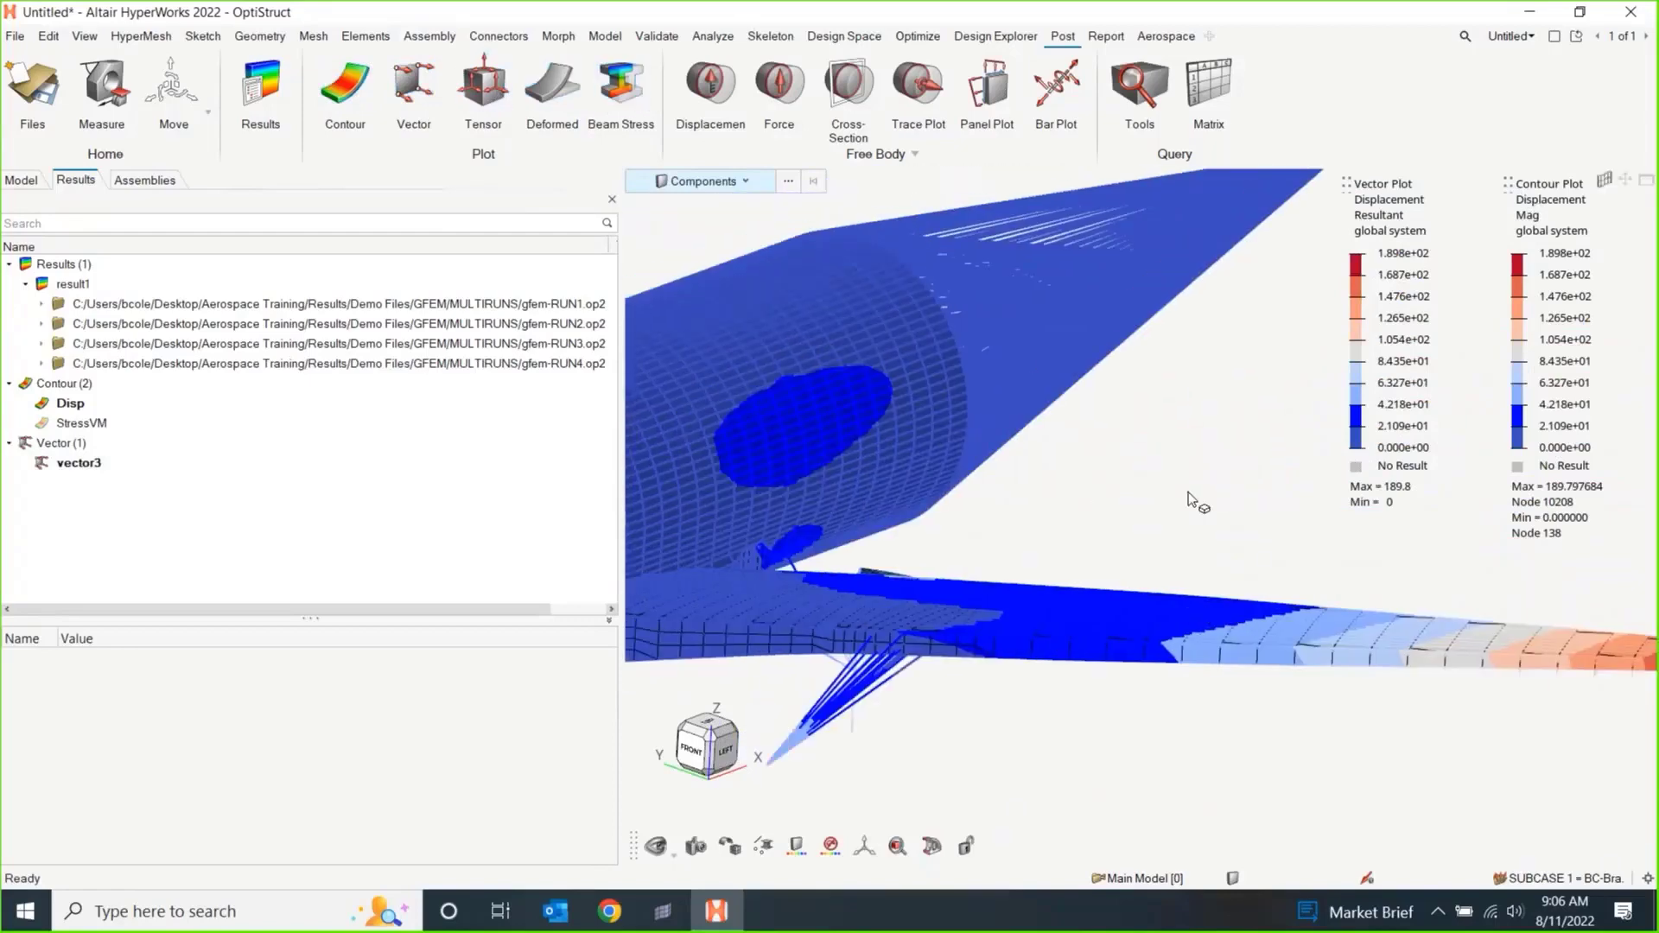
pyautogui.scroll(-3, 1197, 503)
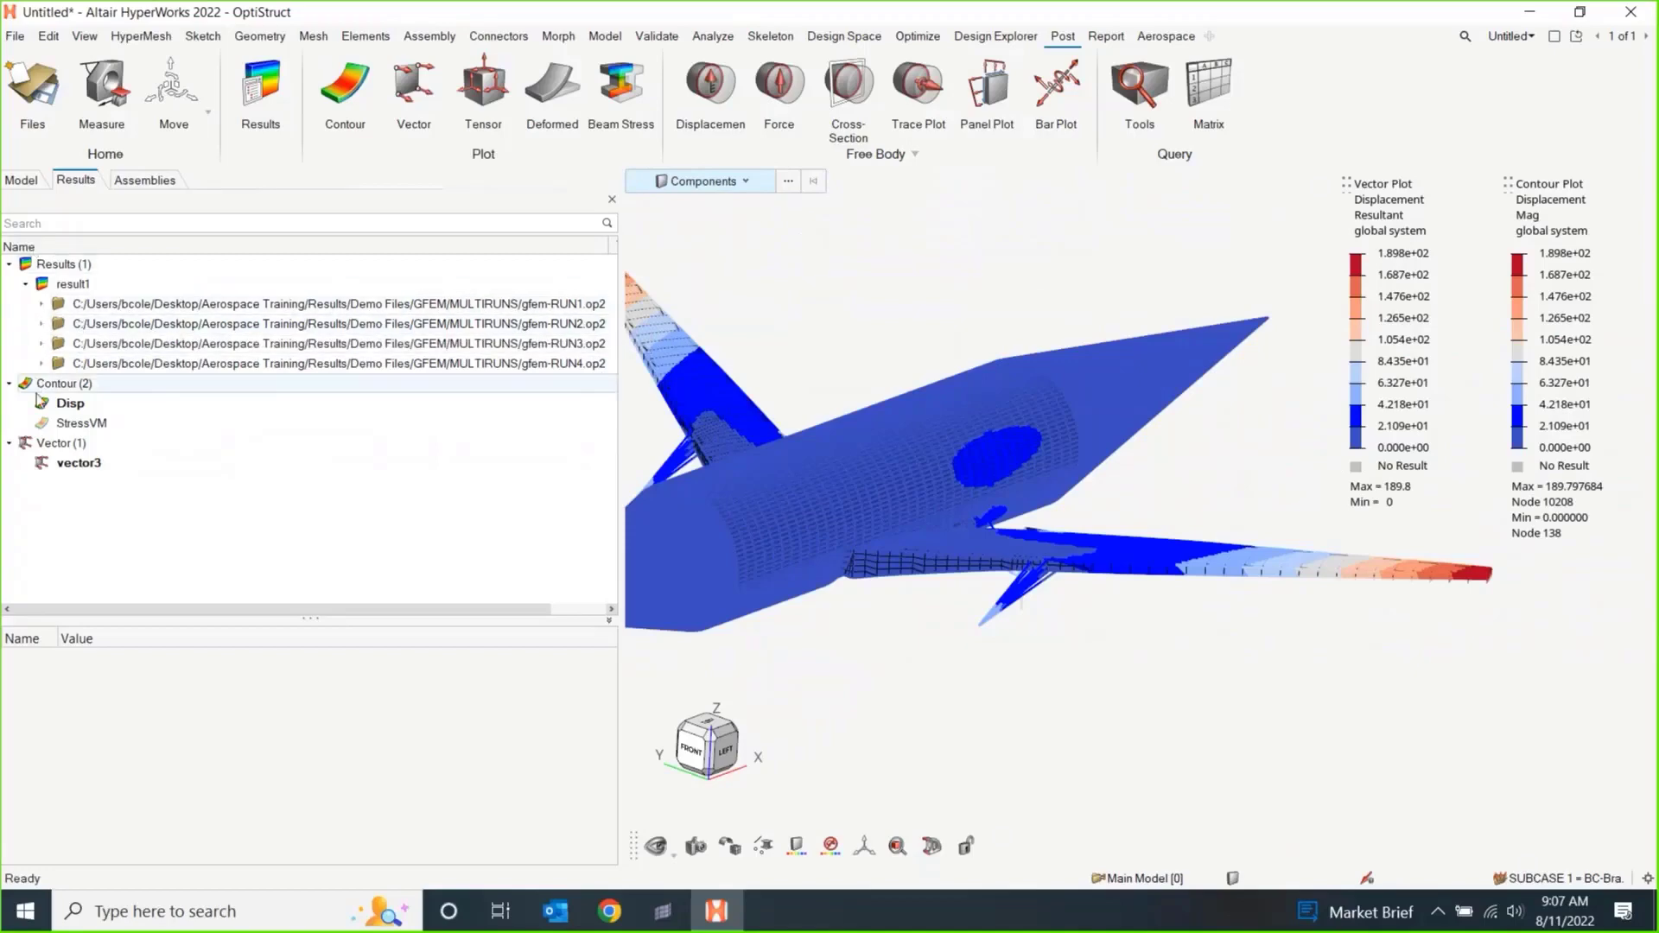
# Review the plots for gfem-RUN1.op2 by making SUBCASE 2 (BC-TakeOff_D1-fixtrim) and SUBCASE 3 (BC-TakeOff_D2-fixtrim) current in turn.
pyautogui.click(43, 304)
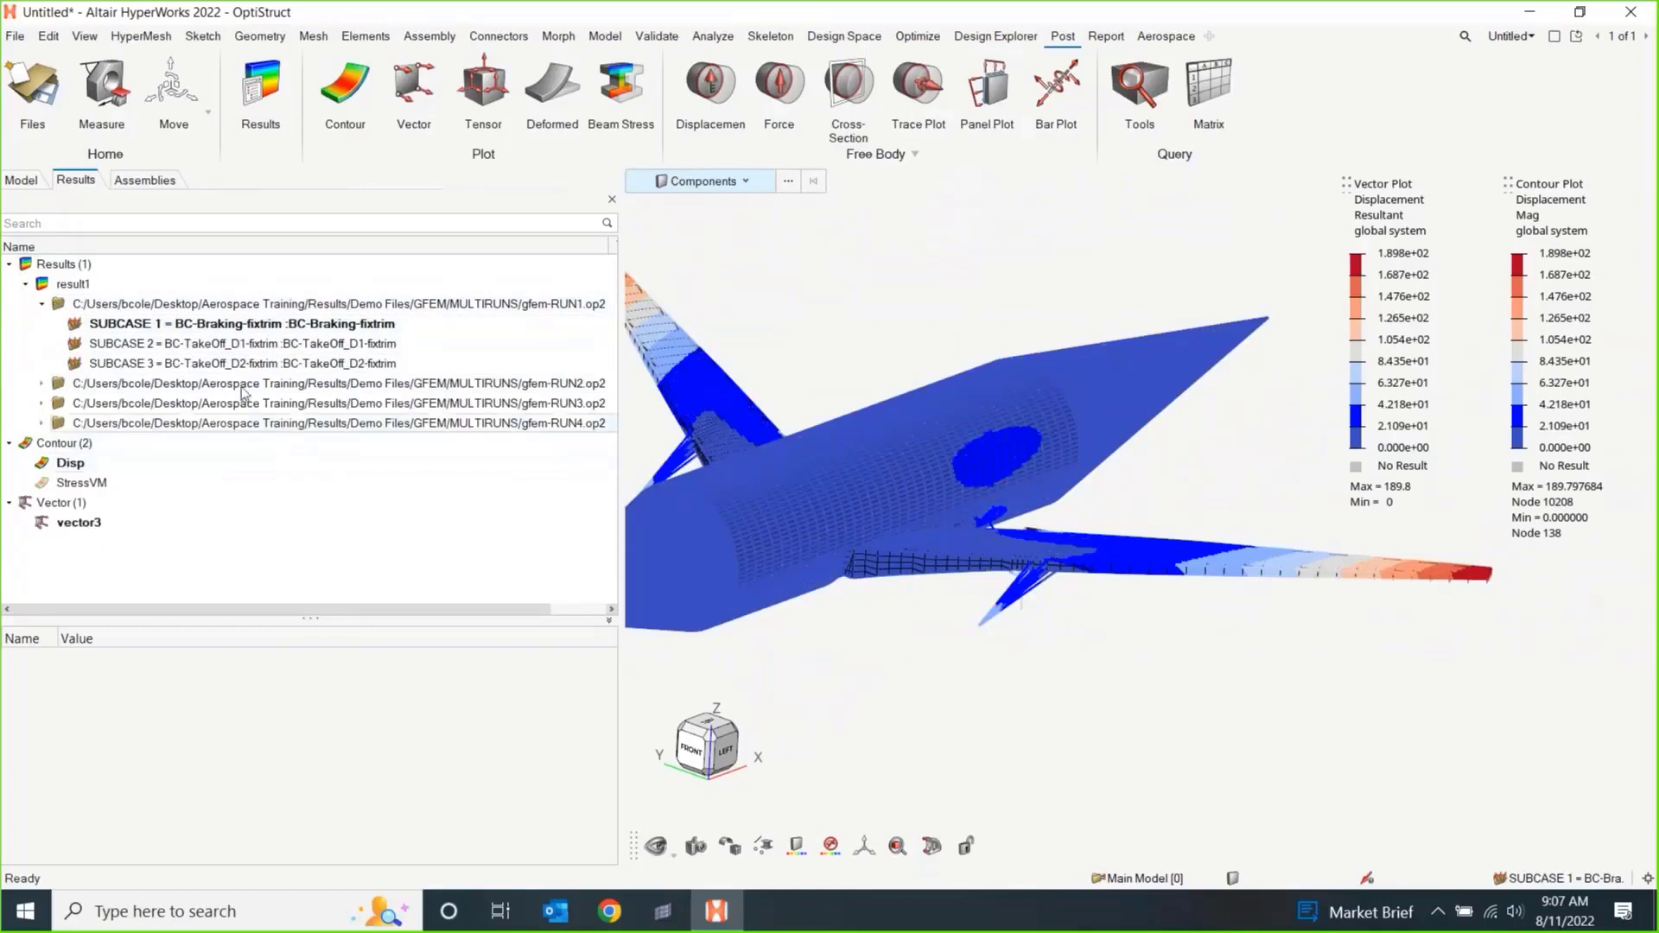
pyautogui.rightClick(111, 341)
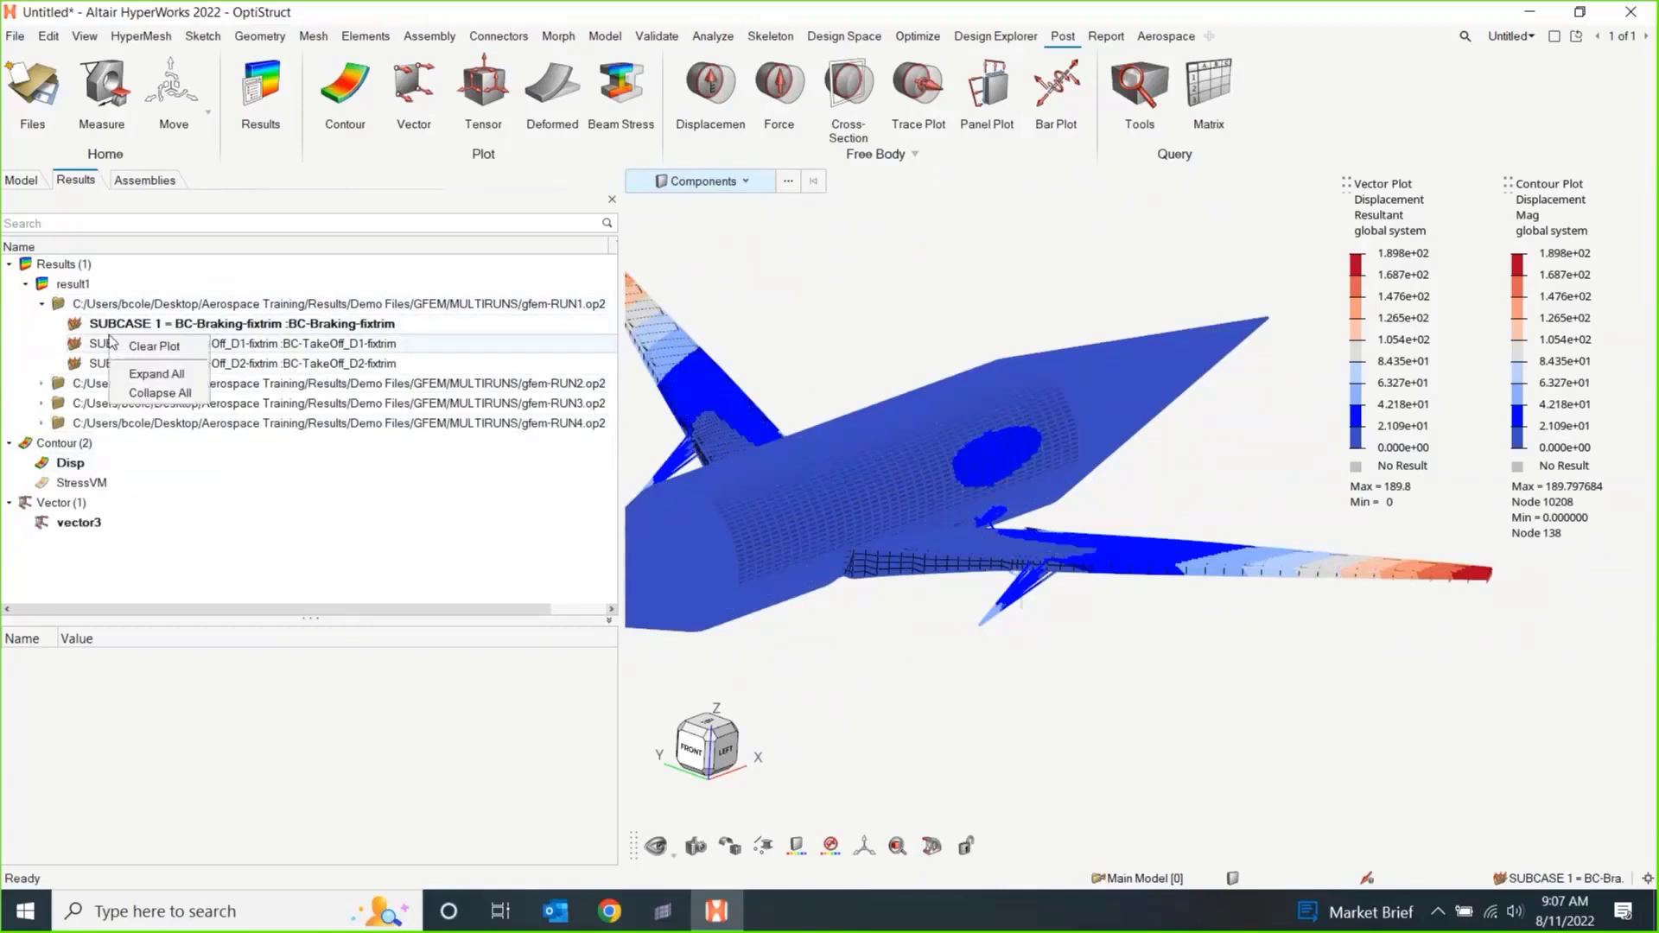
pyautogui.click(105, 344)
pyautogui.rightClick(105, 346)
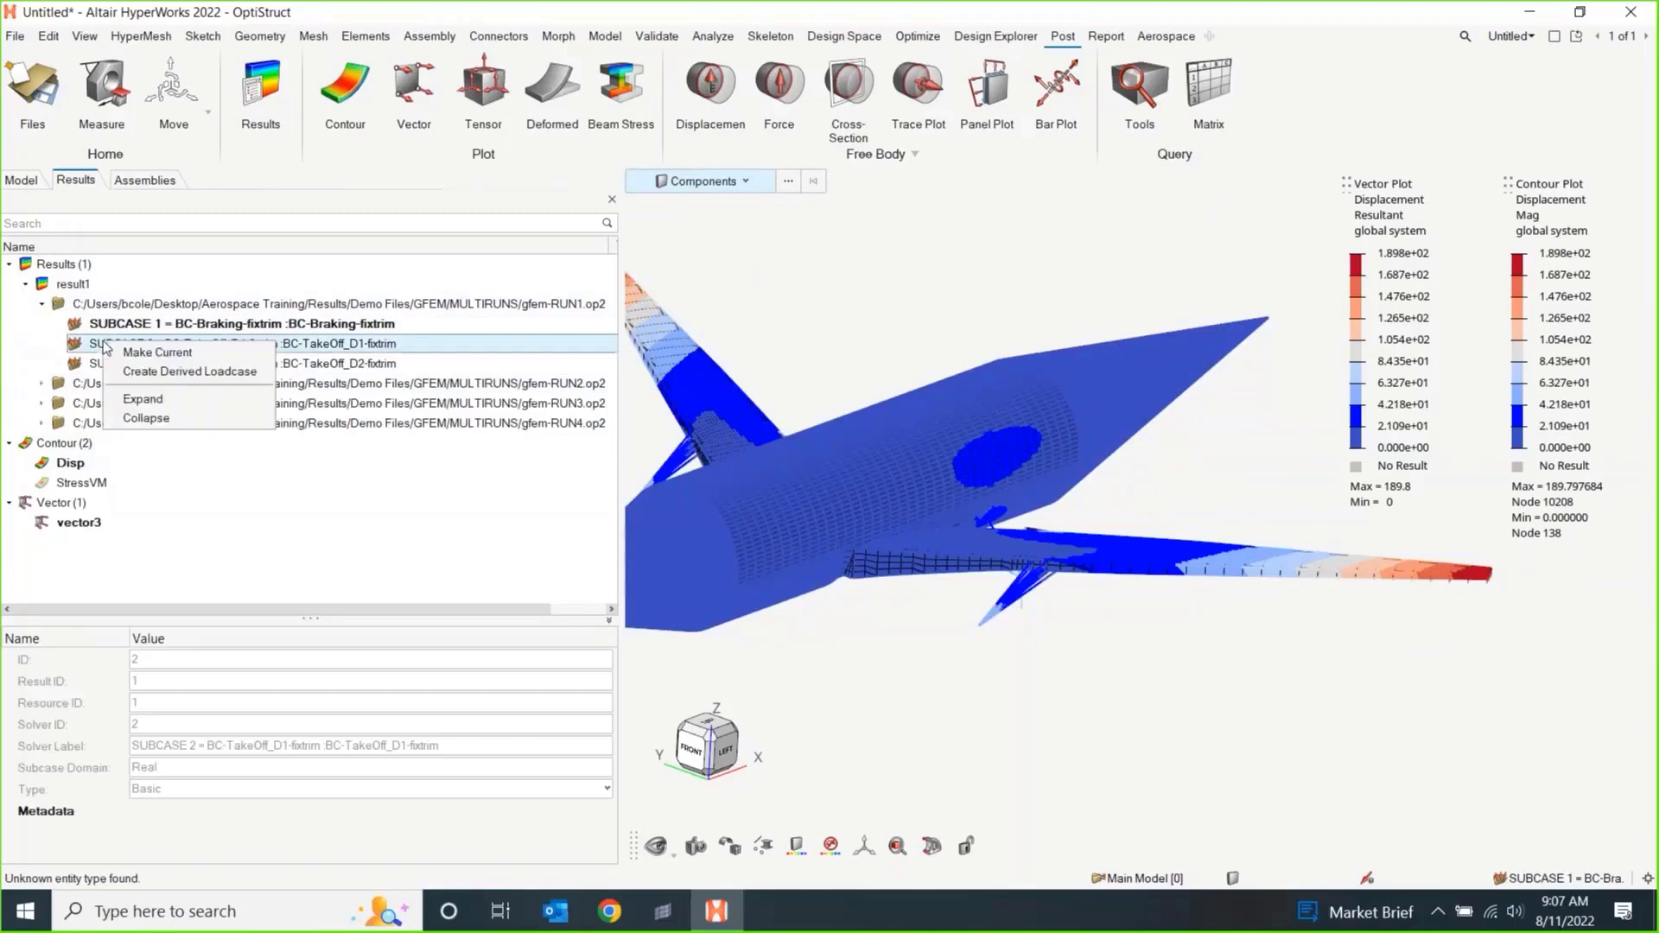
pyautogui.click(158, 352)
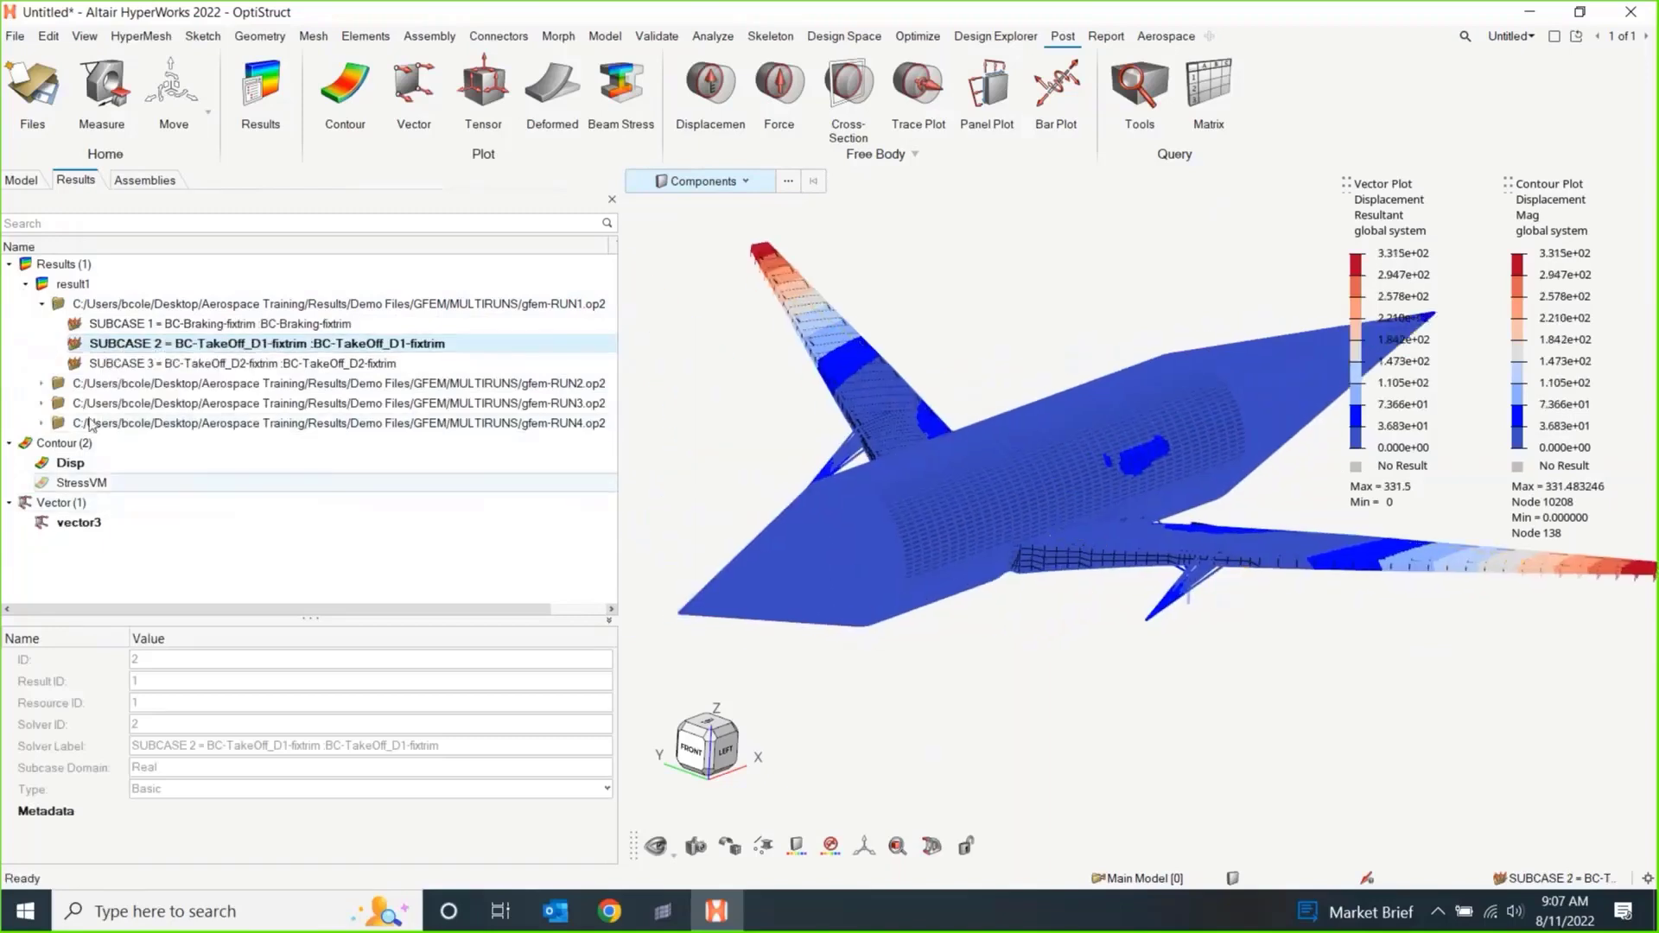
pyautogui.rightClick(119, 365)
pyautogui.click(169, 374)
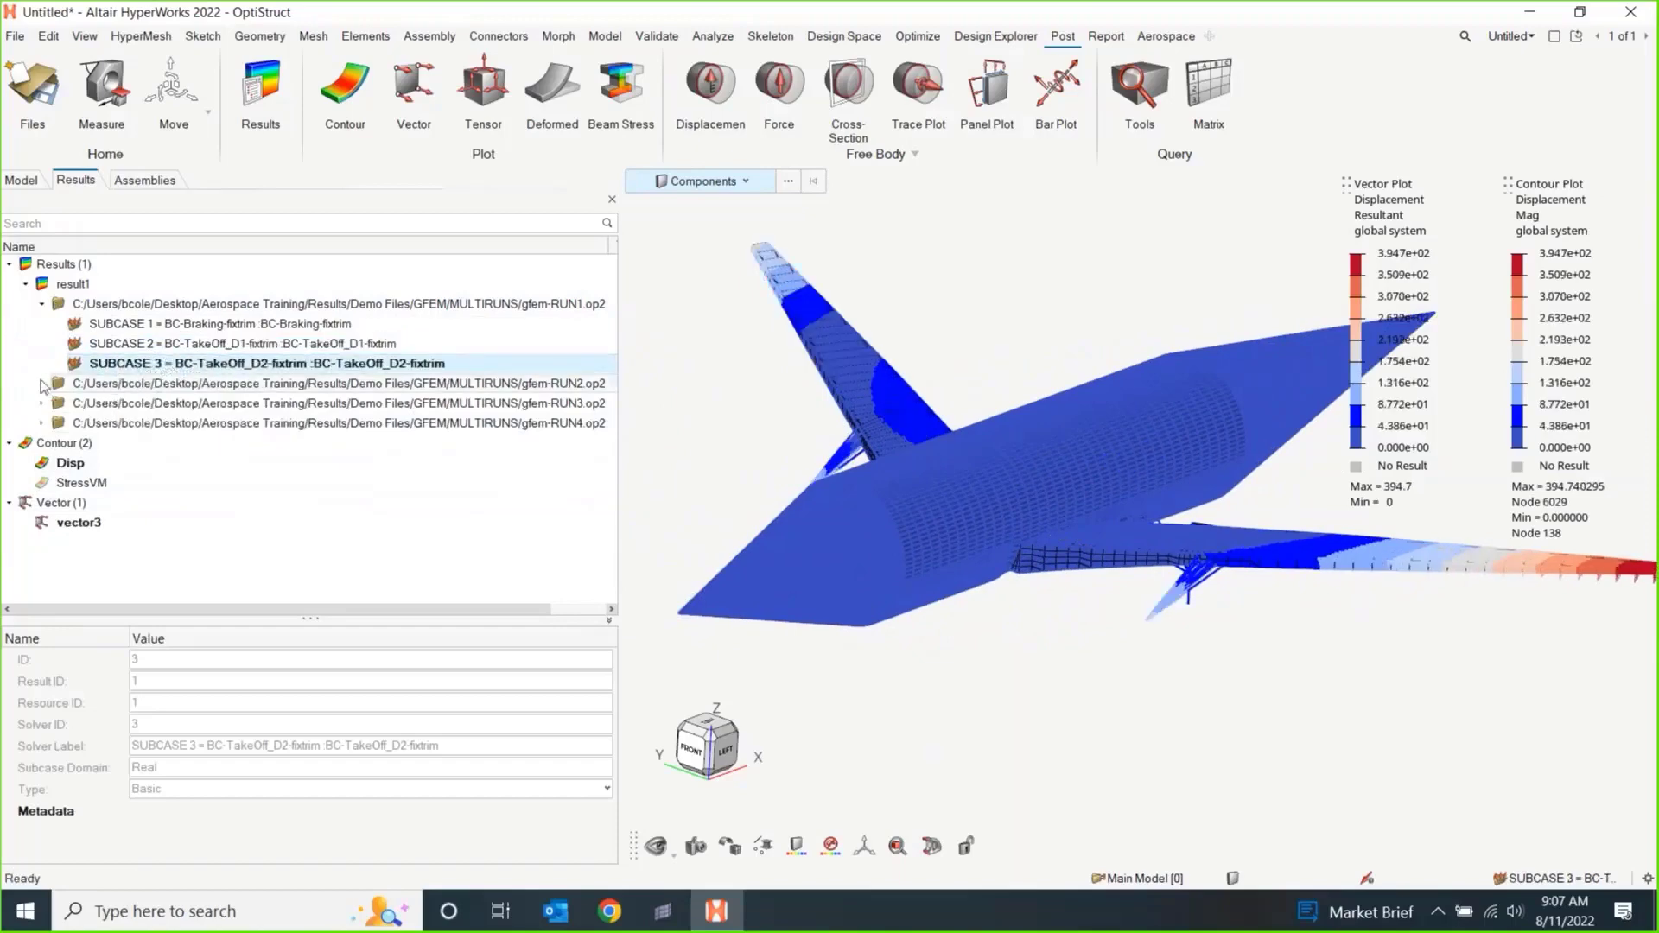
# Make SUBCASE 4 (BC-TakeOff_D2-fixtrim-cyl) of gfem-RUN2.op2 the current subcase for the displayed plots.
pyautogui.click(42, 383)
pyautogui.rightClick(138, 404)
pyautogui.click(188, 416)
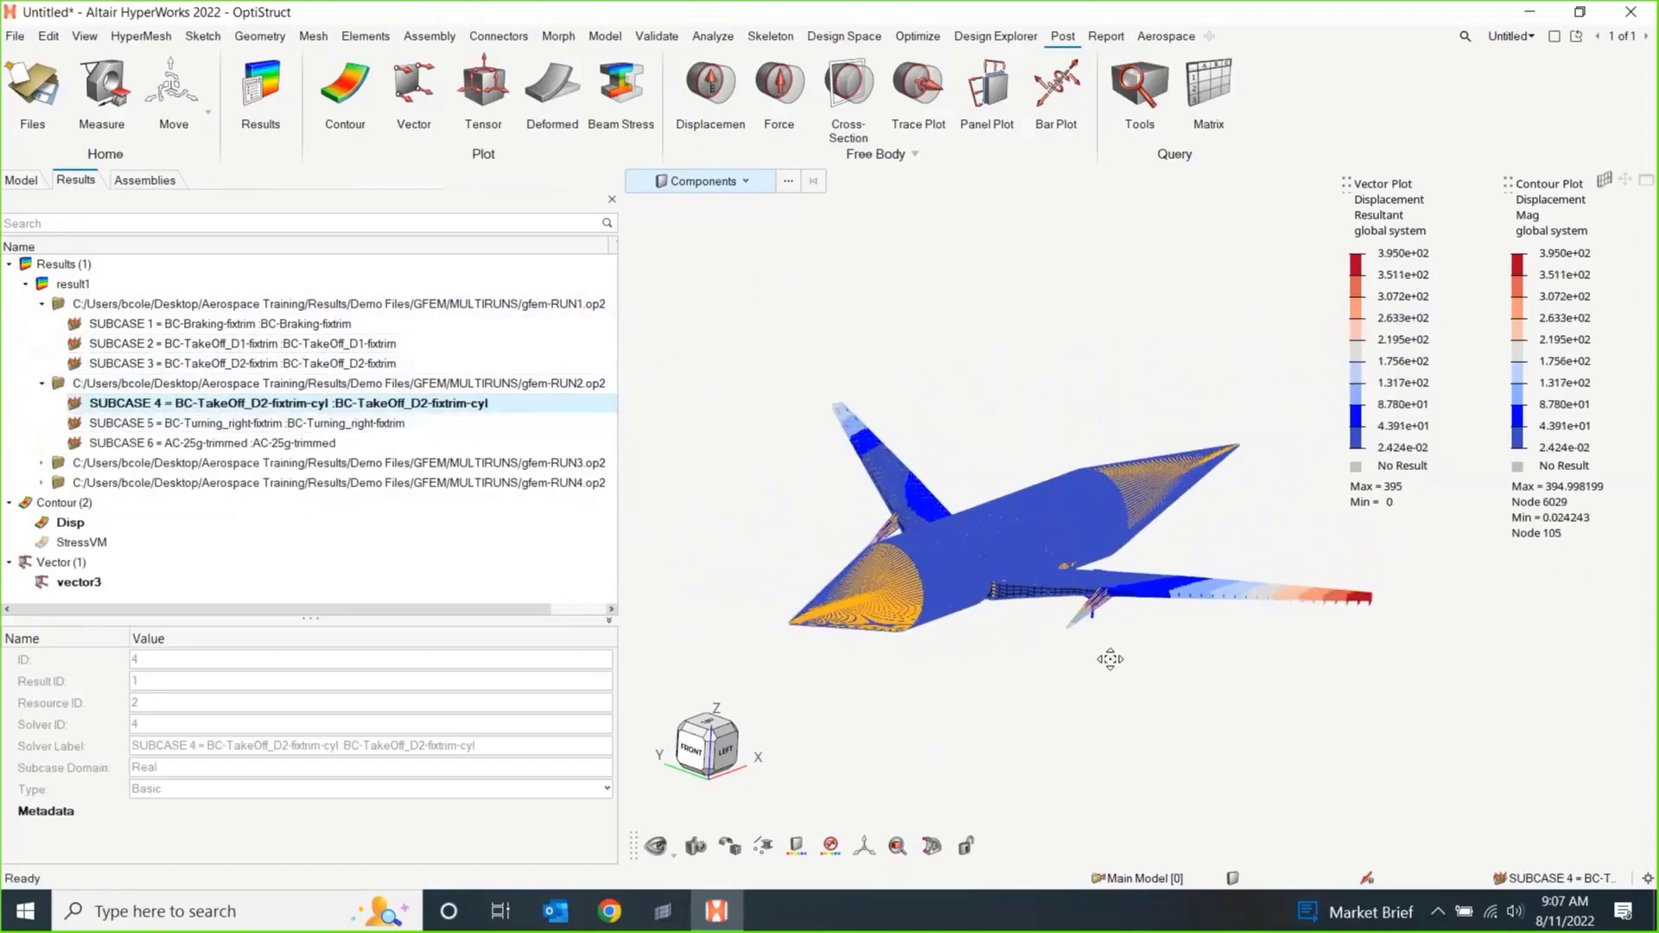
pyautogui.moveTo(1110, 660); pyautogui.dragTo(985, 619, button='middle')
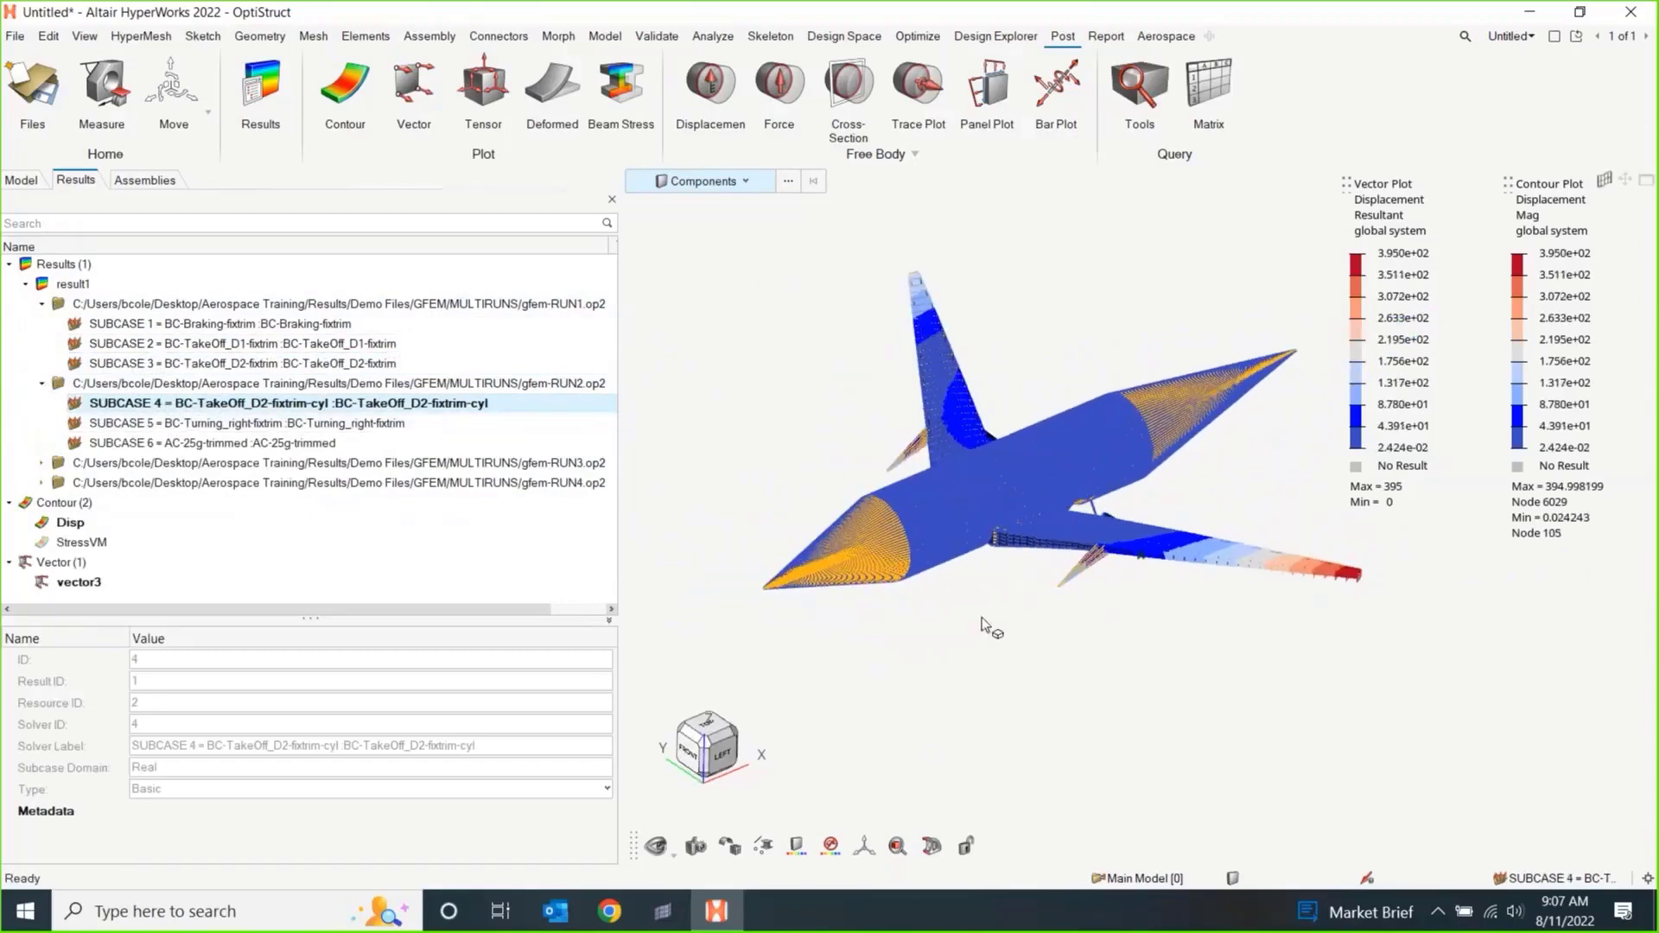
# Plot the StressVM contour for the current subcase and inspect the stress around the wing root.
pyautogui.click(42, 545)
pyautogui.scroll(3, 935, 533)
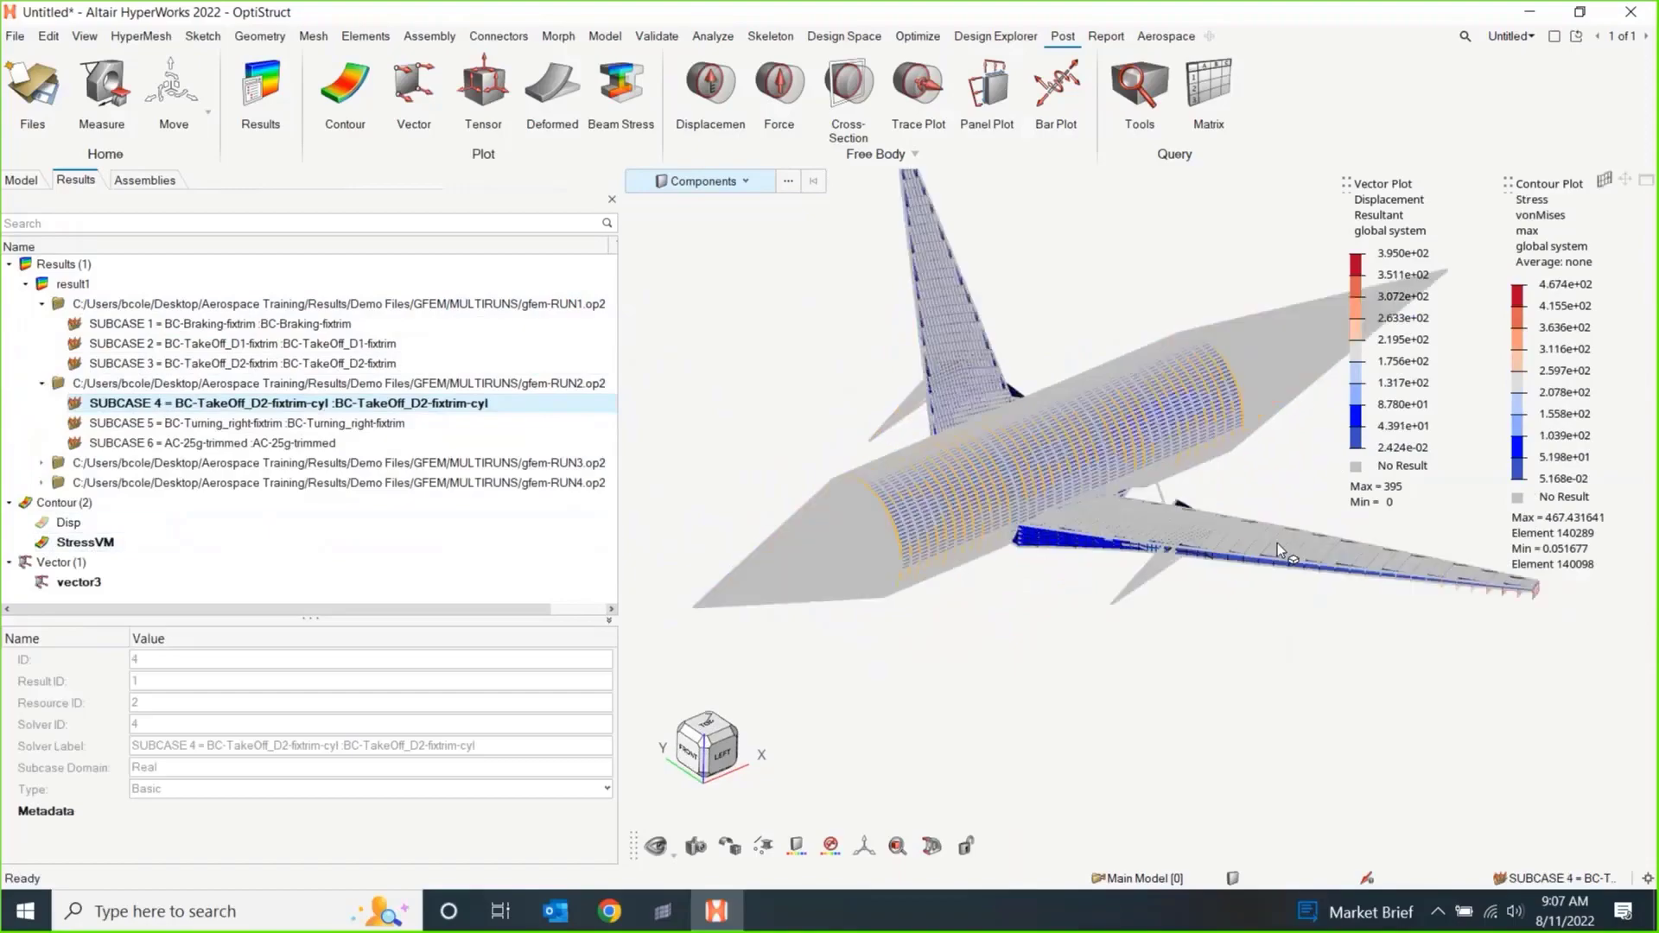
pyautogui.scroll(5, 1278, 543)
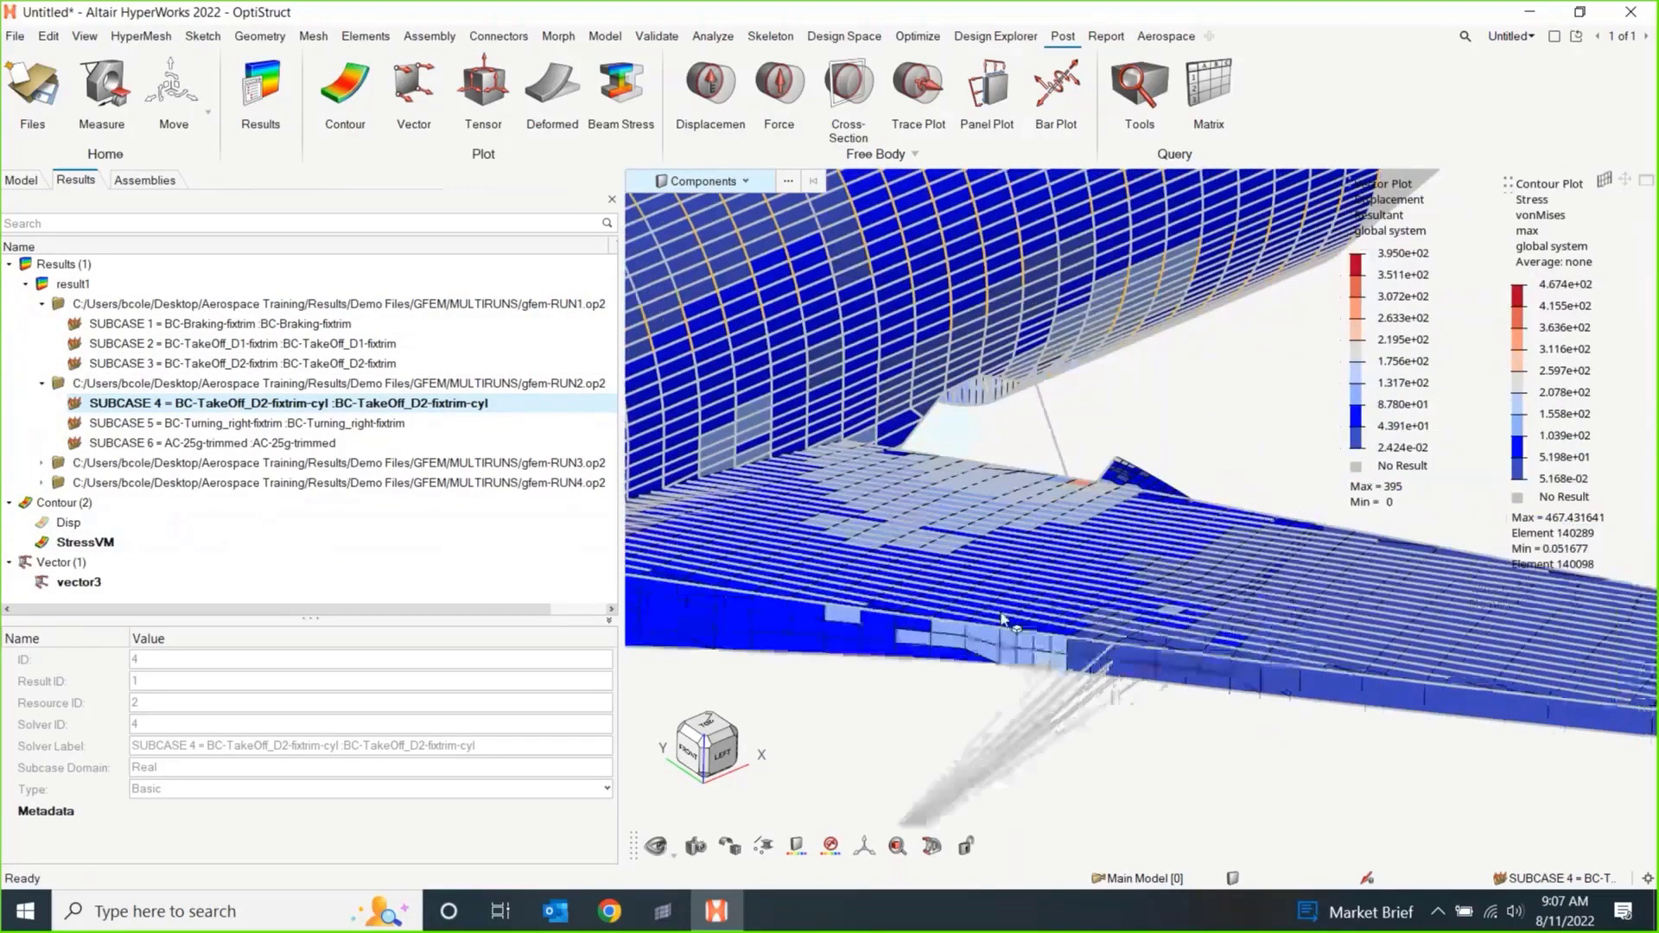
pyautogui.scroll(-5, 1003, 618)
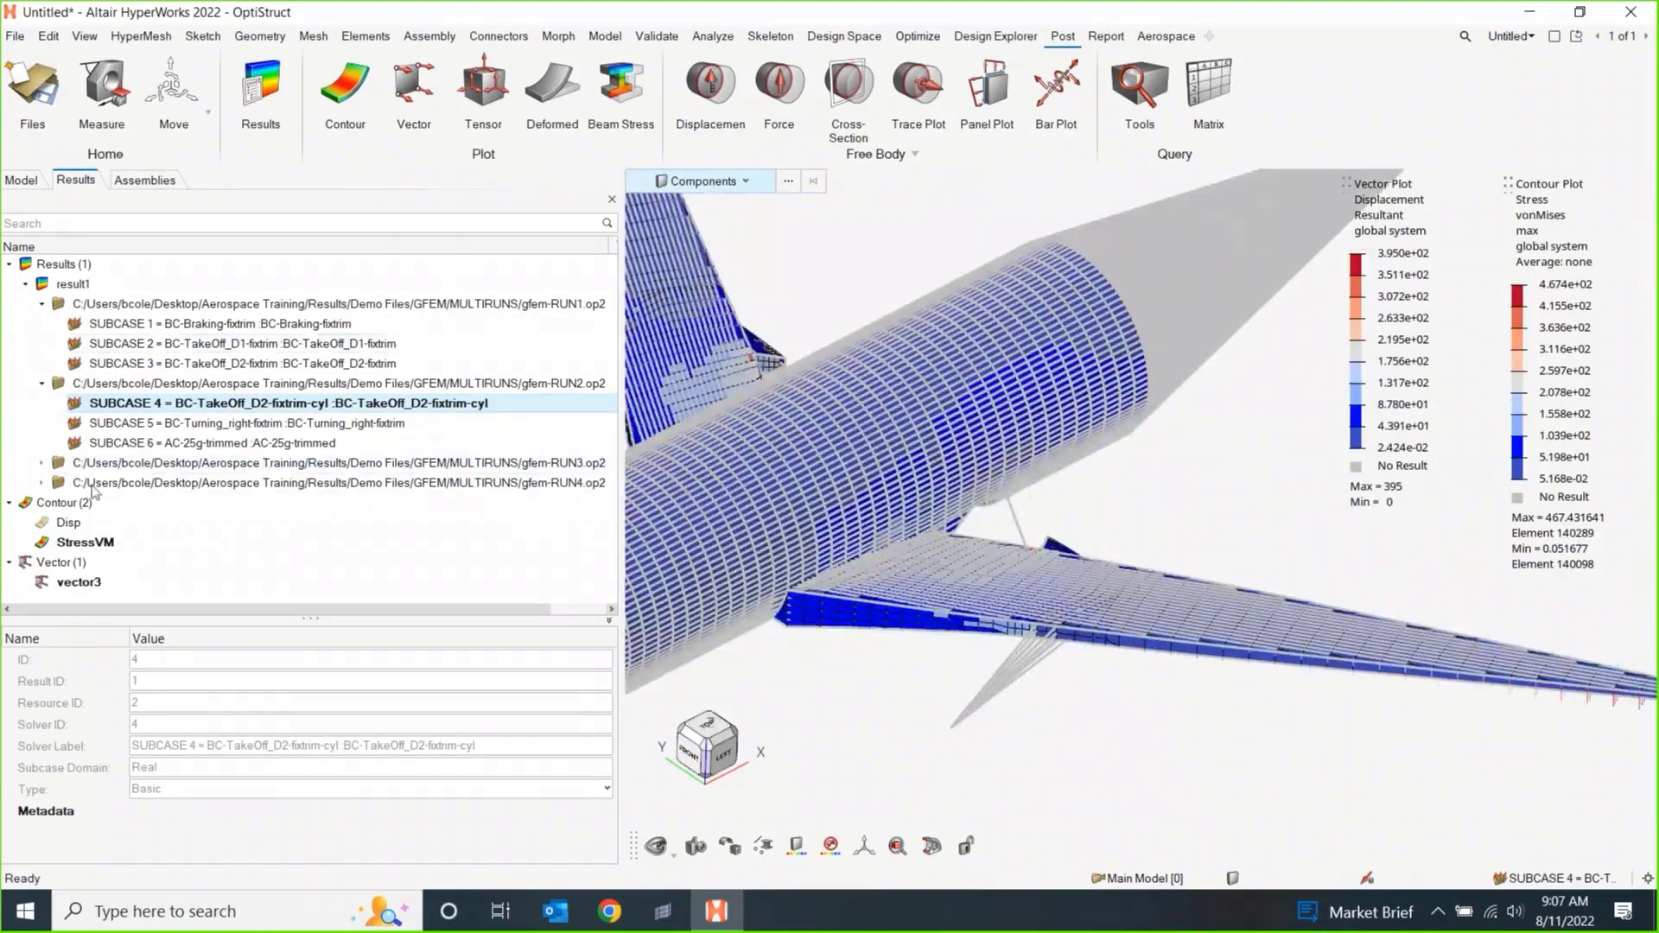
# Collapse the subcase lists of gfem-RUN1.op2 and gfem-RUN2.op2, keeping the Contour and Vector groups expanded.
pyautogui.click(41, 303)
pyautogui.click(42, 323)
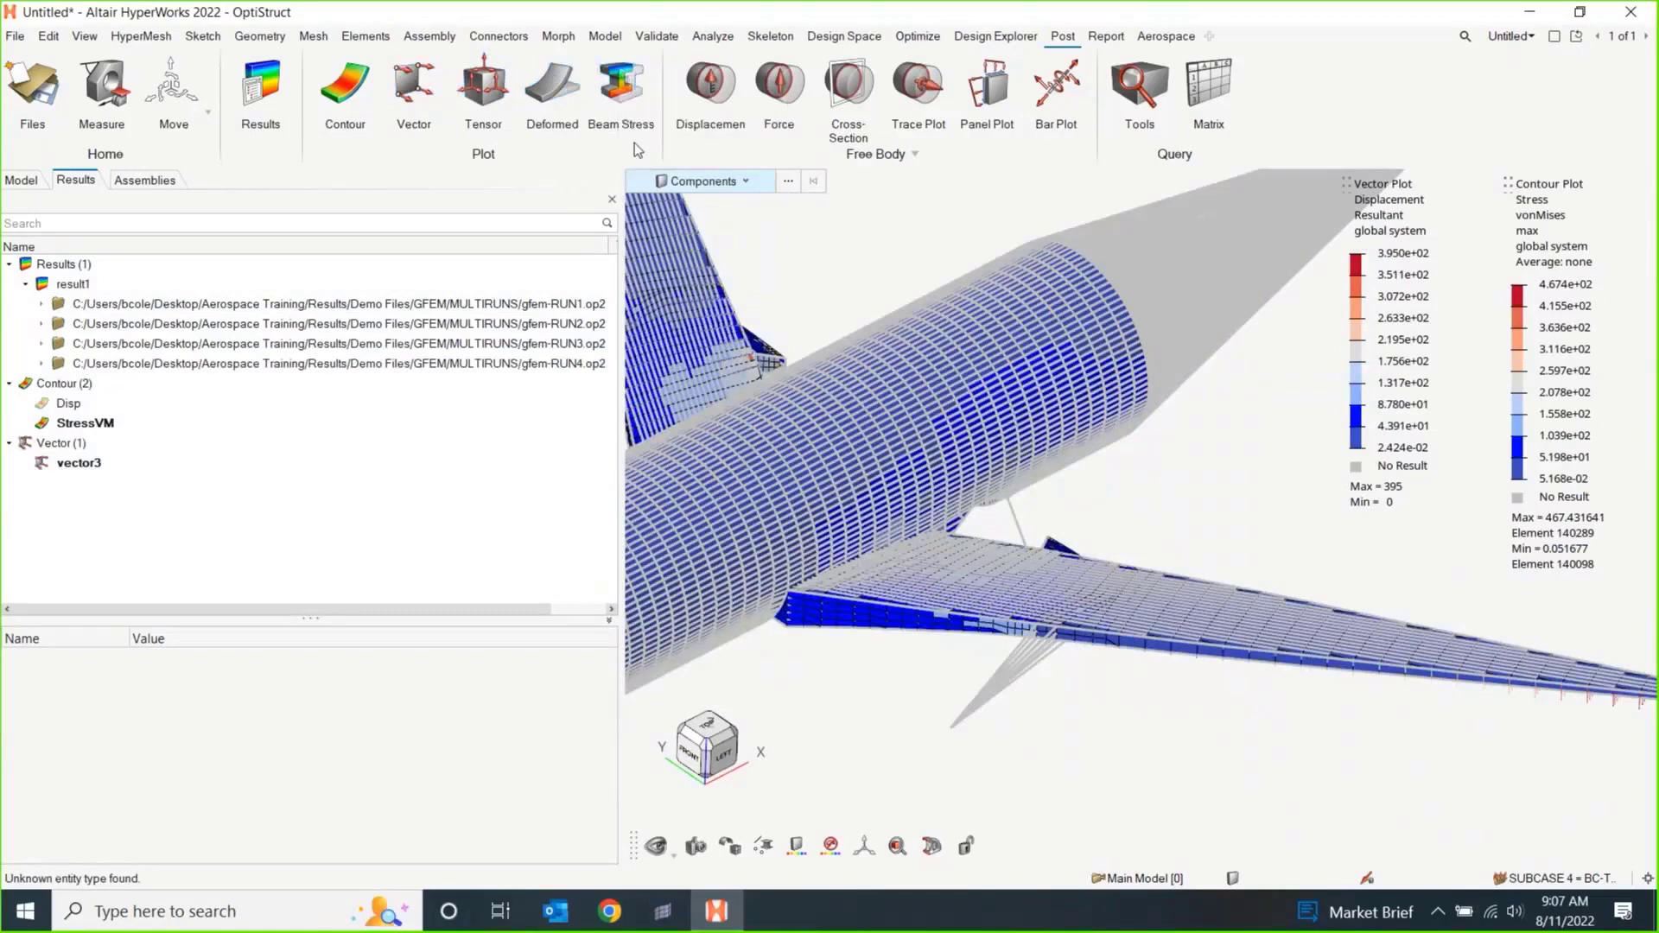
pyautogui.click(8, 383)
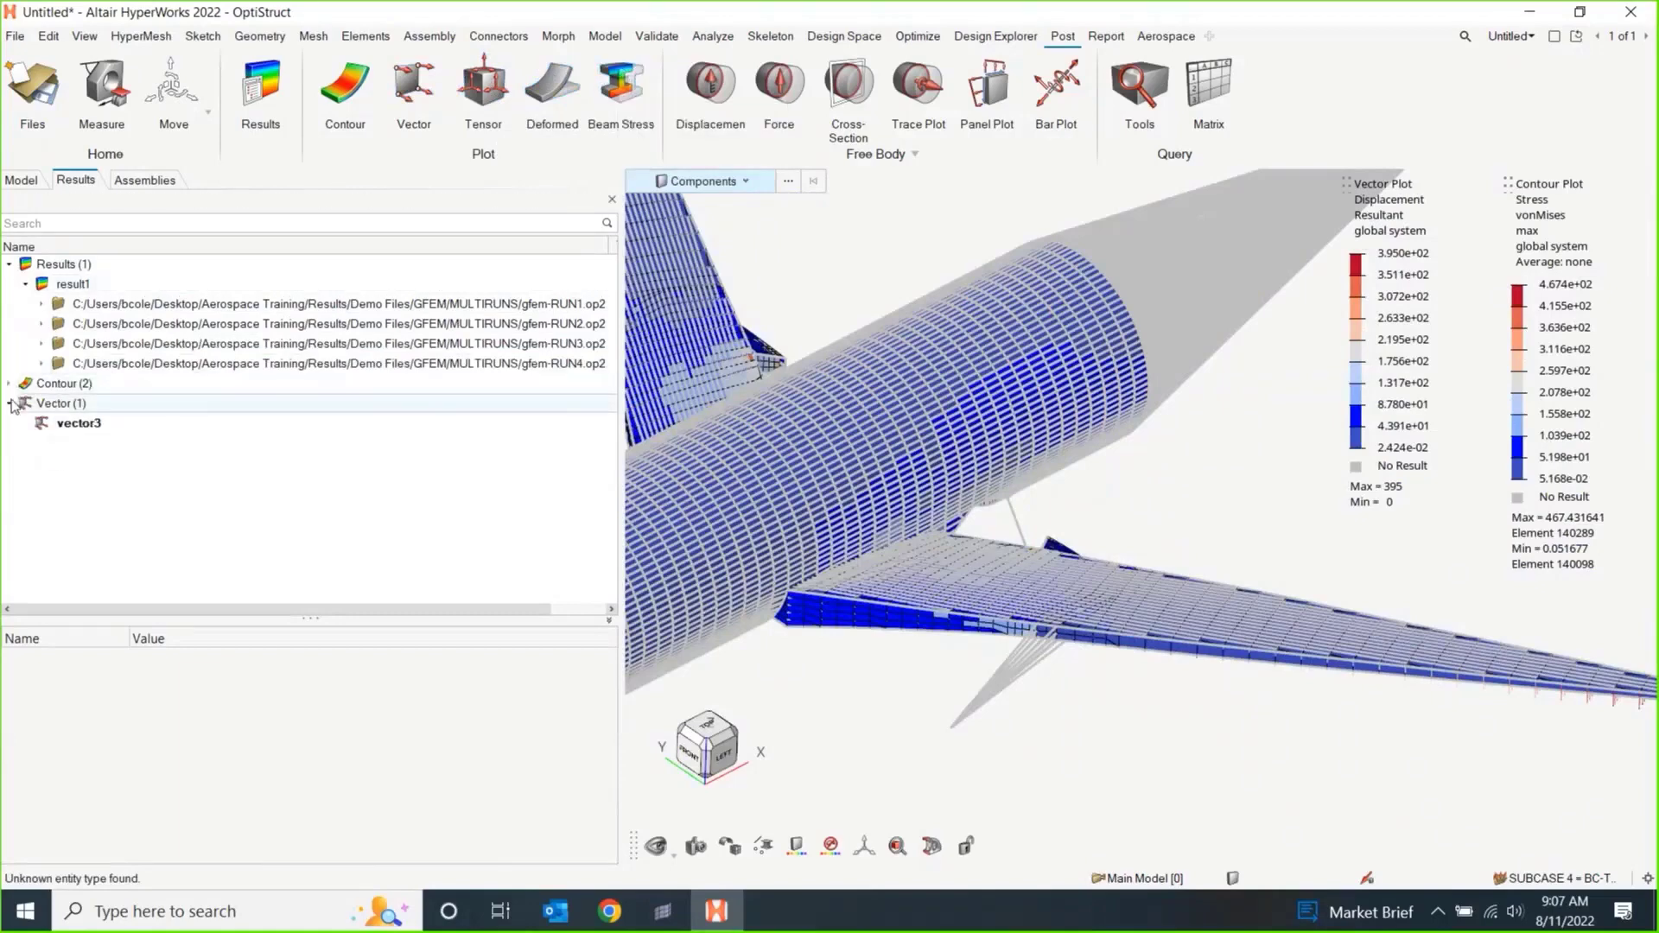
pyautogui.click(9, 403)
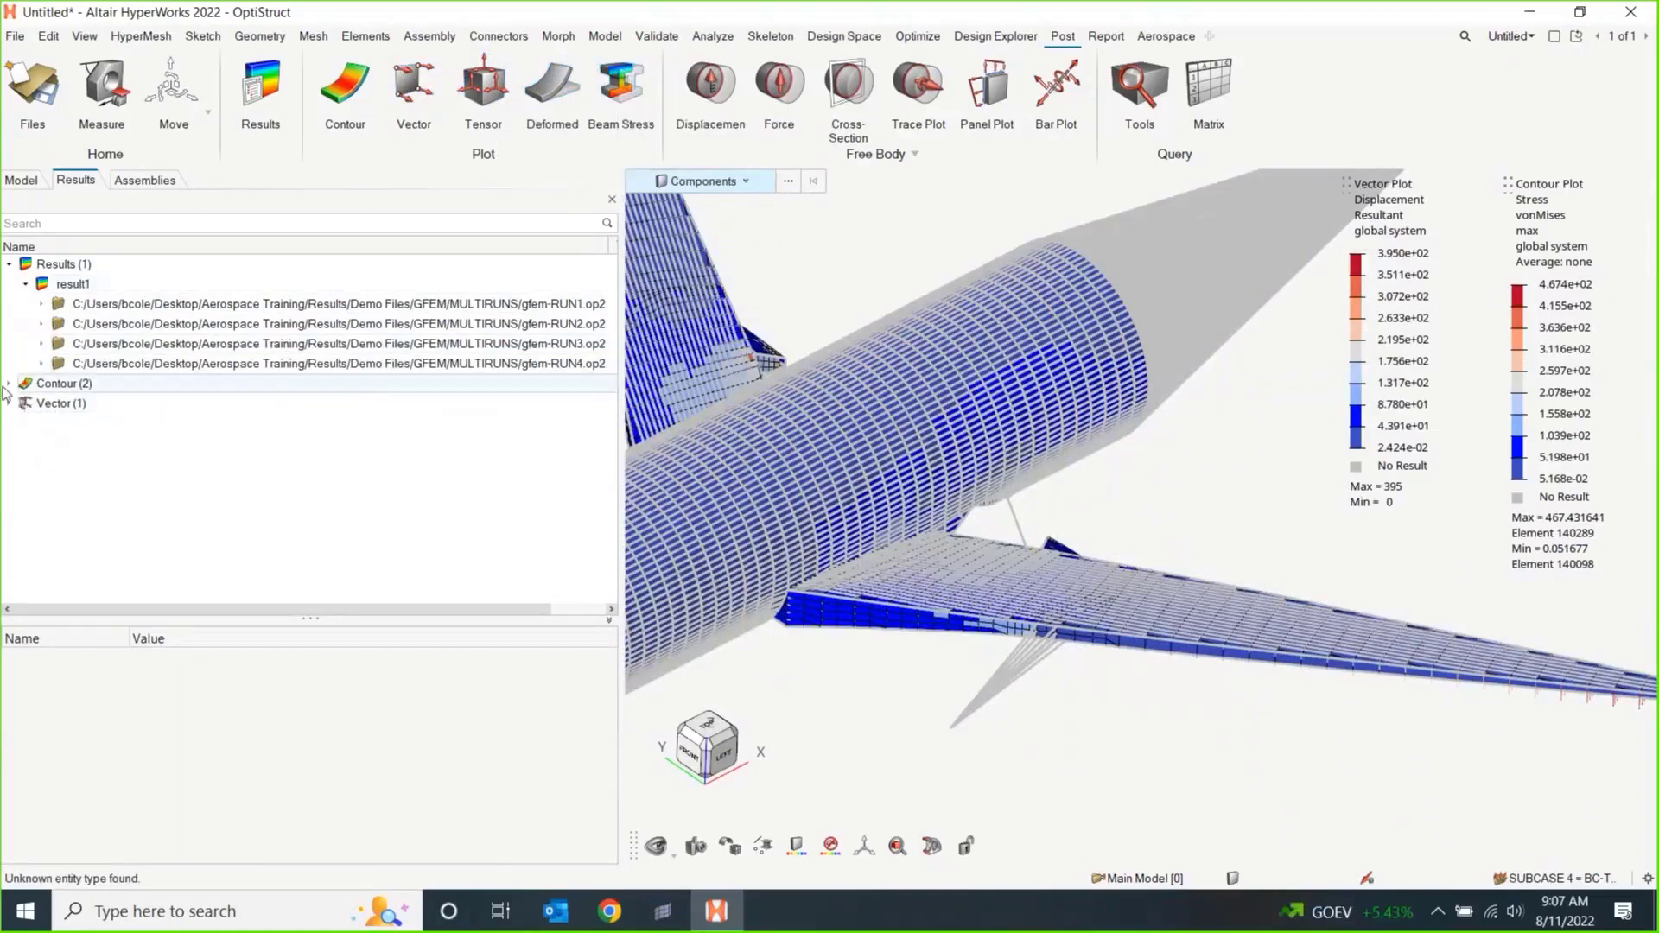
pyautogui.click(9, 383)
pyautogui.click(8, 443)
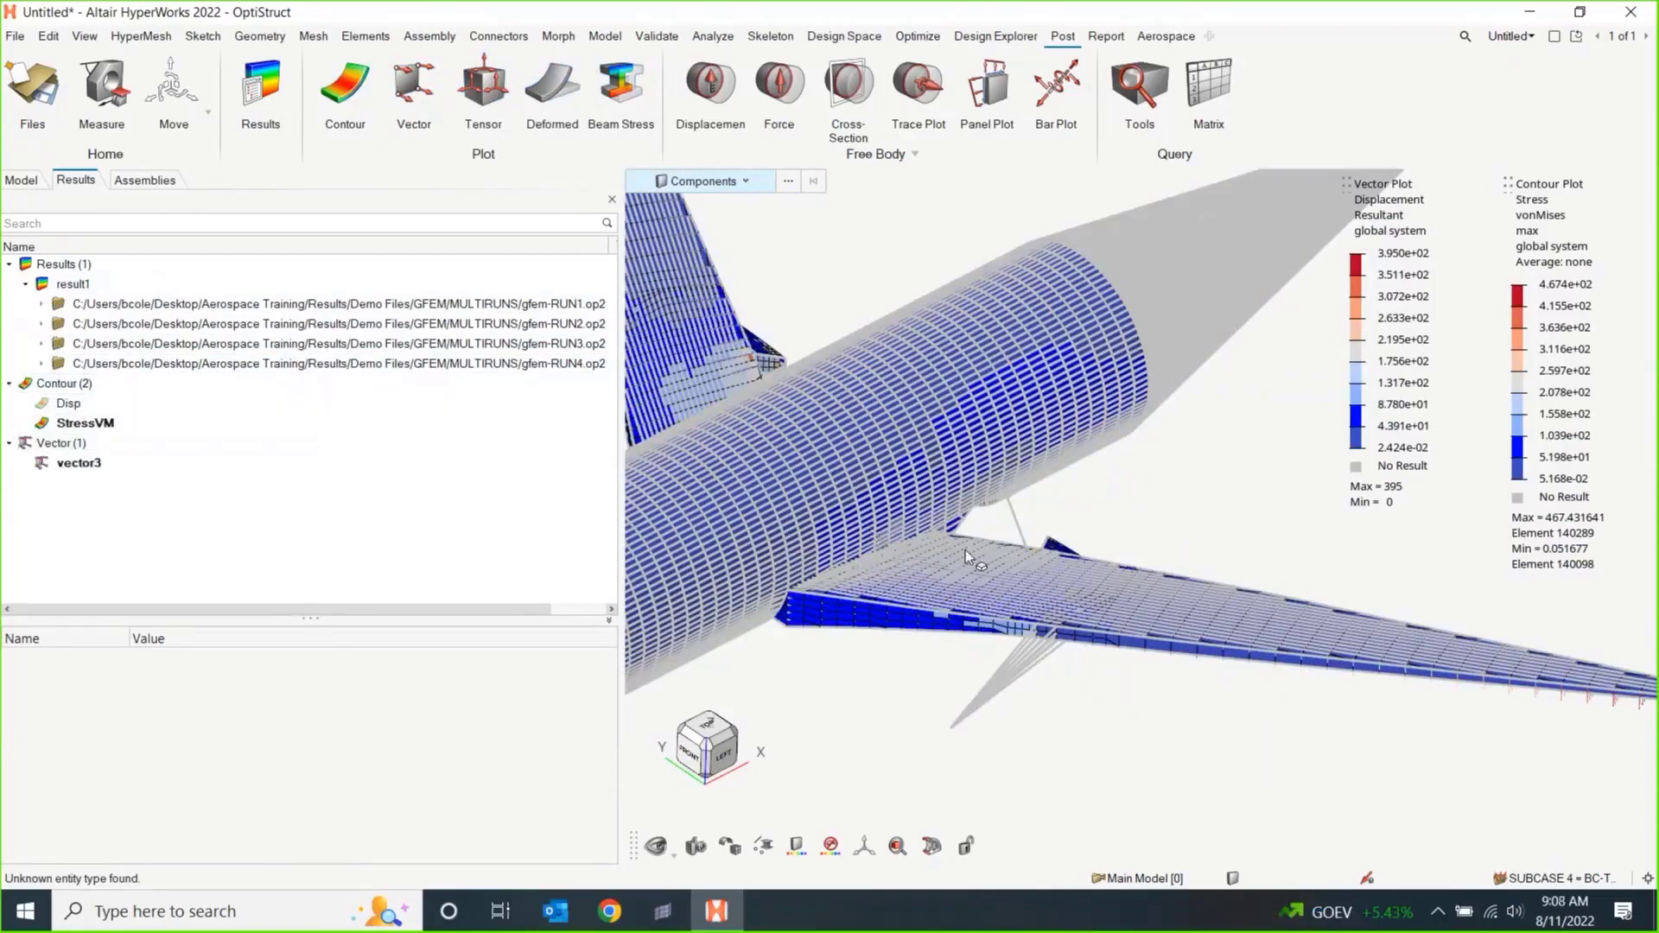
# Show the properties of the StressVM contour and enlarge the properties area to list all its settings.
pyautogui.click(108, 425)
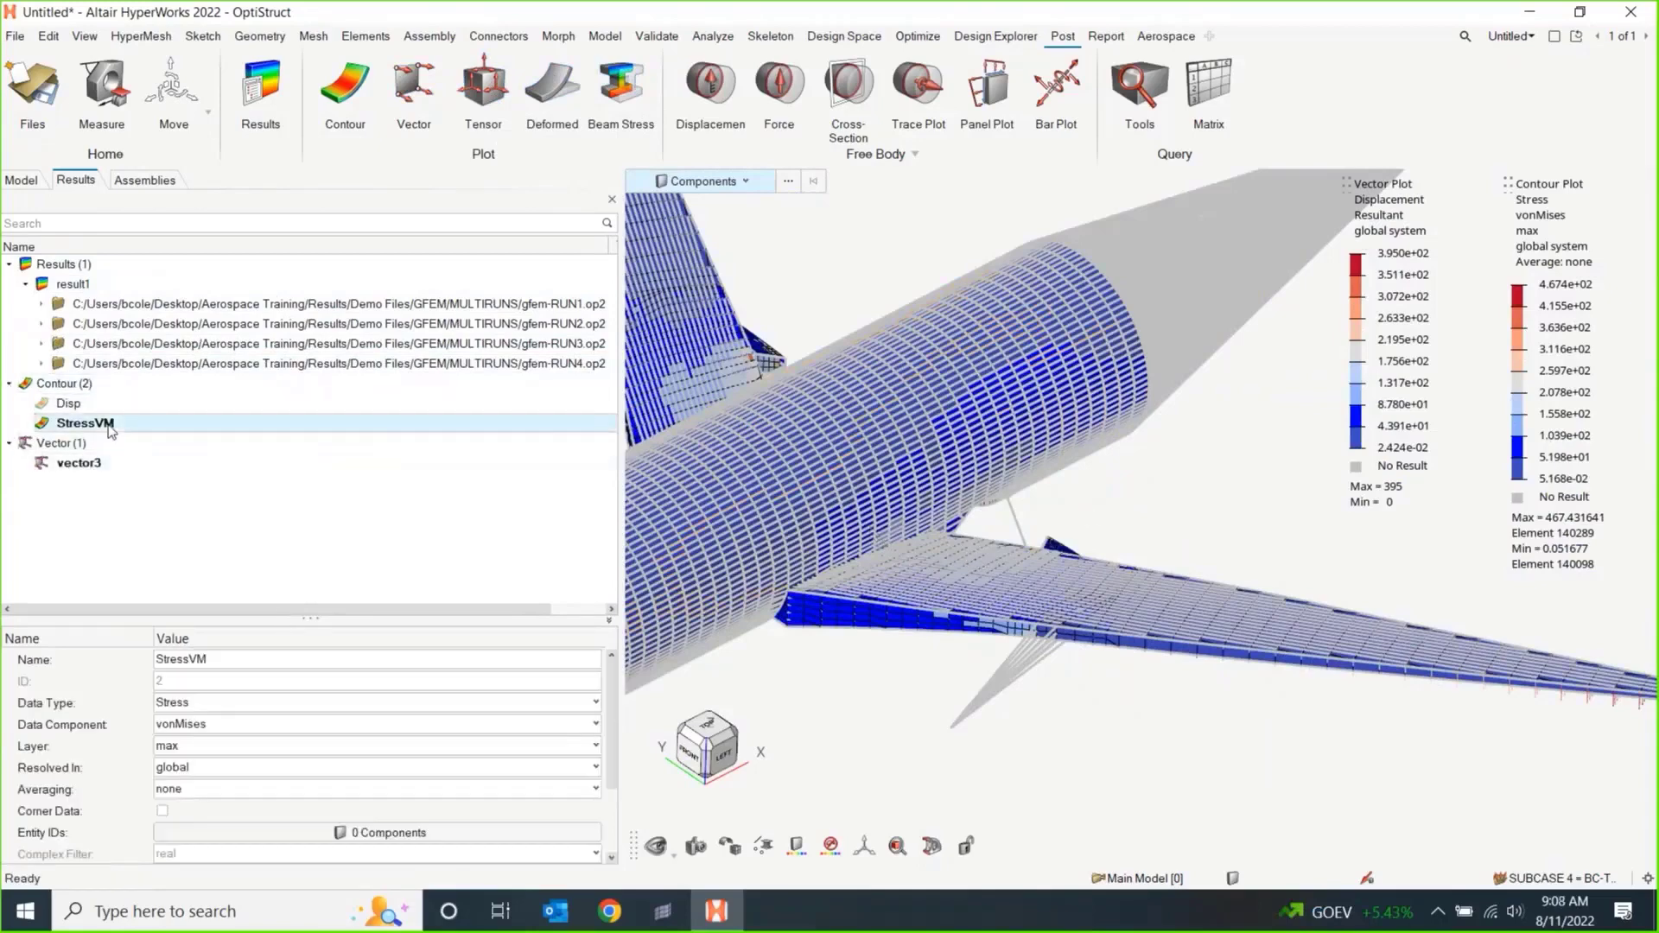
pyautogui.moveTo(309, 618); pyautogui.dragTo(340, 501)
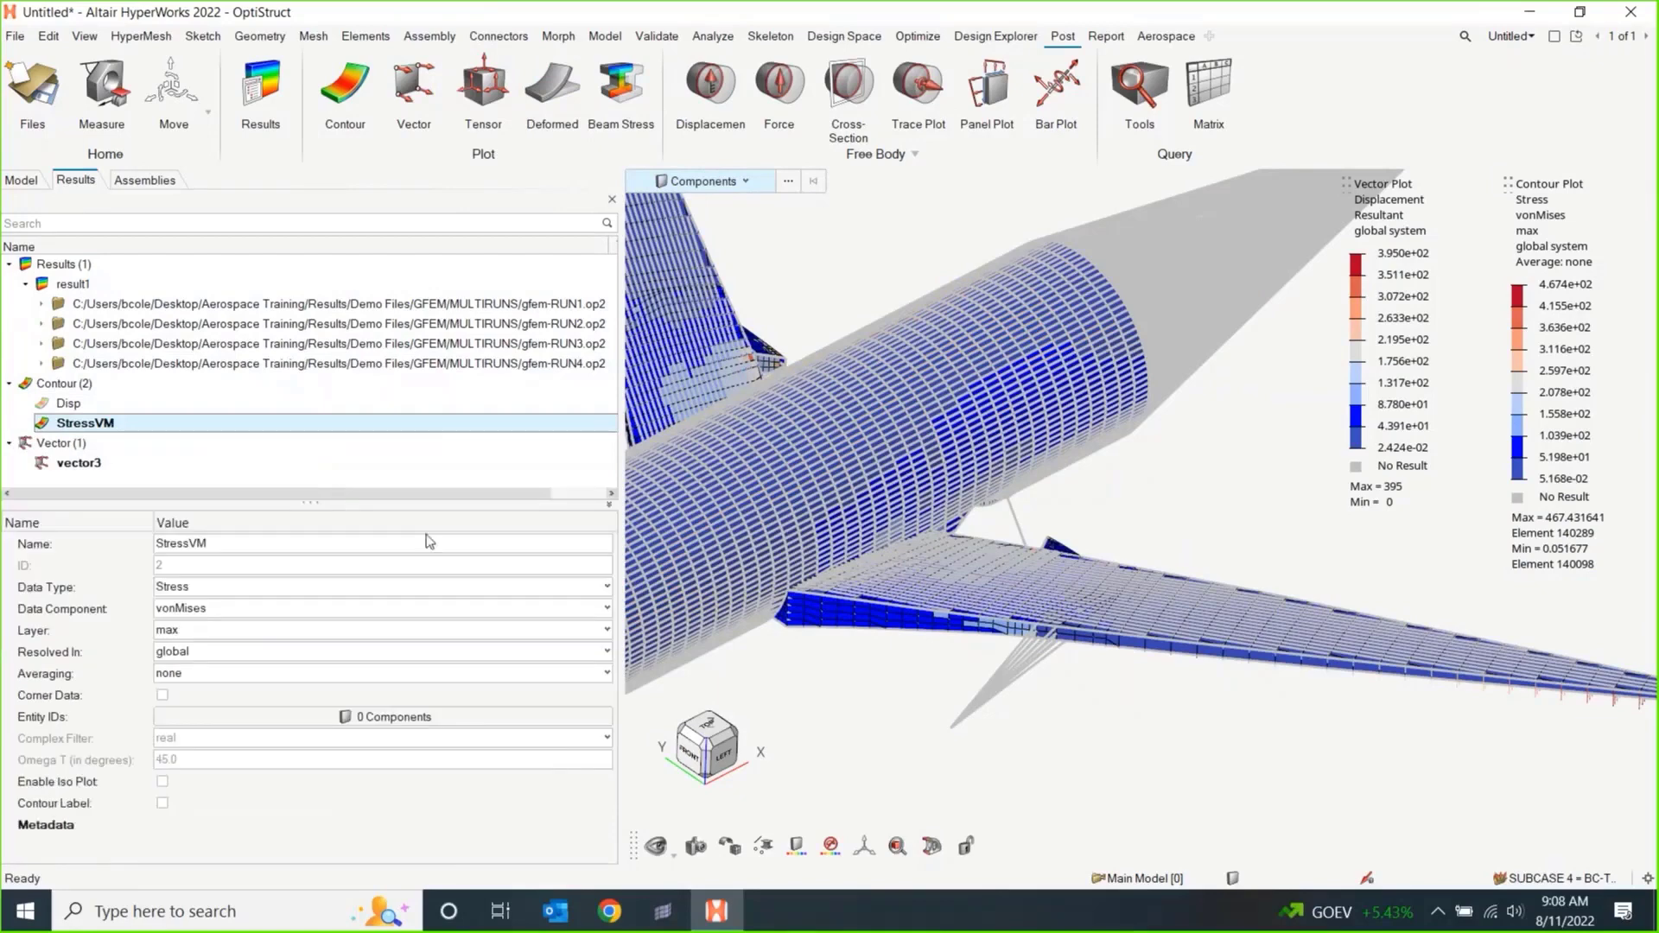
pyautogui.moveTo(1253, 447); pyautogui.dragTo(1298, 312, button='right')
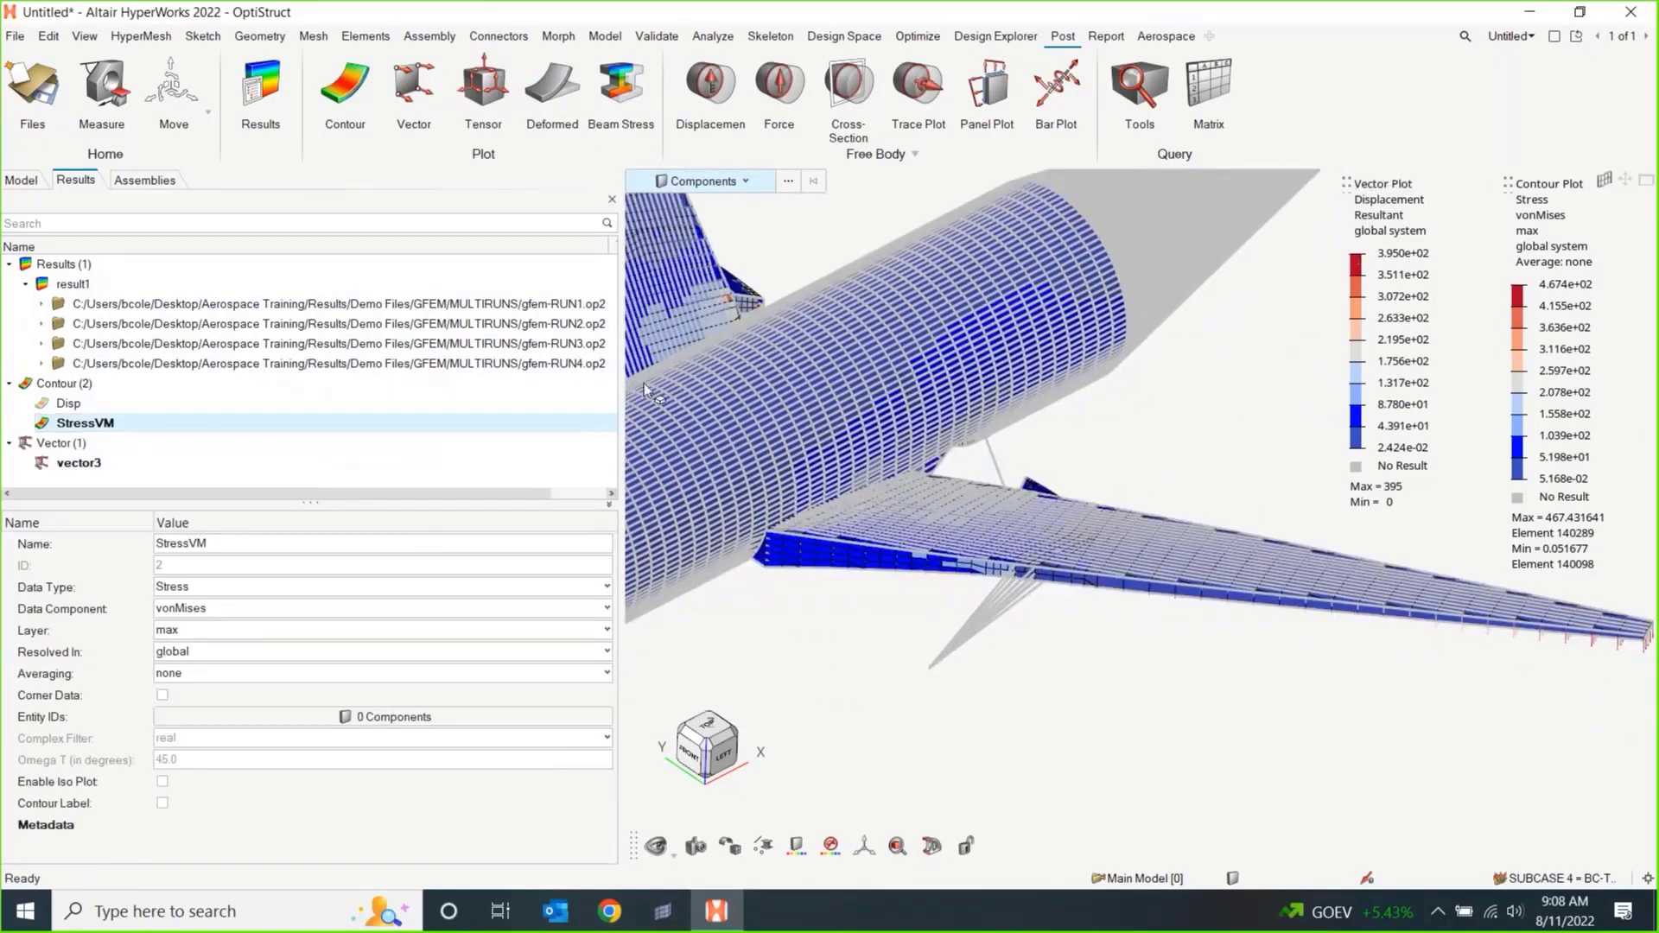
# Turn off the vector3 plot so that only the StressVM contour is displayed on the aircraft.
pyautogui.rightClick(76, 464)
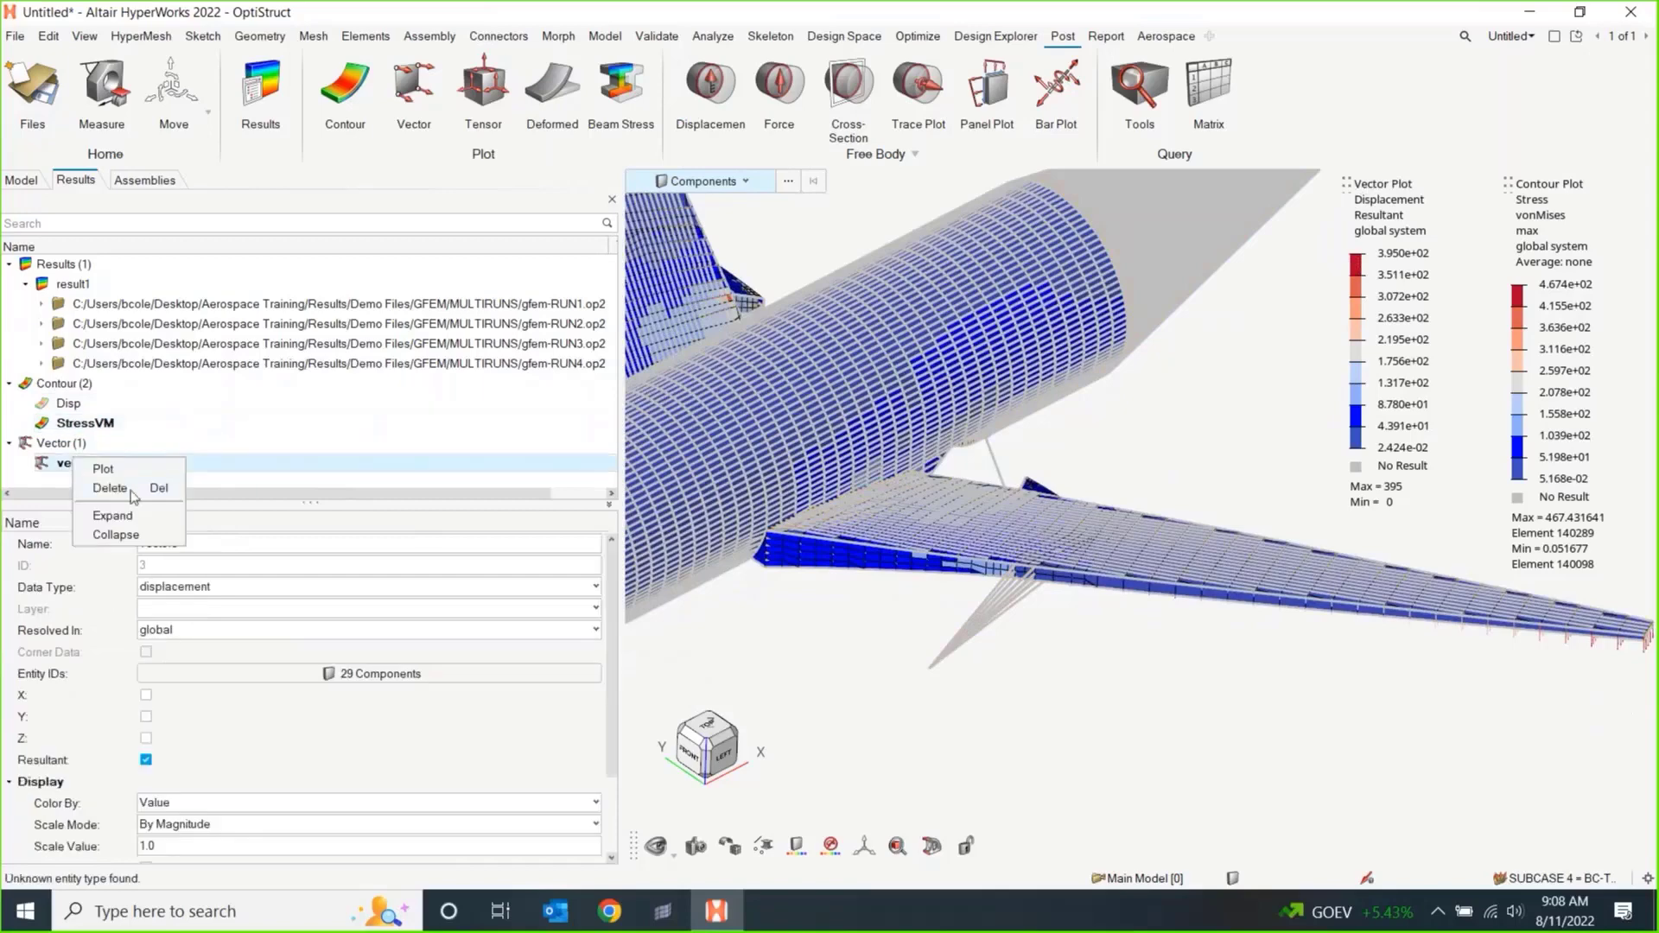
pyautogui.click(43, 467)
pyautogui.click(43, 467)
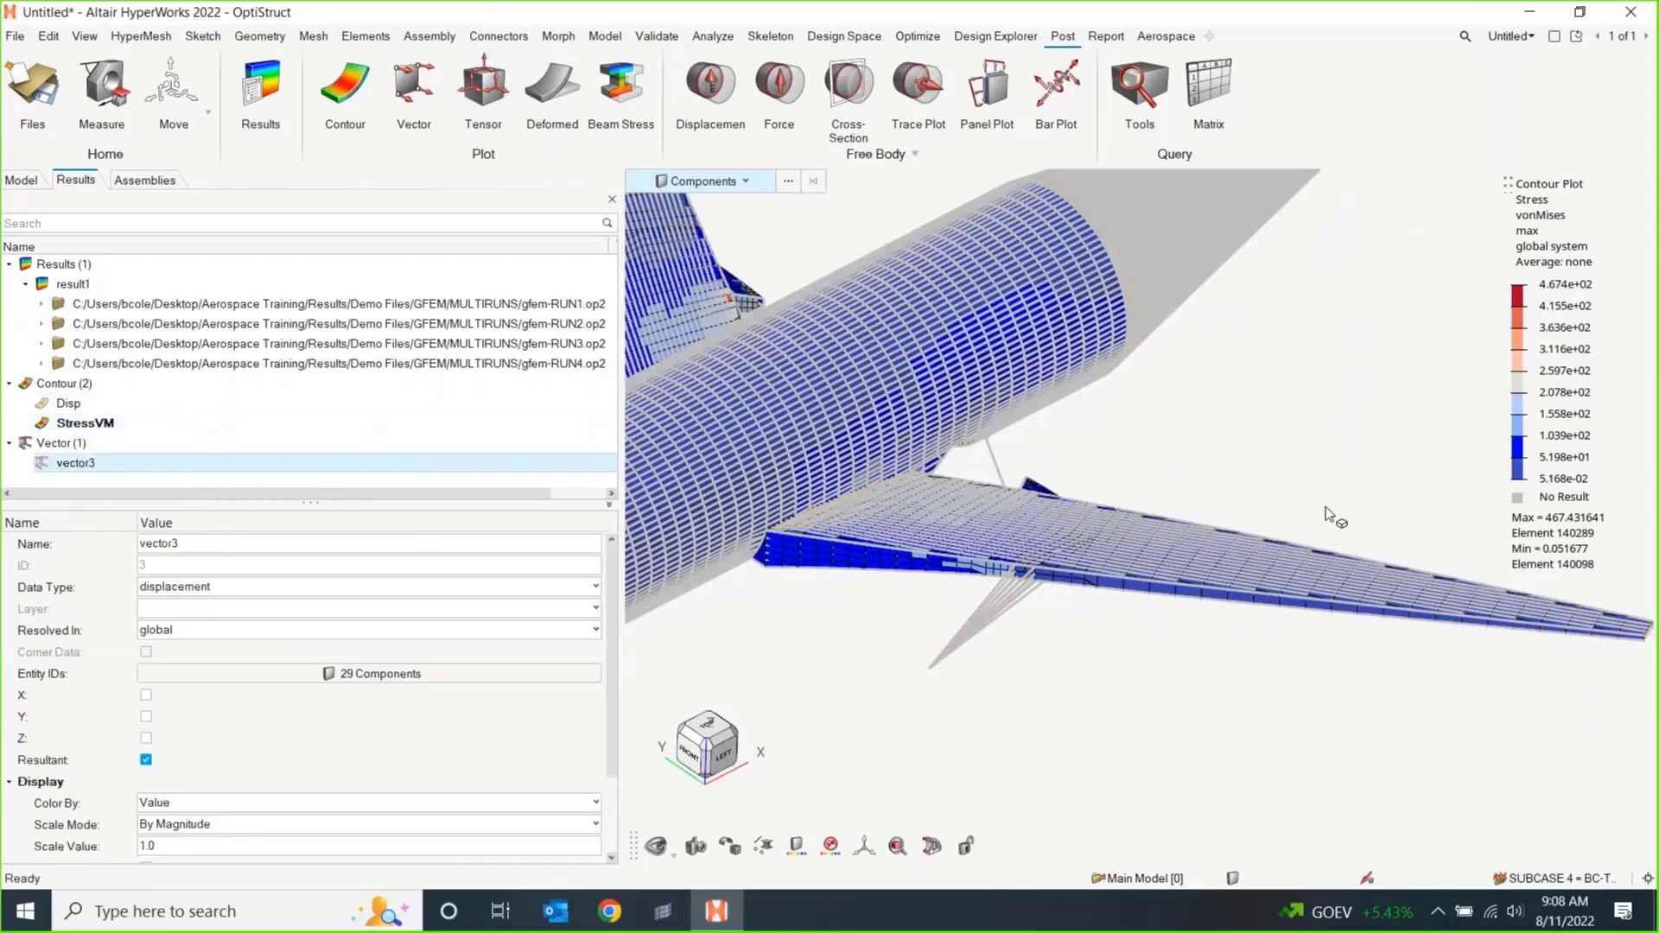
pyautogui.moveTo(1245, 427); pyautogui.dragTo(1414, 505, button='right')
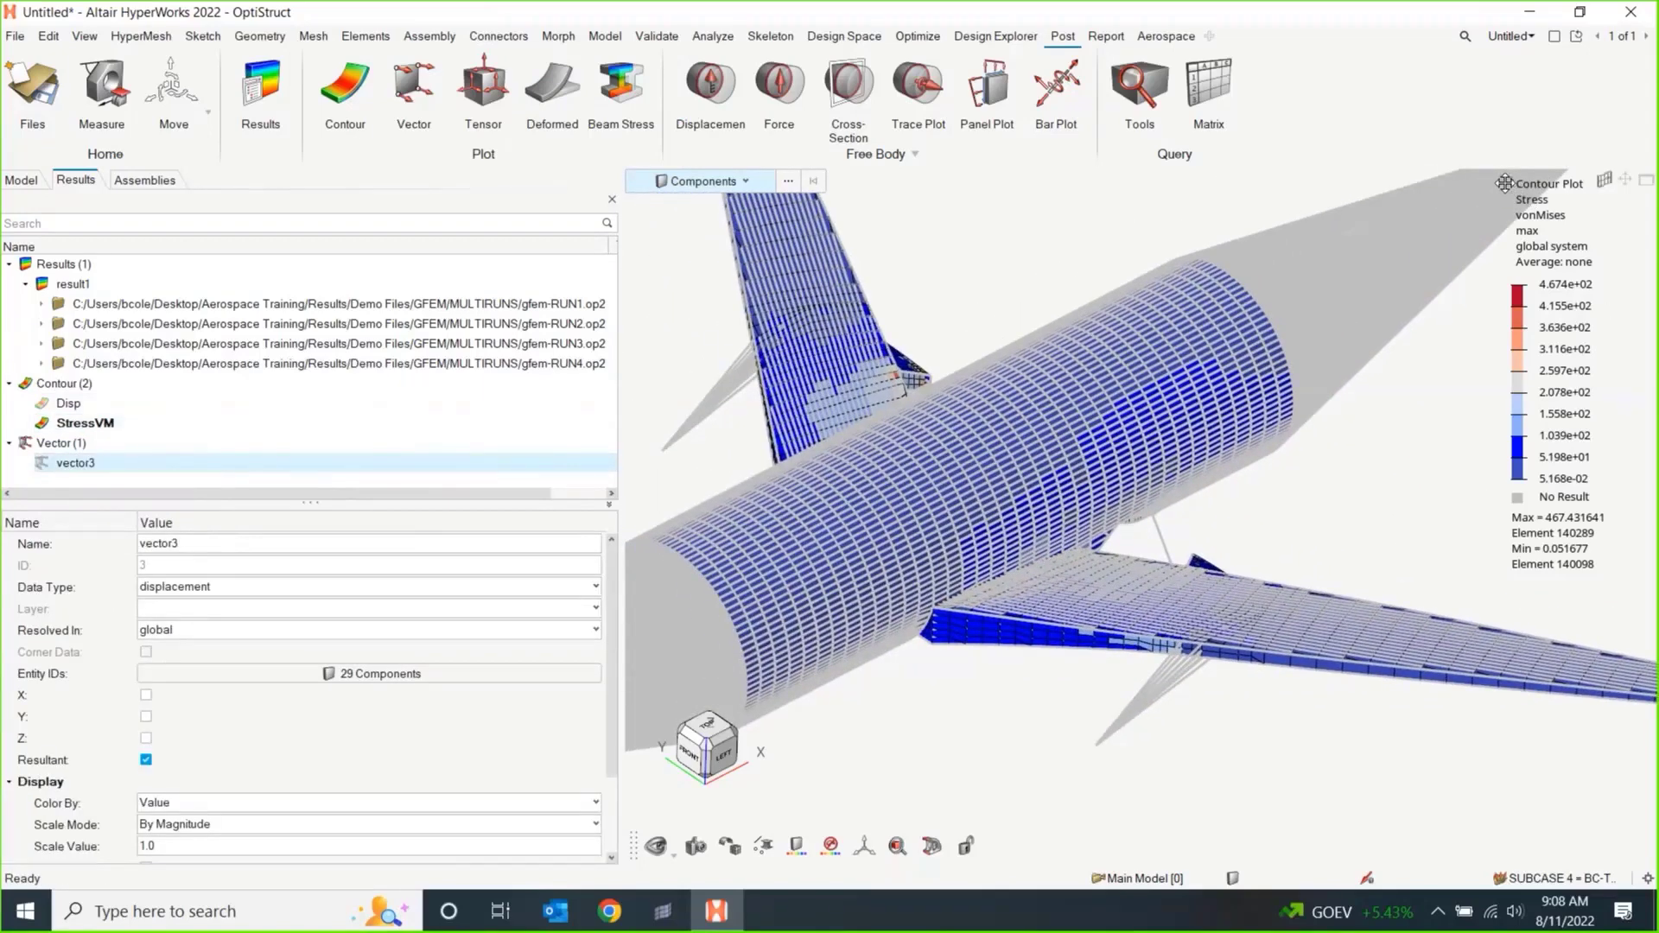
# Move the stress contour legend slightly lower in the view and collapse the Vector and Contour groups.
pyautogui.moveTo(1509, 184); pyautogui.dragTo(1508, 257)
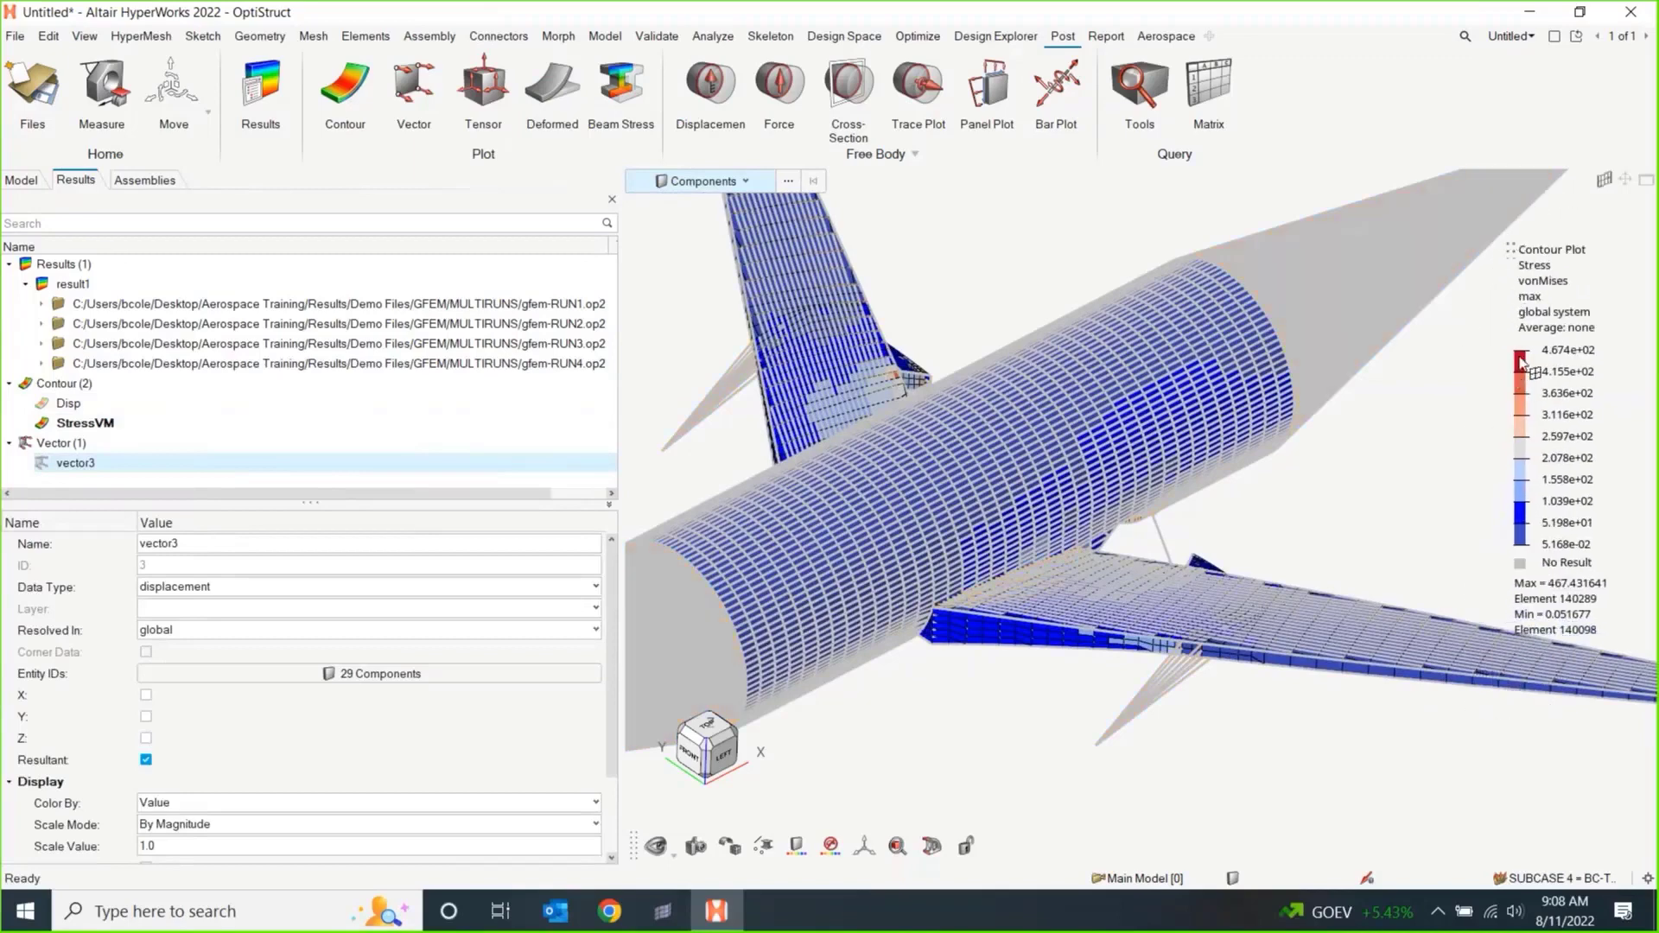
pyautogui.click(8, 443)
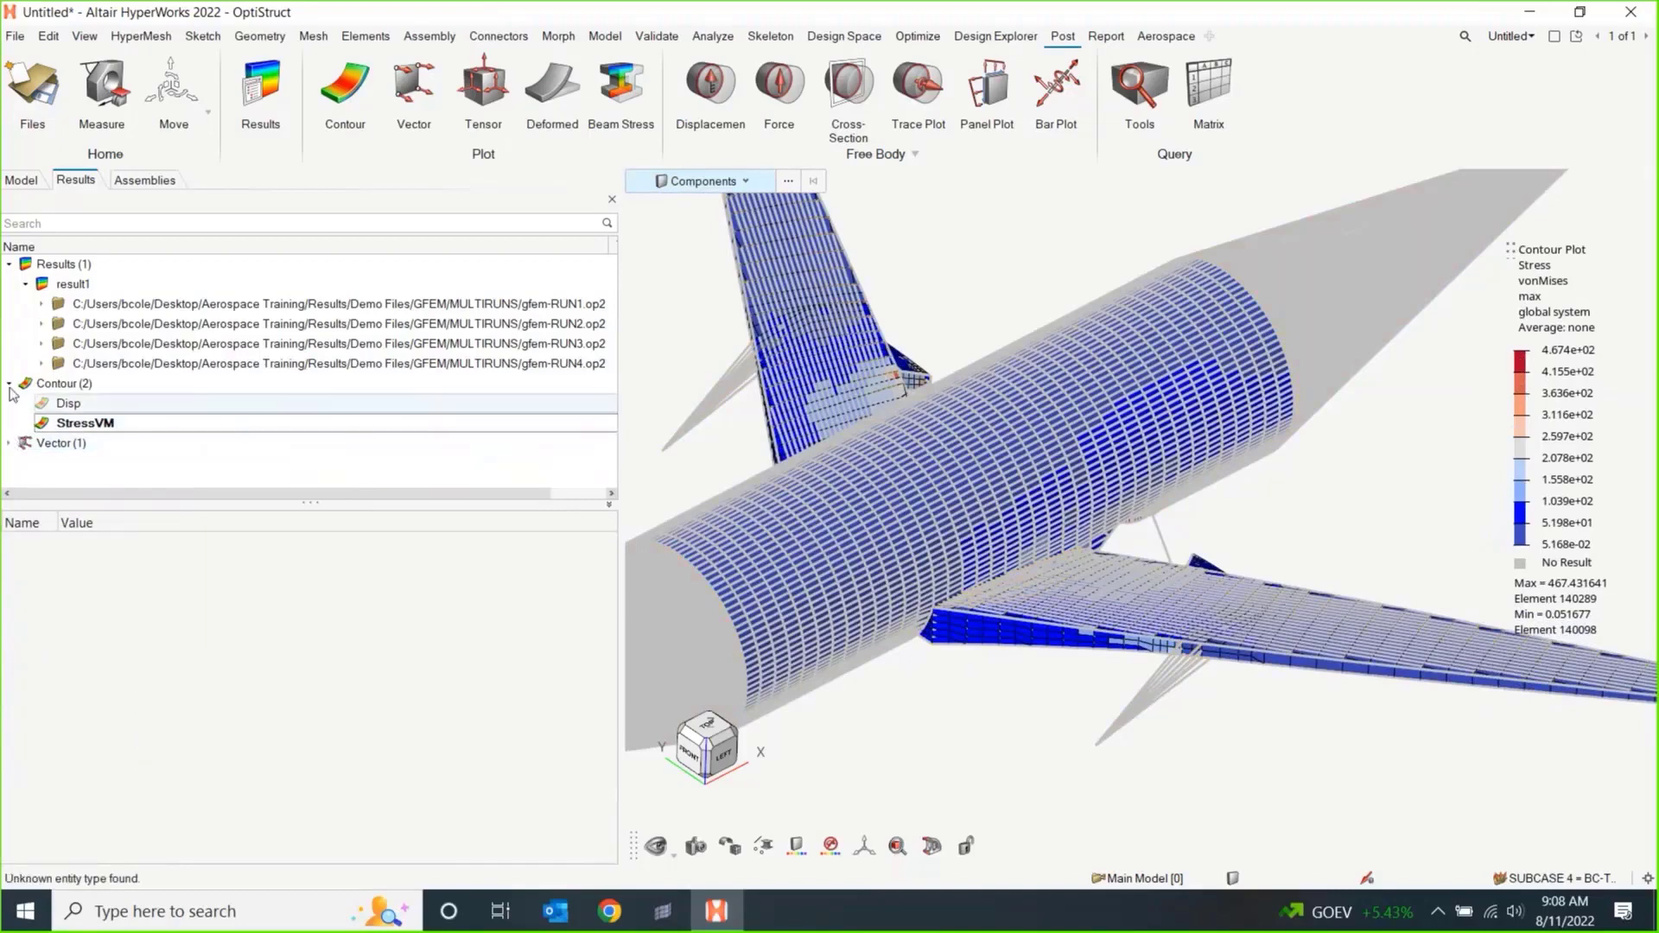
pyautogui.click(9, 384)
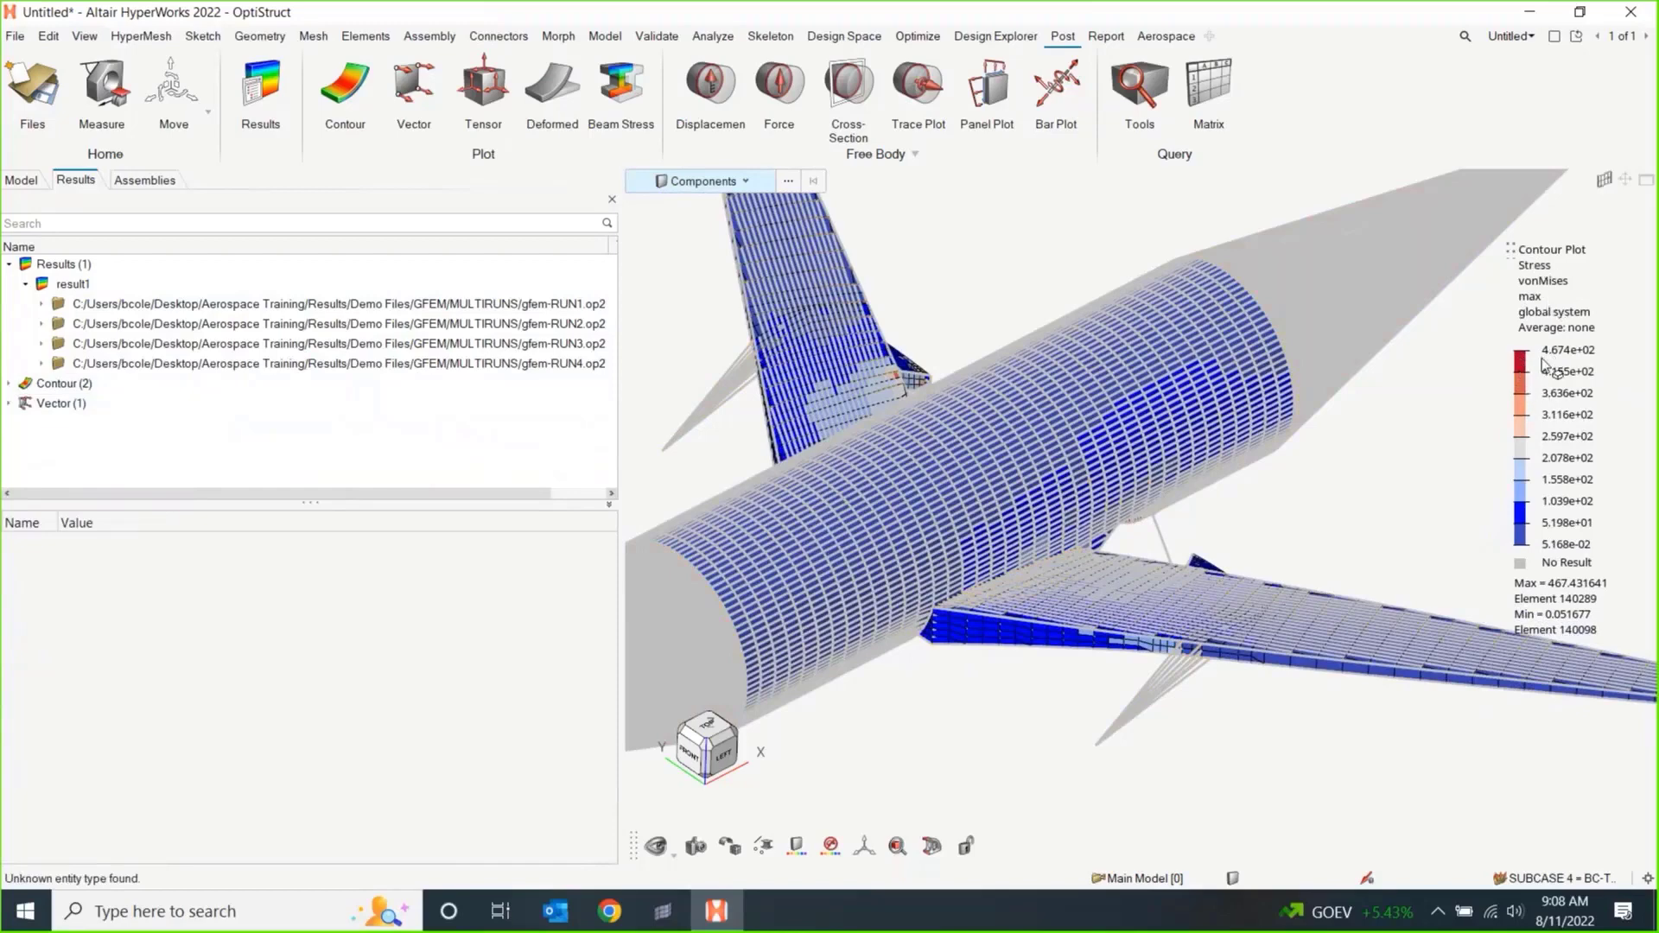
# Set the third-lowest threshold value in the stress contour legend to 100.
pyautogui.doubleClick(1575, 350)
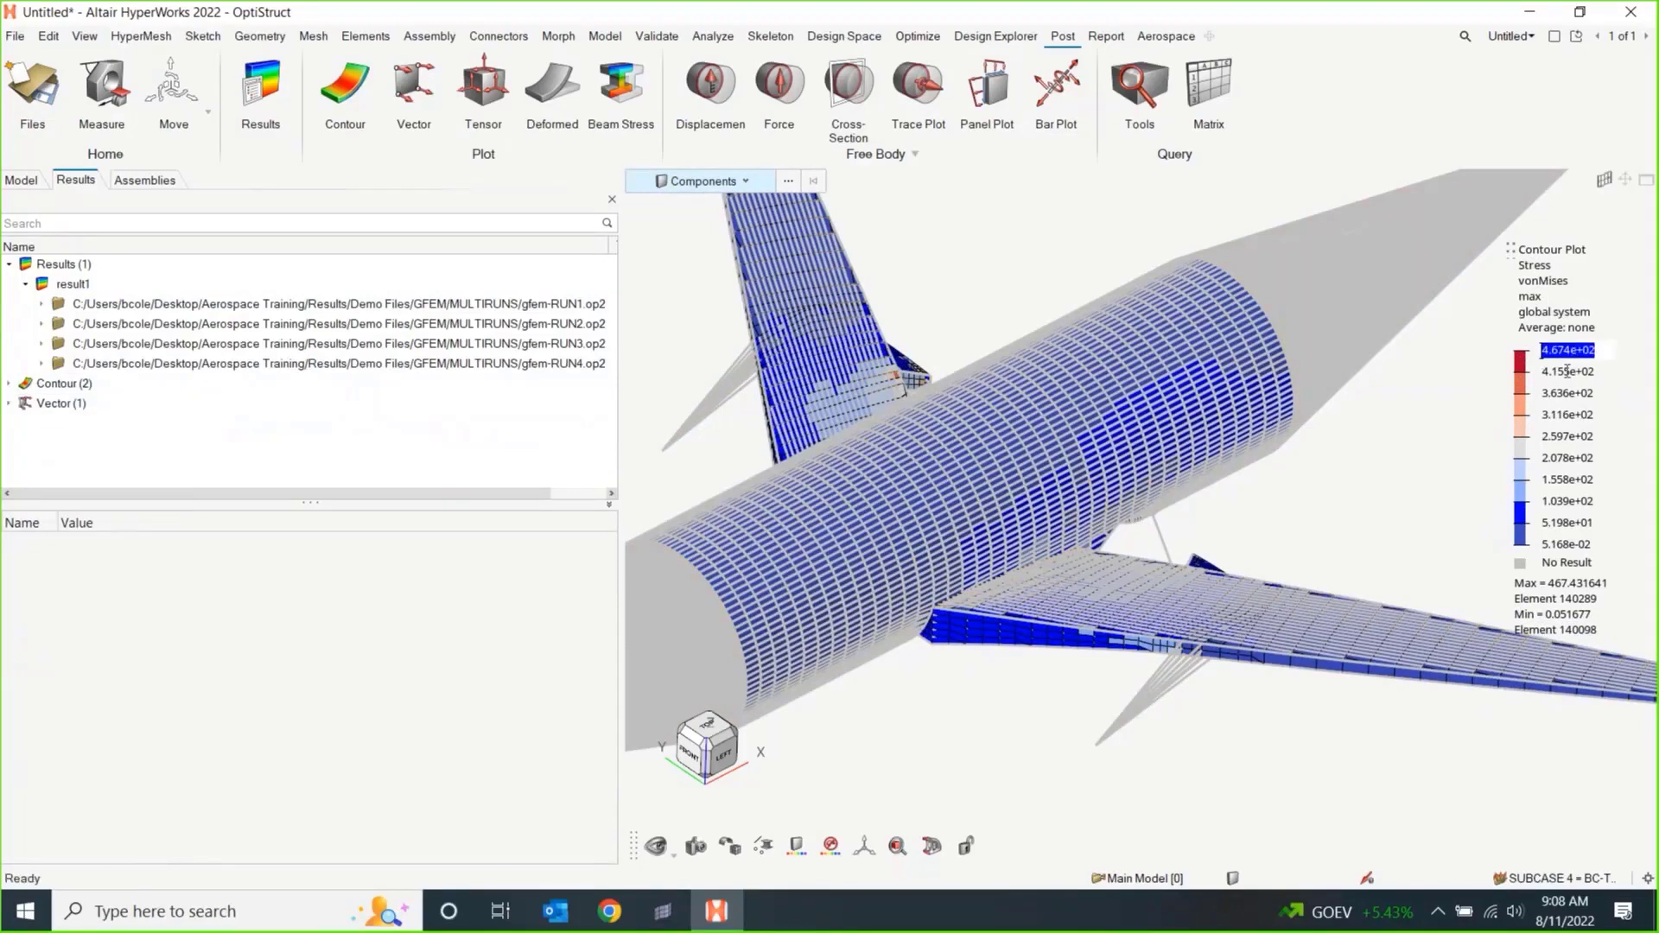
pyautogui.click(1568, 372)
pyautogui.click(1567, 393)
pyautogui.click(1568, 415)
pyautogui.click(1567, 458)
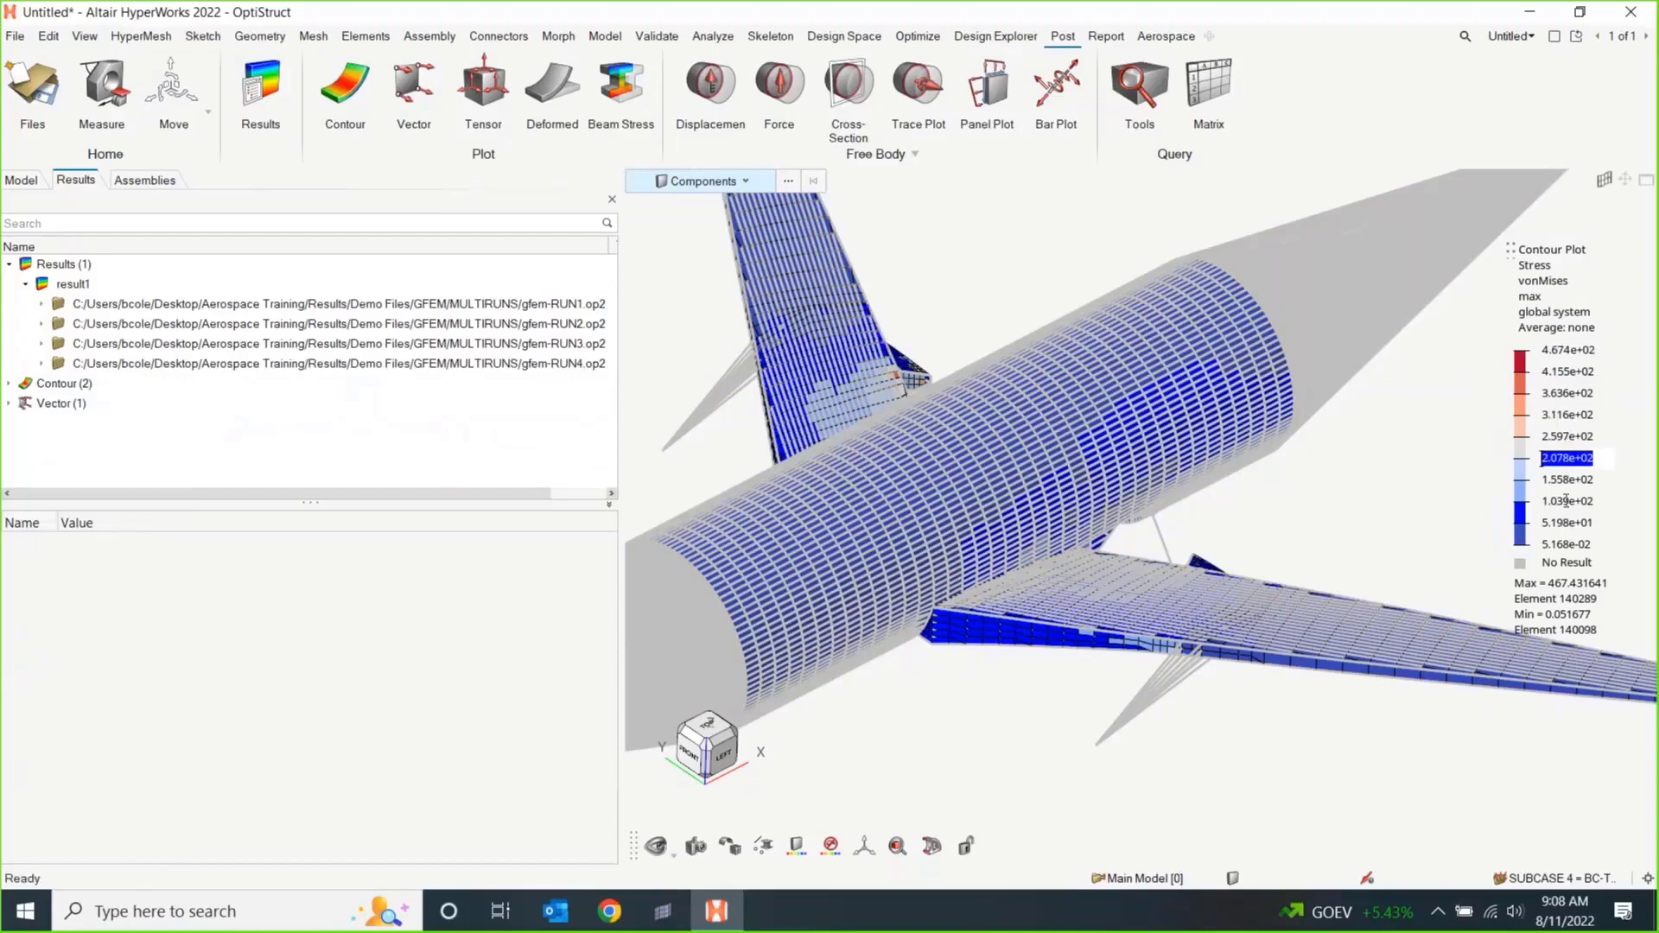
pyautogui.click(1566, 502)
pyautogui.click(1567, 523)
pyautogui.click(1567, 544)
pyautogui.click(1568, 501)
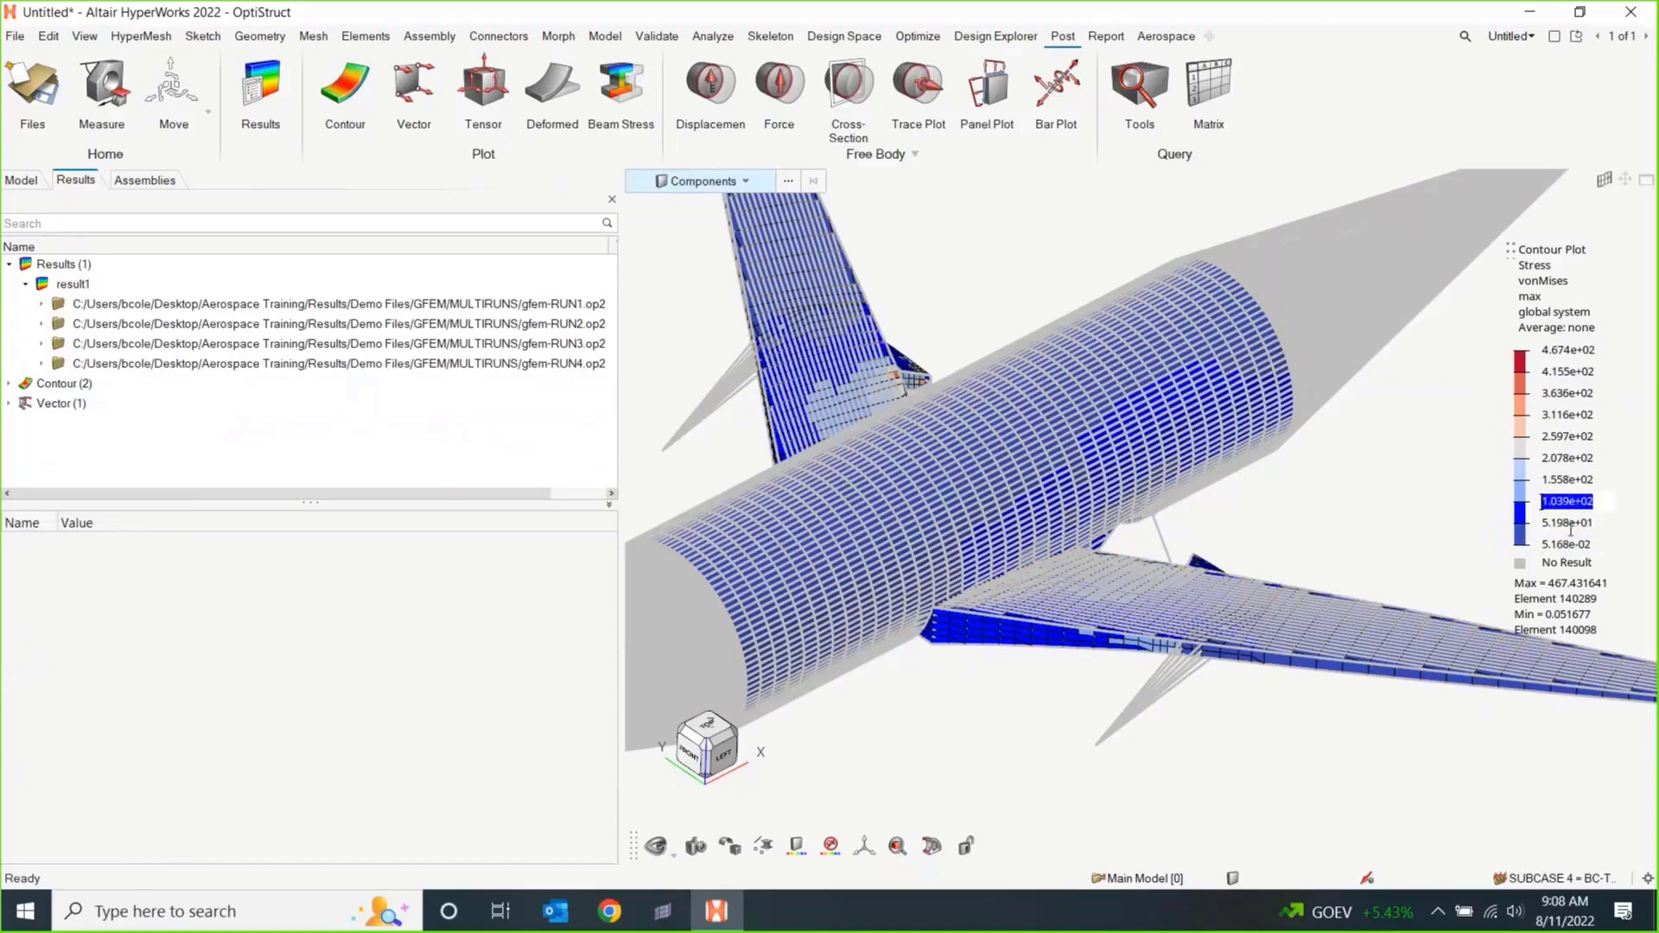
pyautogui.write('100')
pyautogui.press('Return')
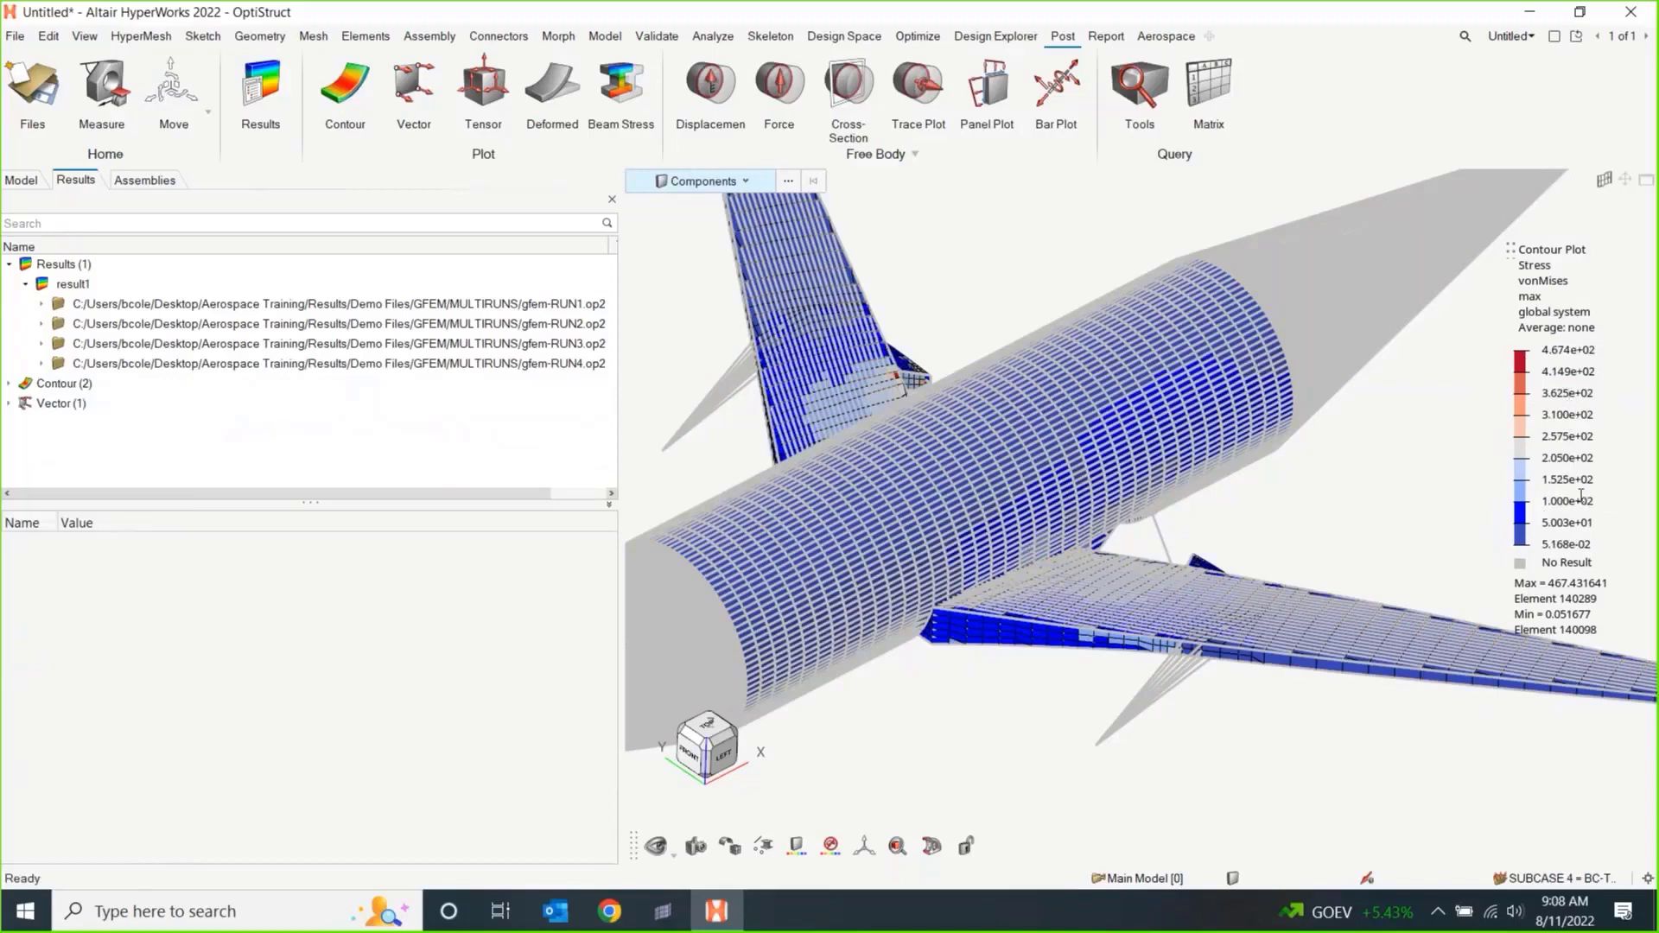
# Turn off the Divergent colour scheme in the stress contour legend and inspect the recoloured wings.
pyautogui.rightClick(1521, 540)
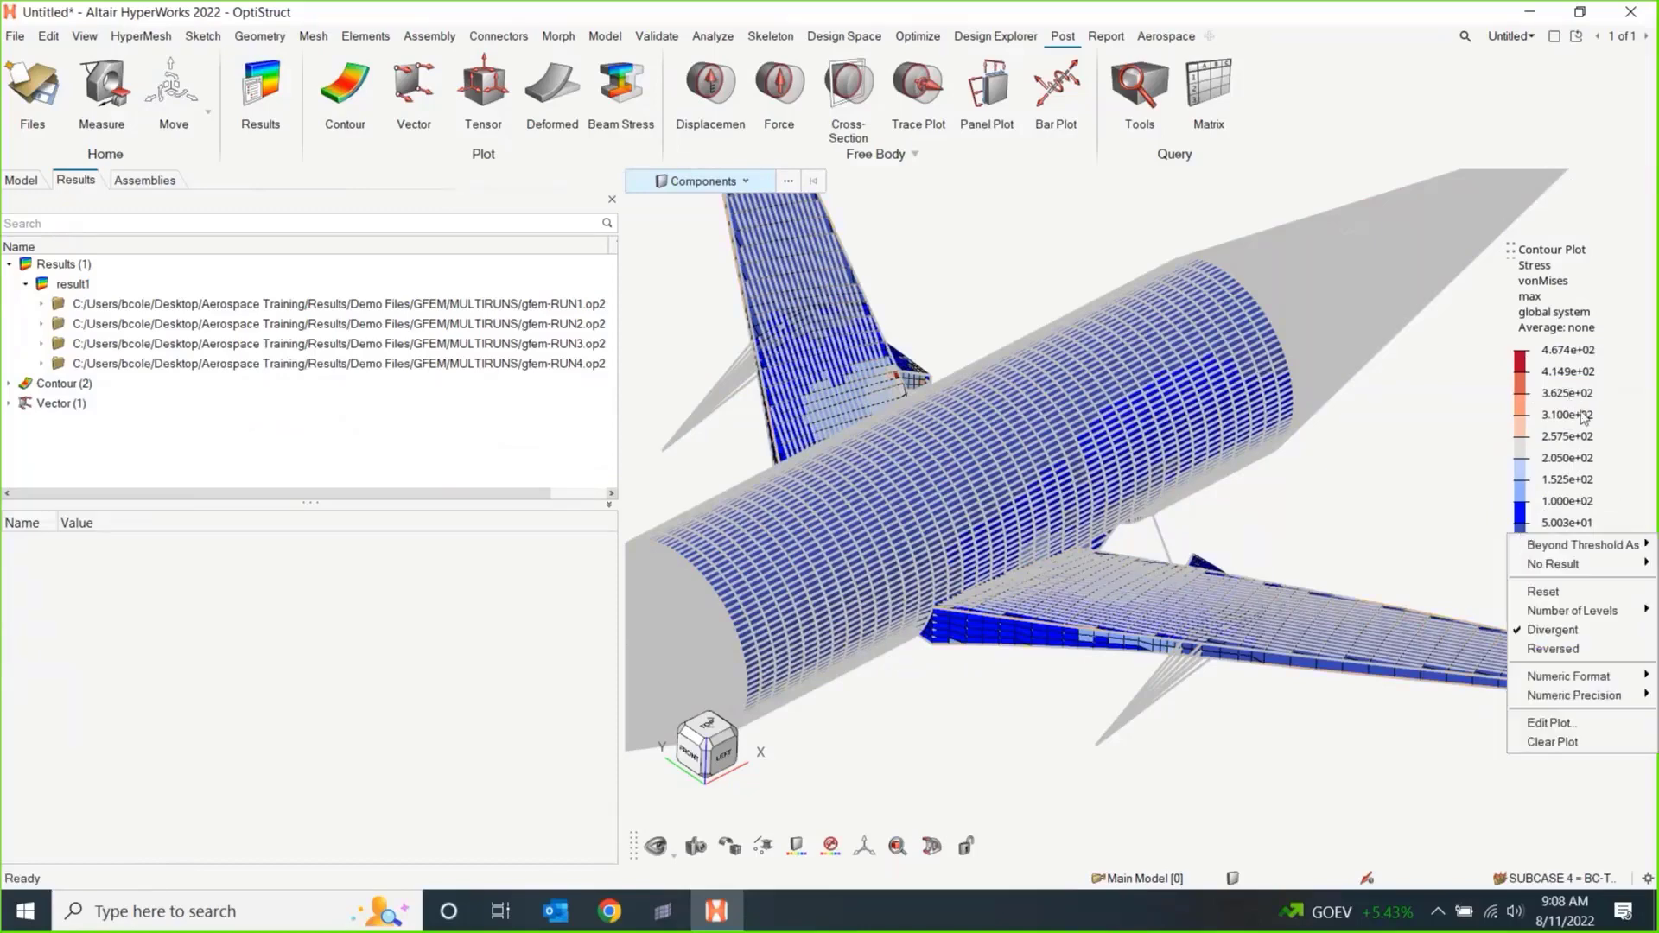
pyautogui.click(1550, 630)
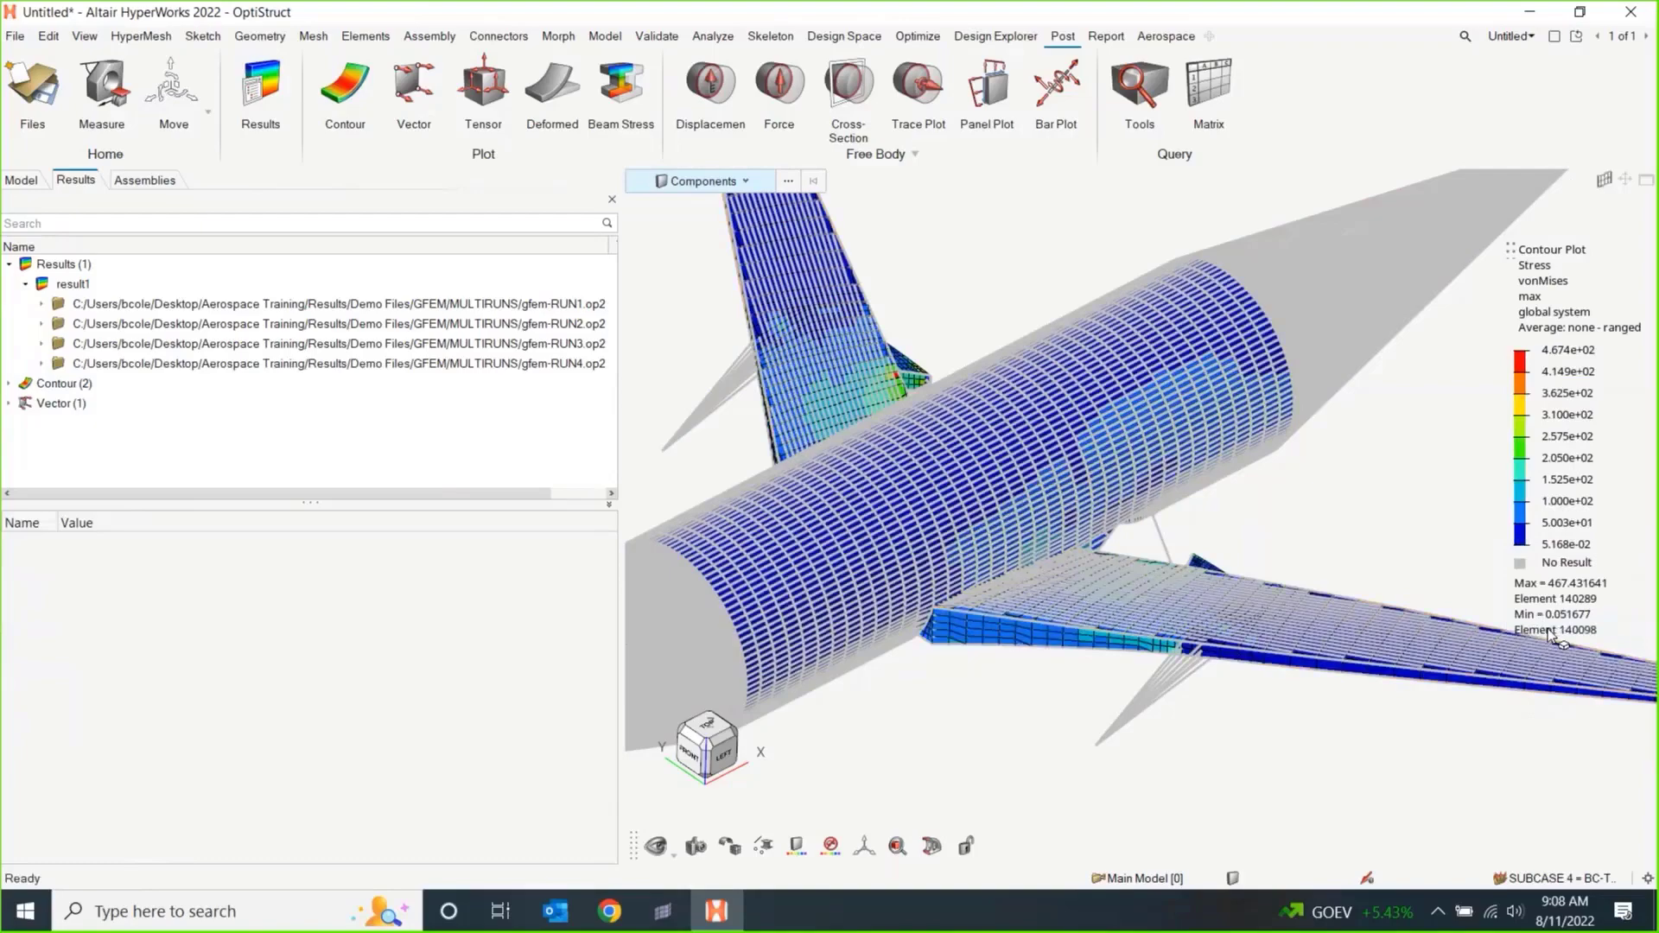
pyautogui.moveTo(1428, 473)
pyautogui.mouseDown(button='right')
pyautogui.moveTo(1317, 505)
pyautogui.moveTo(1306, 453)
pyautogui.mouseUp(button='right')
pyautogui.moveTo(1358, 442)
pyautogui.mouseDown(button='middle')
pyautogui.moveTo(1371, 500)
pyautogui.moveTo(1417, 540)
pyautogui.mouseUp(button='middle')
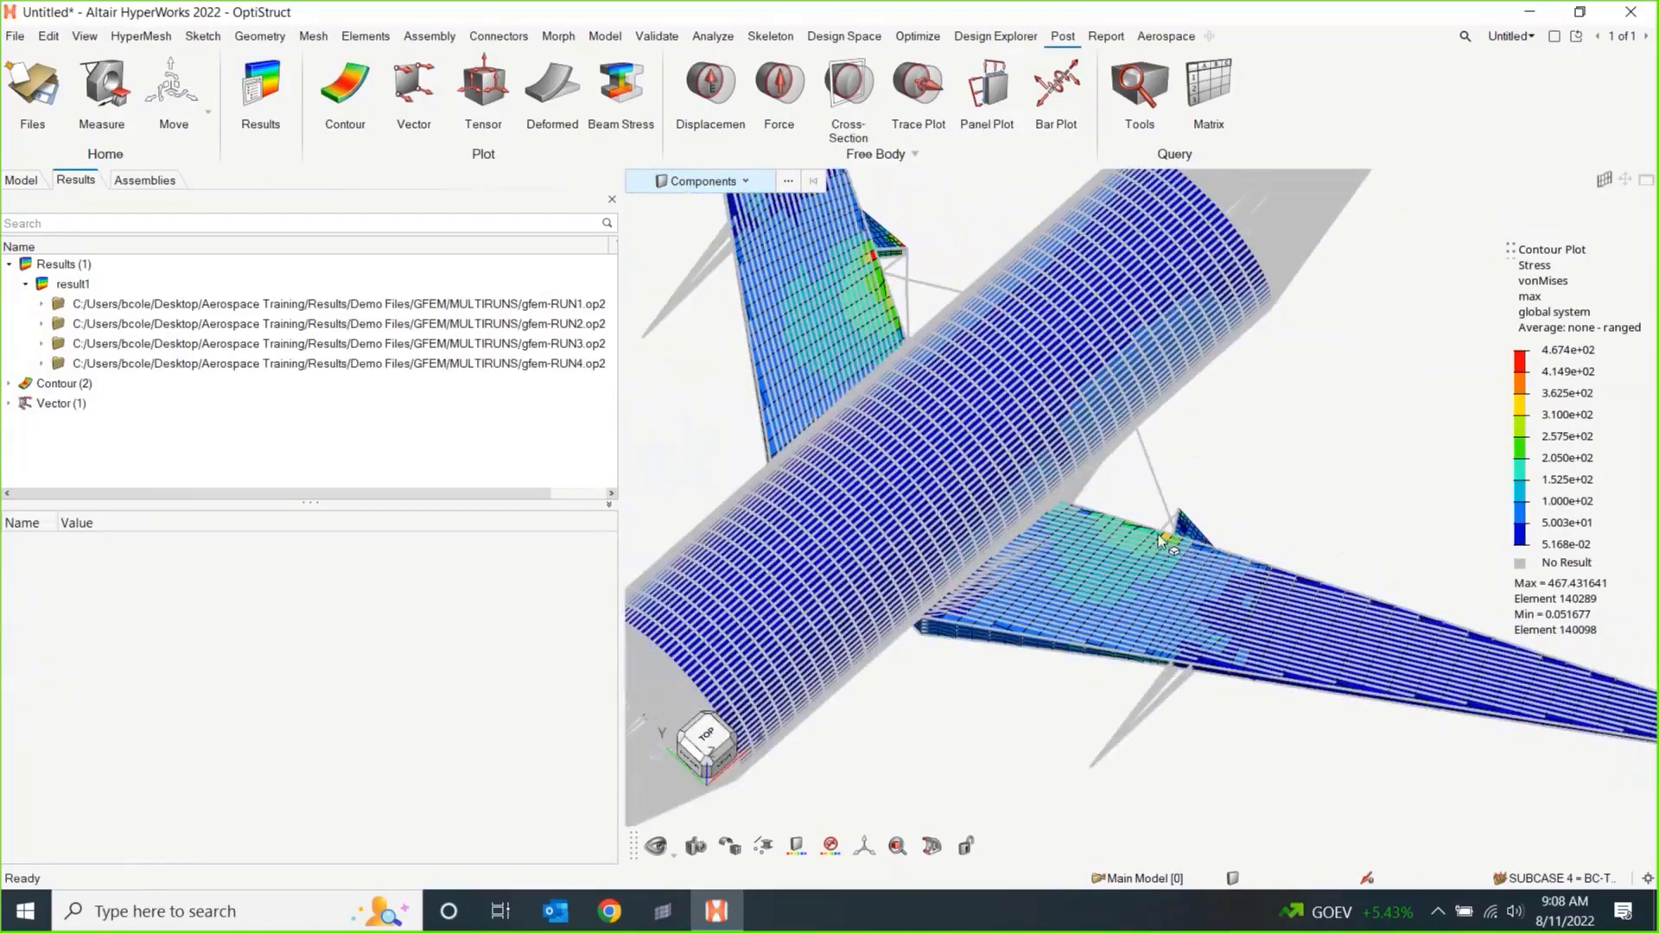
# Set the number of levels in the stress contour legend to 15.
pyautogui.rightClick(1523, 417)
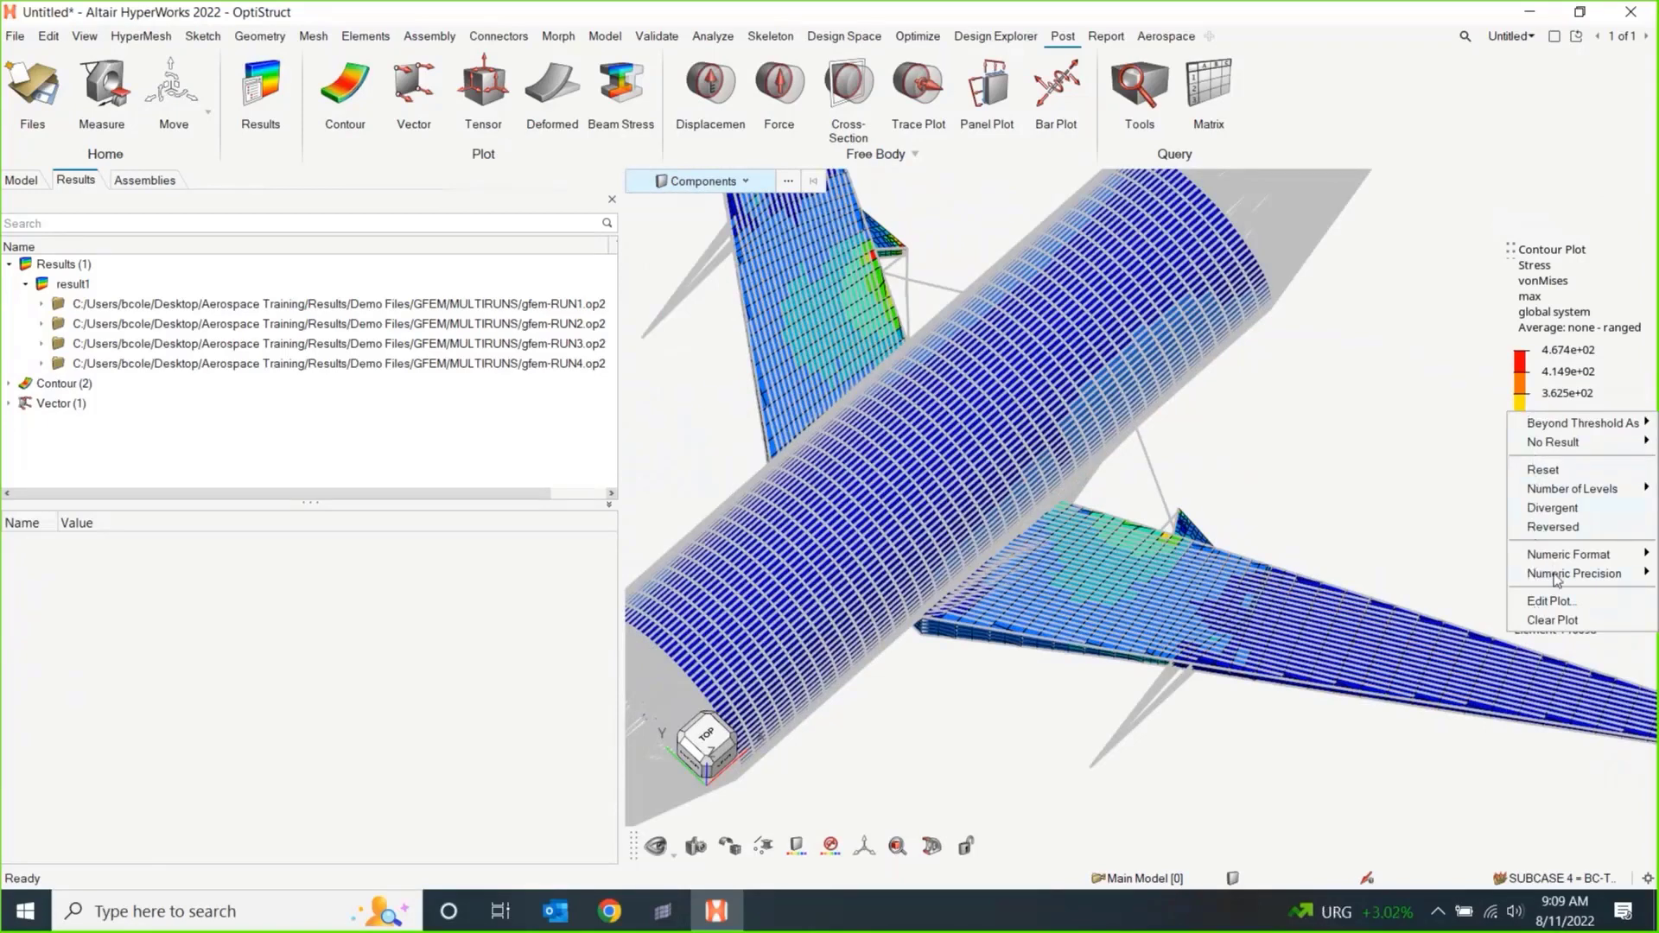
pyautogui.moveTo(1571, 573)
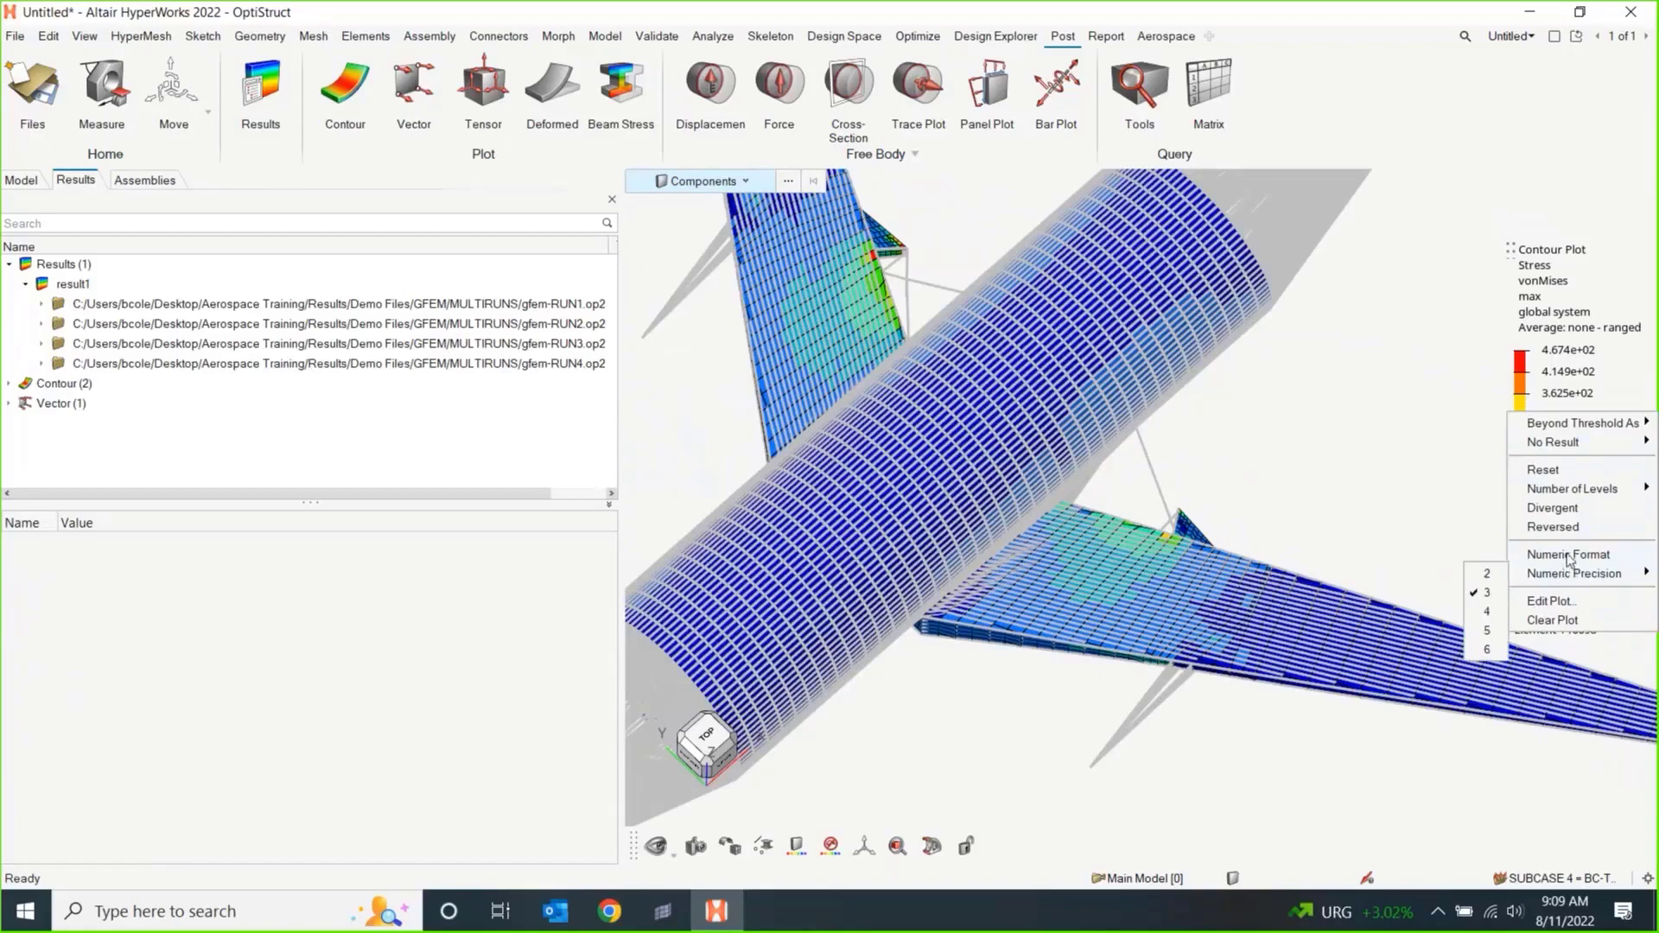
pyautogui.moveTo(1564, 491)
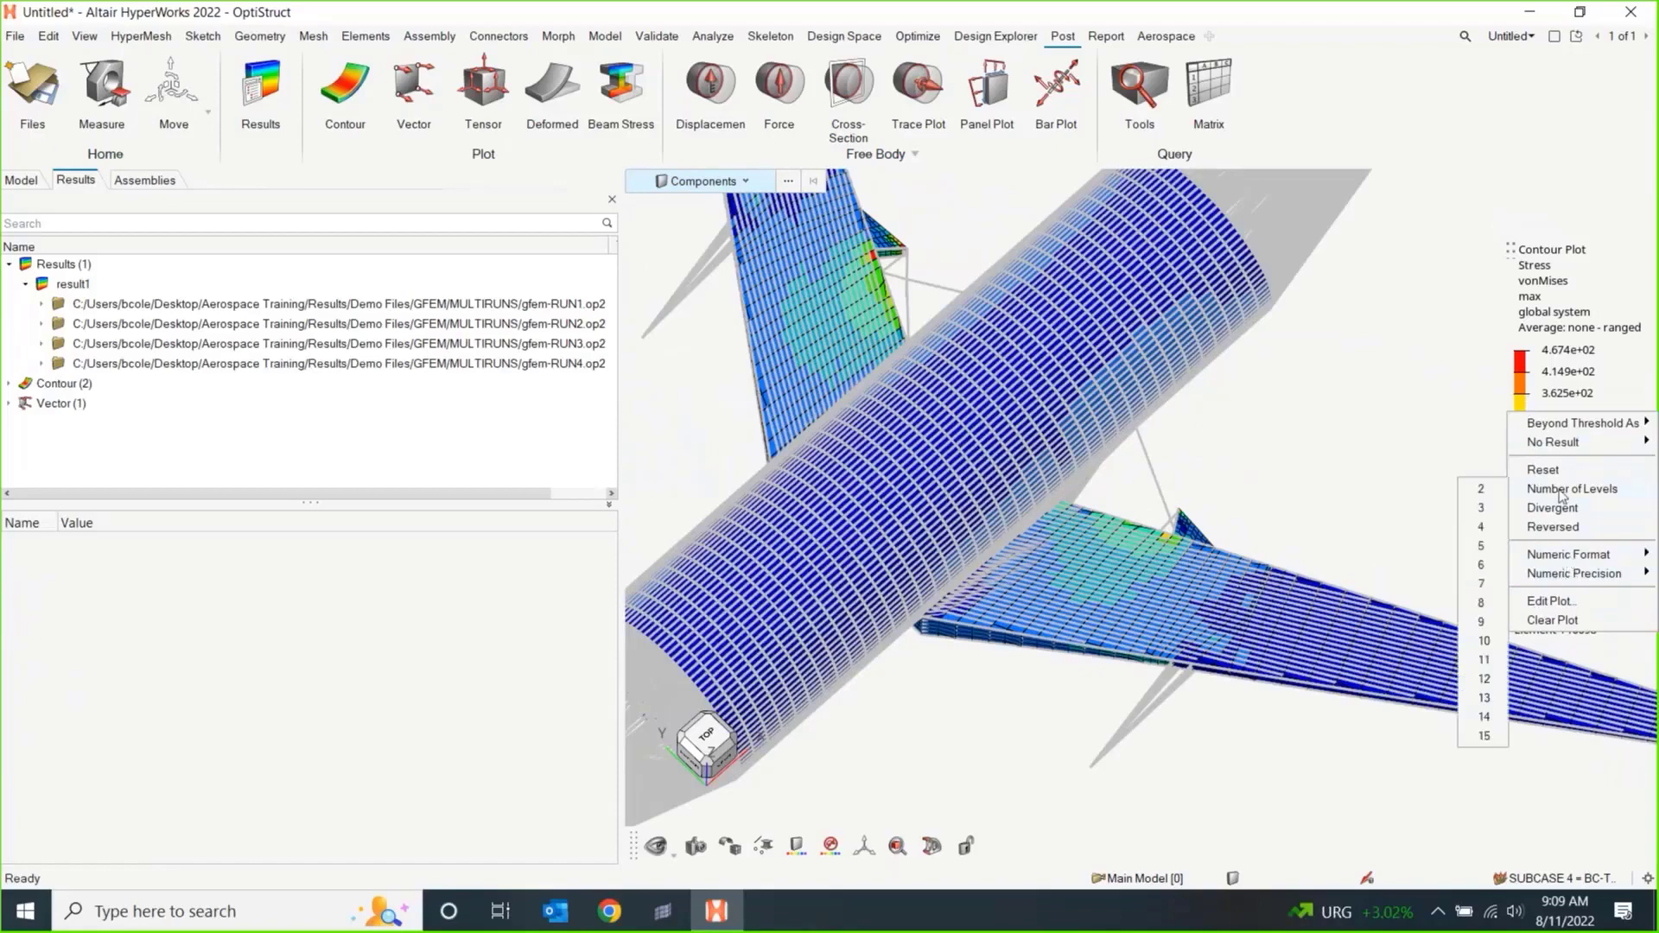
pyautogui.click(1484, 736)
pyautogui.moveTo(1383, 540); pyautogui.dragTo(1338, 589, button='middle')
pyautogui.moveTo(1338, 589); pyautogui.dragTo(1290, 628, button='right')
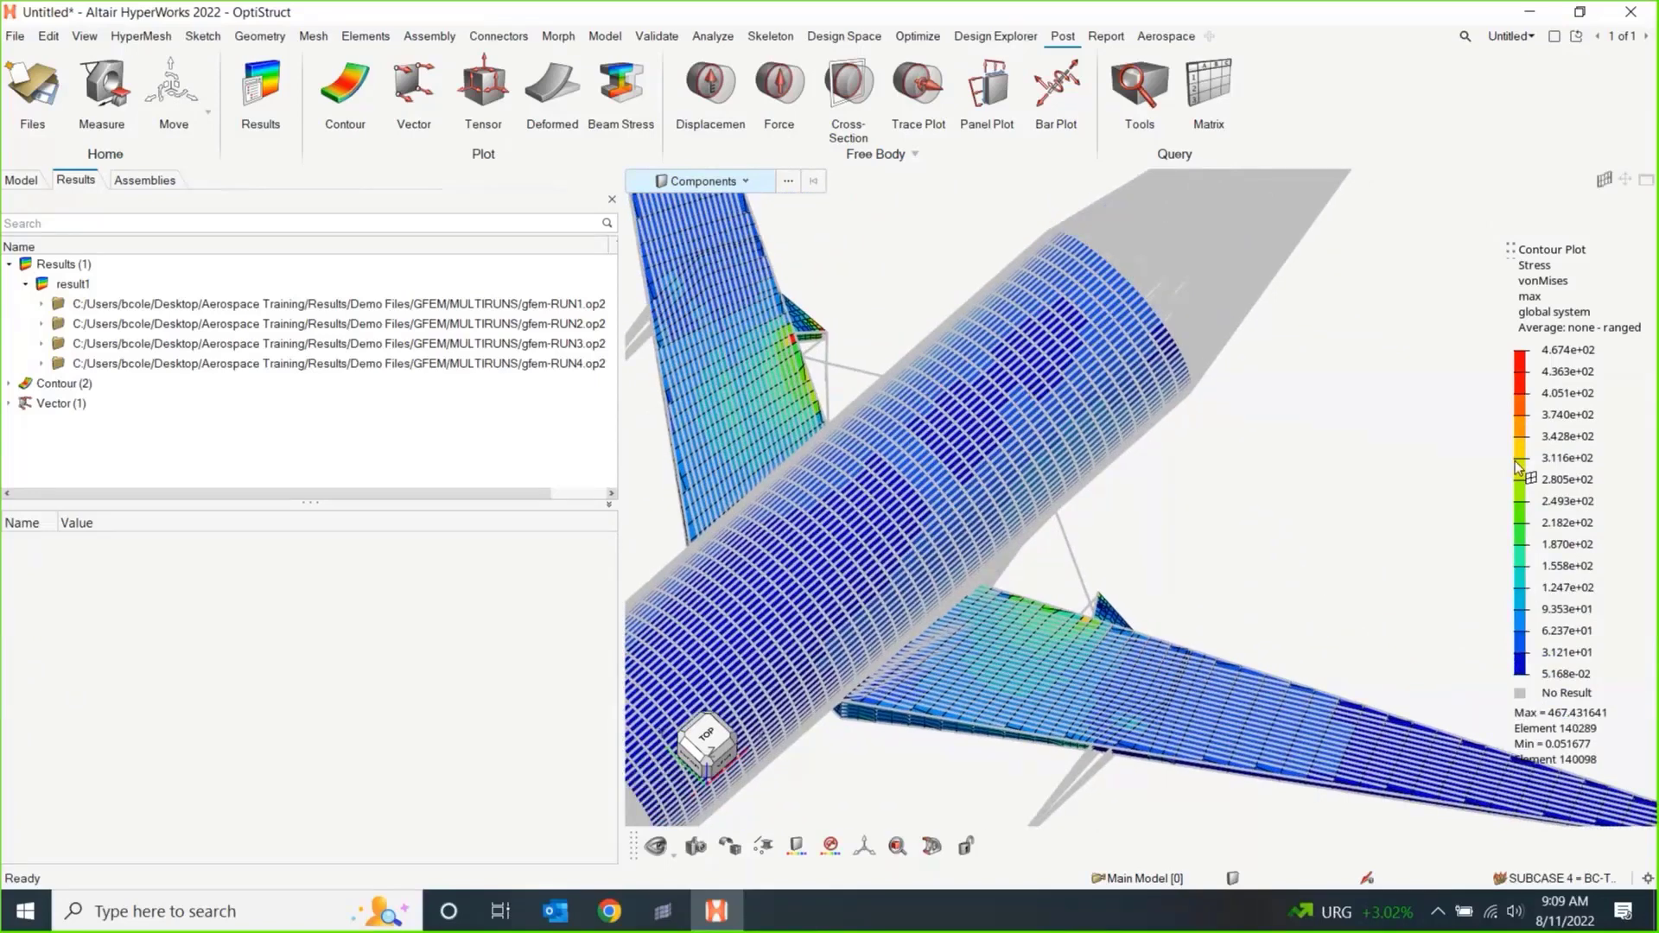
pyautogui.rightClick(1520, 477)
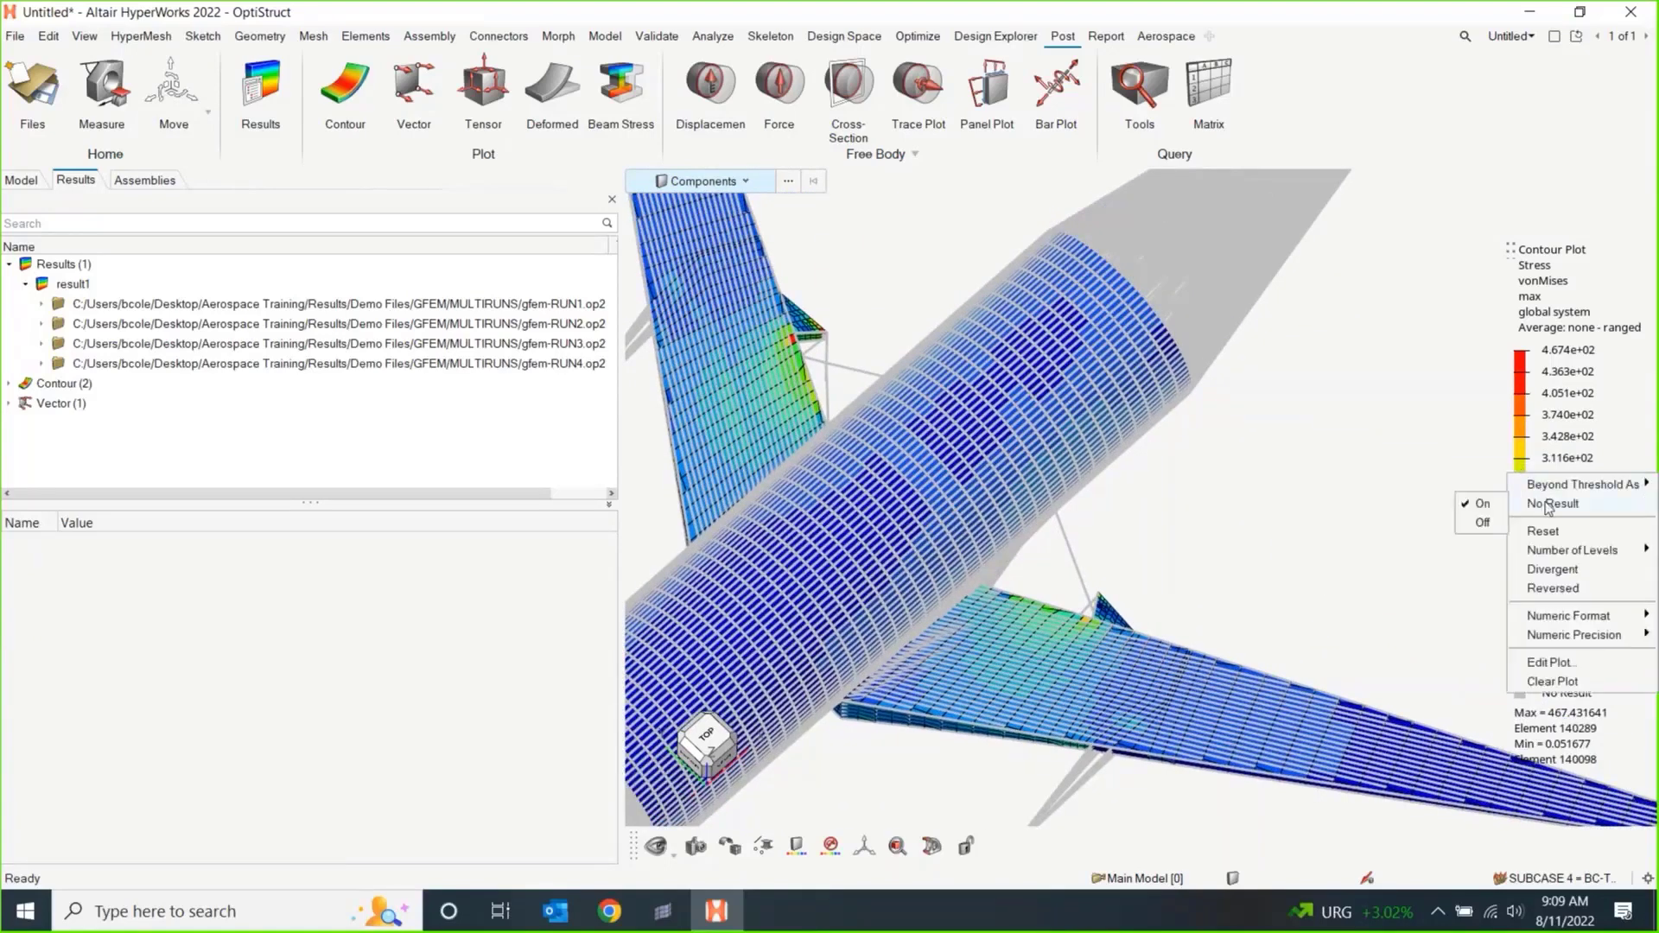
pyautogui.moveTo(1559, 491)
pyautogui.click(1435, 652)
# Examine the von Mises stress distribution over the fuselage, both wings and the wing roots from several angles.
pyautogui.moveTo(1378, 493)
pyautogui.mouseDown(button='middle')
pyautogui.moveTo(1426, 412)
pyautogui.moveTo(1288, 514)
pyautogui.moveTo(1359, 474)
pyautogui.moveTo(1034, 446)
pyautogui.mouseUp(button='middle')
pyautogui.scroll(3, 1034, 446)
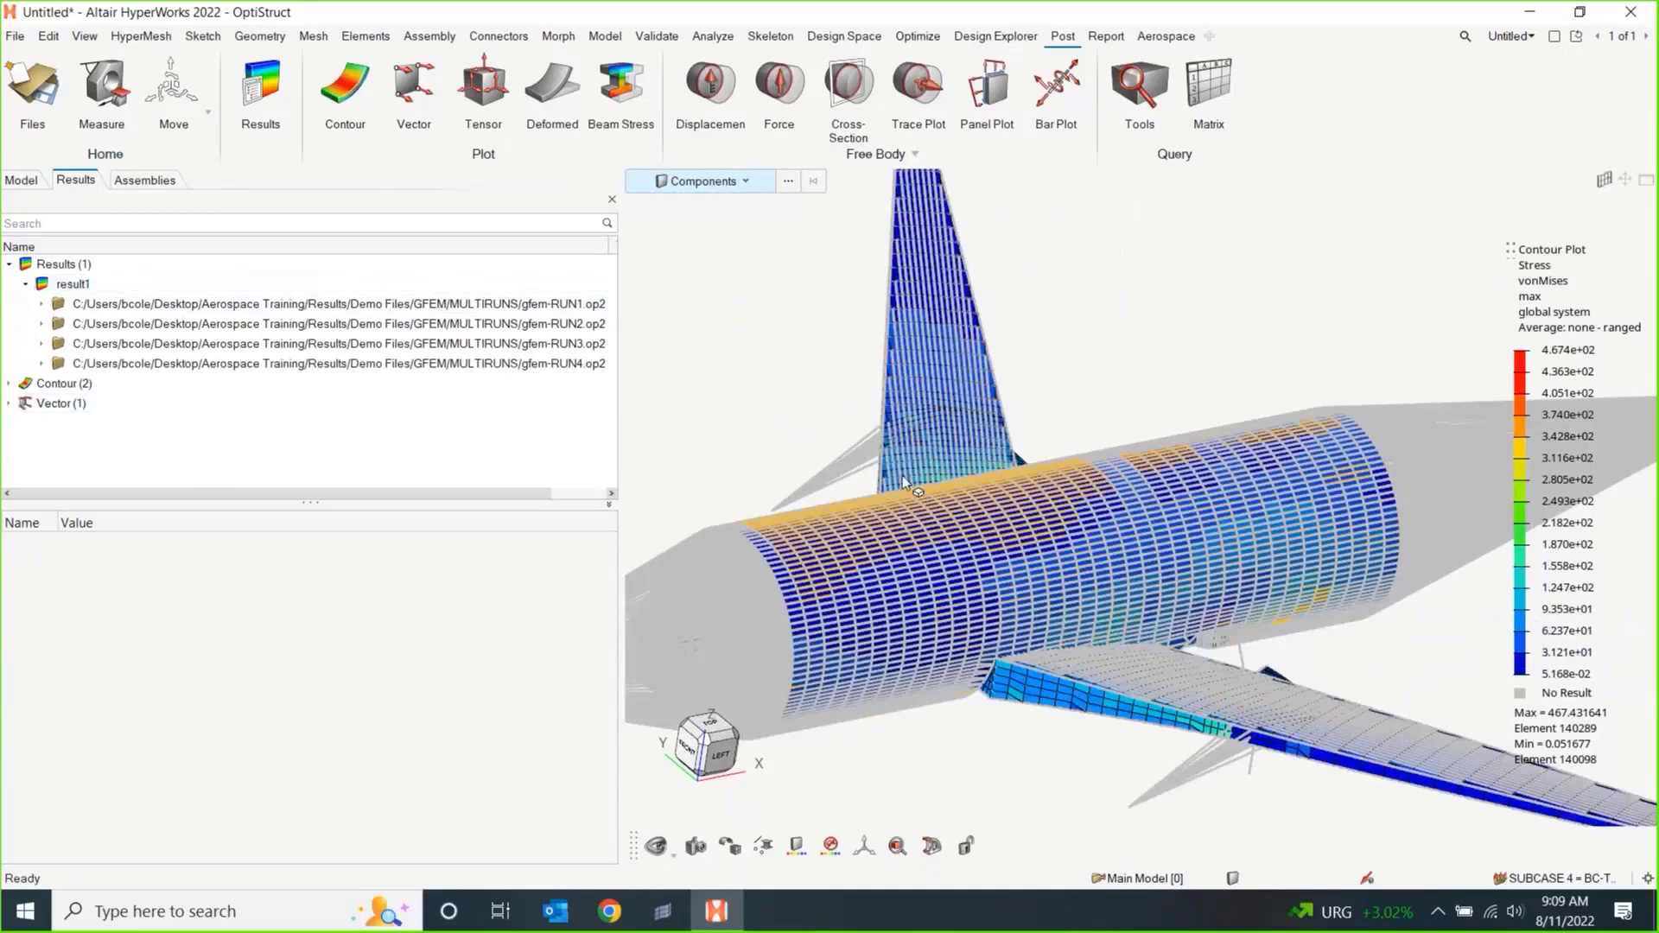
pyautogui.moveTo(743, 437); pyautogui.dragTo(933, 437, button='right')
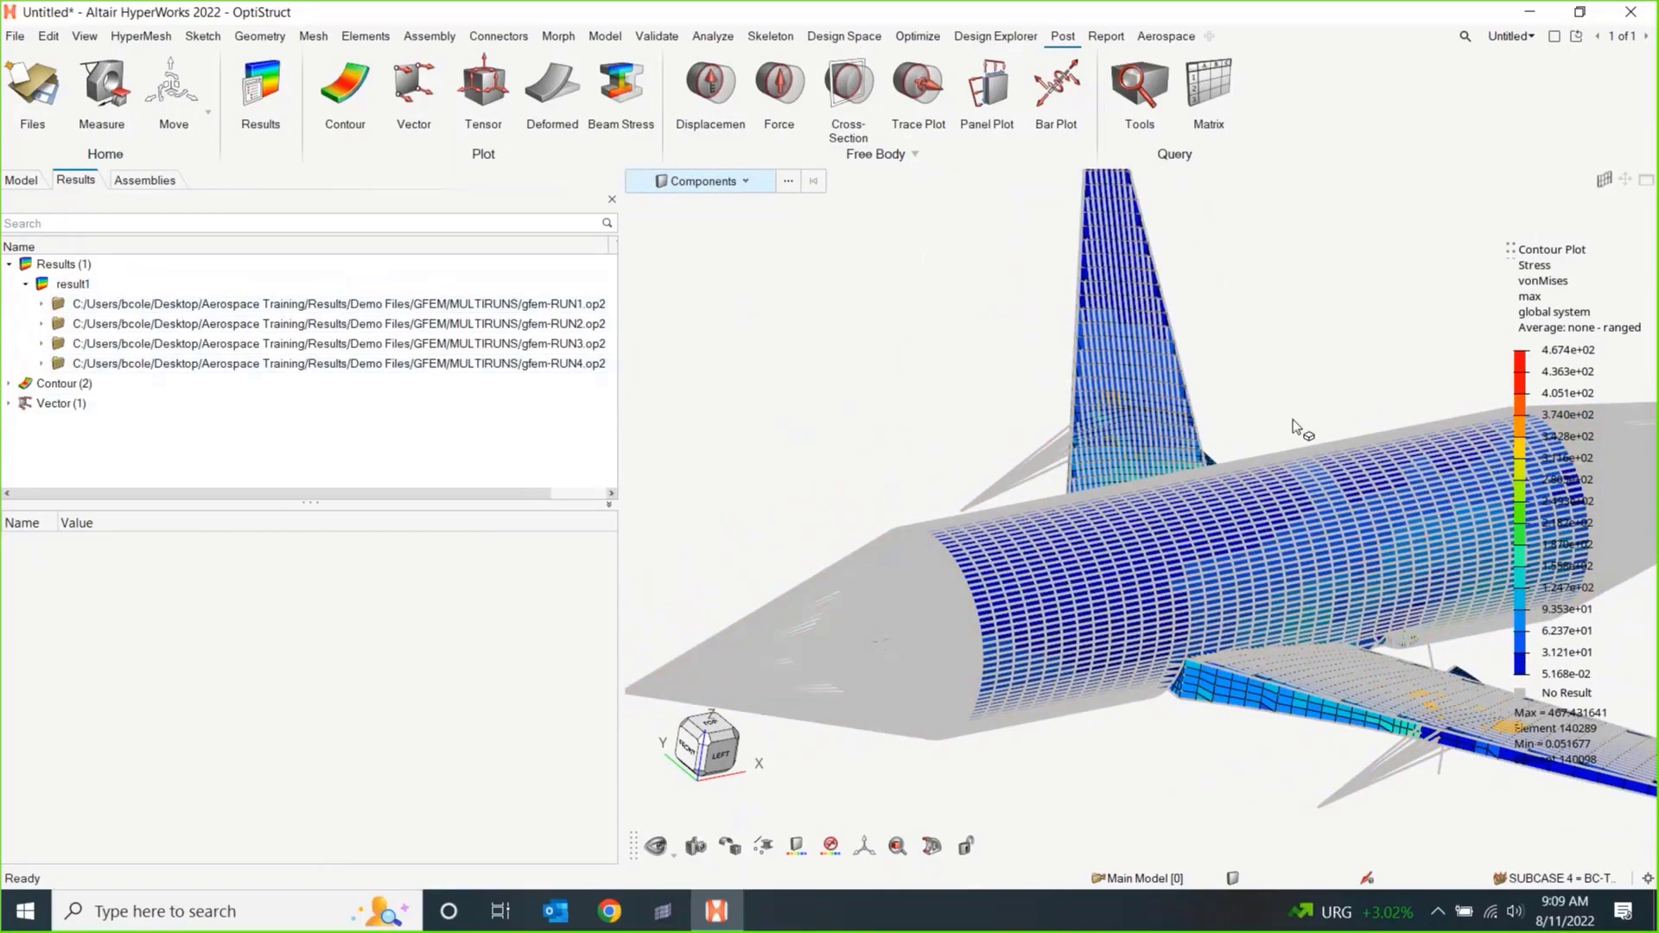
pyautogui.scroll(-4, 1293, 418)
pyautogui.moveTo(1196, 389)
pyautogui.mouseDown(button='middle')
pyautogui.moveTo(1098, 368)
pyautogui.moveTo(1085, 406)
pyautogui.moveTo(1099, 435)
pyautogui.mouseUp(button='middle')
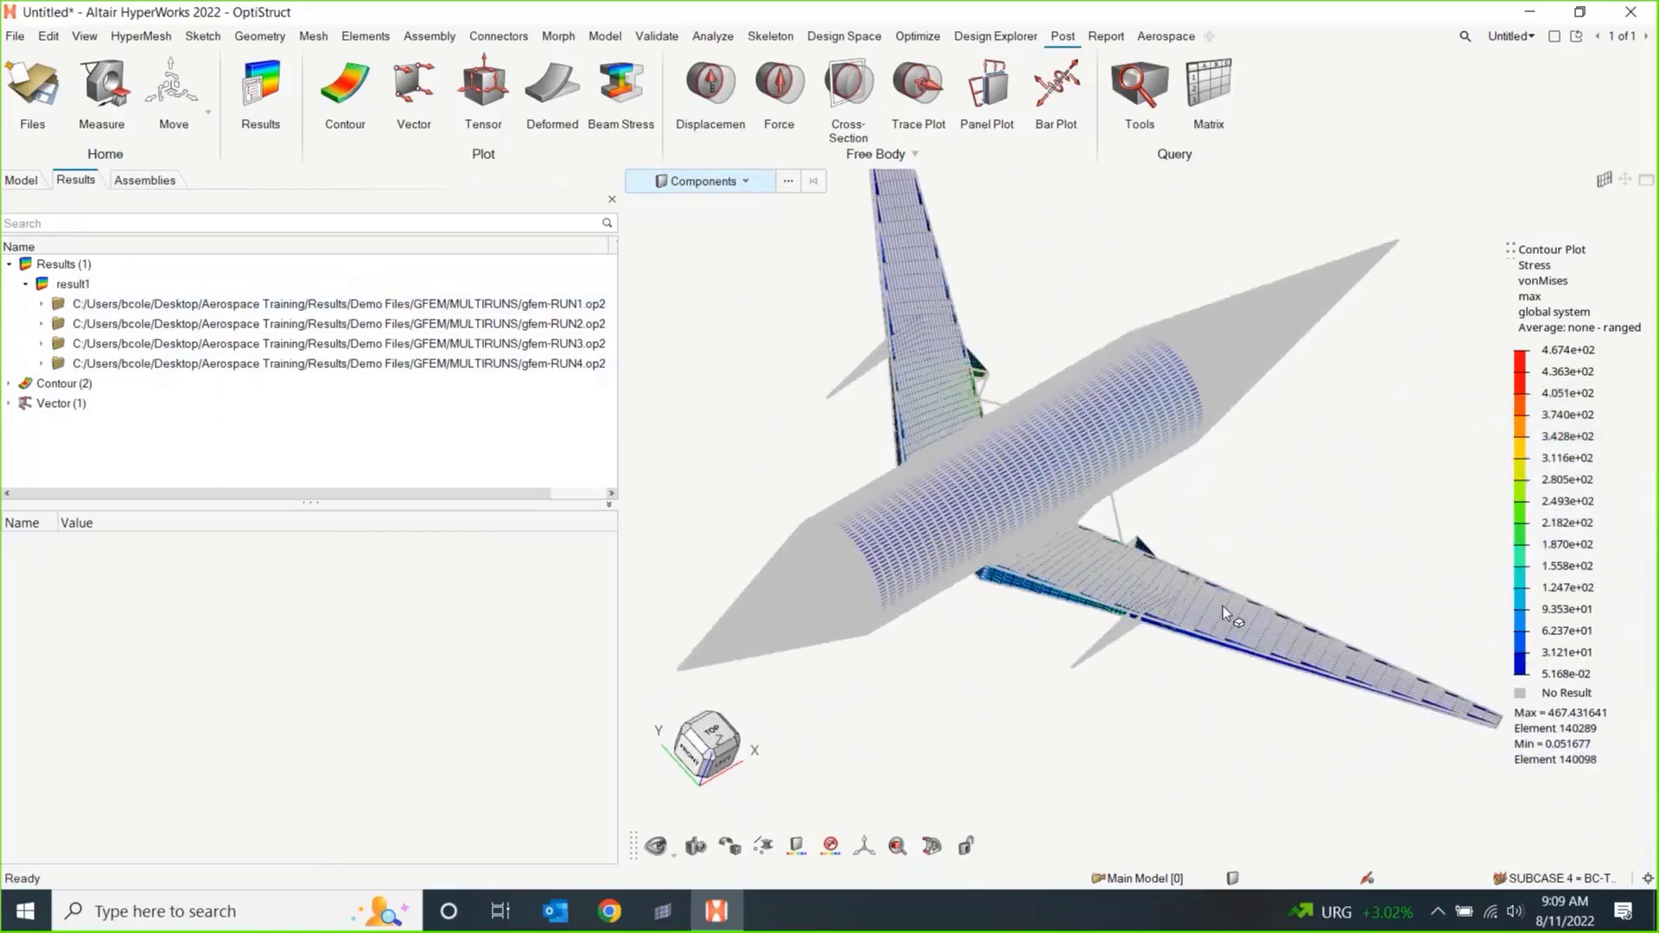
pyautogui.scroll(2, 1222, 605)
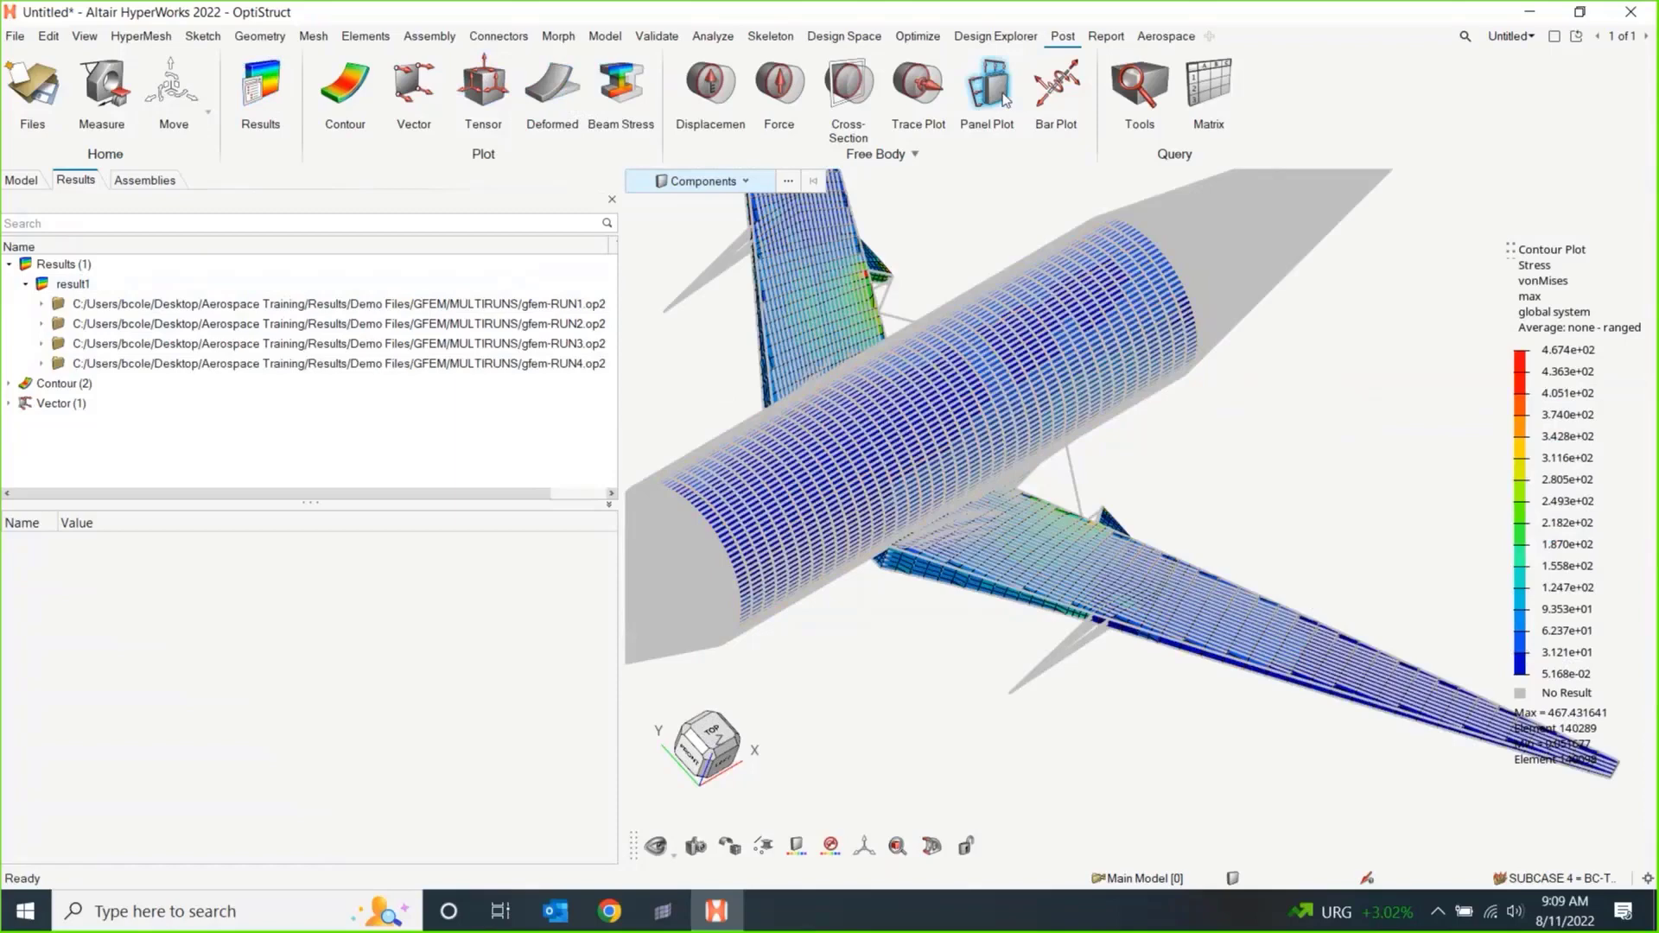
pyautogui.moveTo(1321, 432); pyautogui.dragTo(1164, 560, button='right')
pyautogui.scroll(-3, 1387, 543)
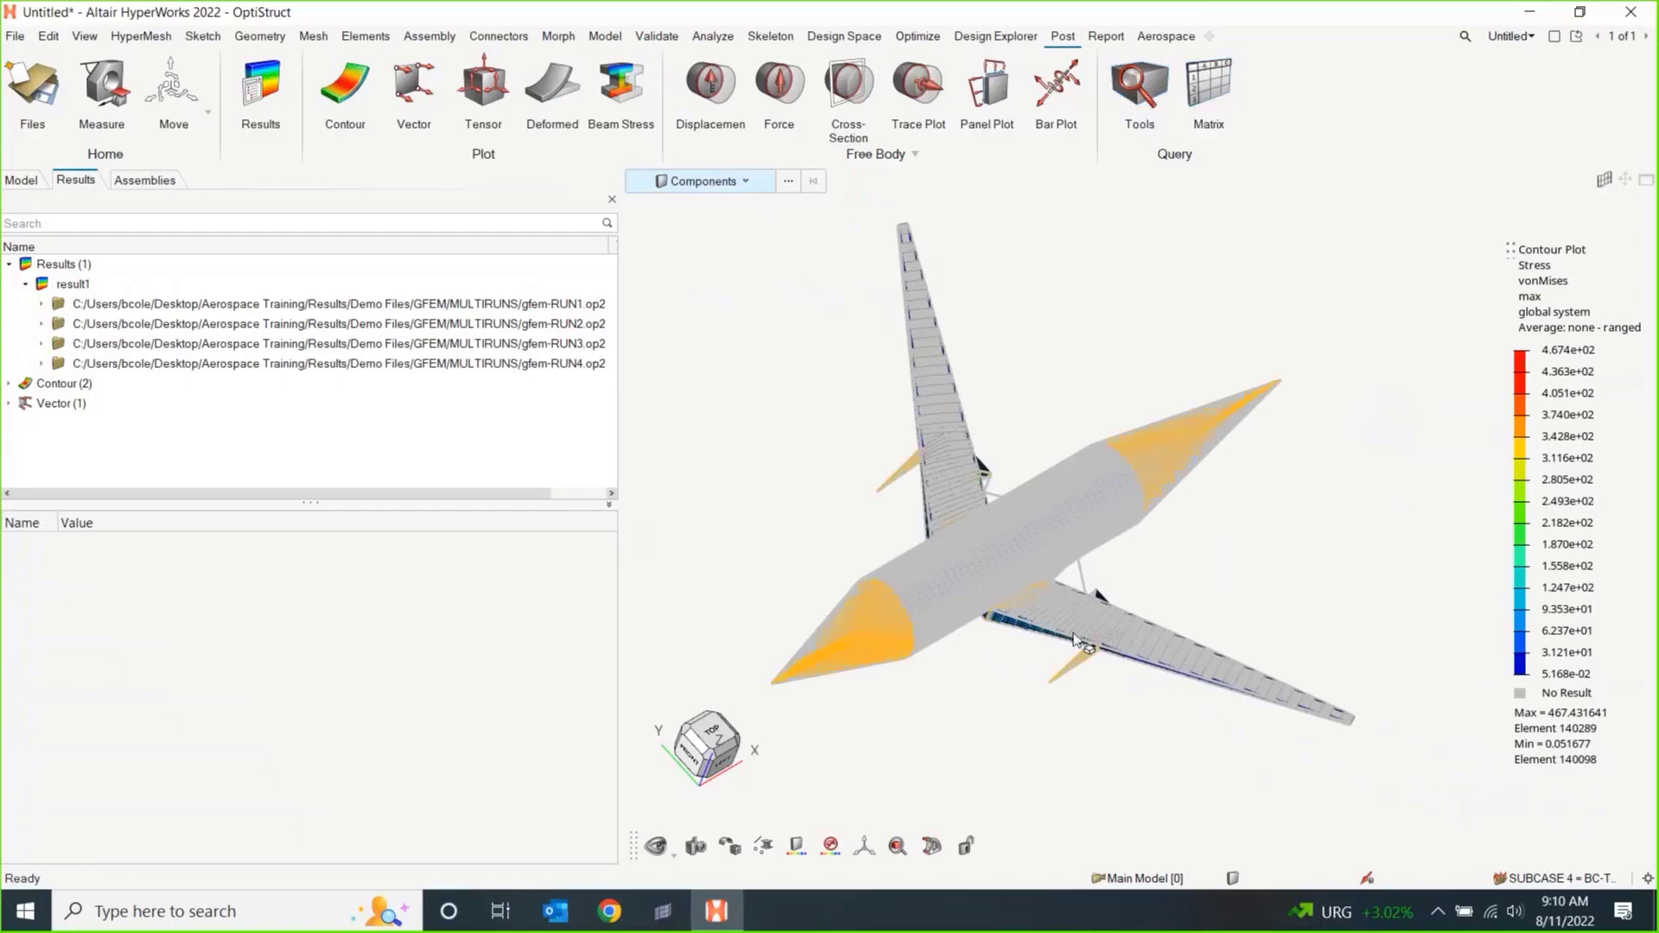
pyautogui.scroll(5, 1074, 640)
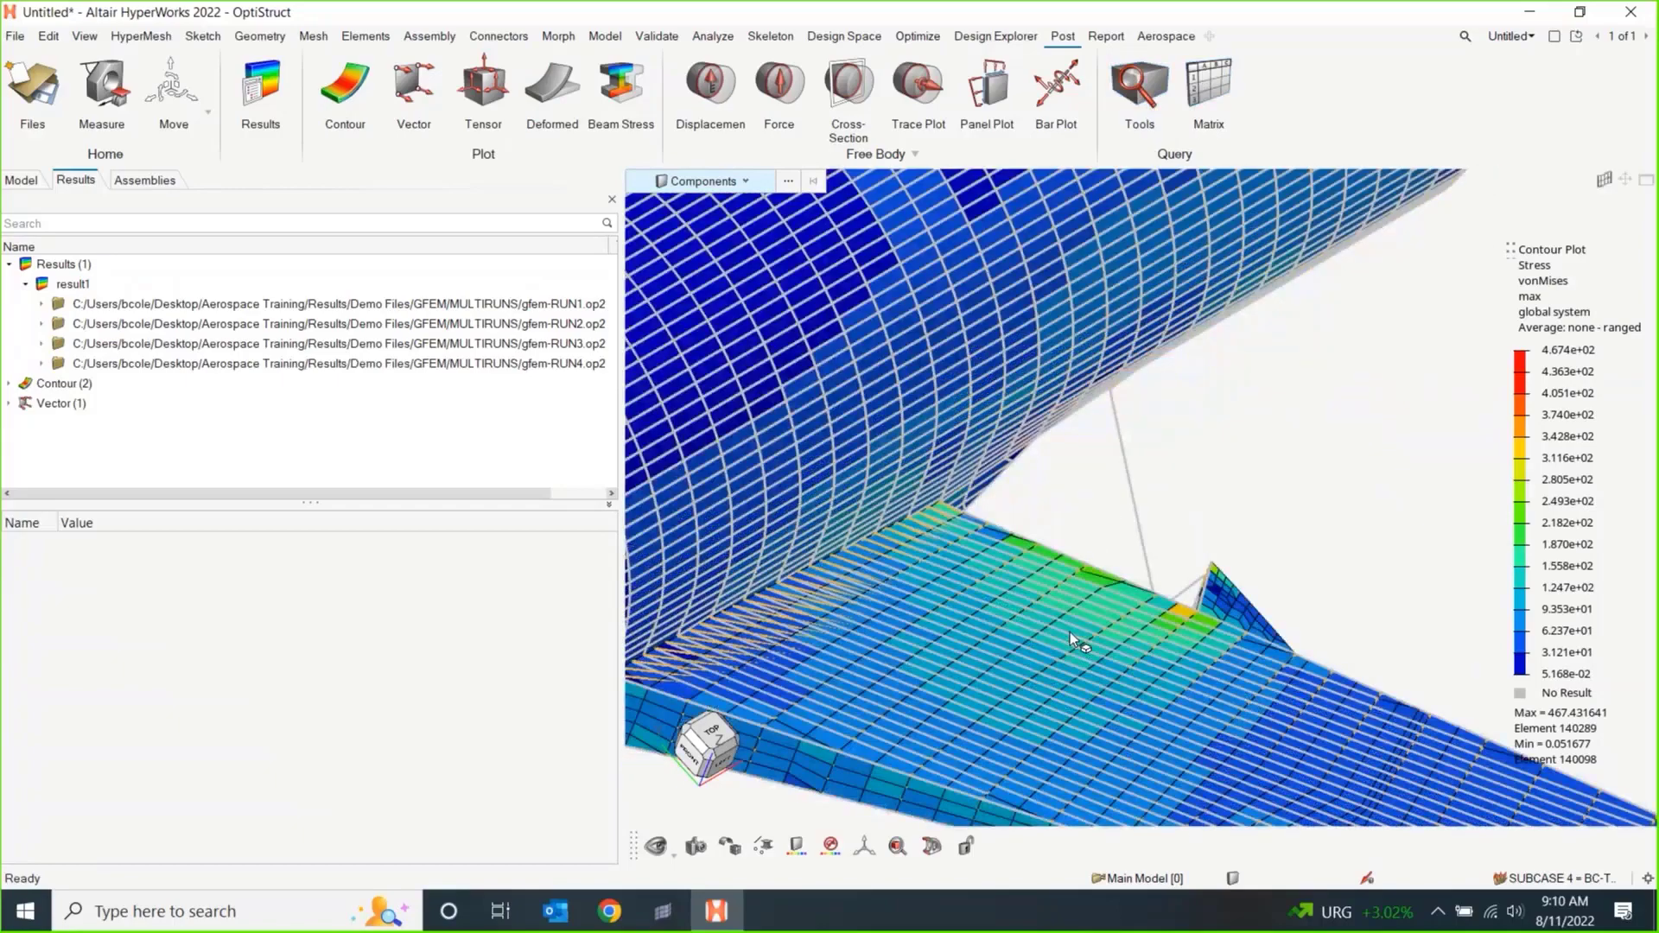
pyautogui.moveTo(1070, 631); pyautogui.dragTo(1196, 510, button='middle')
pyautogui.moveTo(1136, 714); pyautogui.dragTo(1047, 419, button='middle')
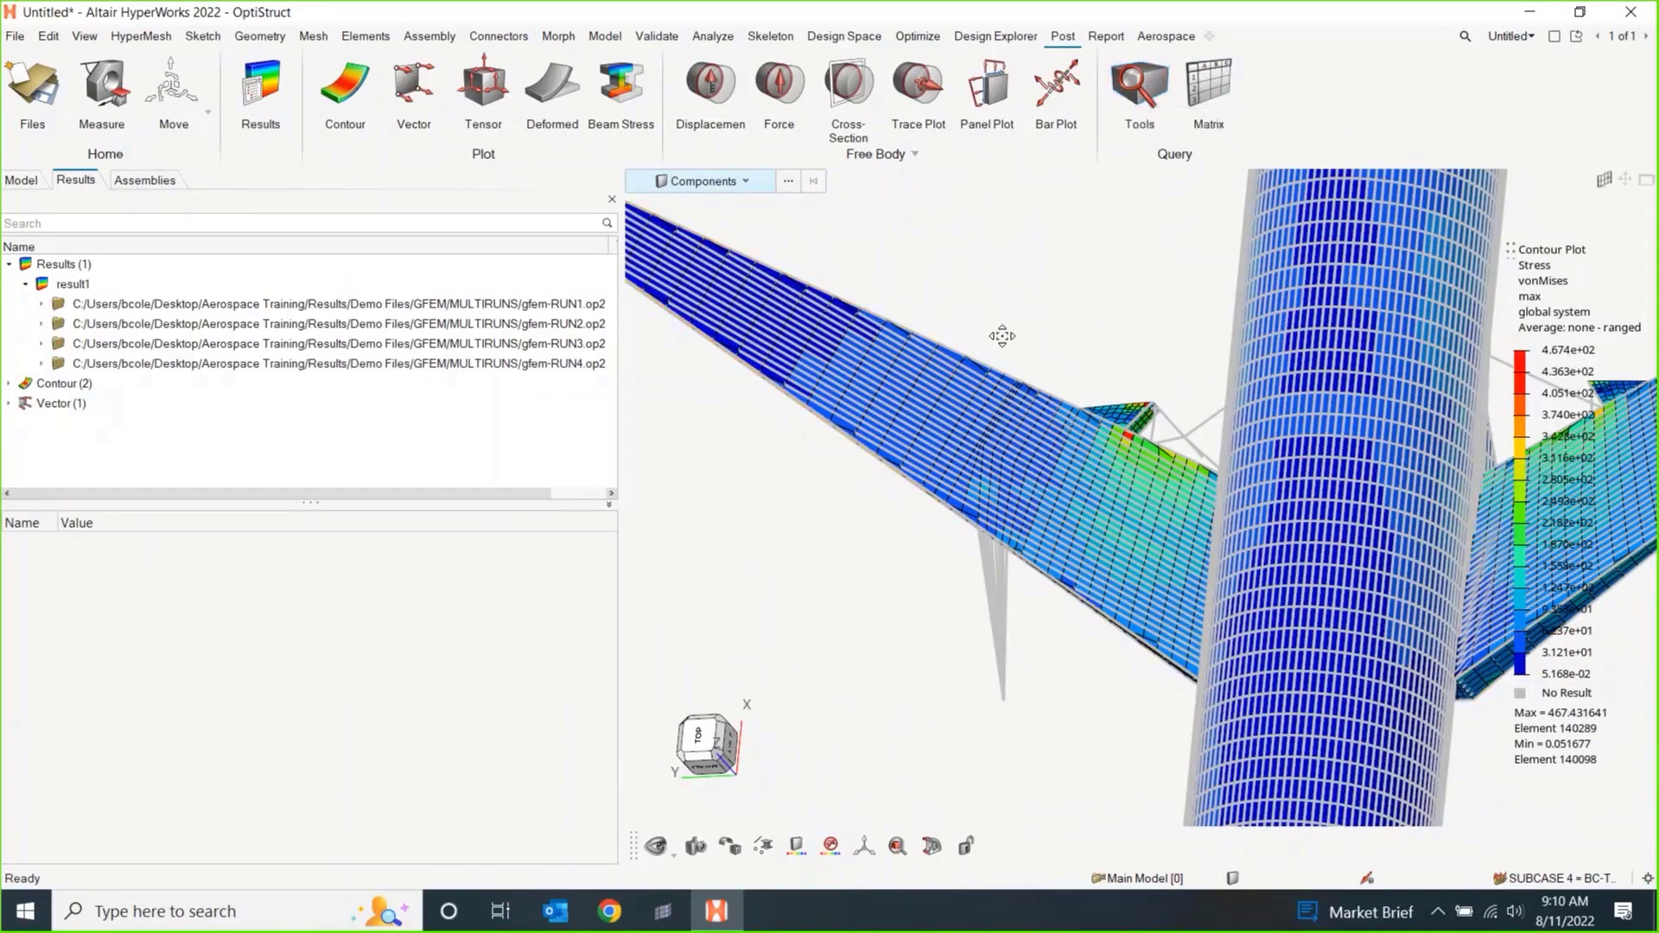
# Open the Matrix Browser with the wing's stress hot spot in view.
pyautogui.moveTo(1000, 333); pyautogui.dragTo(1002, 419, button='middle')
pyautogui.moveTo(1002, 420); pyautogui.dragTo(942, 490, button='right')
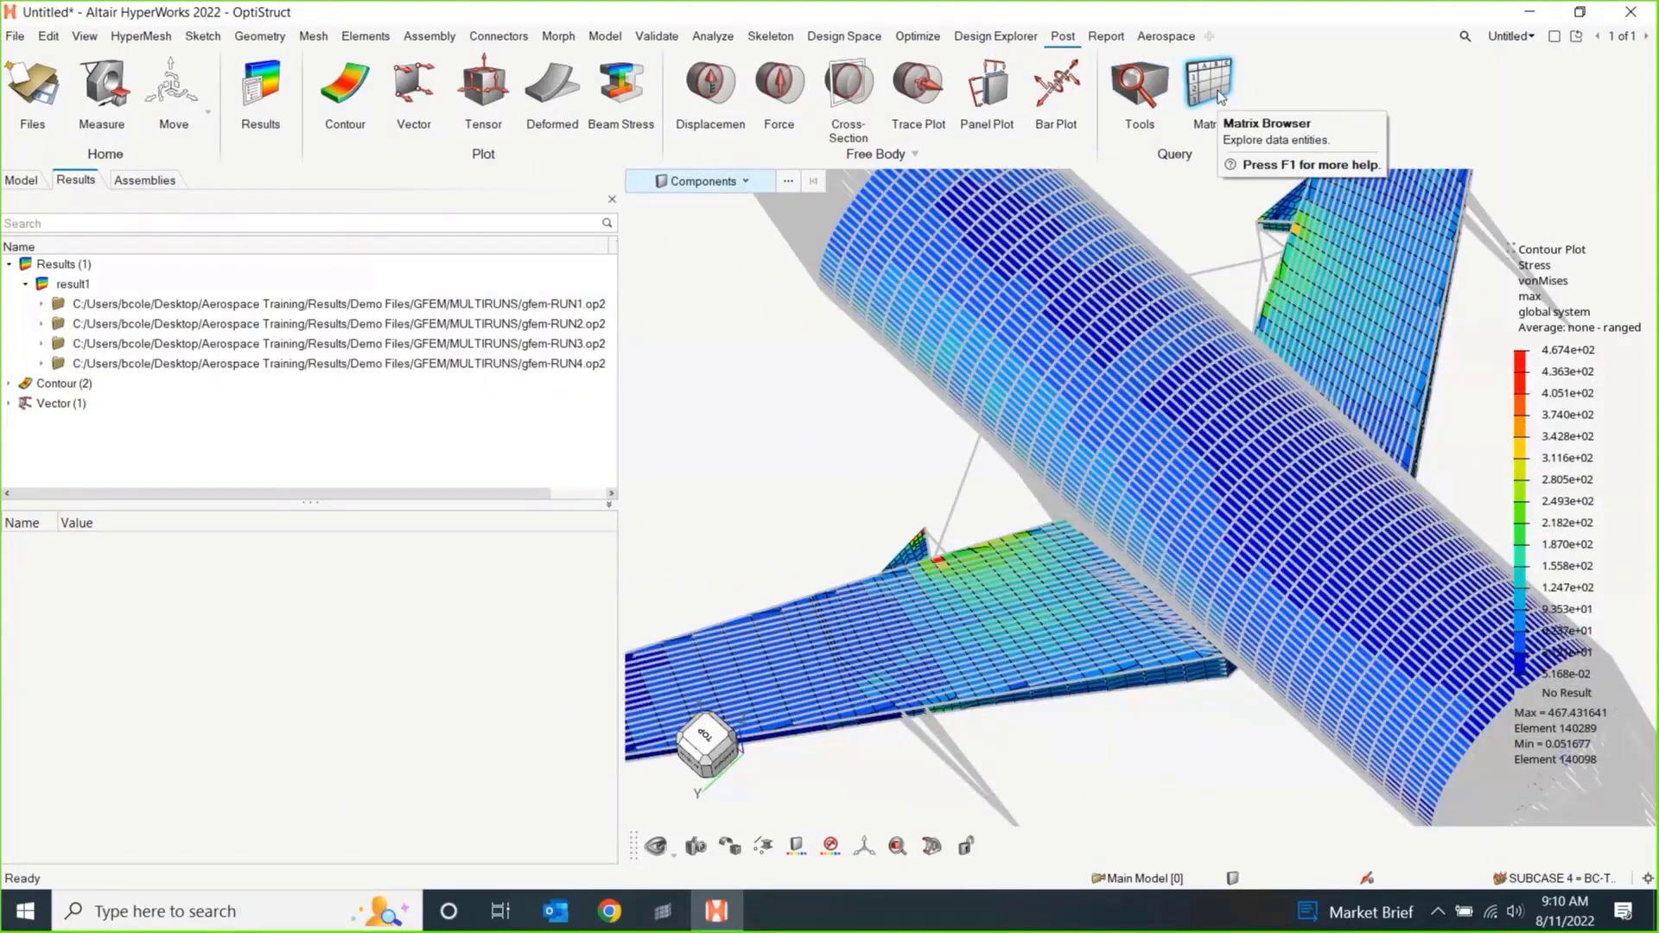
pyautogui.click(1221, 98)
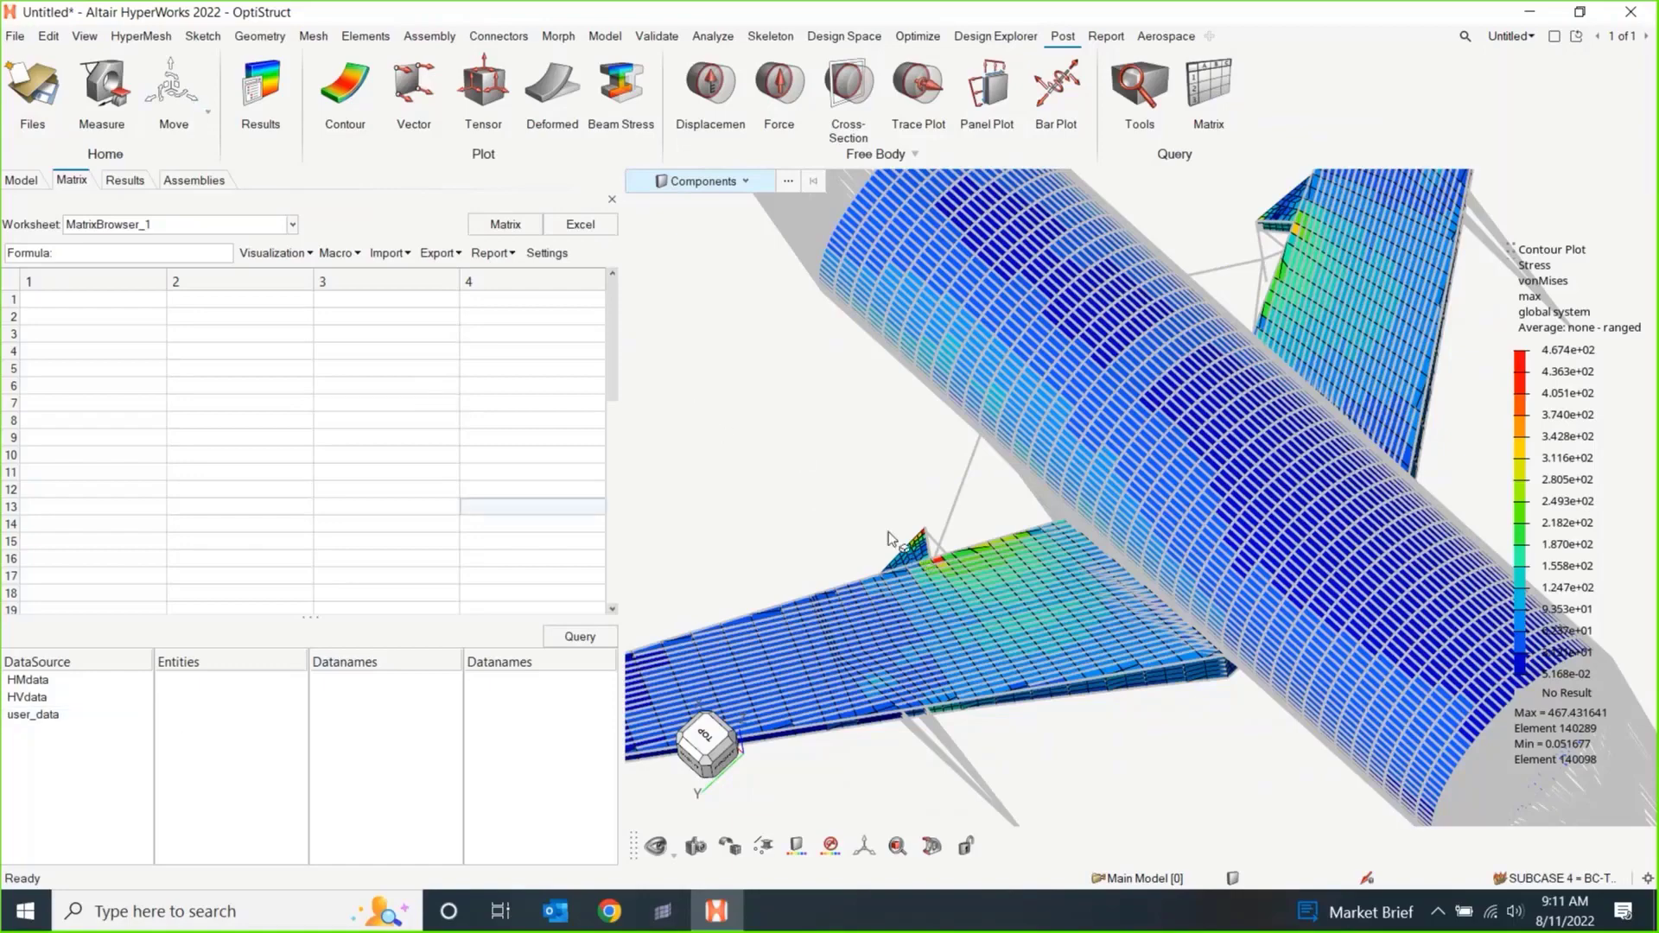
# Start a query of the HMdata elements in the Matrix Browser, with the wing's red stress hot spot in close view.
pyautogui.scroll(3, 927, 415)
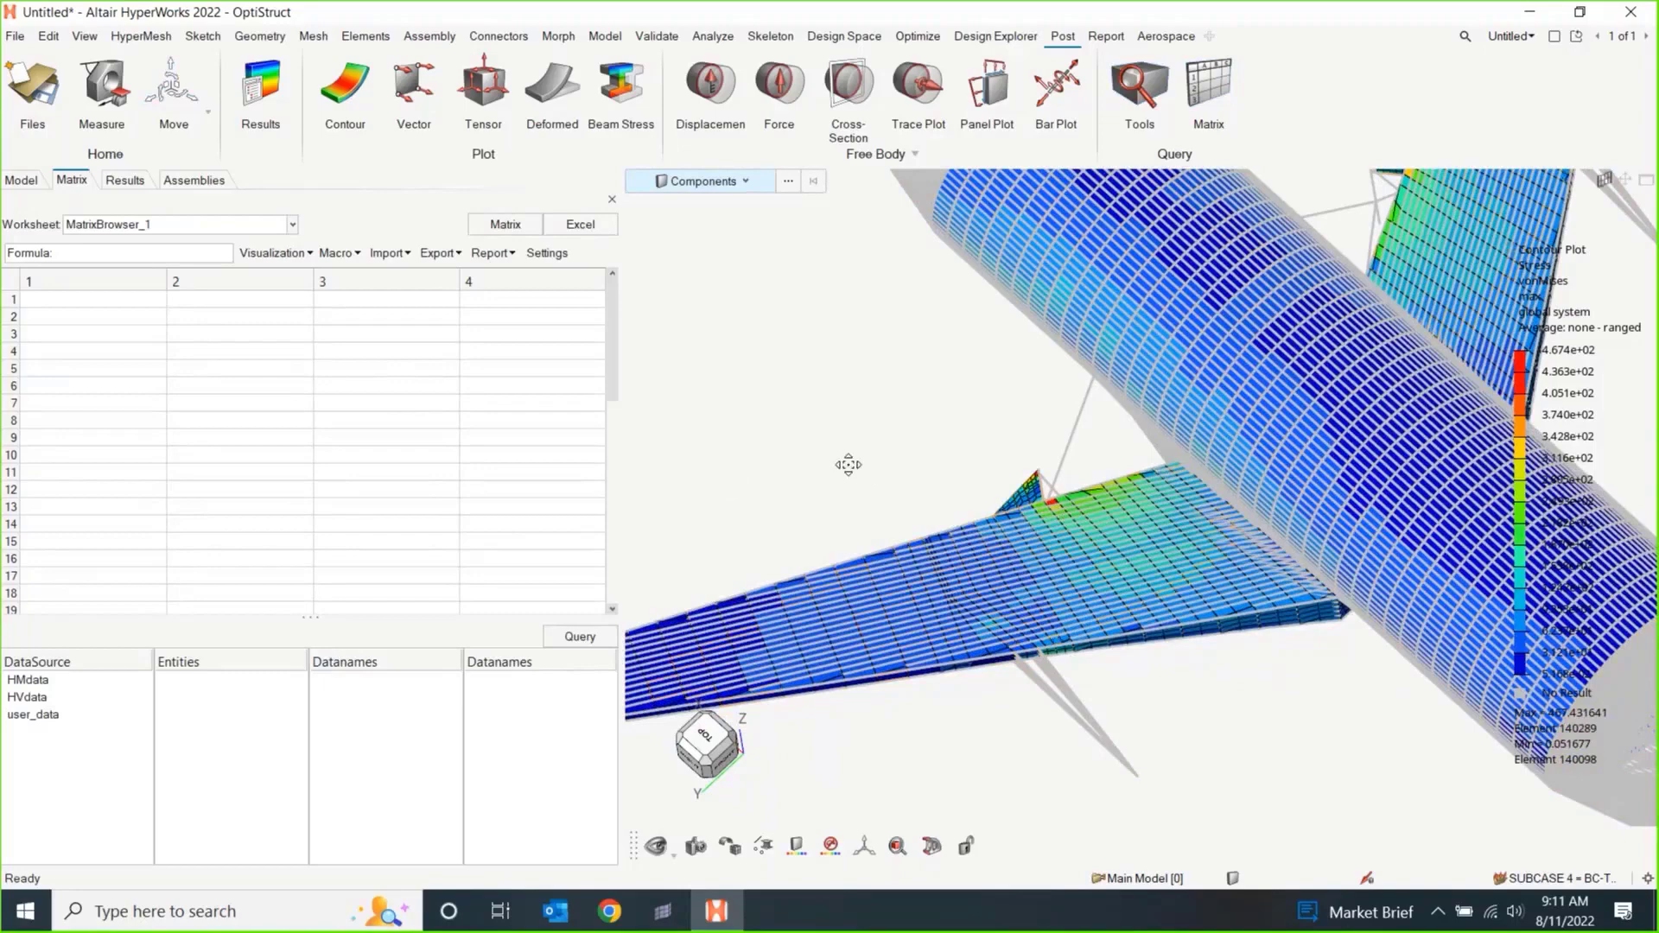
pyautogui.scroll(-2, 842, 461)
pyautogui.scroll(3, 829, 456)
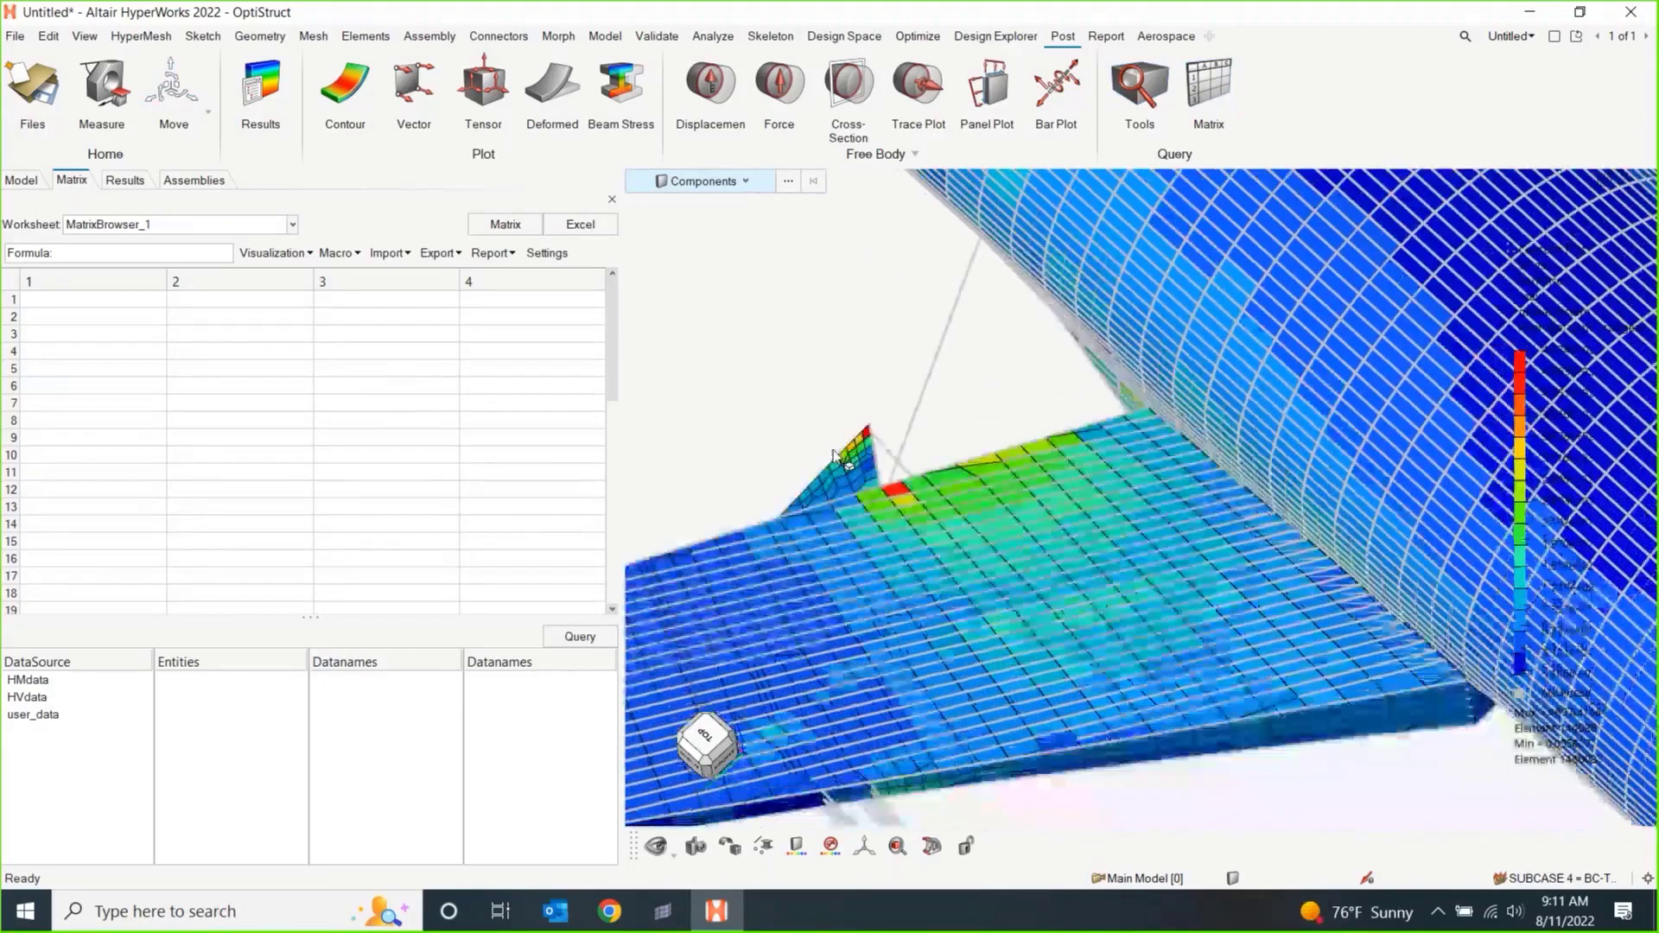
pyautogui.moveTo(899, 495)
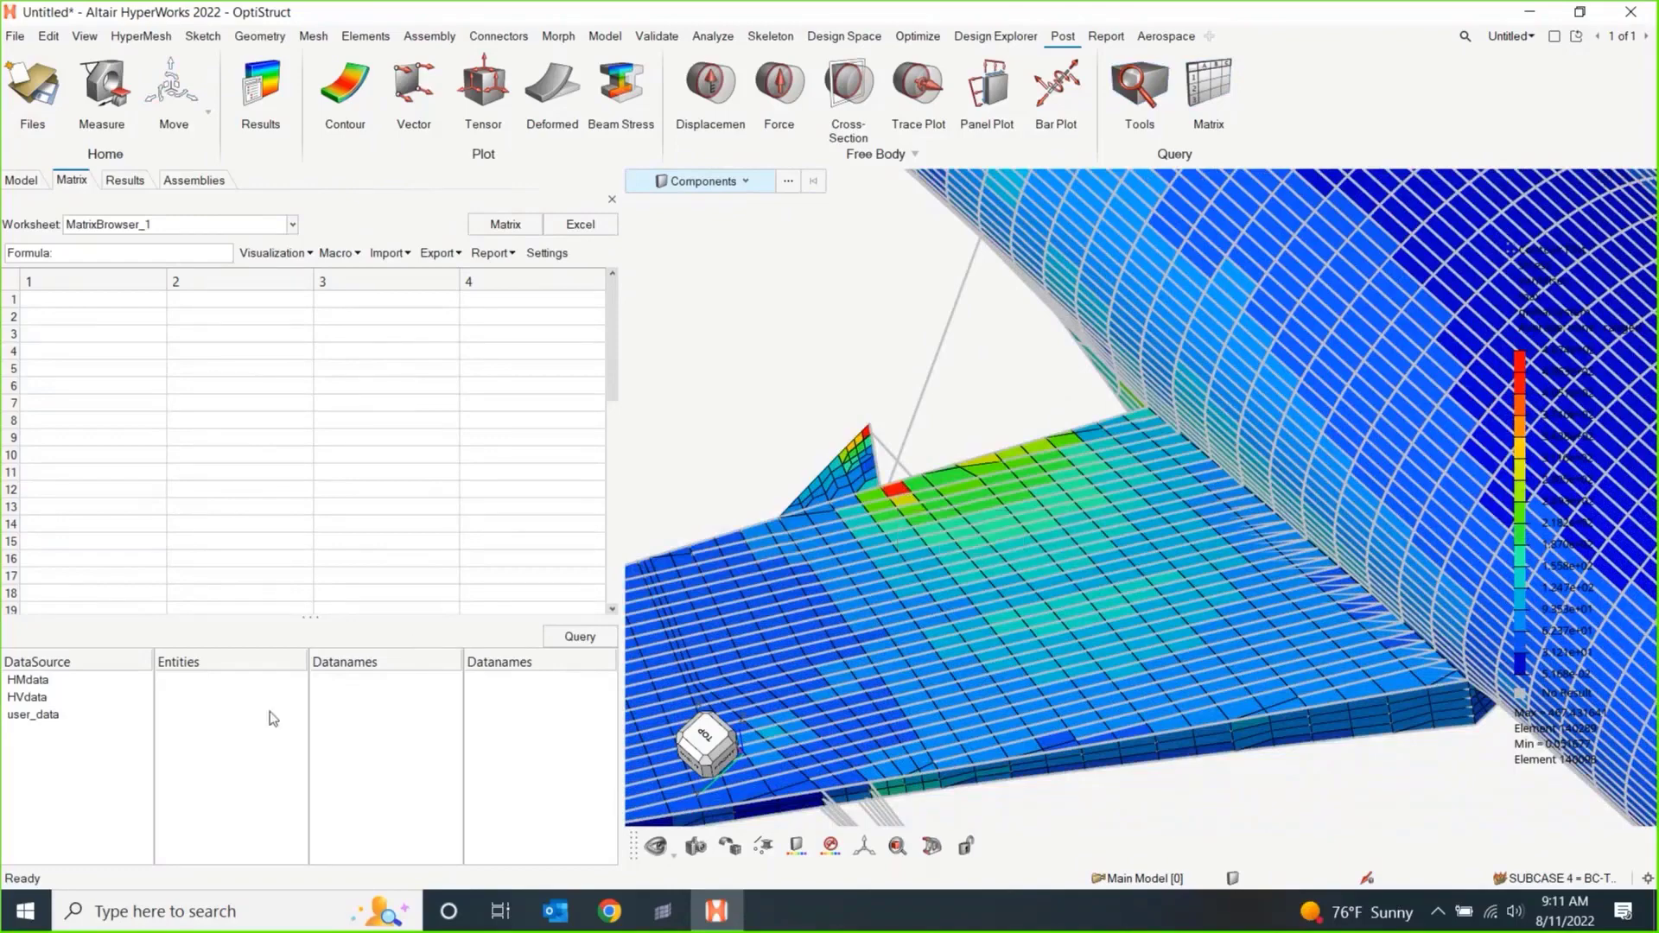
pyautogui.click(52, 683)
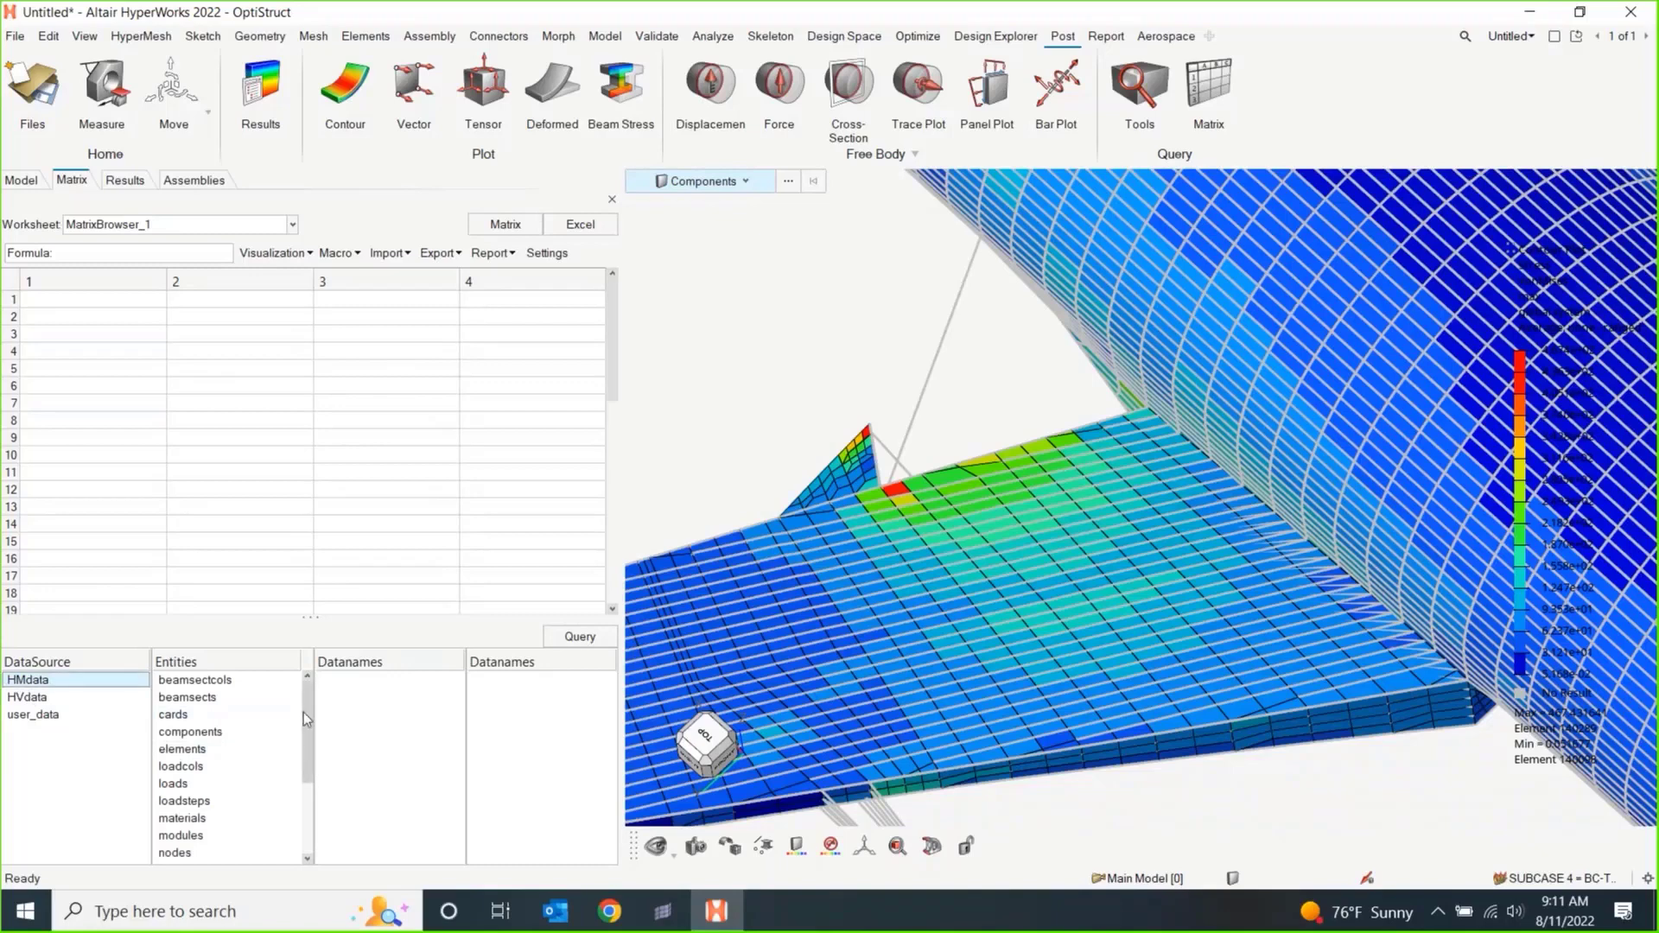
pyautogui.moveTo(304, 712)
pyautogui.mouseDown()
pyautogui.moveTo(301, 772)
pyautogui.moveTo(309, 710)
pyautogui.mouseUp()
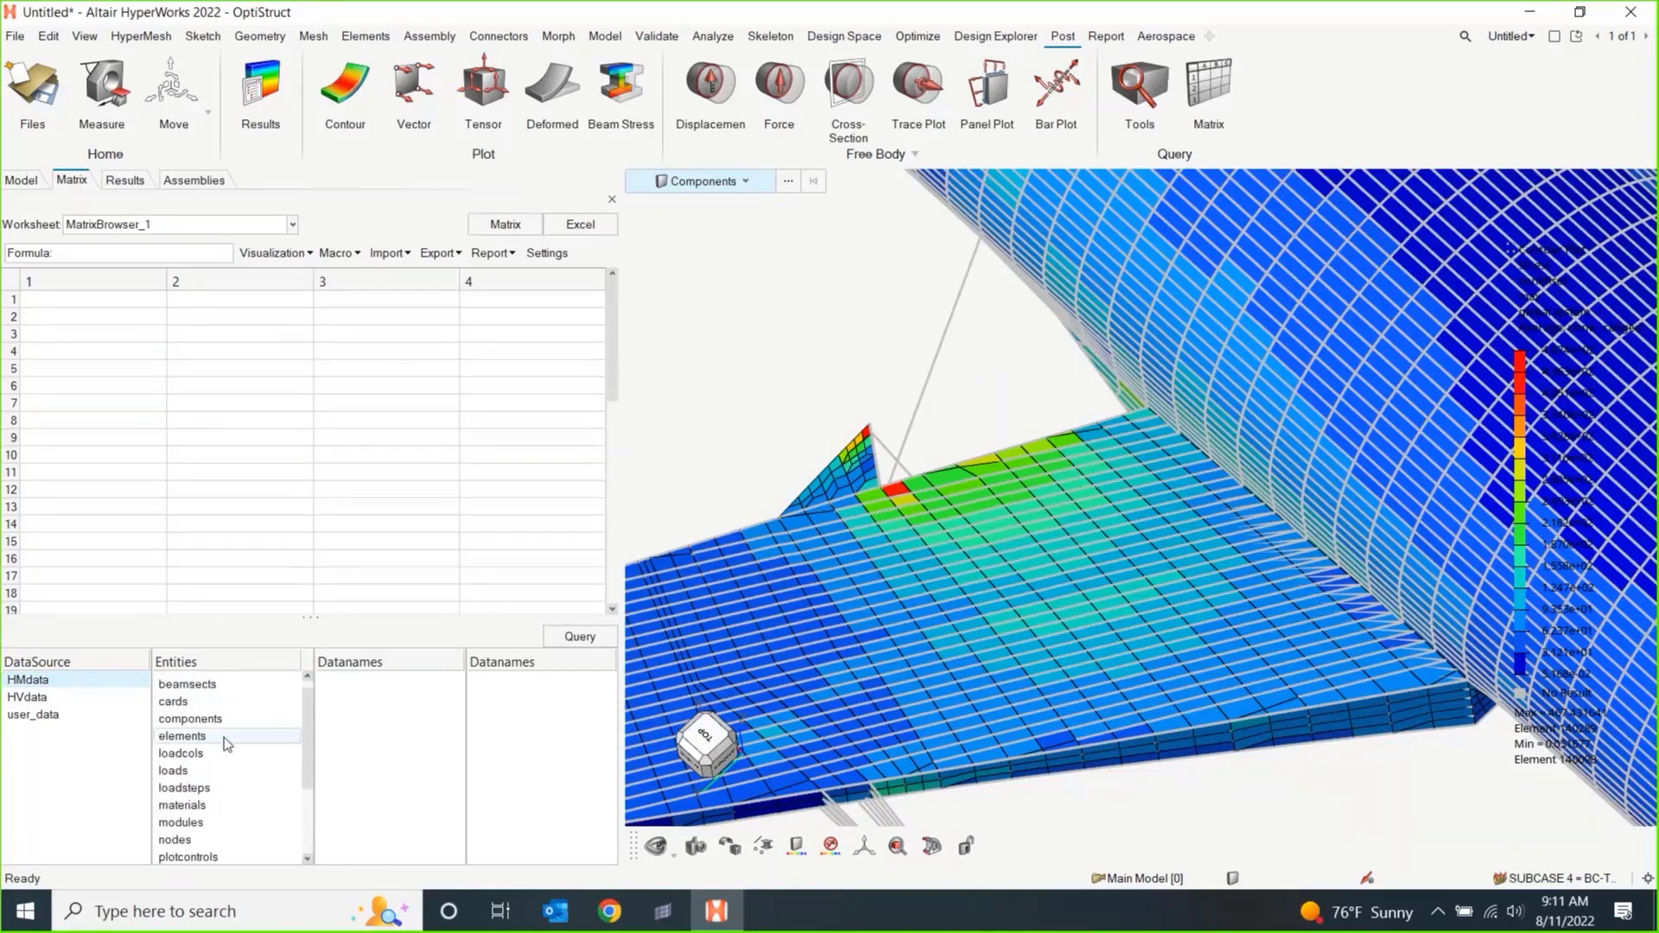
pyautogui.click(221, 738)
pyautogui.click(594, 640)
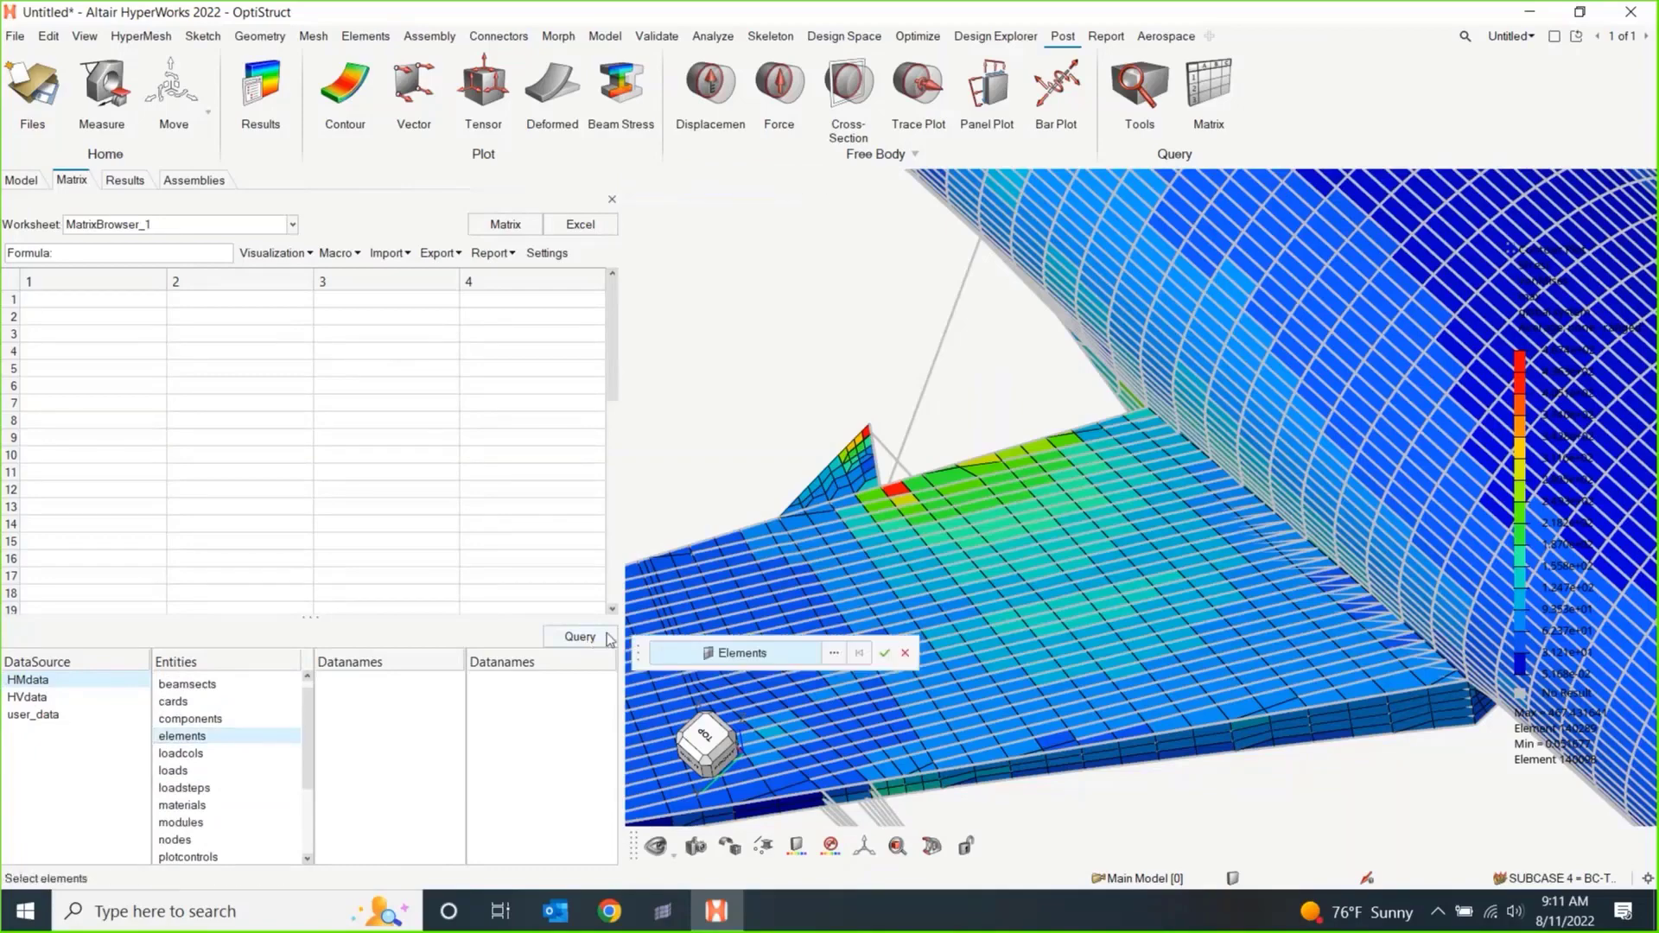
# Pick five elements around the stress hot spots on the wing edge and adjoining fin and list them in the worksheet.
pyautogui.scroll(2, 897, 488)
pyautogui.click(897, 480)
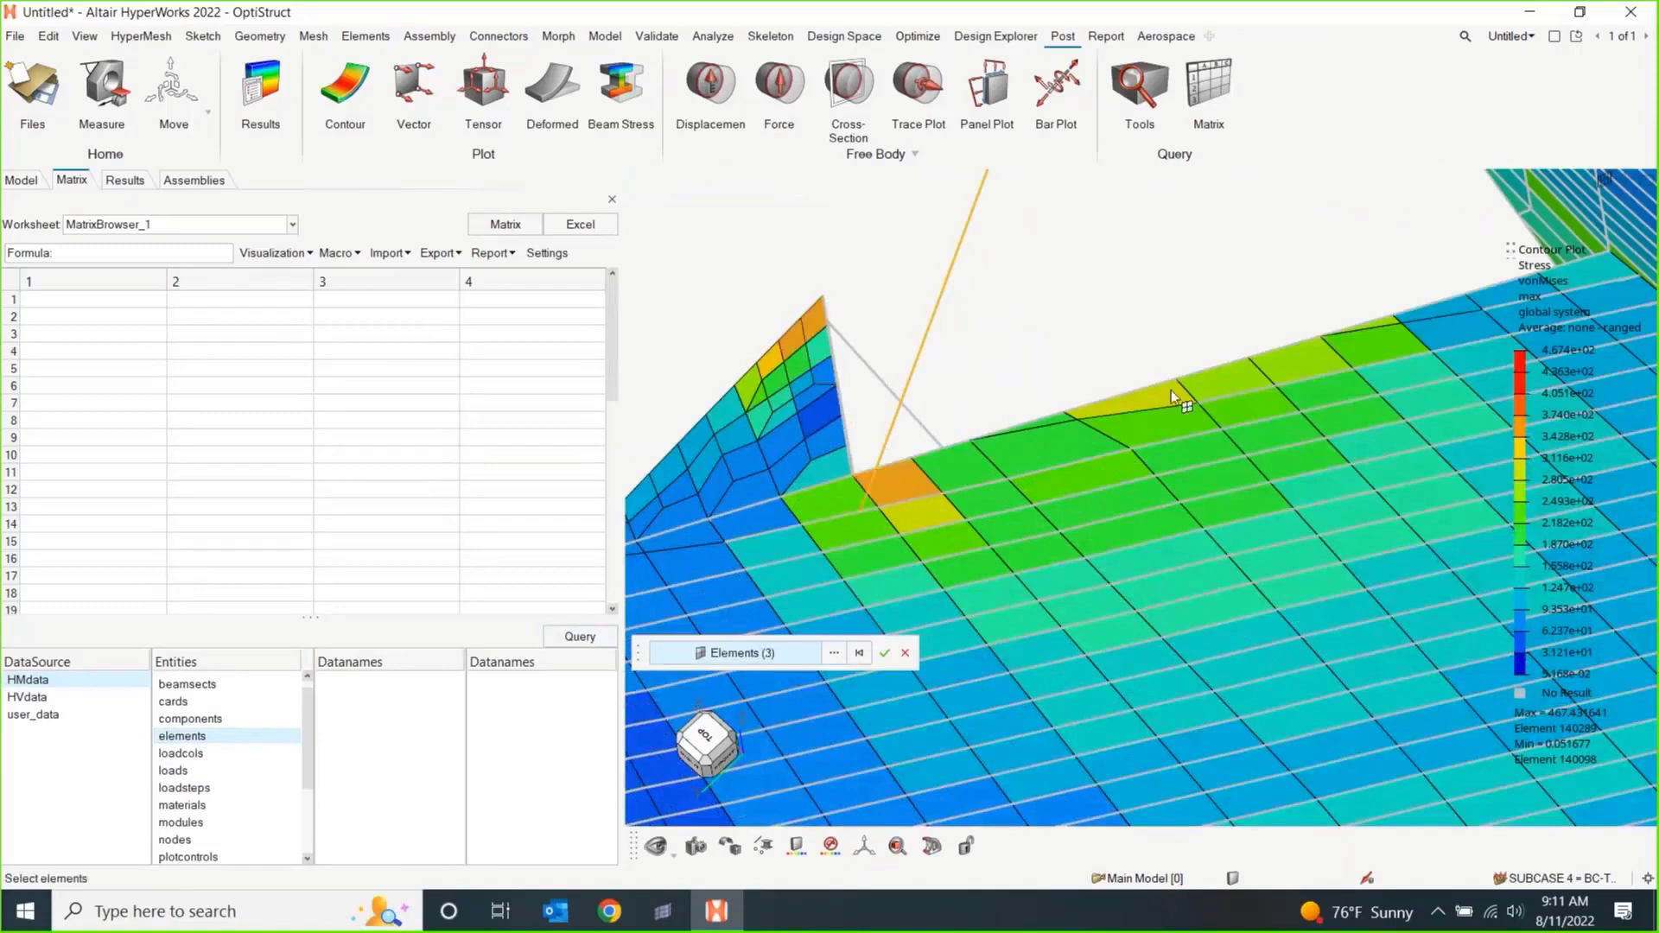
pyautogui.click(1170, 396)
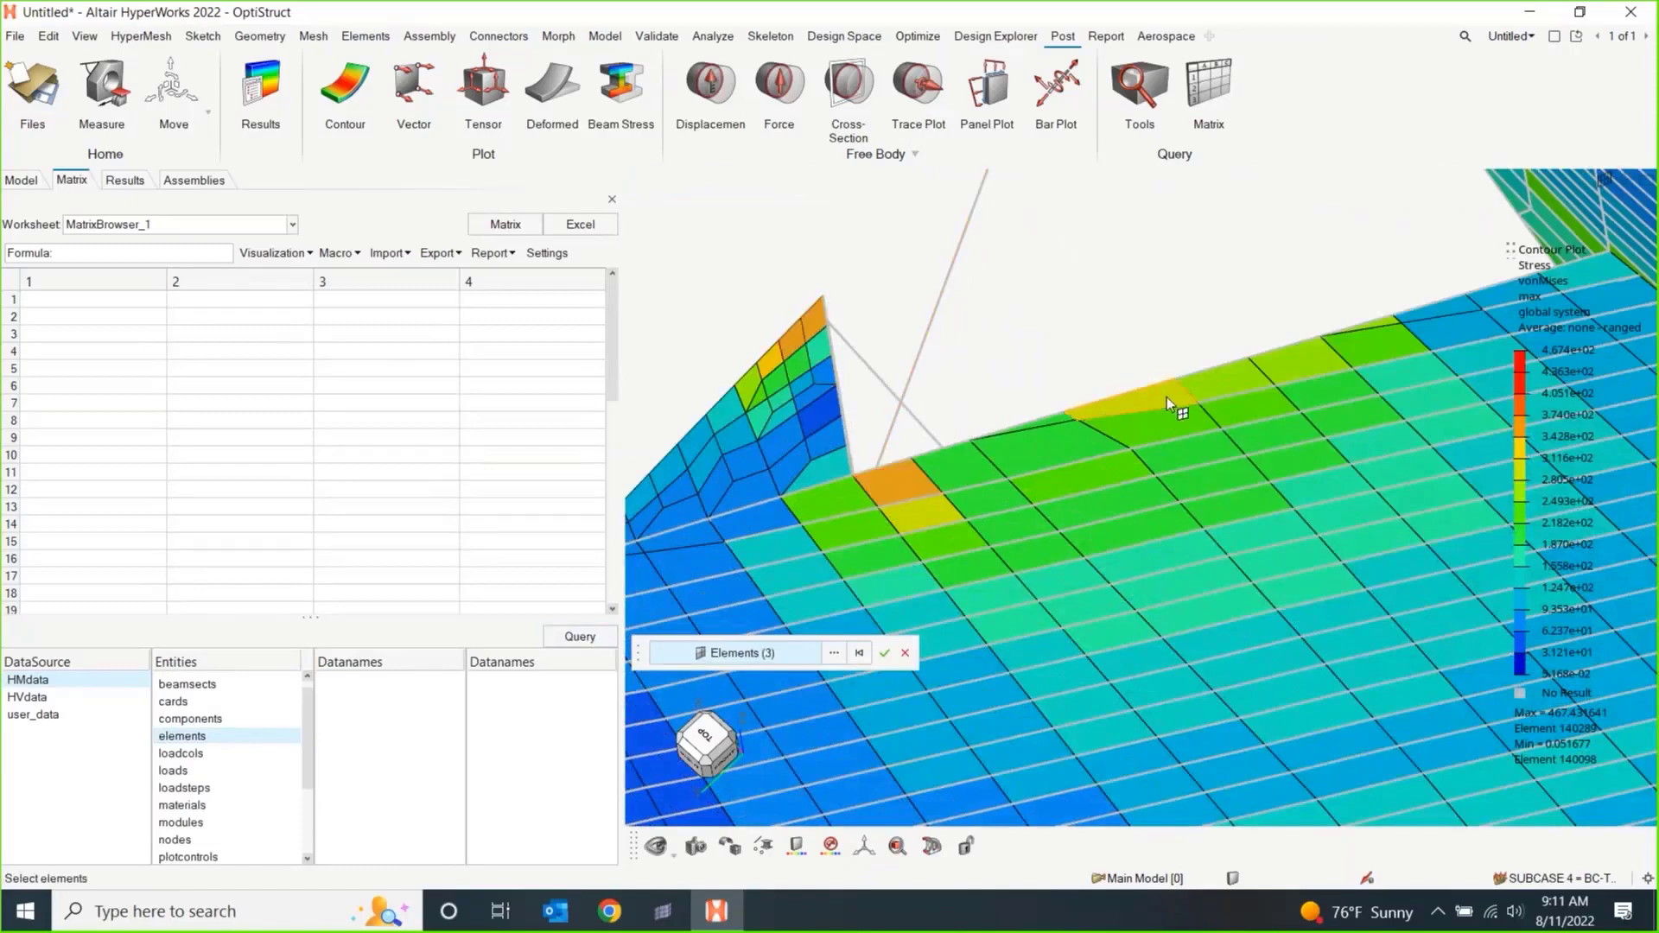
pyautogui.click(769, 363)
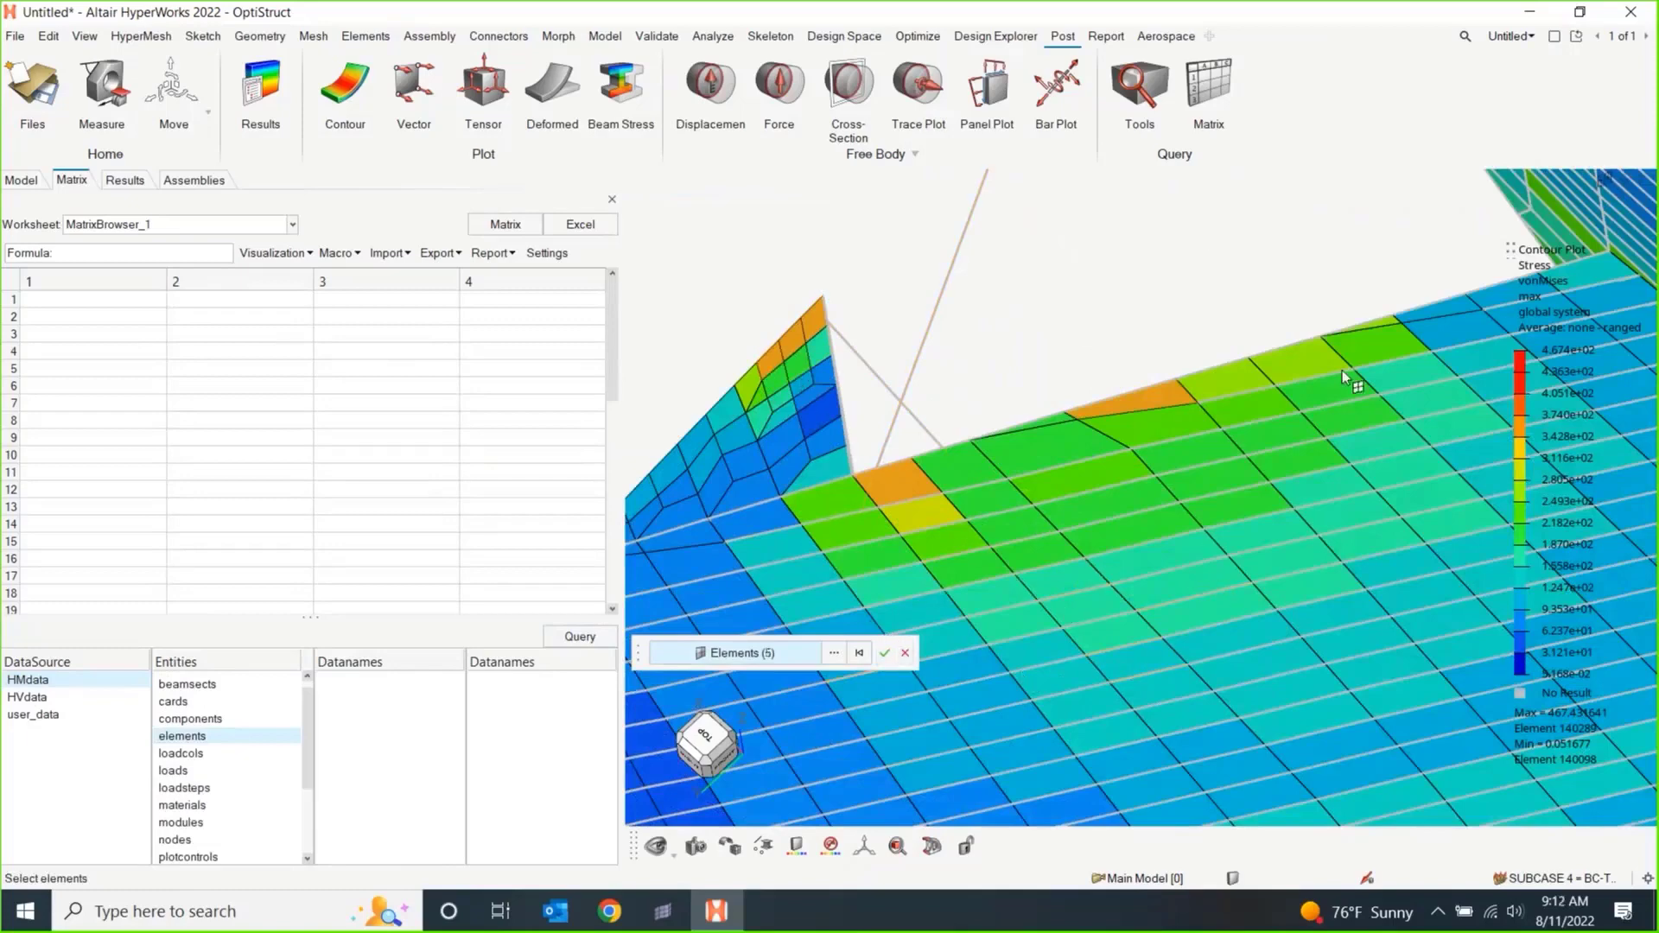
pyautogui.click(885, 655)
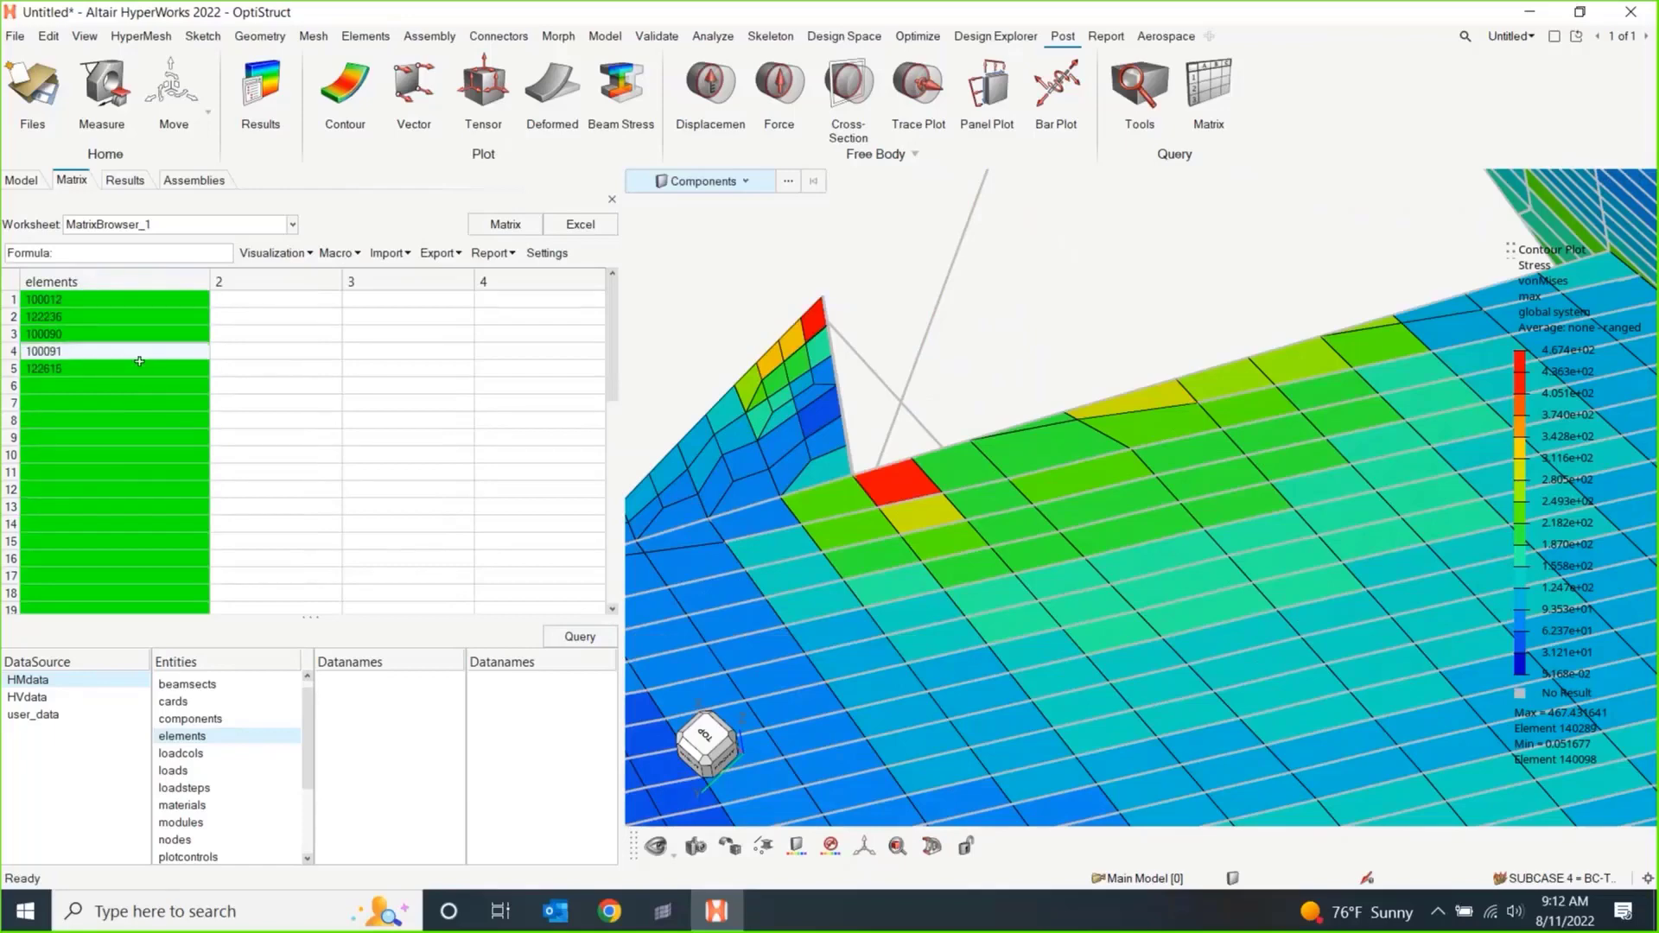
# Select the elements column in the worksheet and query the area of the listed elements.
pyautogui.click(137, 282)
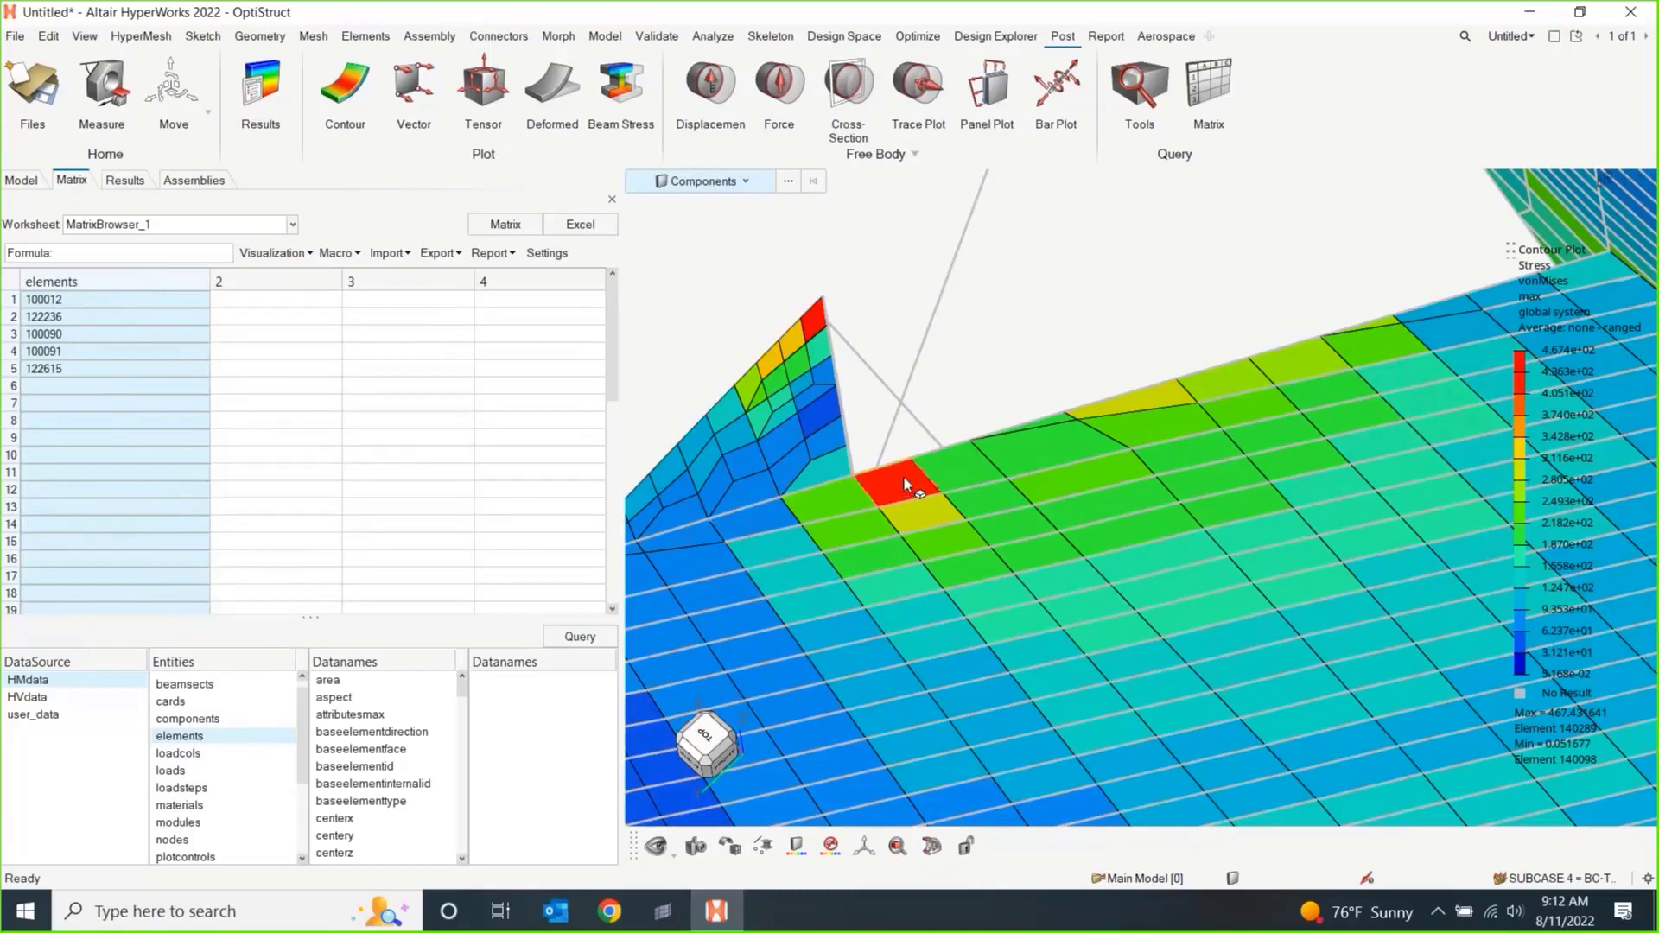
pyautogui.moveTo(904, 476)
pyautogui.scroll(-15, 386, 775)
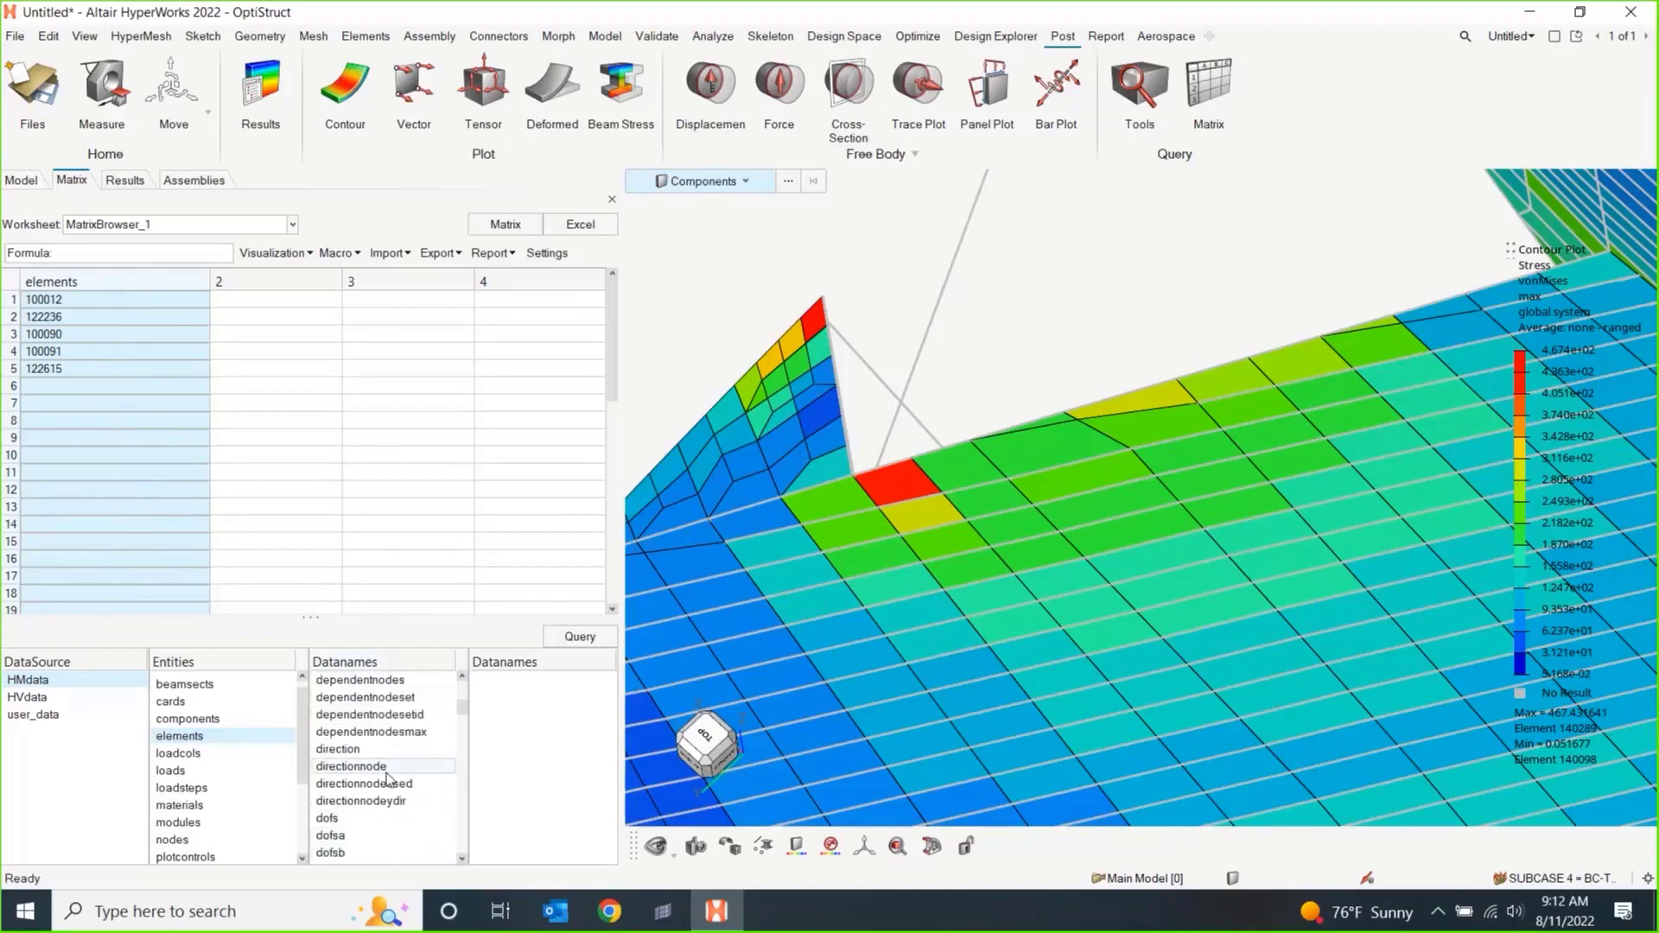
pyautogui.scroll(-15, 391, 772)
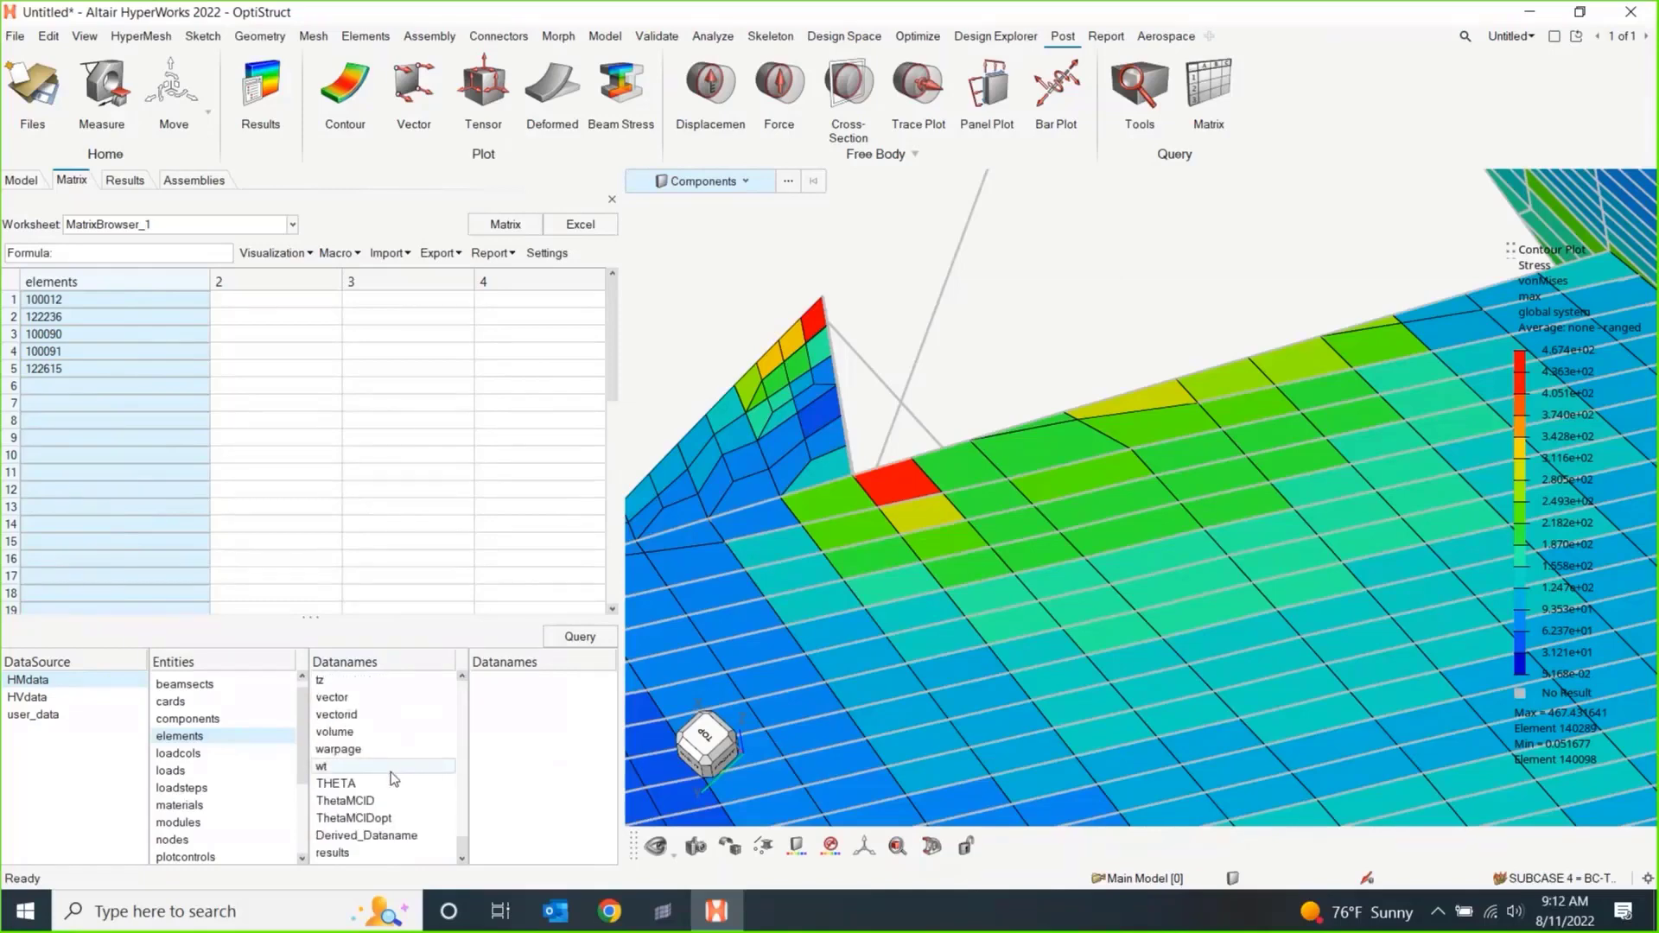
pyautogui.scroll(15, 401, 799)
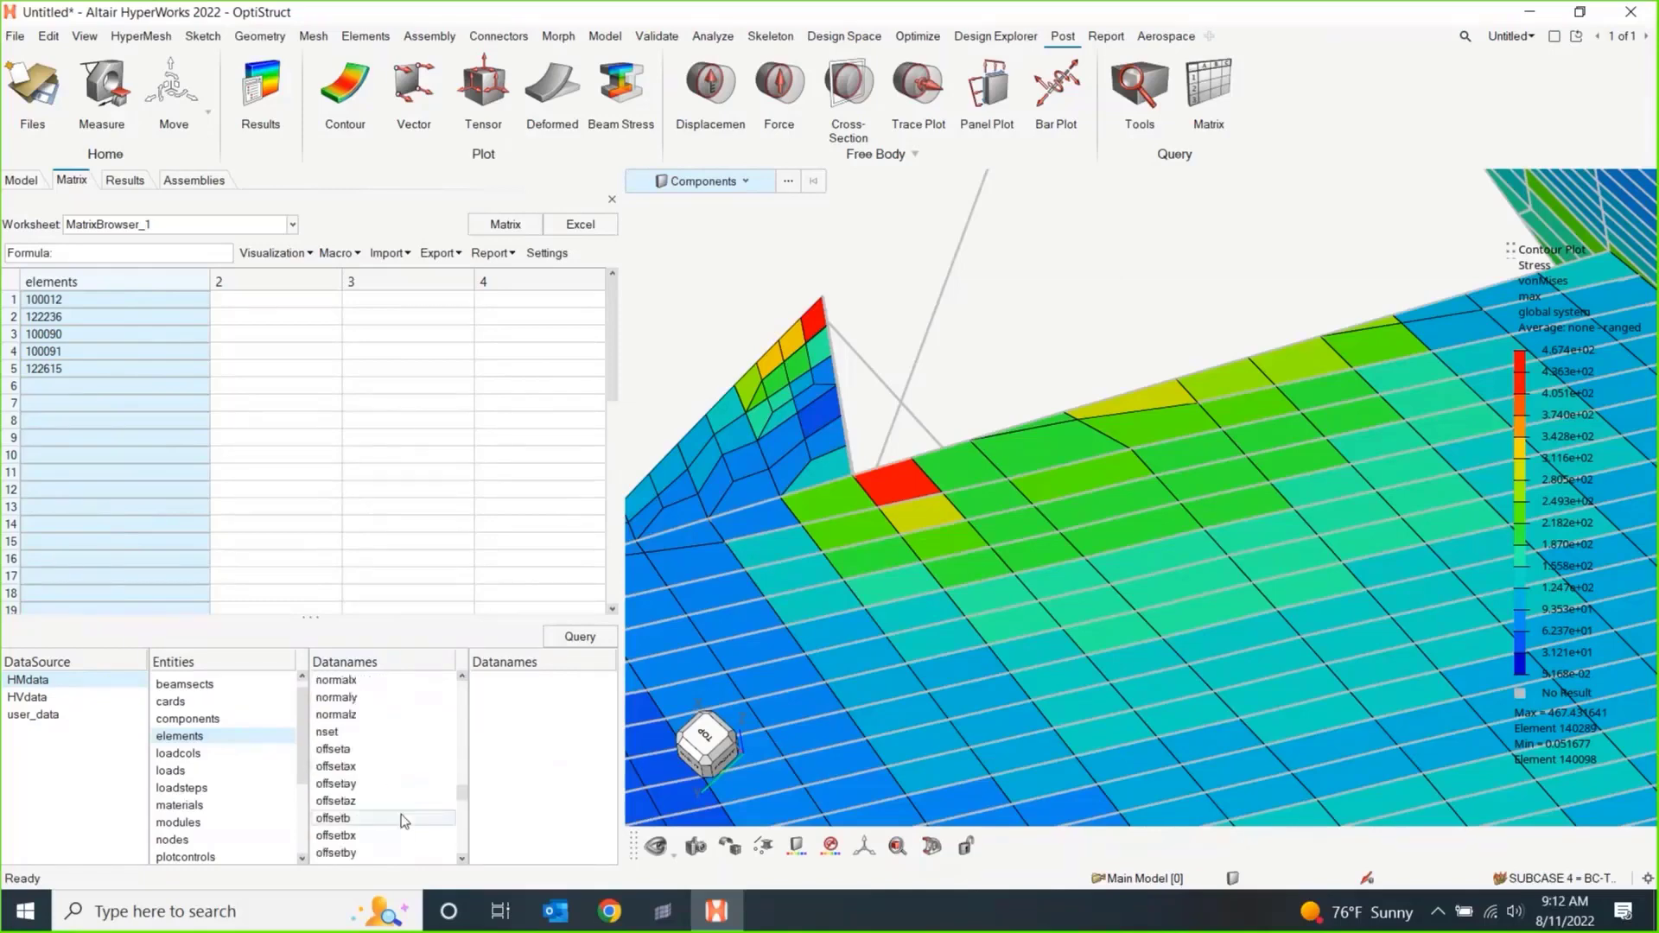
pyautogui.scroll(10, 401, 806)
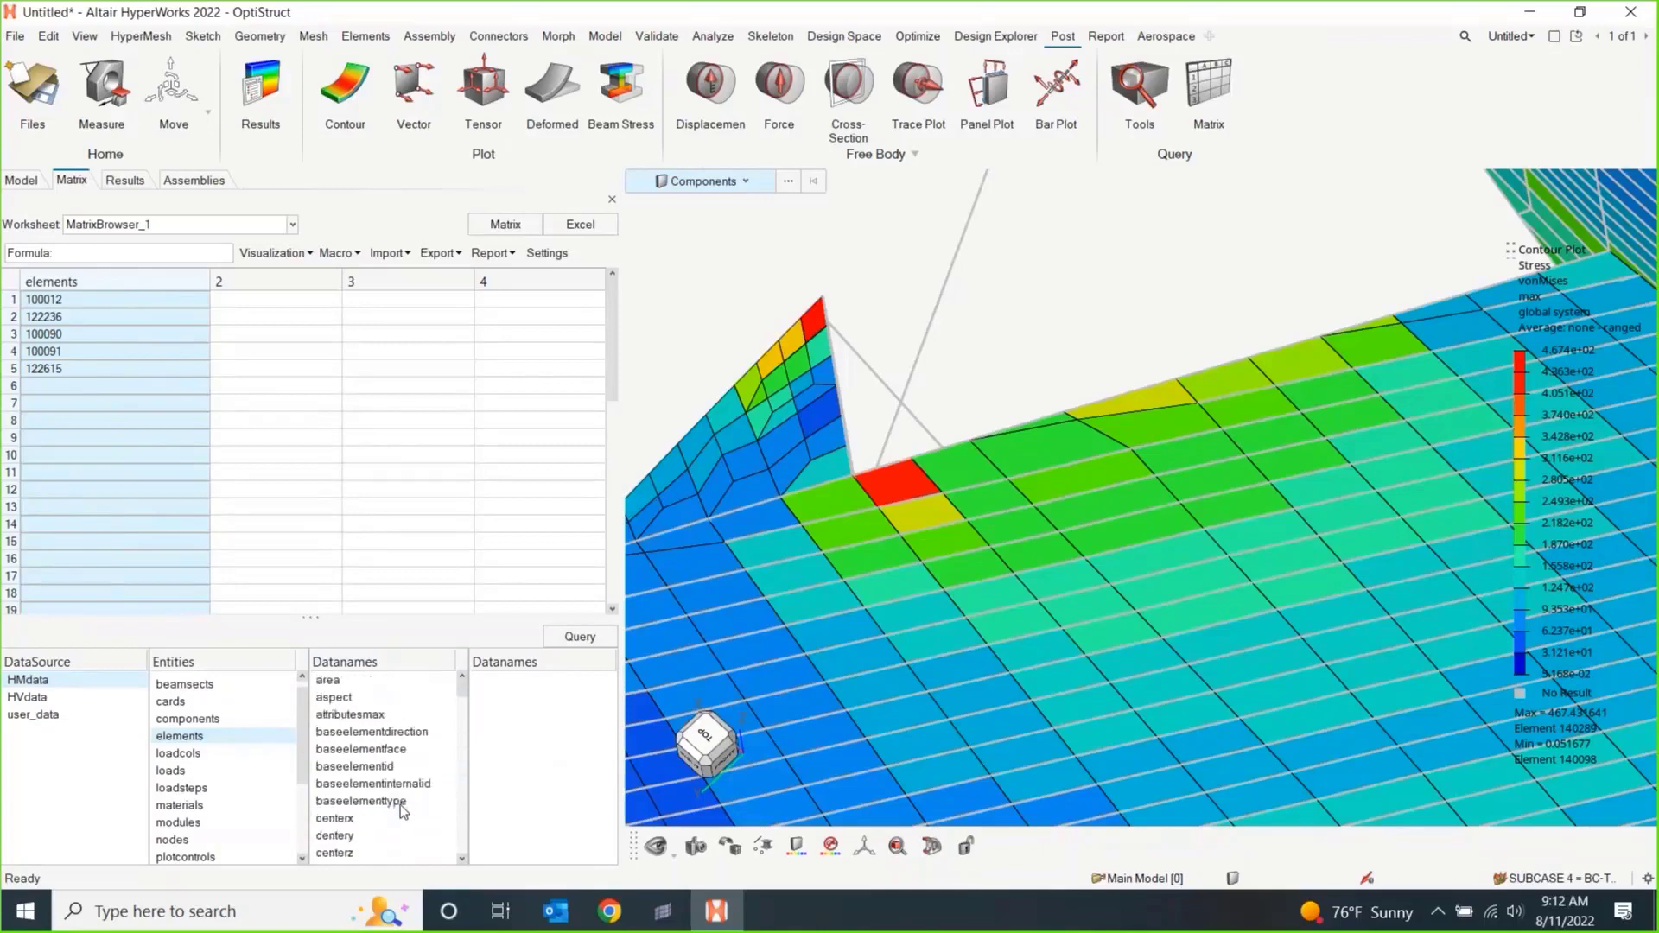
pyautogui.click(376, 681)
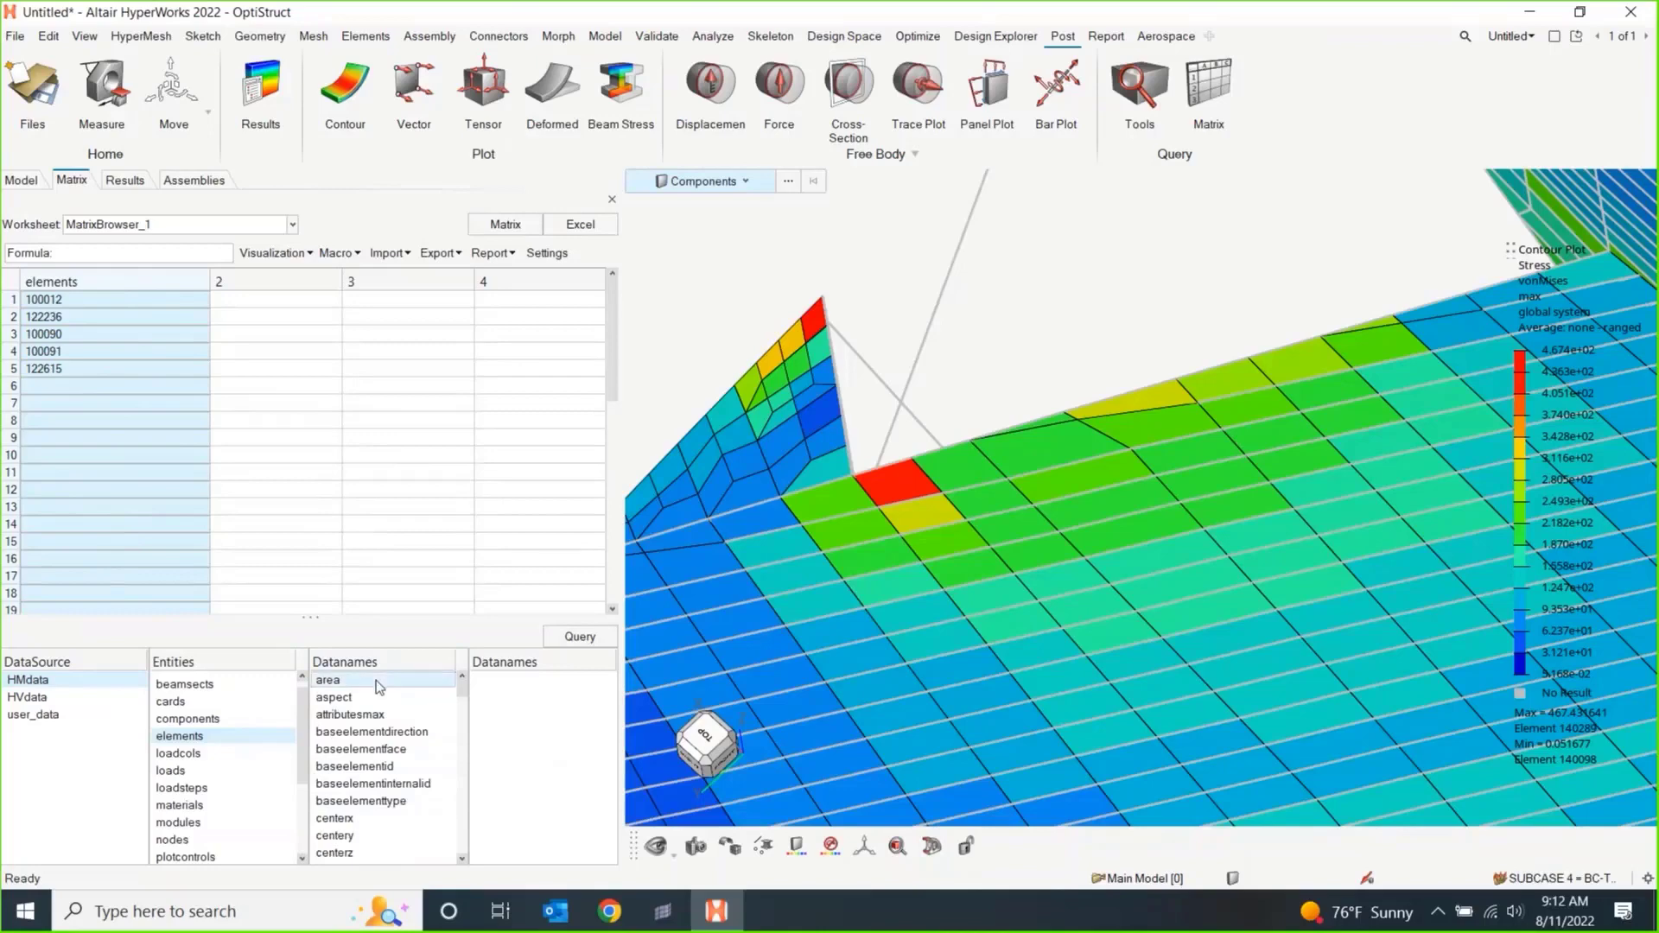
pyautogui.click(596, 640)
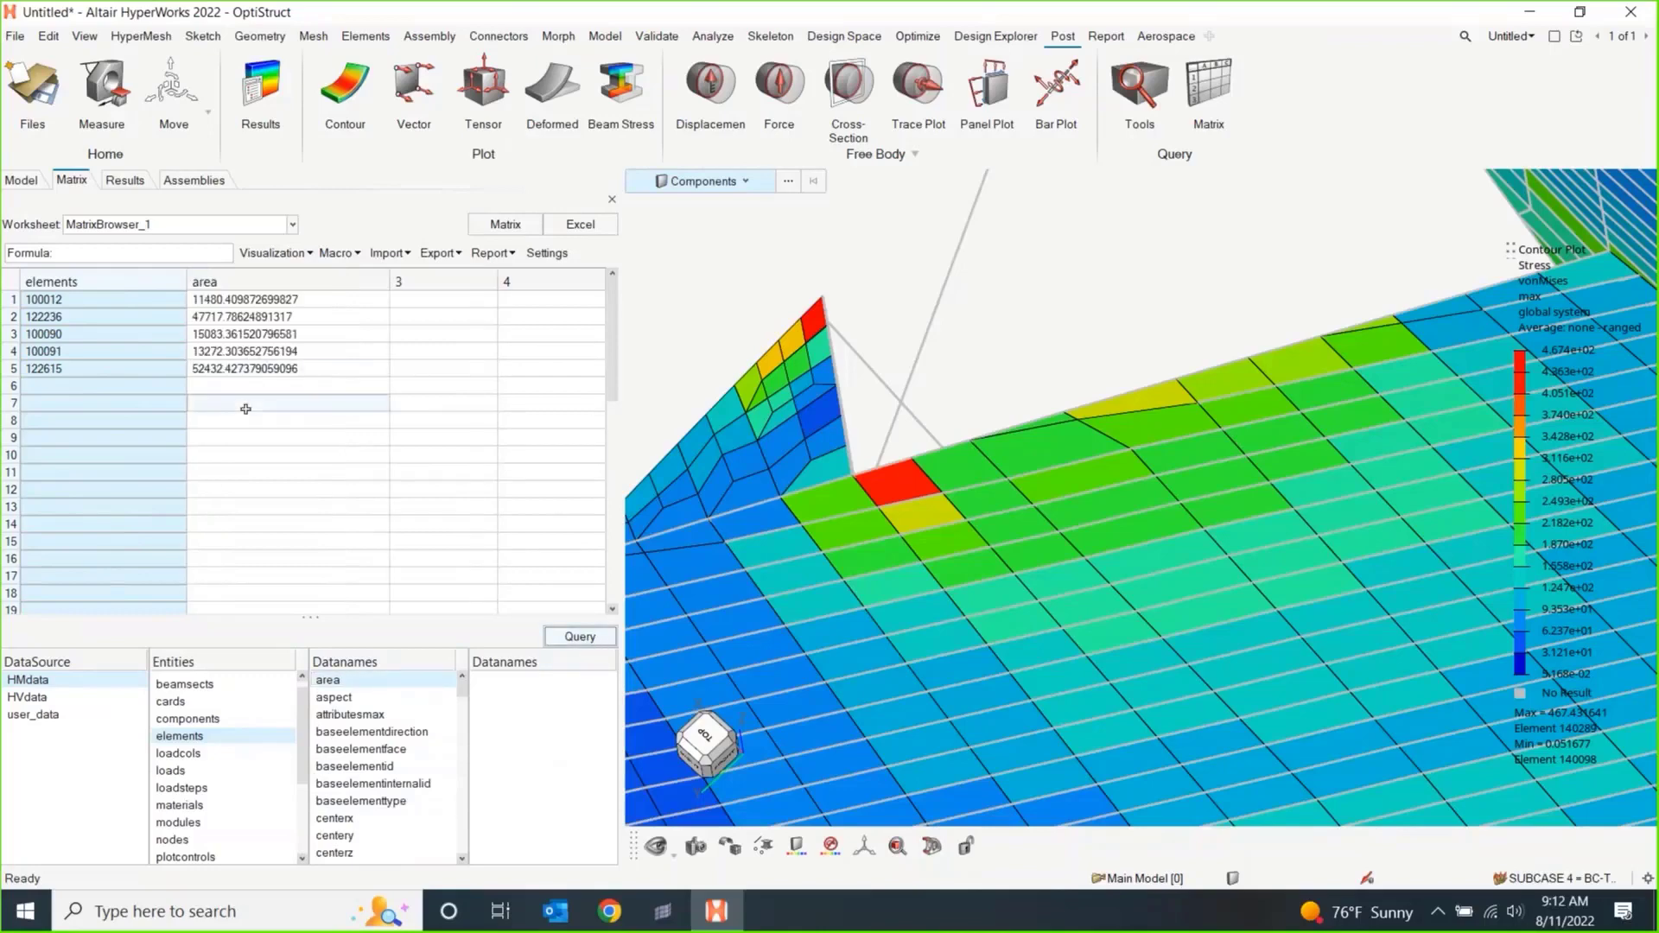
# Query the centre-of-gravity coordinates cogx, cogy and cogz for the listed elements.
pyautogui.click(461, 859)
pyautogui.scroll(-2, 462, 859)
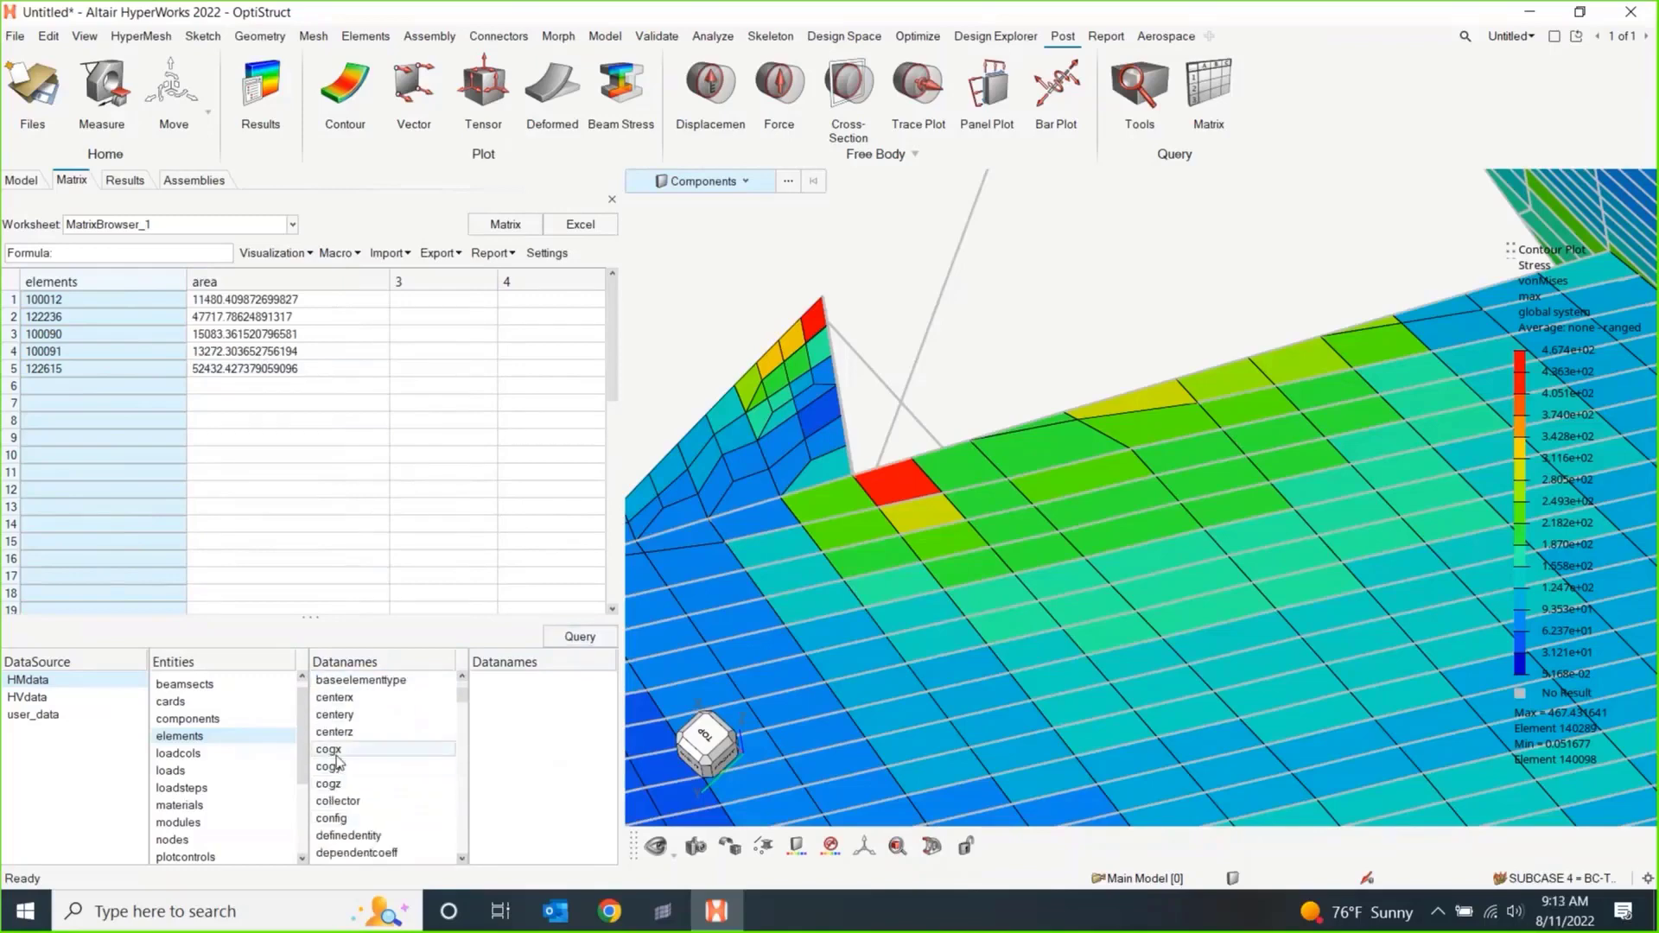
pyautogui.click(336, 756)
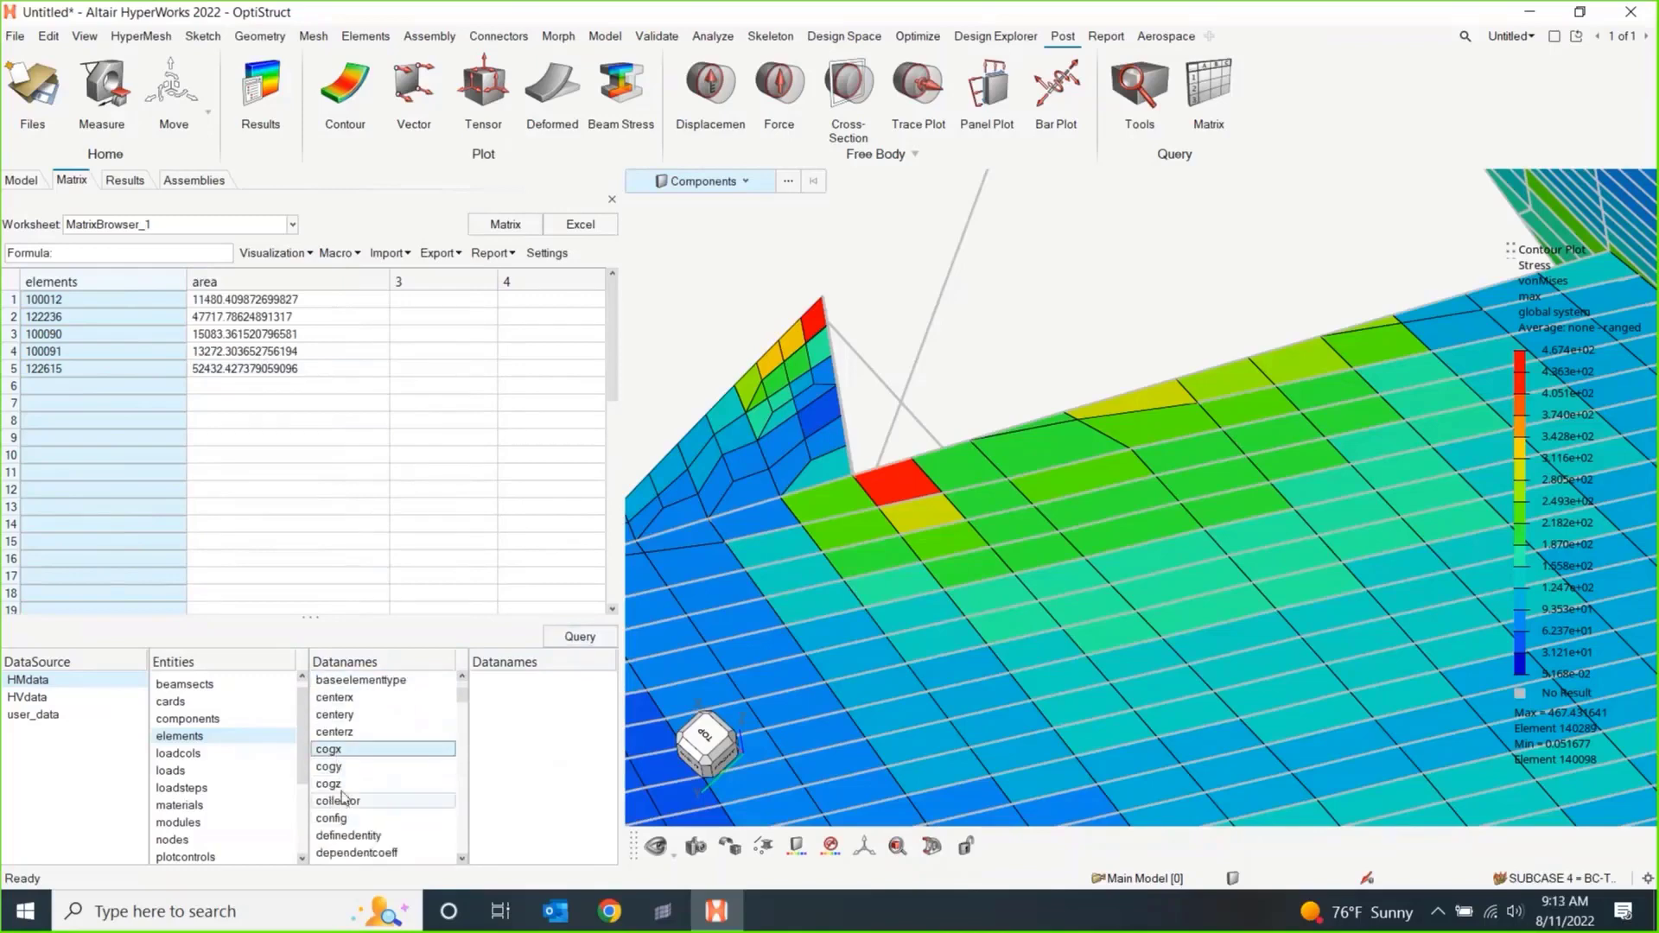
pyautogui.keyDown('shift'); pyautogui.click(344, 785); pyautogui.keyUp('shift')
pyautogui.click(580, 636)
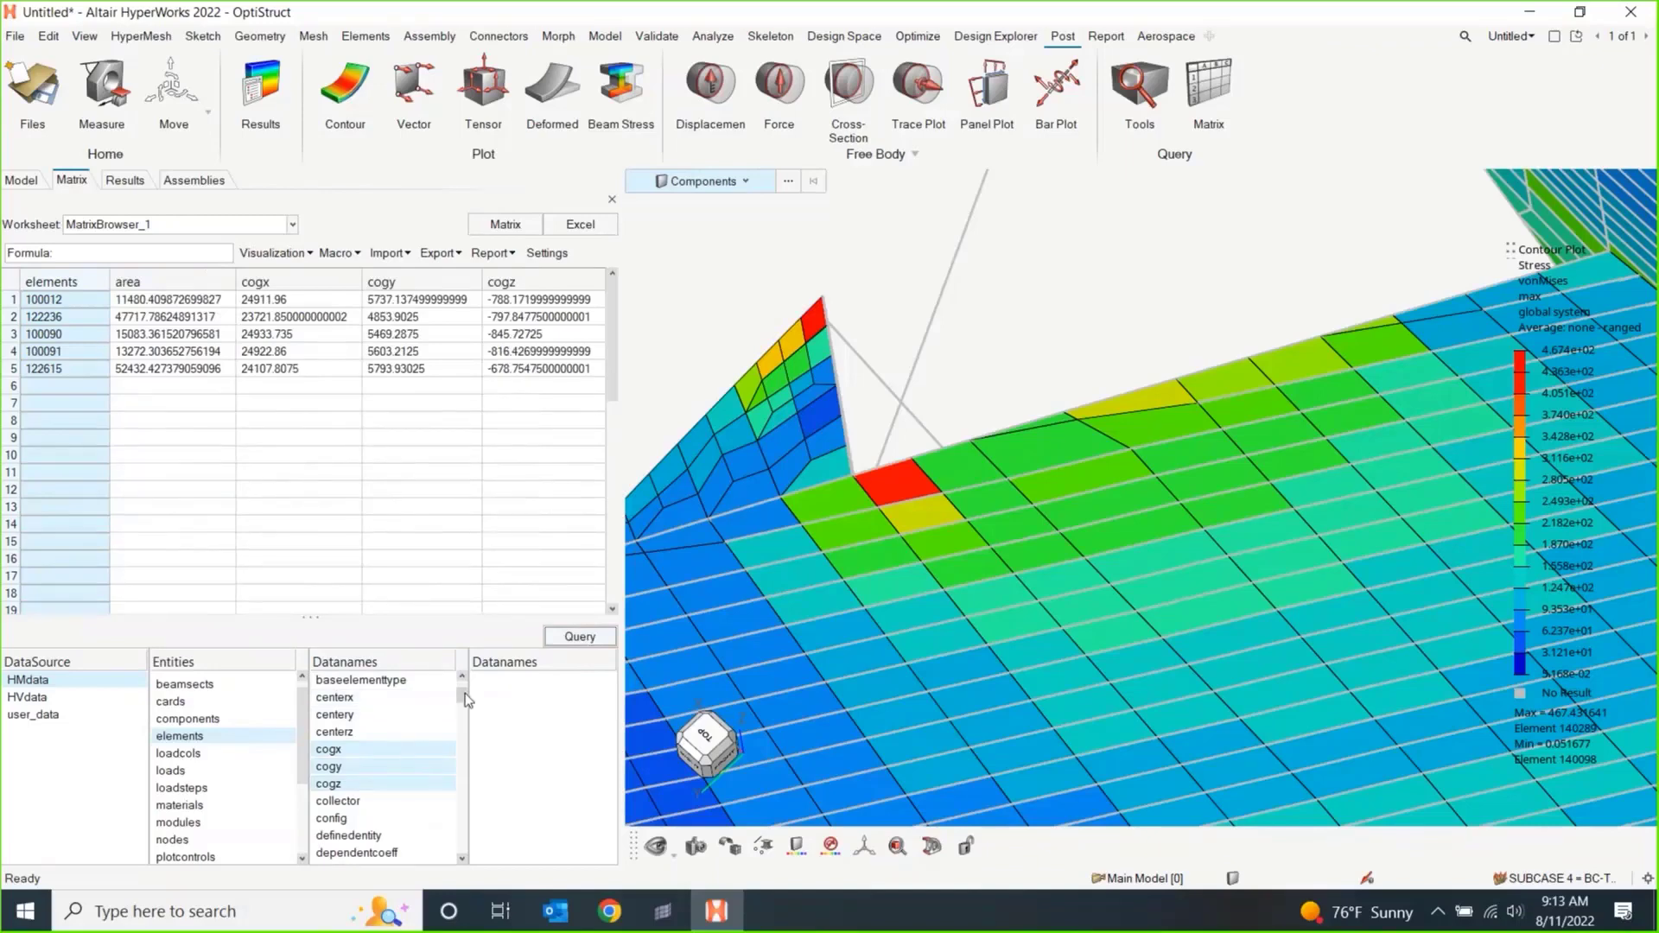
# Open a Standard results query for the listed elements.
pyautogui.moveTo(465, 693); pyautogui.dragTo(436, 839)
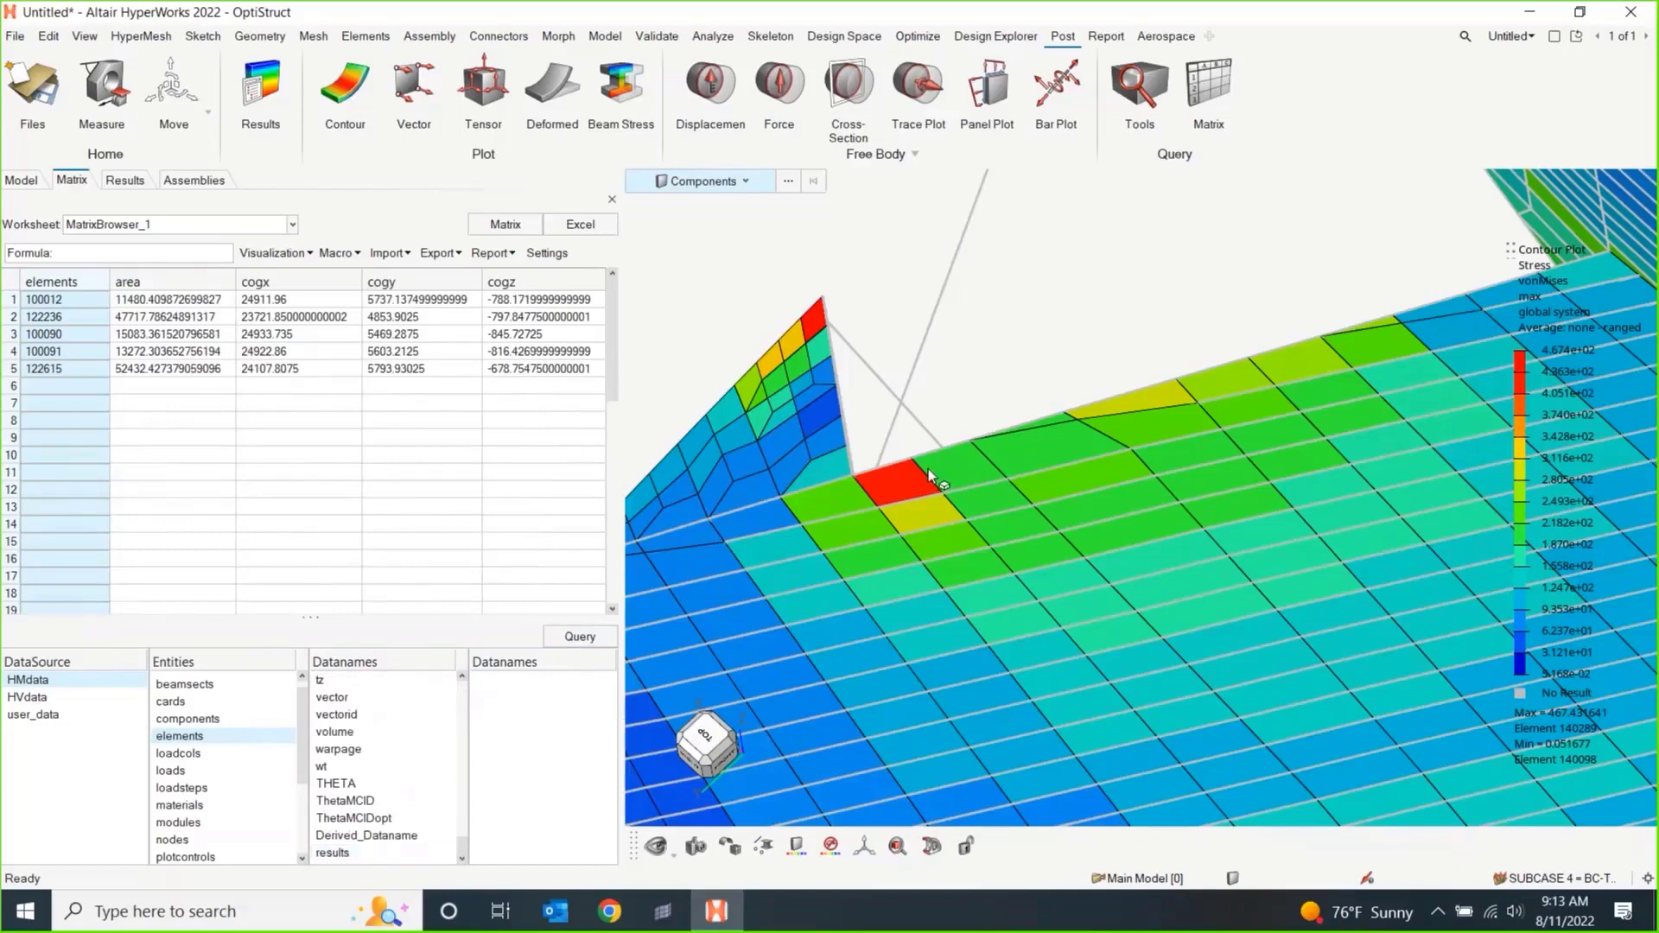
pyautogui.moveTo(895, 481)
pyautogui.click(333, 853)
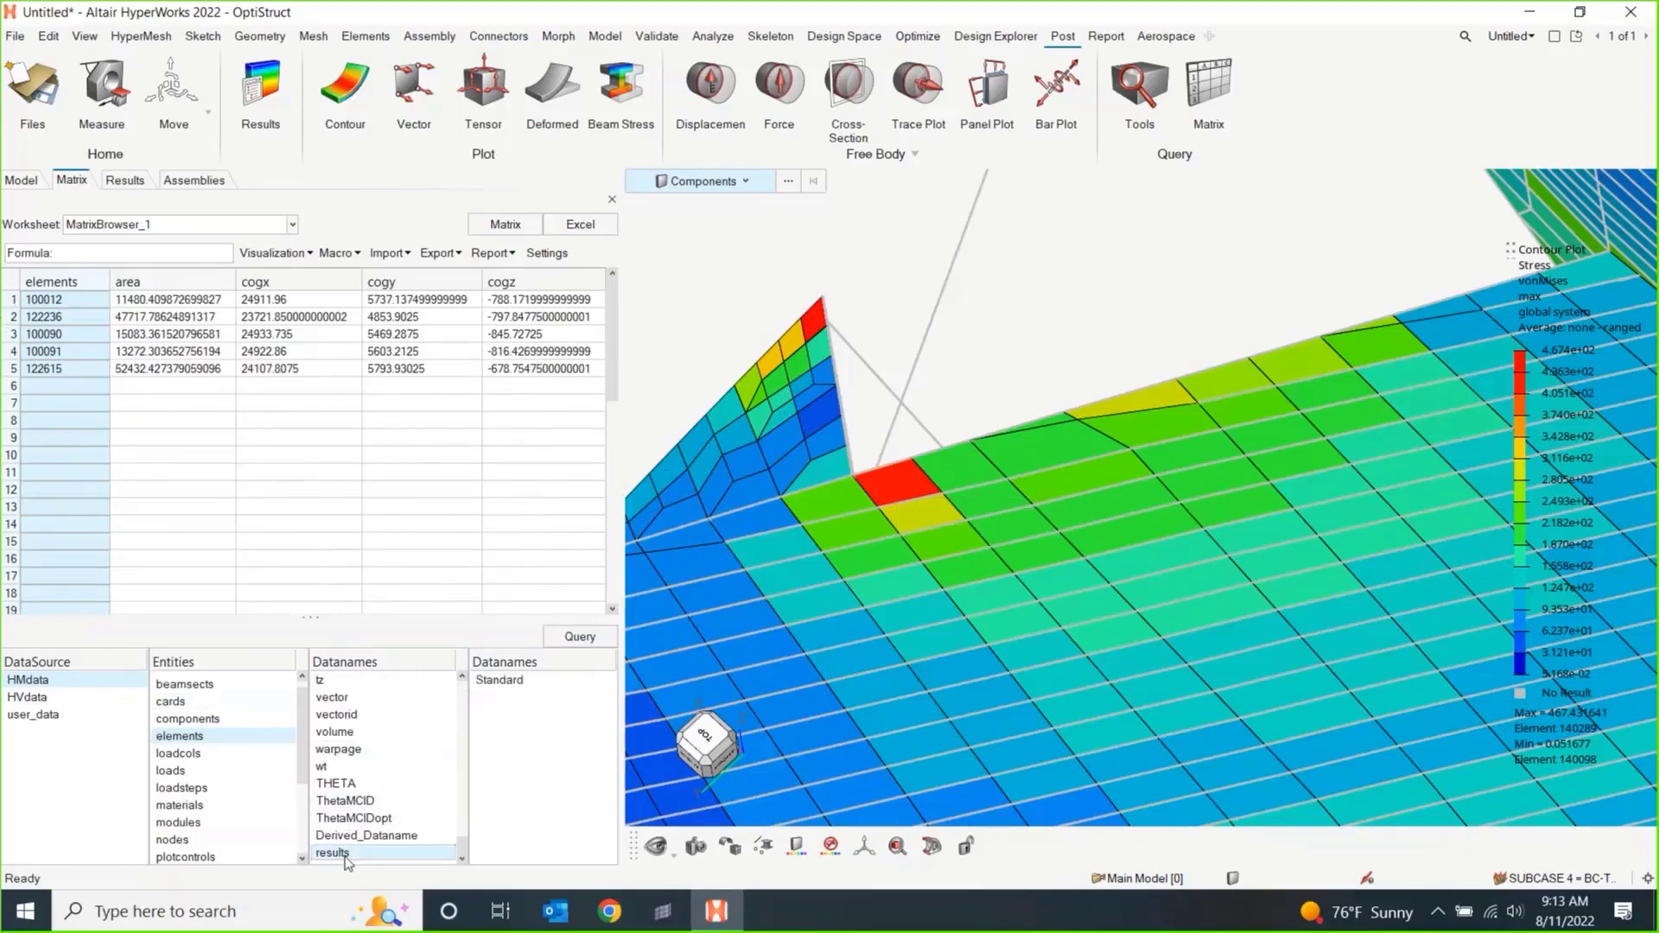
pyautogui.click(507, 682)
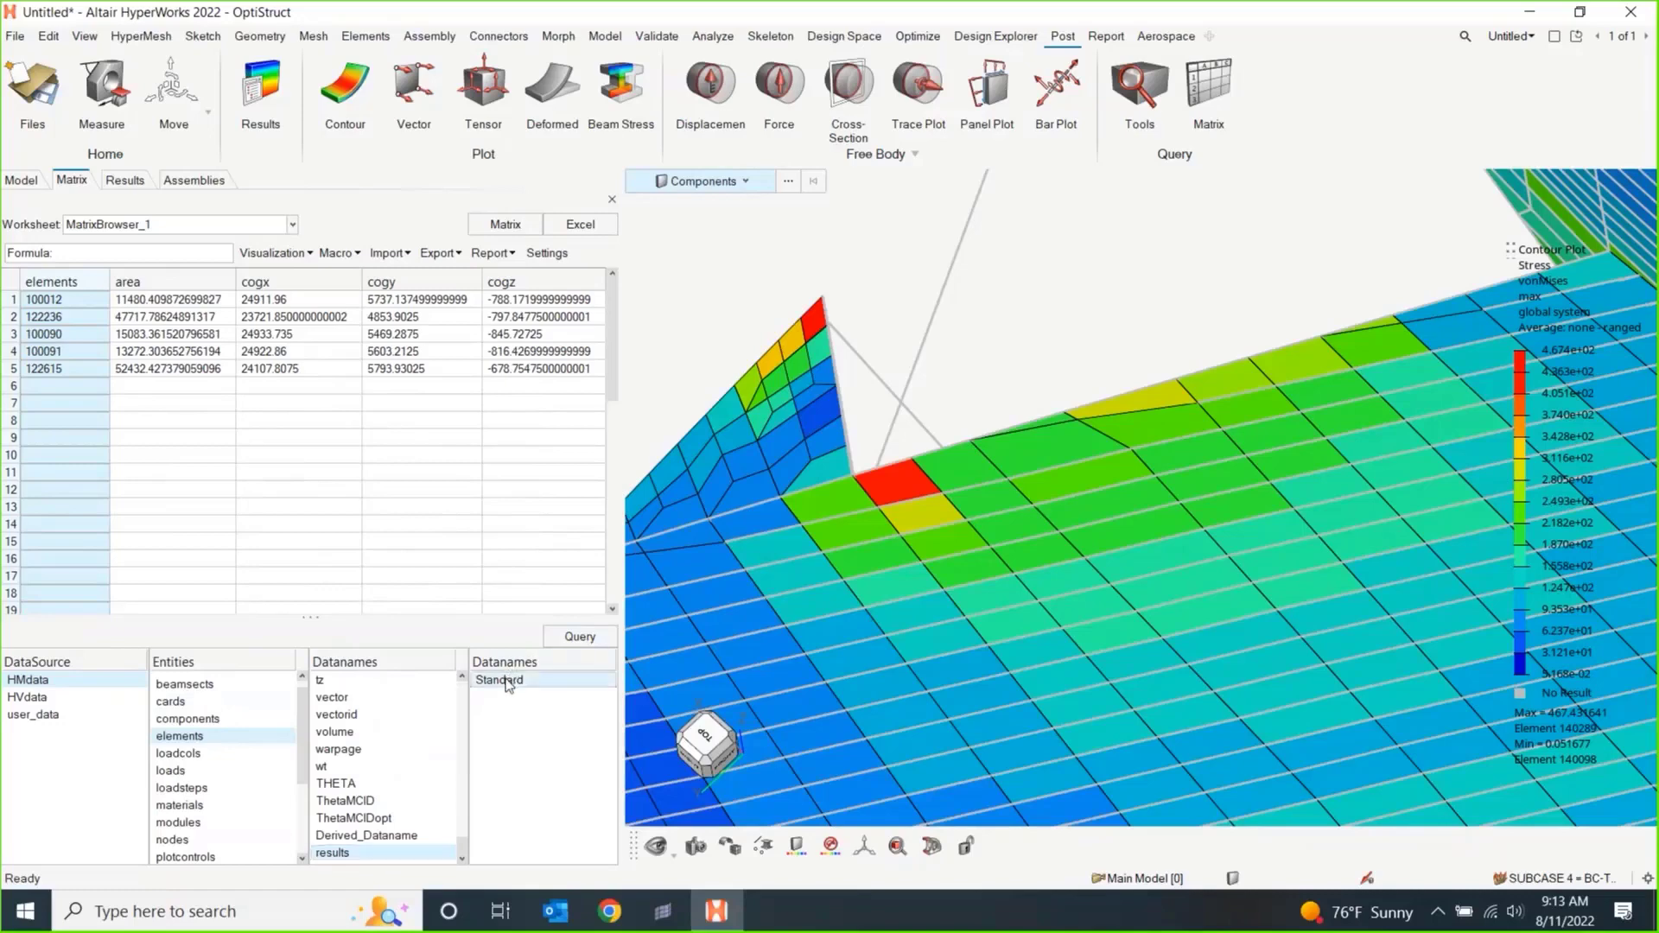
pyautogui.click(580, 637)
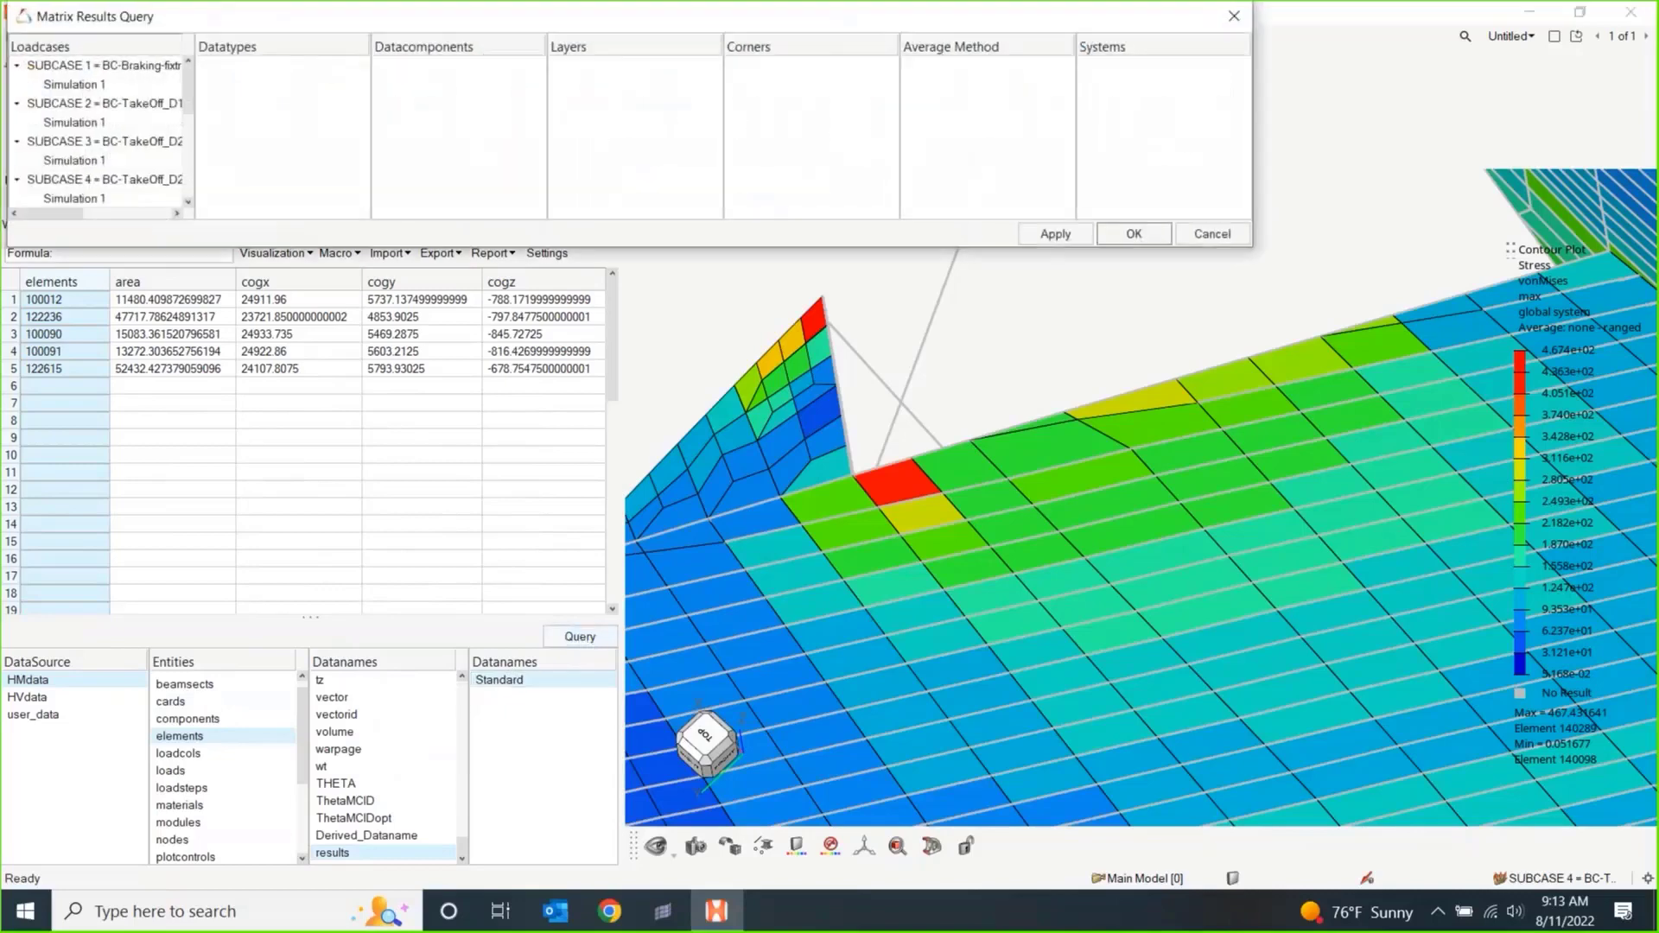
# Select the load cases from SUBCASE 1 through SUBCASE 3 in the Matrix Results Query, keeping the worksheet in view.
pyautogui.moveTo(598, 25); pyautogui.dragTo(858, 592)
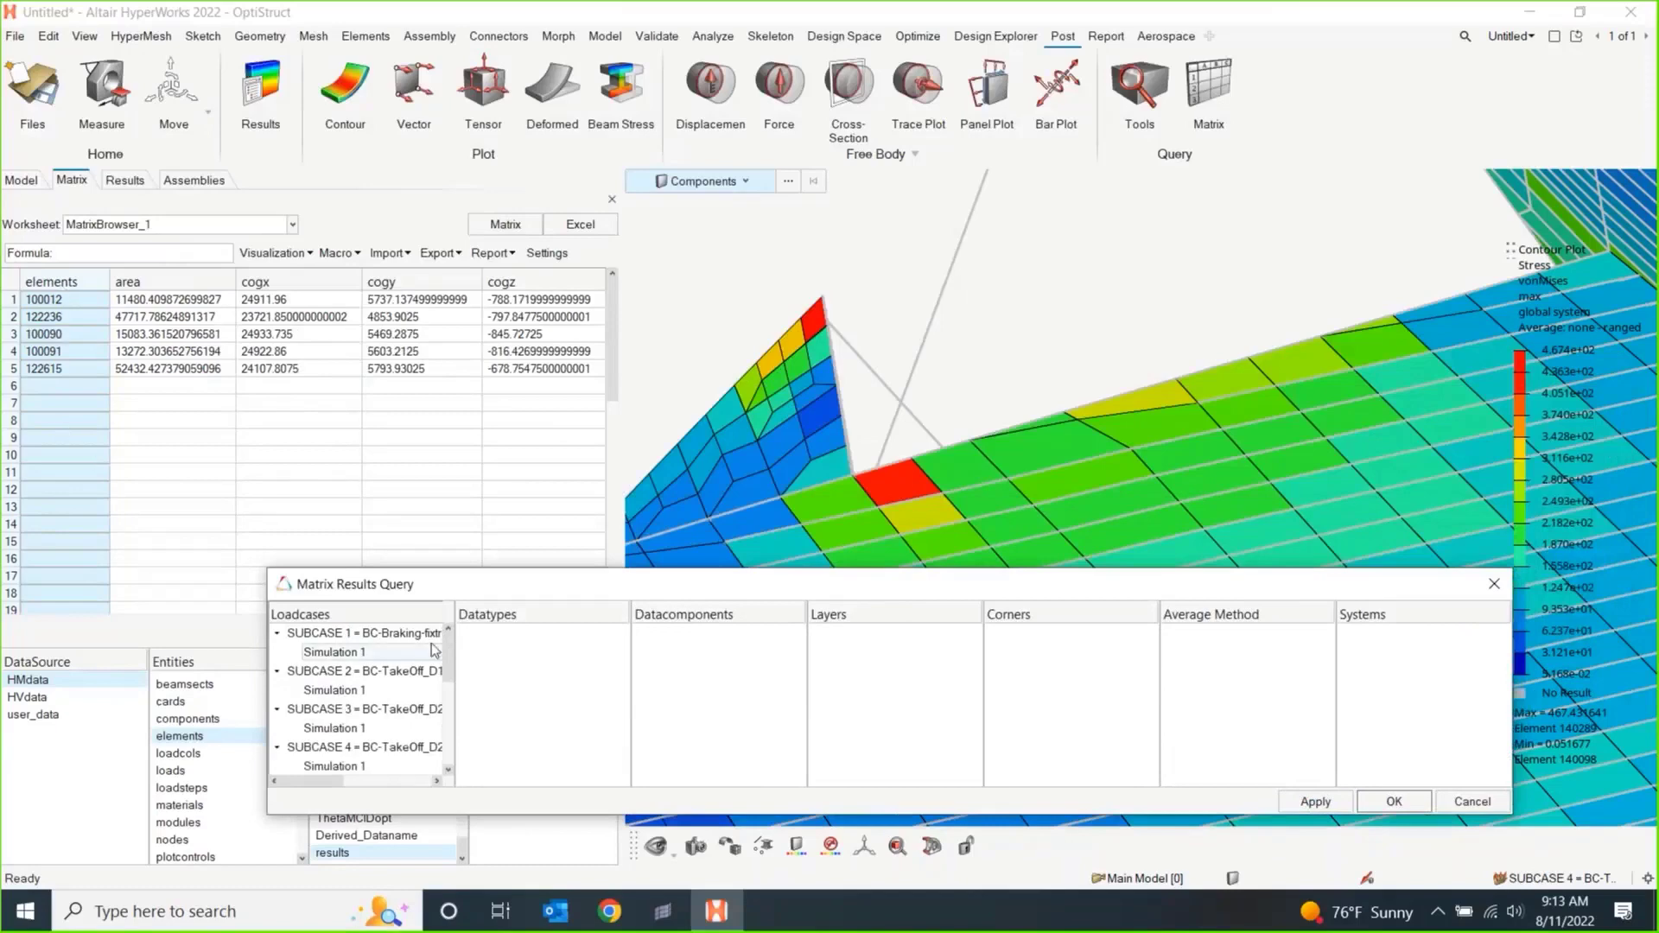
pyautogui.moveTo(447, 656); pyautogui.dragTo(434, 732)
pyautogui.scroll(5, 440, 698)
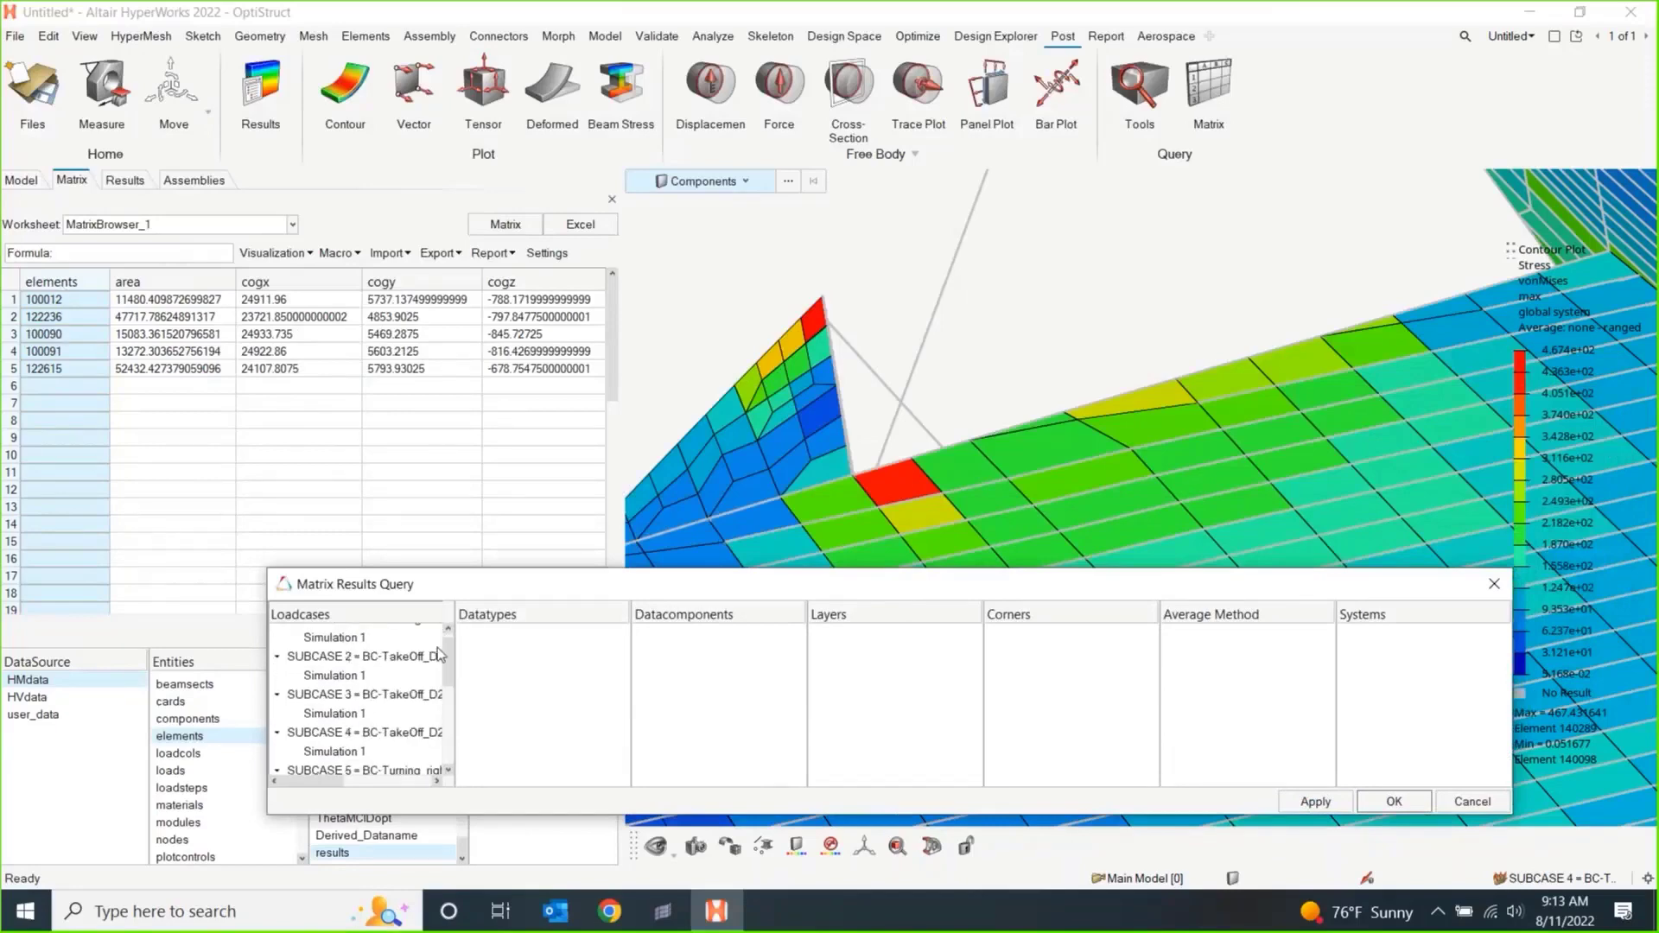
pyautogui.click(355, 636)
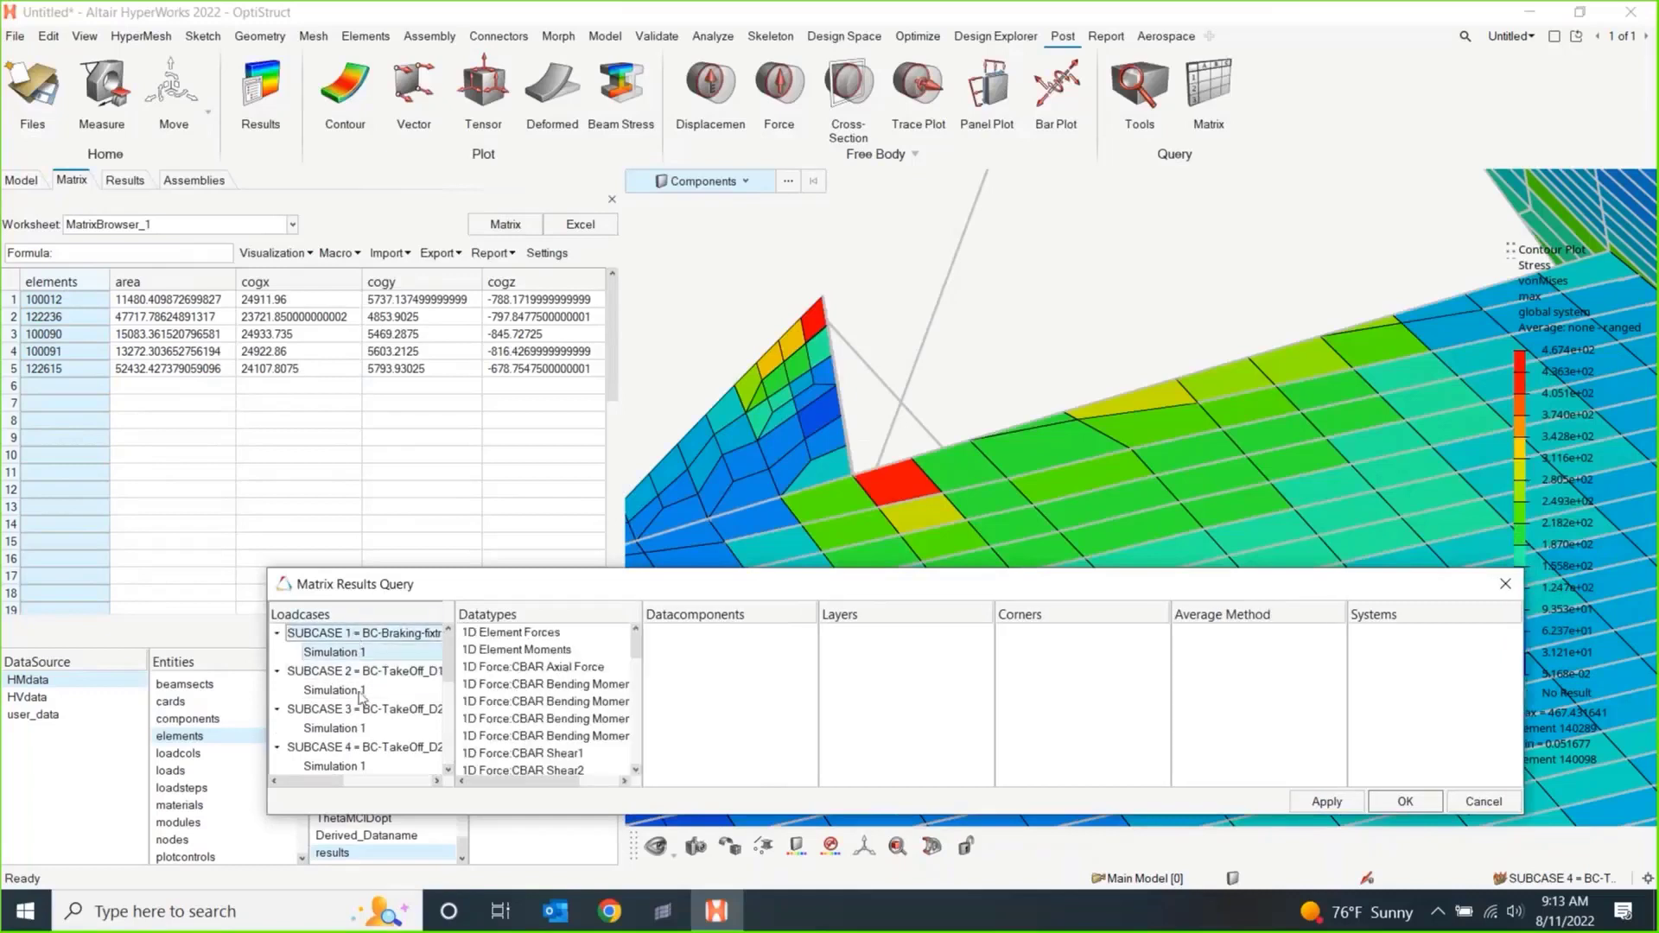
pyautogui.keyDown('shift'); pyautogui.click(346, 710); pyautogui.keyUp('shift')
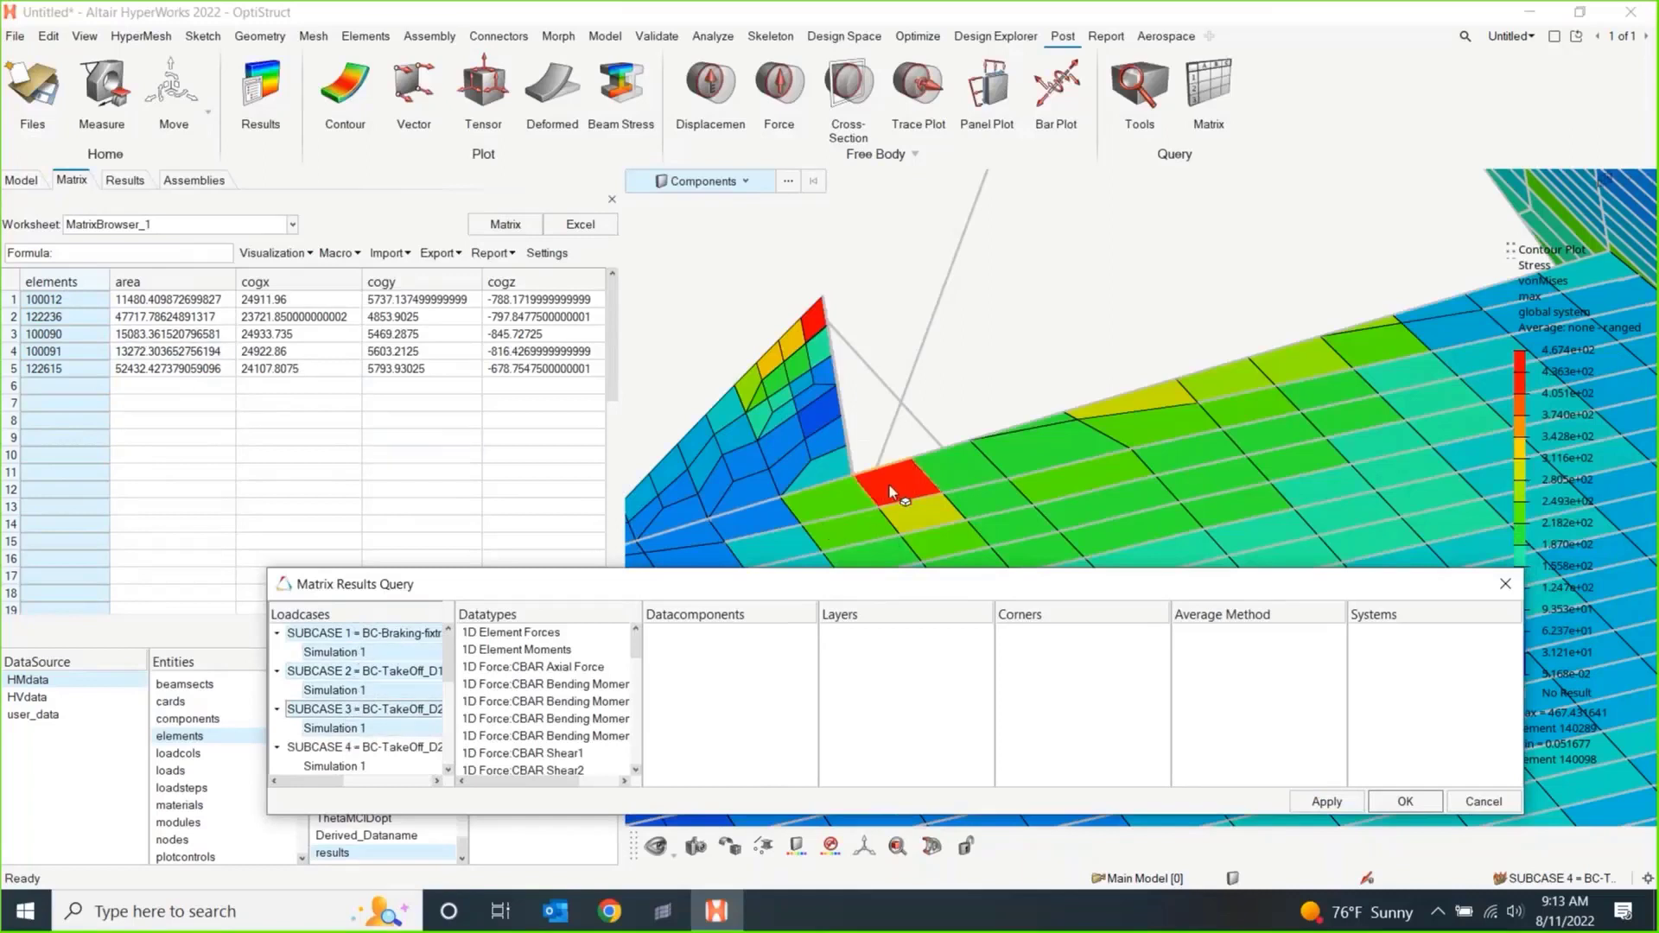
# Query the vonMises Stress of the listed elements using the max layer, corners false, average method none and the elemental system.
pyautogui.moveTo(894, 484)
pyautogui.moveTo(637, 644); pyautogui.dragTo(635, 760)
pyautogui.click(505, 755)
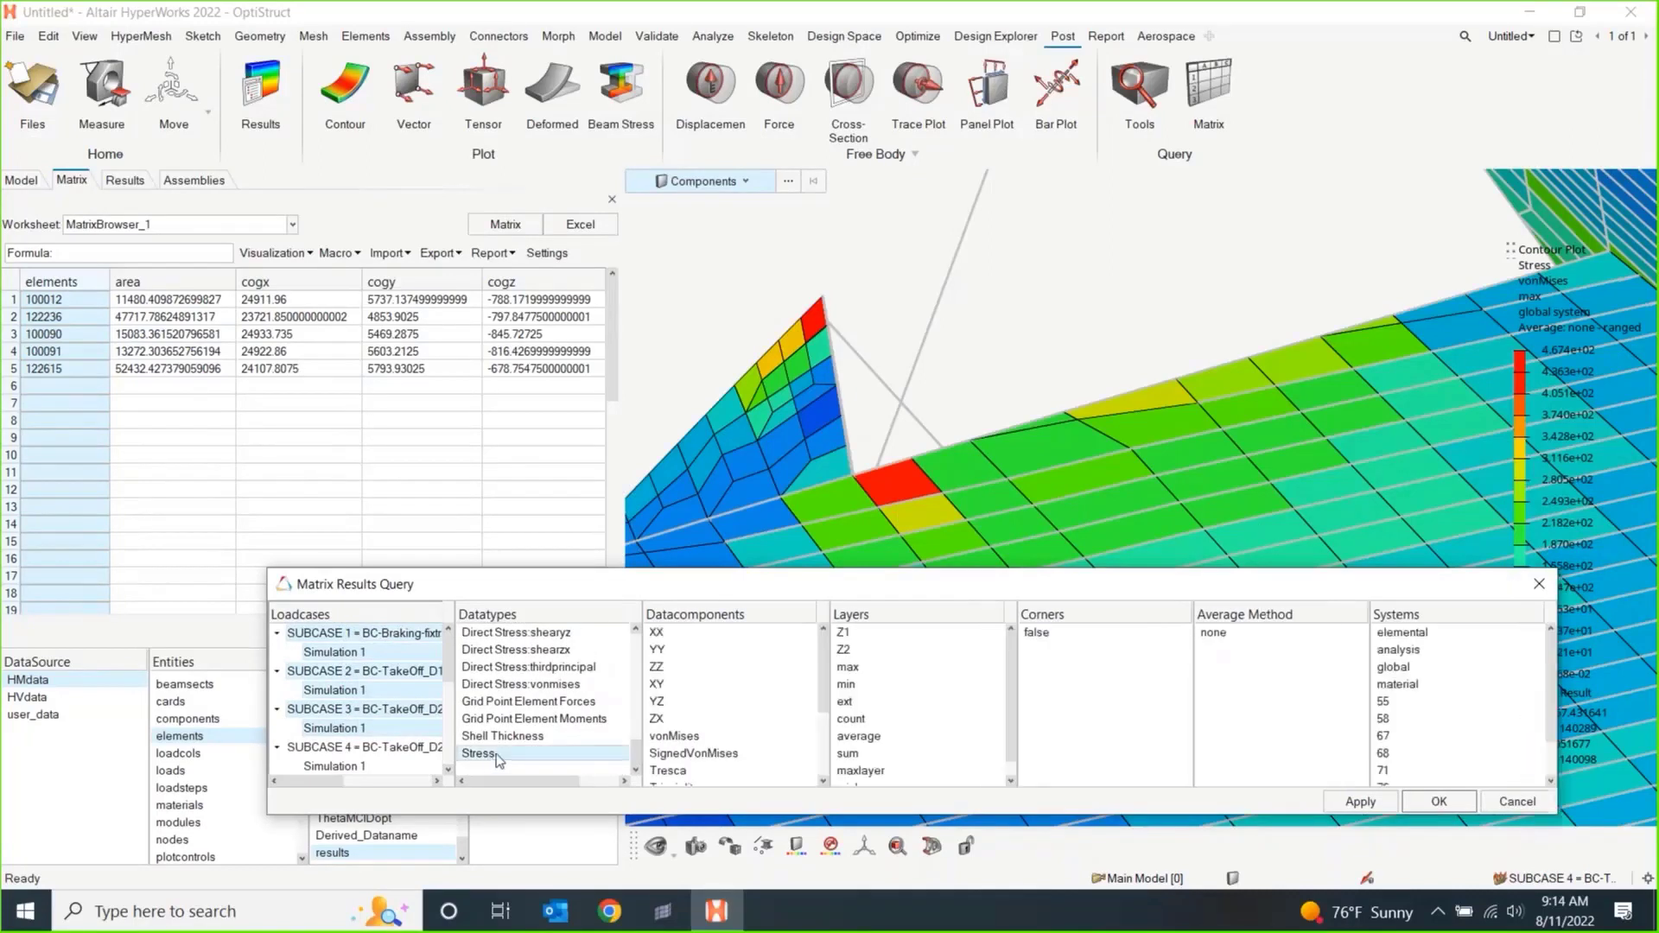
pyautogui.click(697, 739)
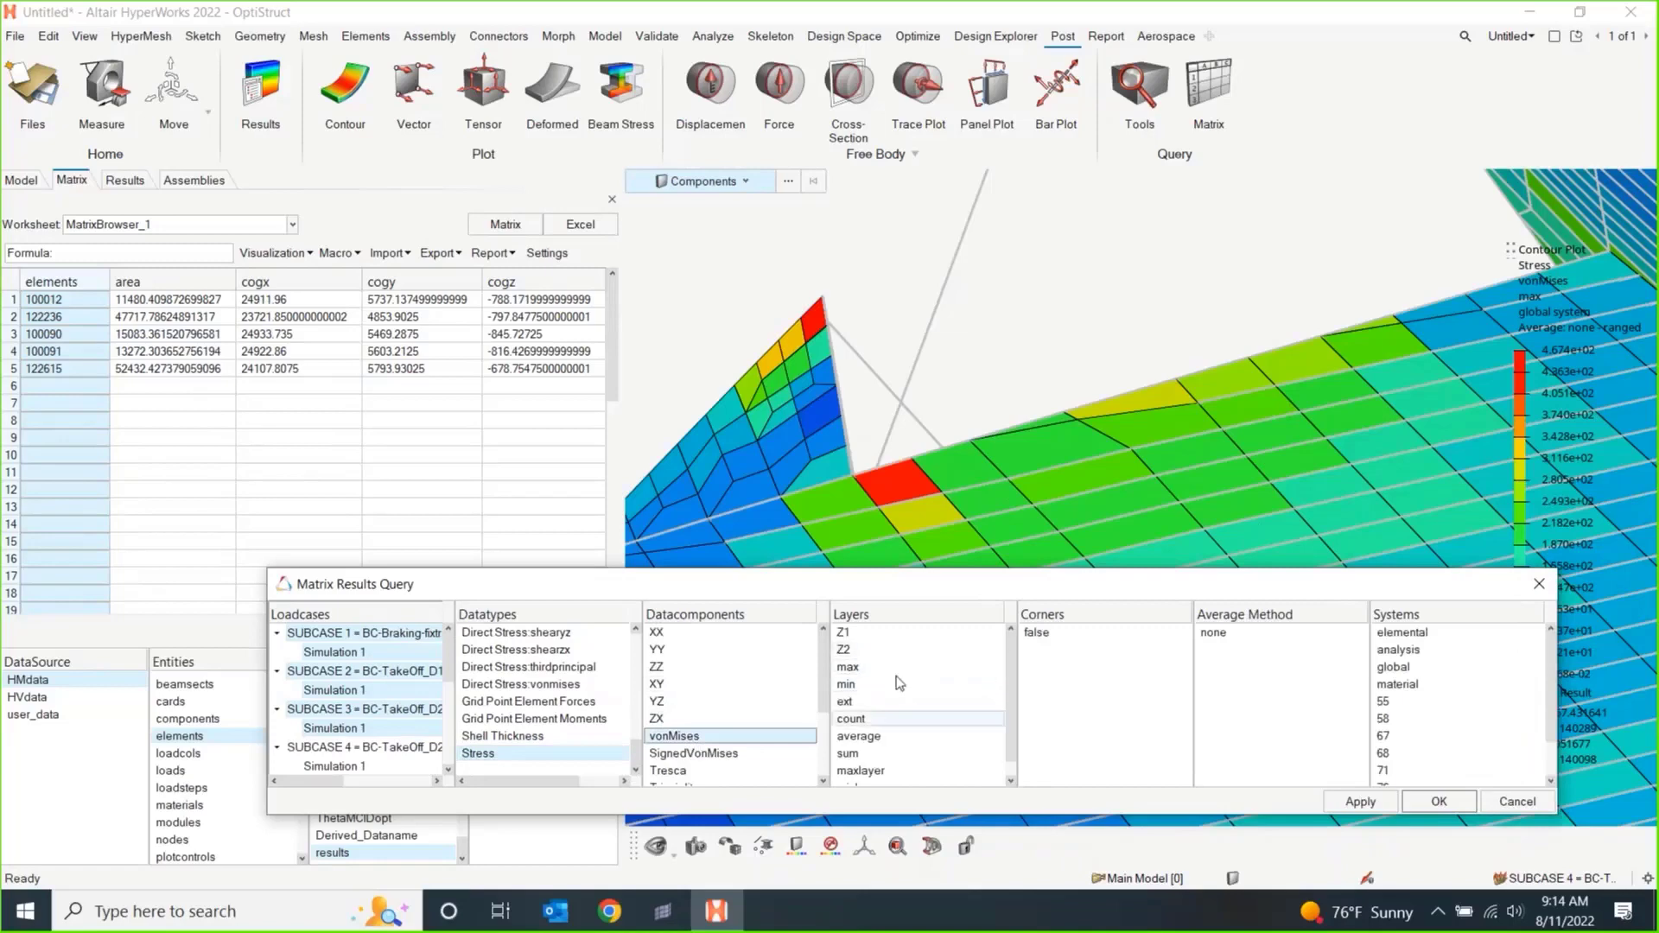
pyautogui.click(864, 667)
pyautogui.click(1094, 635)
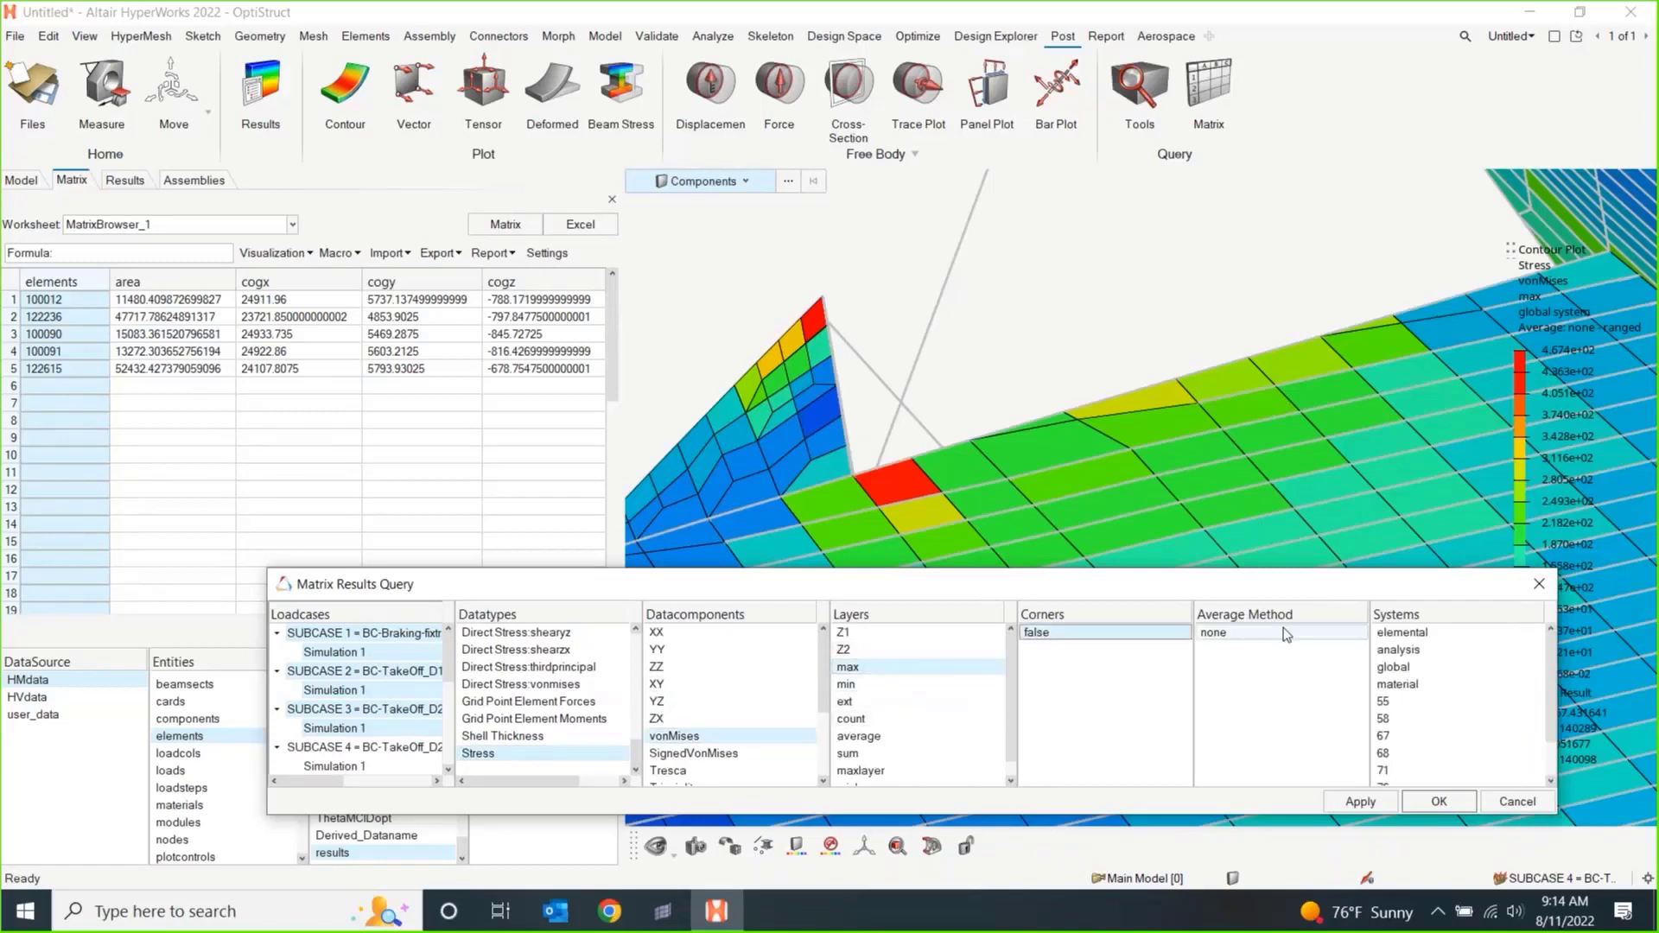
pyautogui.click(1286, 635)
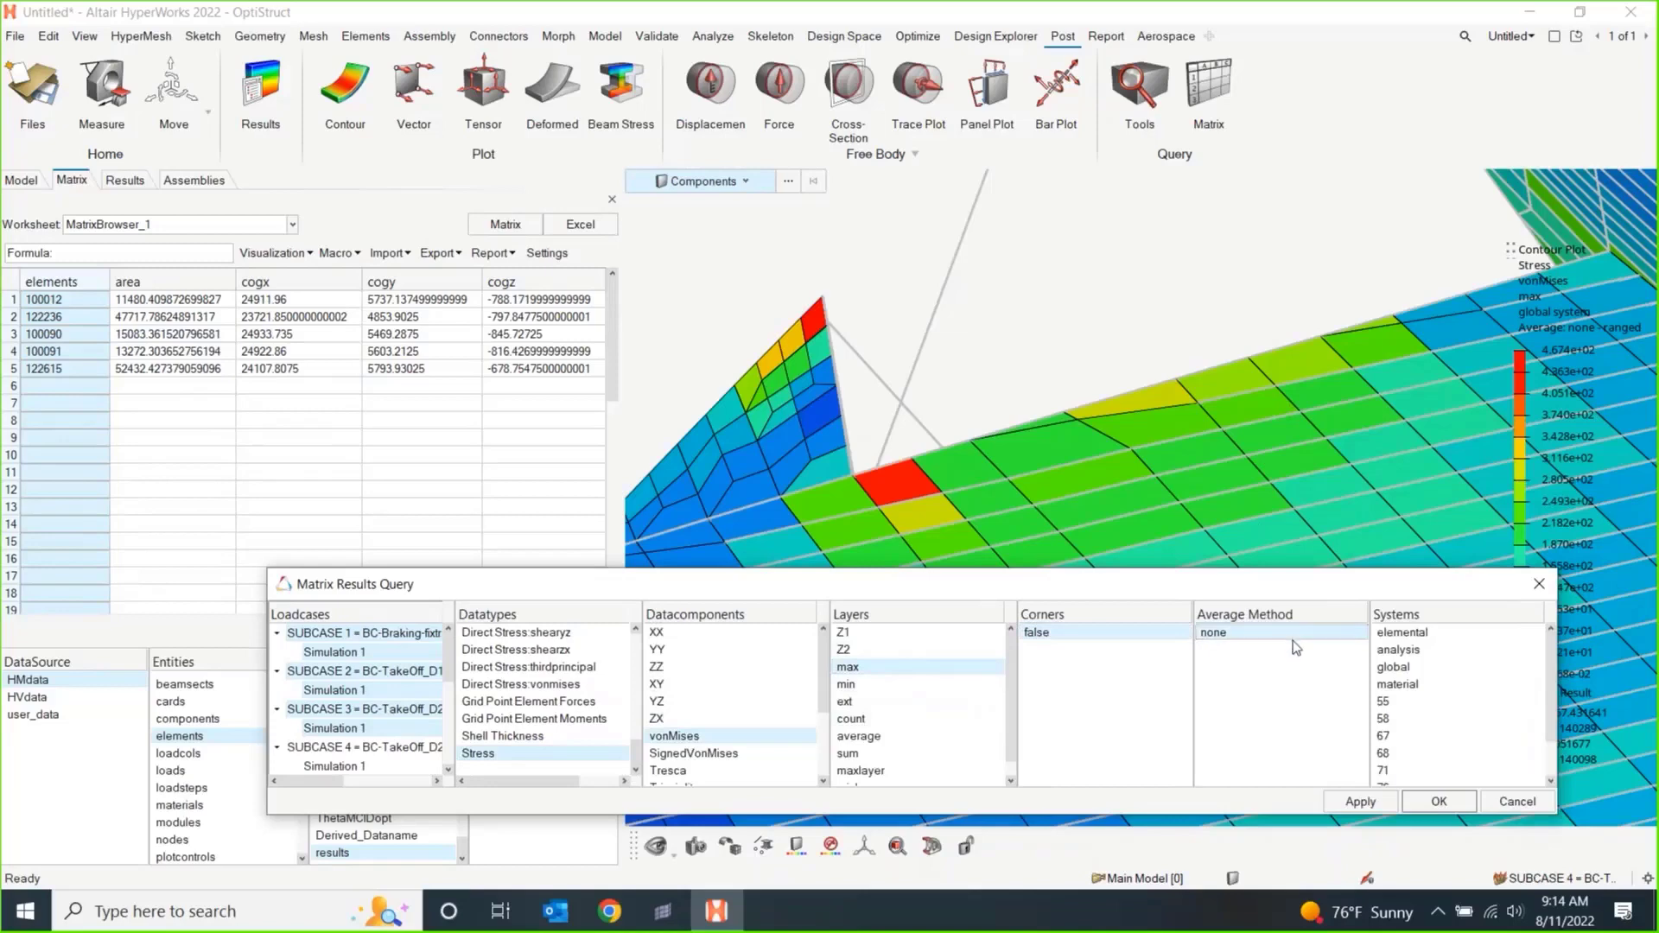
pyautogui.click(1455, 632)
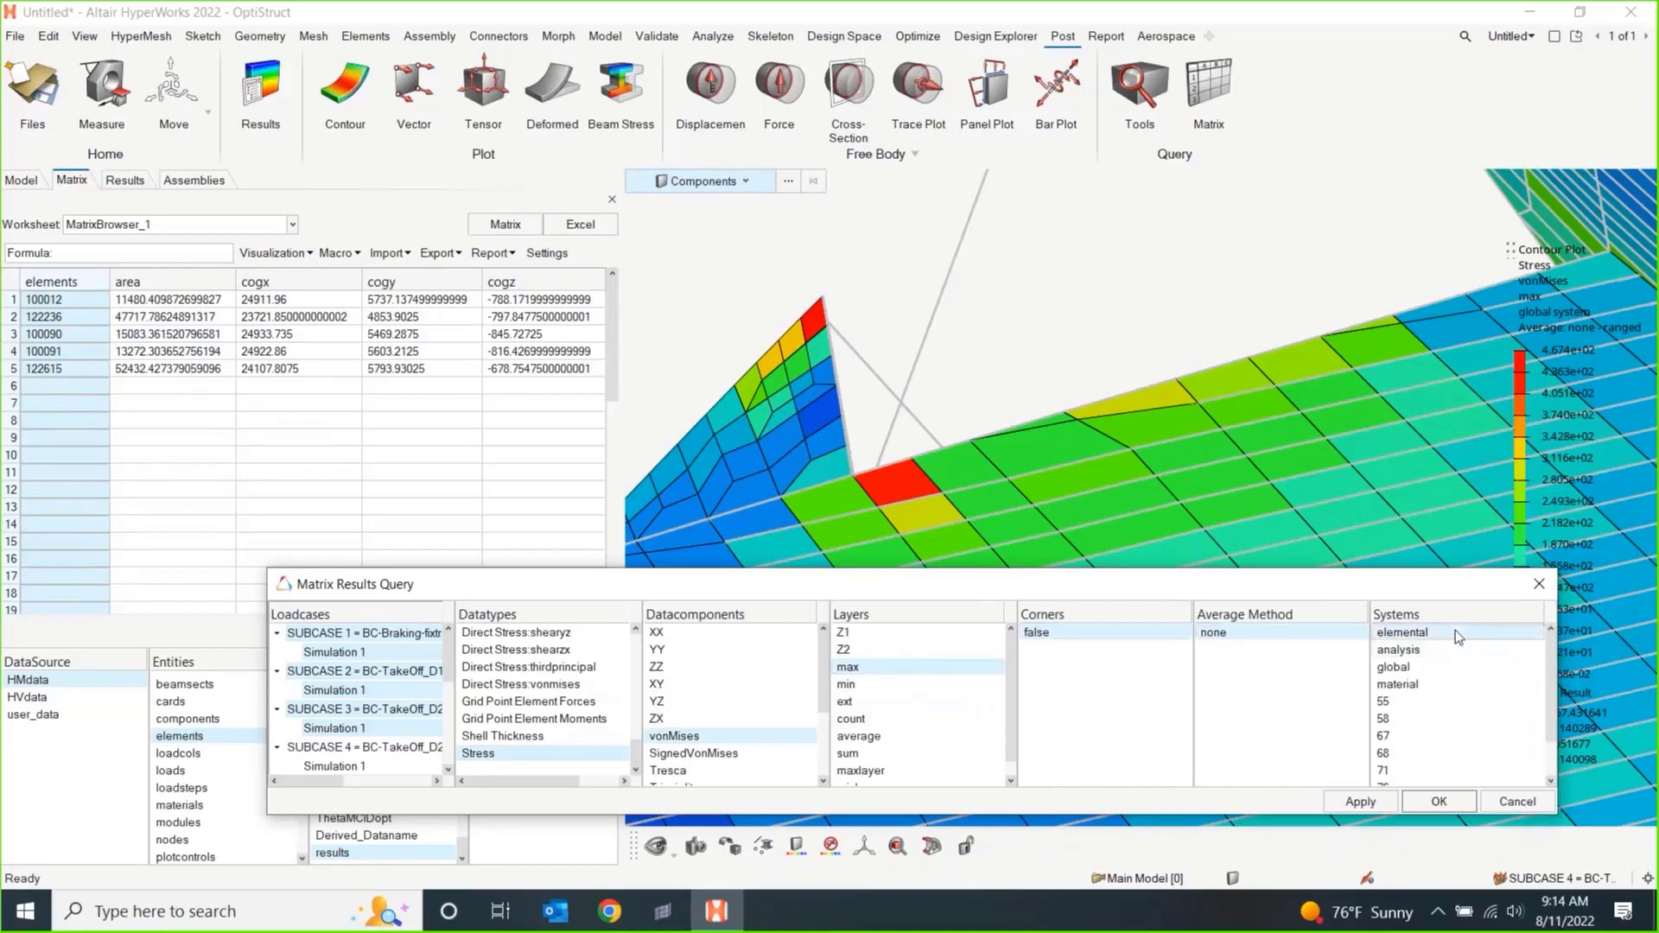
pyautogui.click(1438, 802)
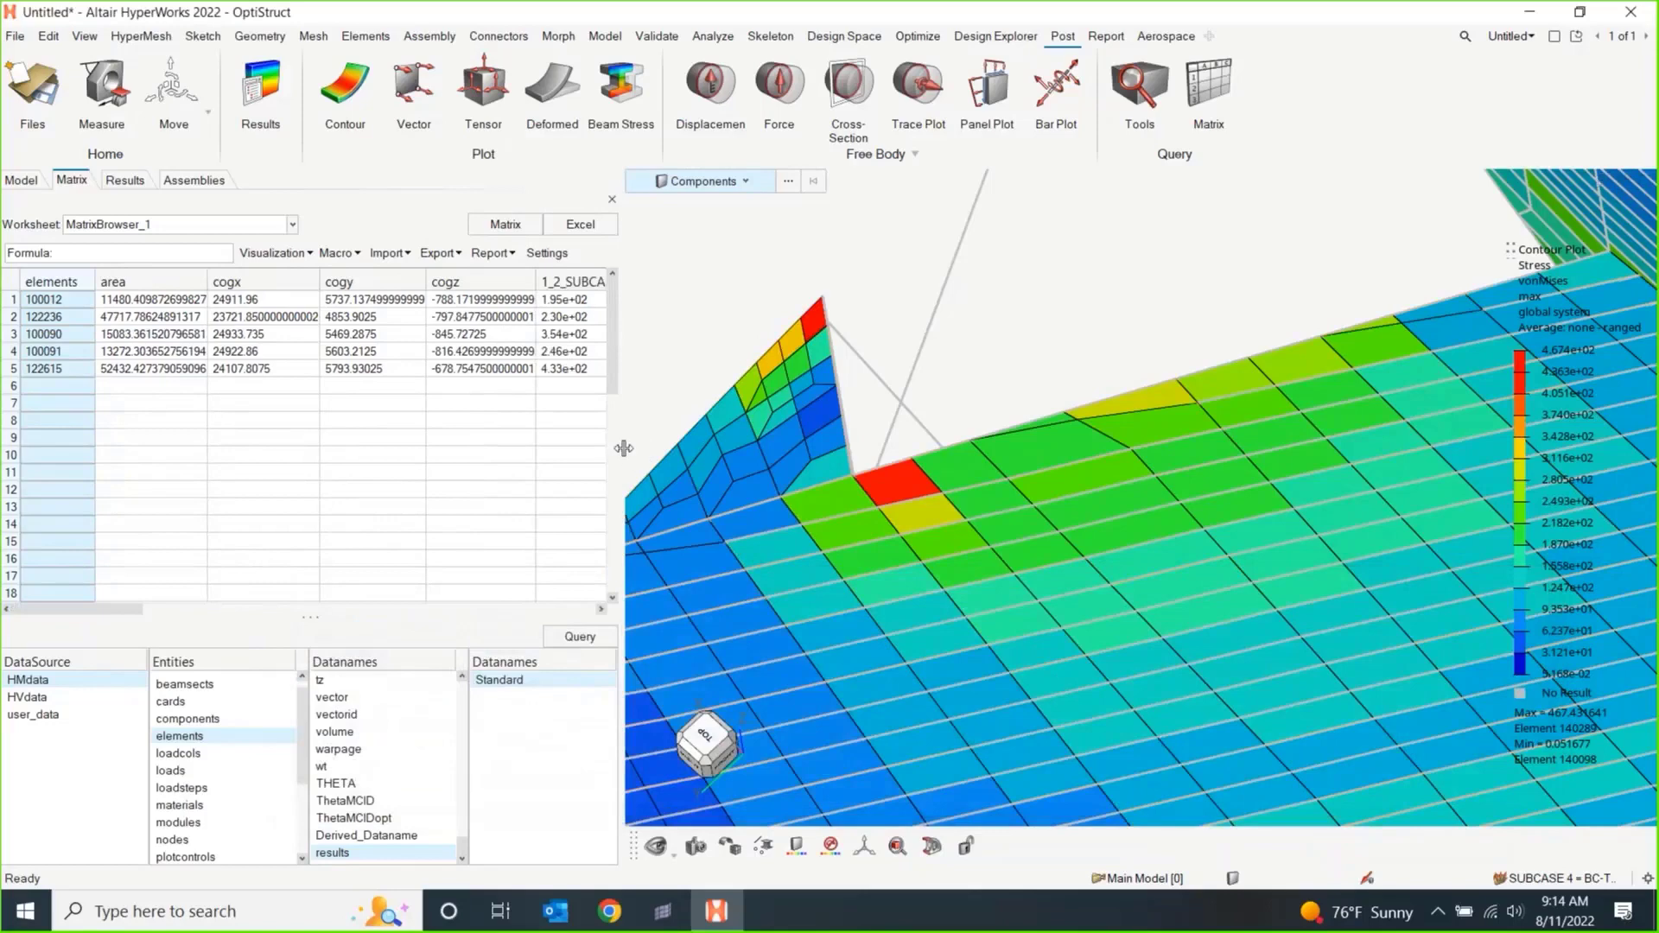
# Widen the Matrix Browser to examine the von Mises stress results beside the element properties.
pyautogui.moveTo(624, 448); pyautogui.dragTo(1100, 449)
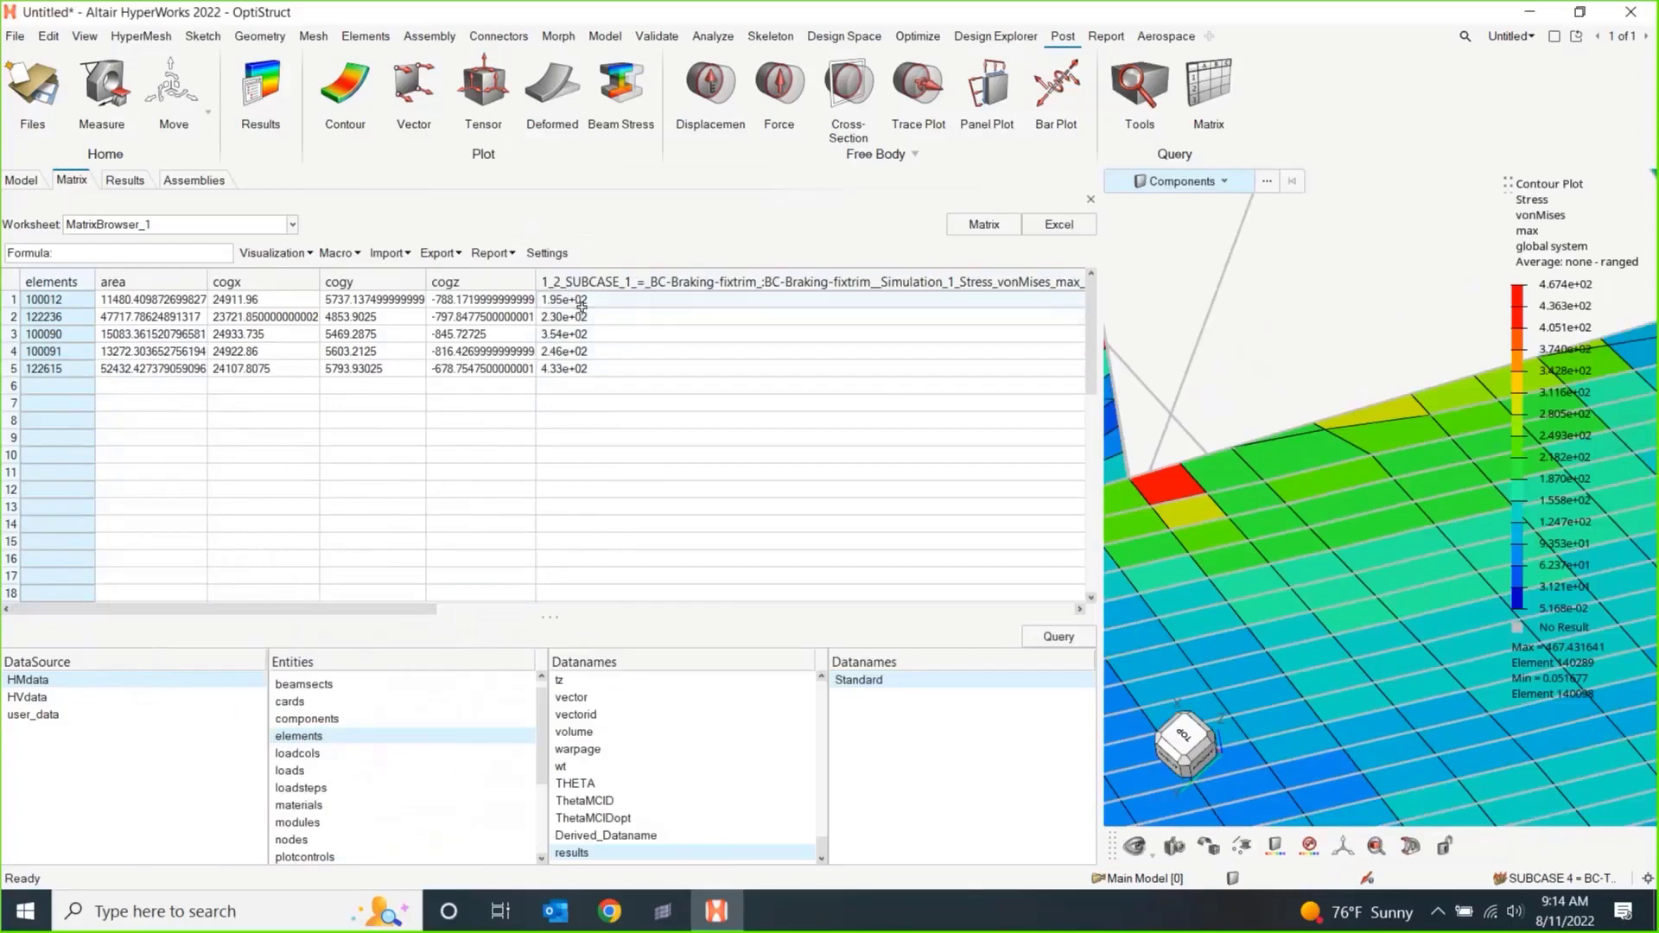
pyautogui.moveTo(412, 610); pyautogui.dragTo(112, 567)
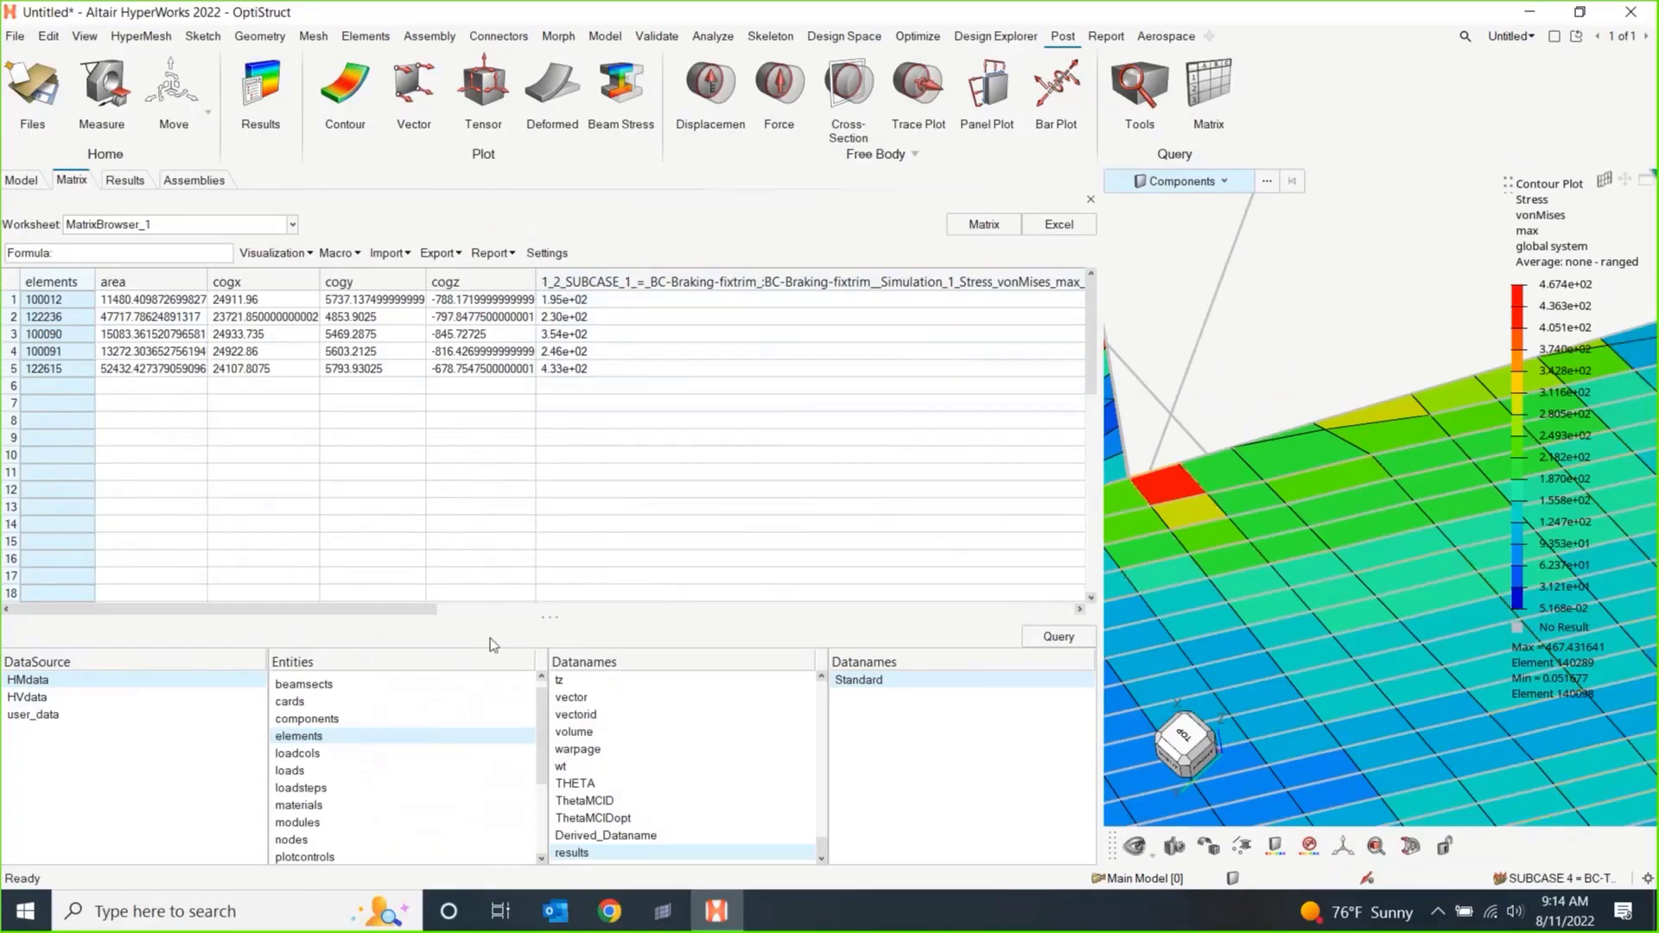
pyautogui.moveTo(396, 610); pyautogui.dragTo(30, 323)
pyautogui.moveTo(354, 608); pyautogui.dragTo(259, 610)
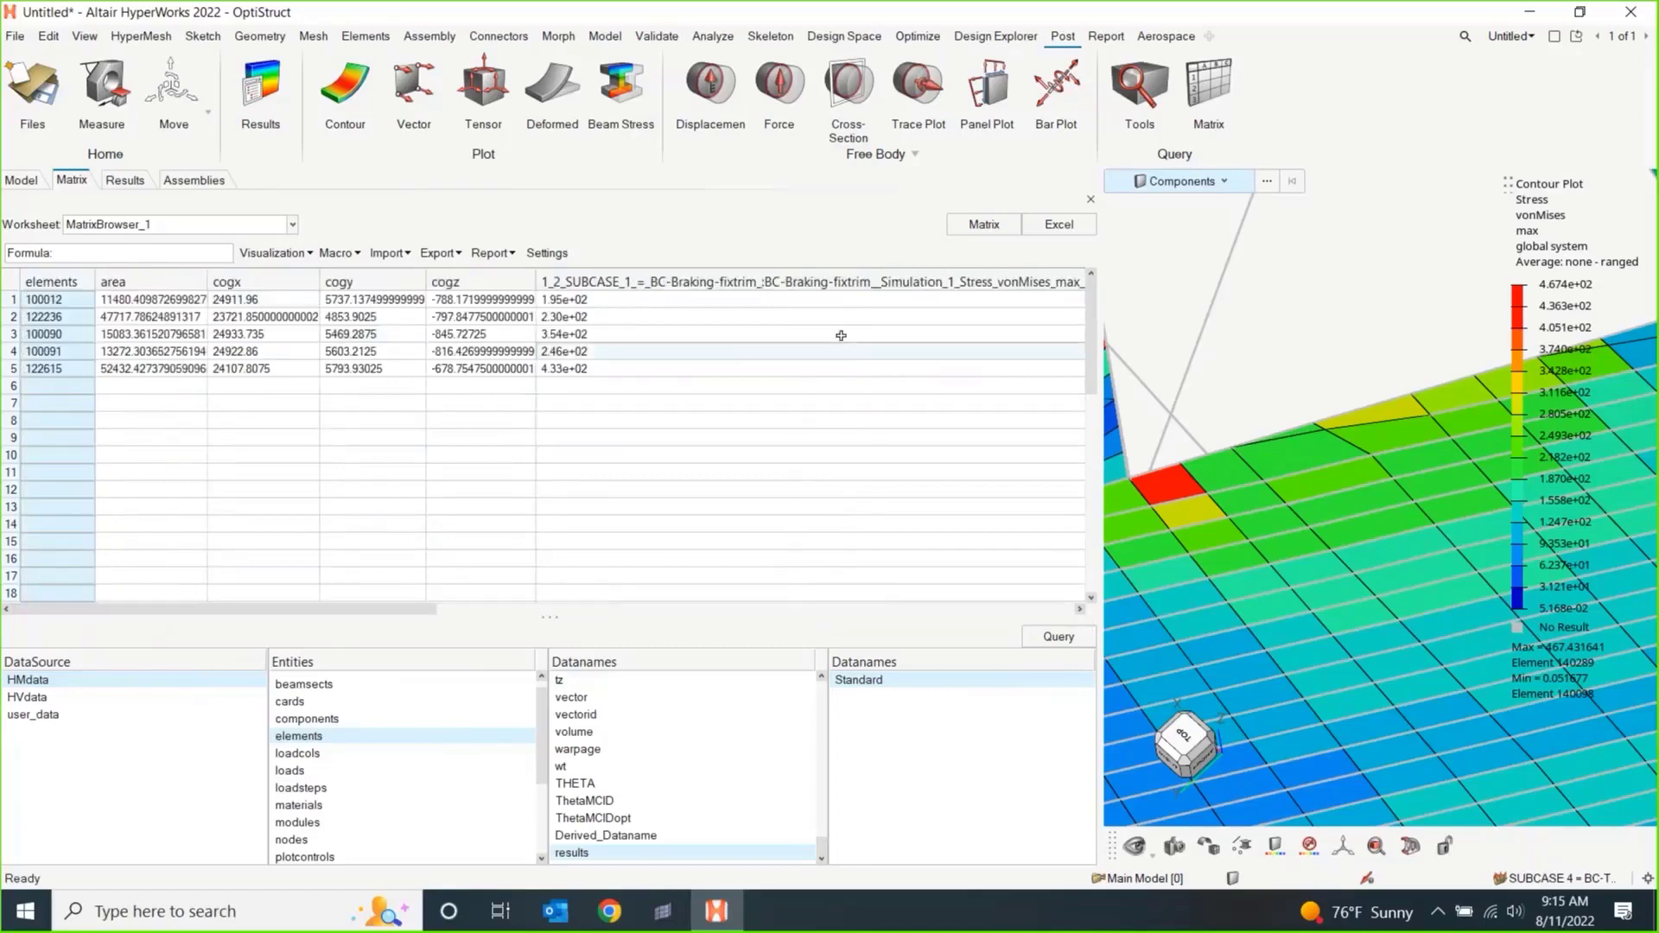
# Send the worksheet to Excel and examine the von Mises stress columns for SUBCASE 1 through SUBCASE 3.
pyautogui.click(1054, 230)
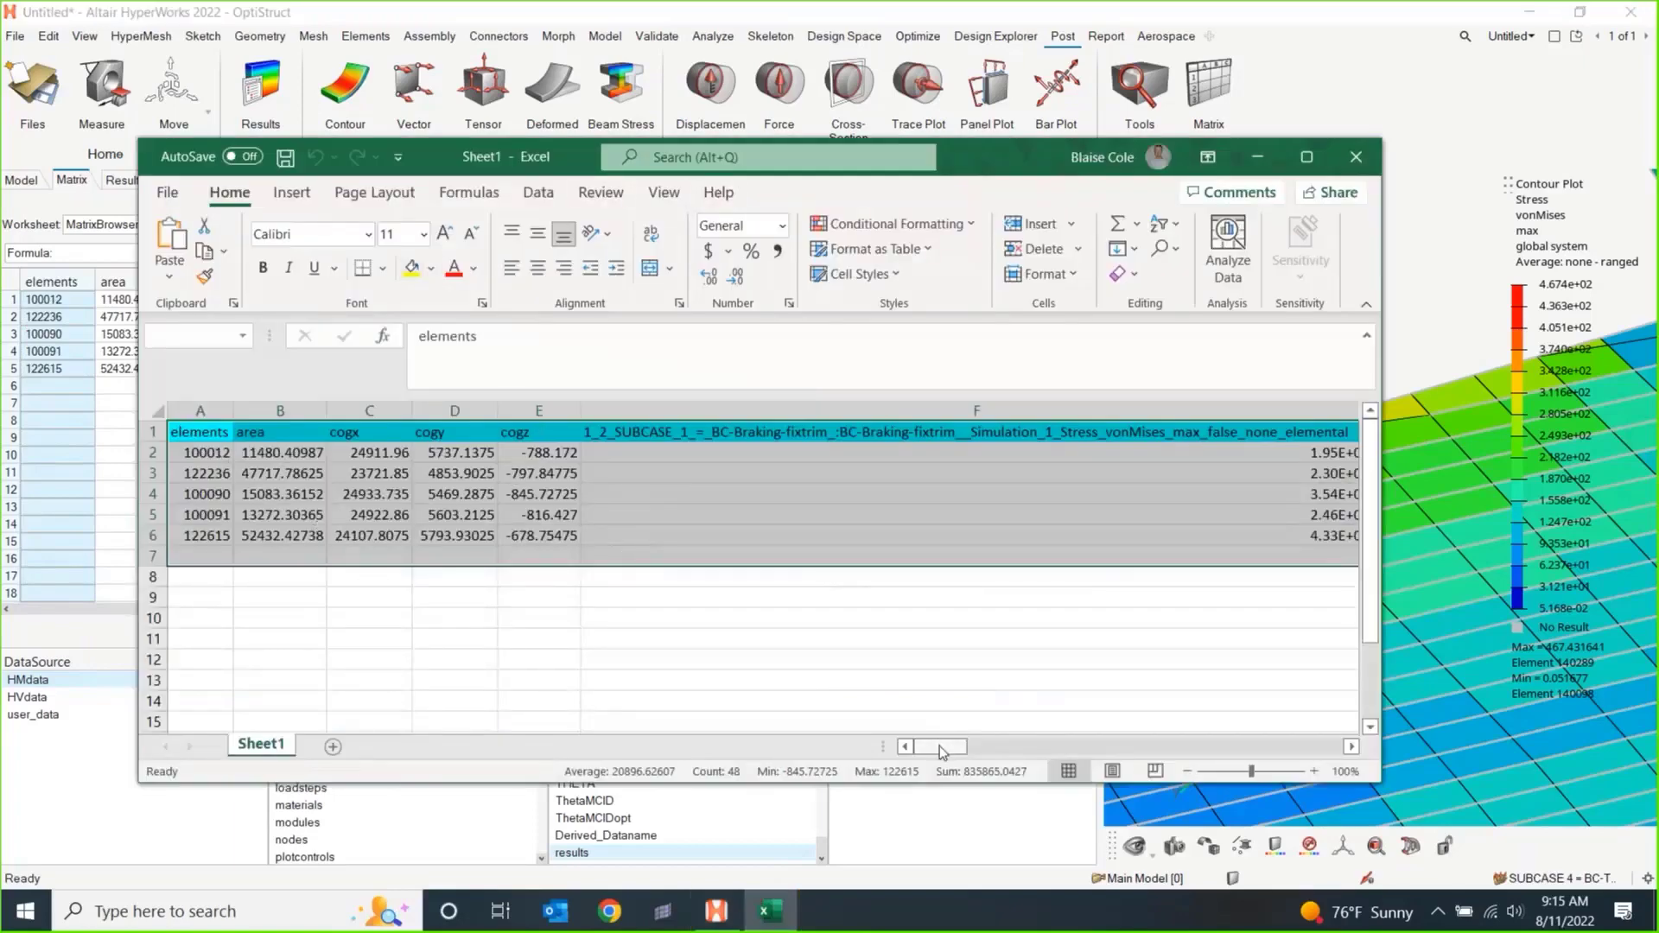
pyautogui.moveTo(942, 752); pyautogui.dragTo(1368, 730)
pyautogui.click(1054, 680)
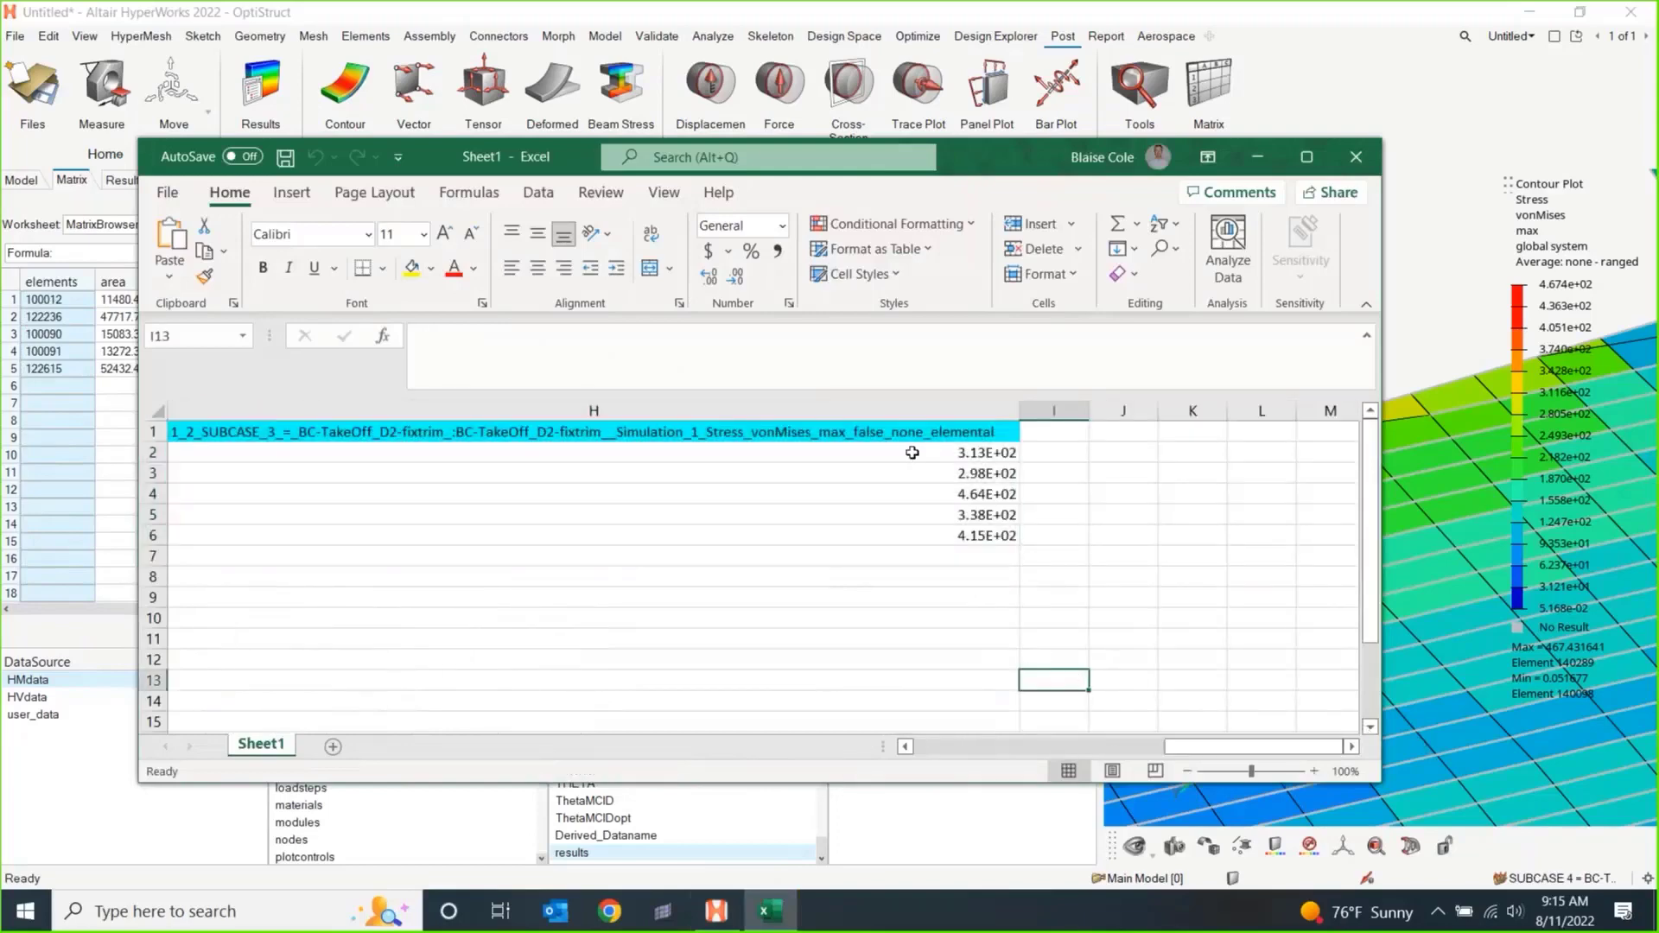
pyautogui.moveTo(911, 453); pyautogui.dragTo(907, 538)
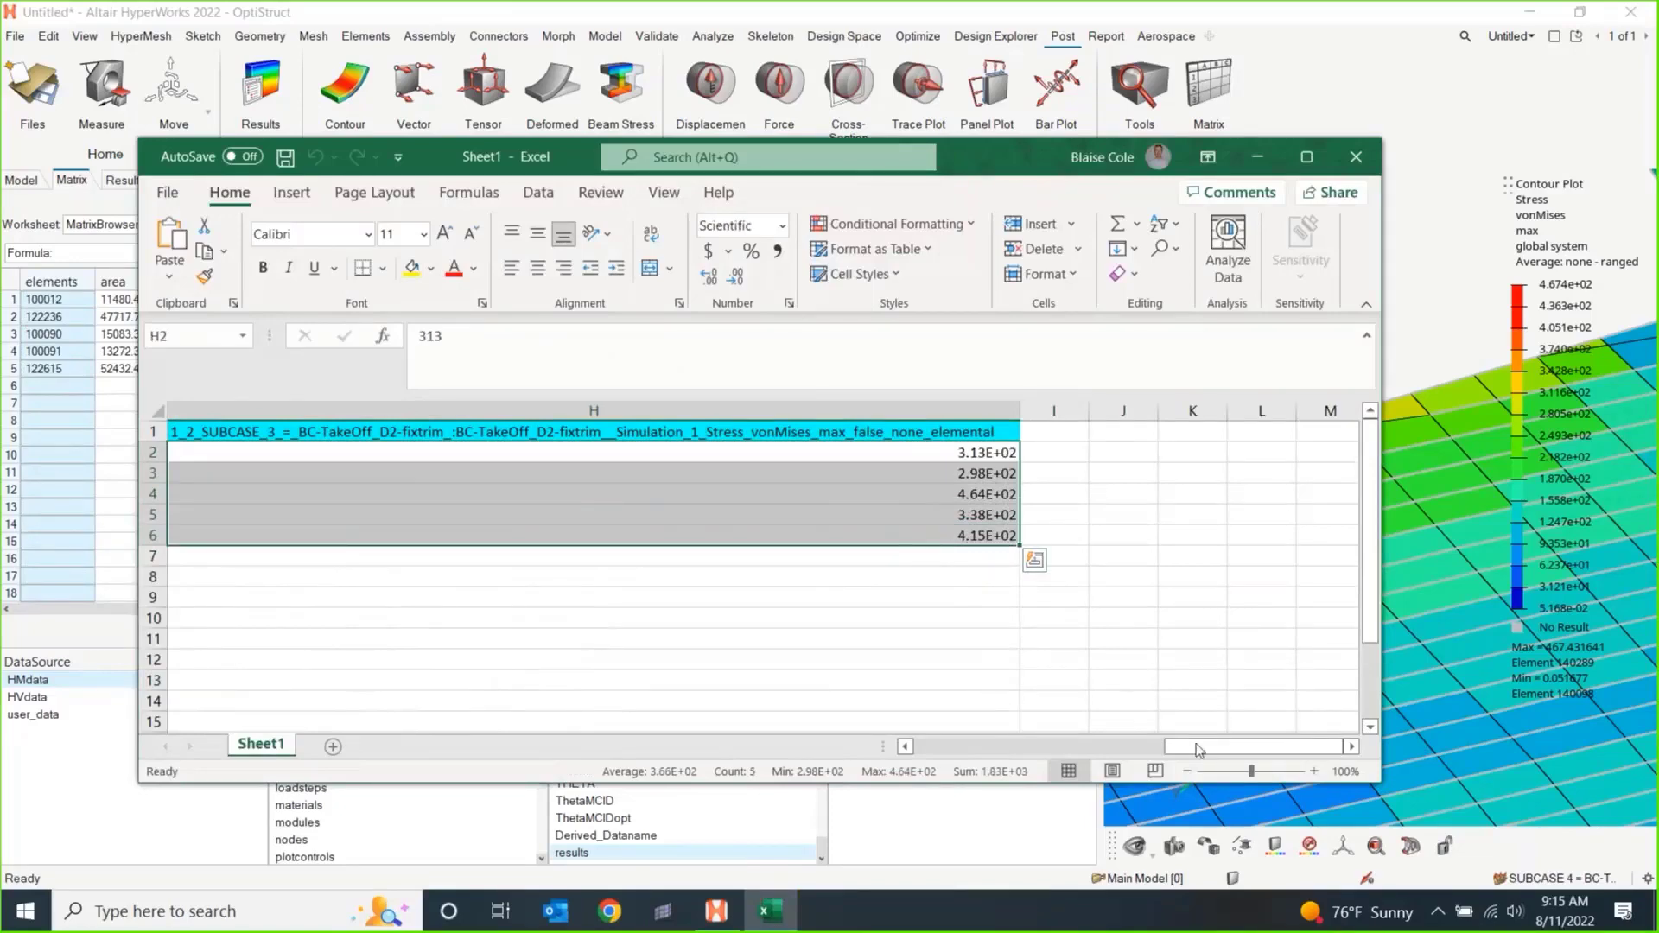
pyautogui.moveTo(1202, 748); pyautogui.dragTo(1270, 748)
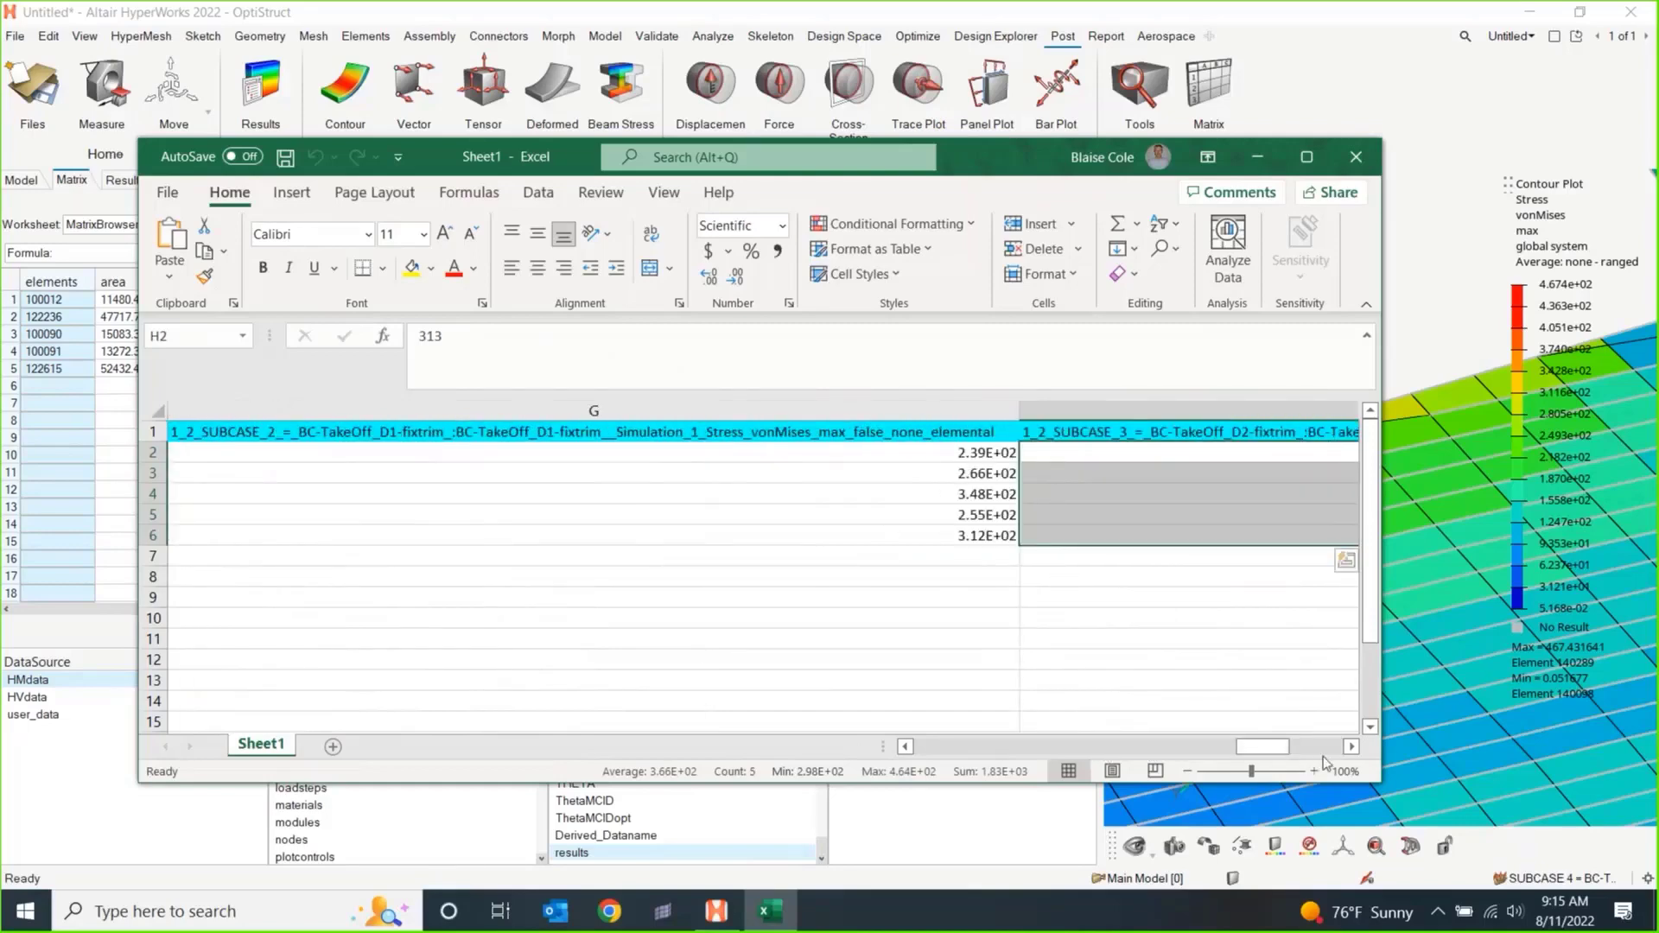
pyautogui.moveTo(1280, 752); pyautogui.dragTo(957, 748)
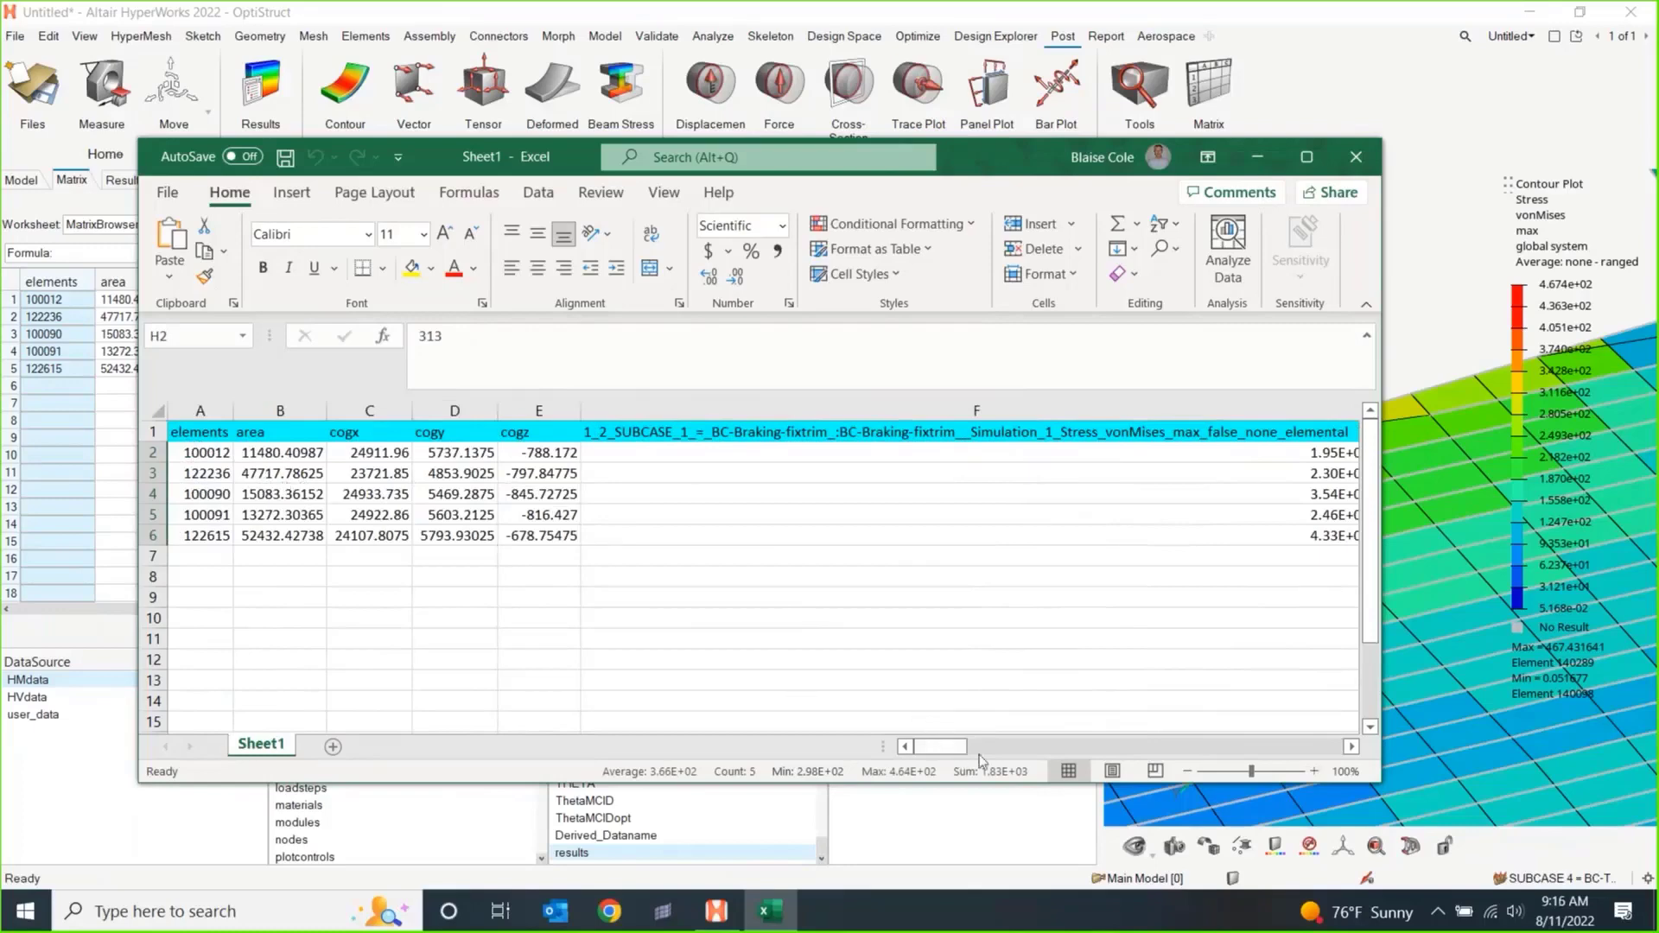
pyautogui.moveTo(952, 750); pyautogui.dragTo(1228, 749)
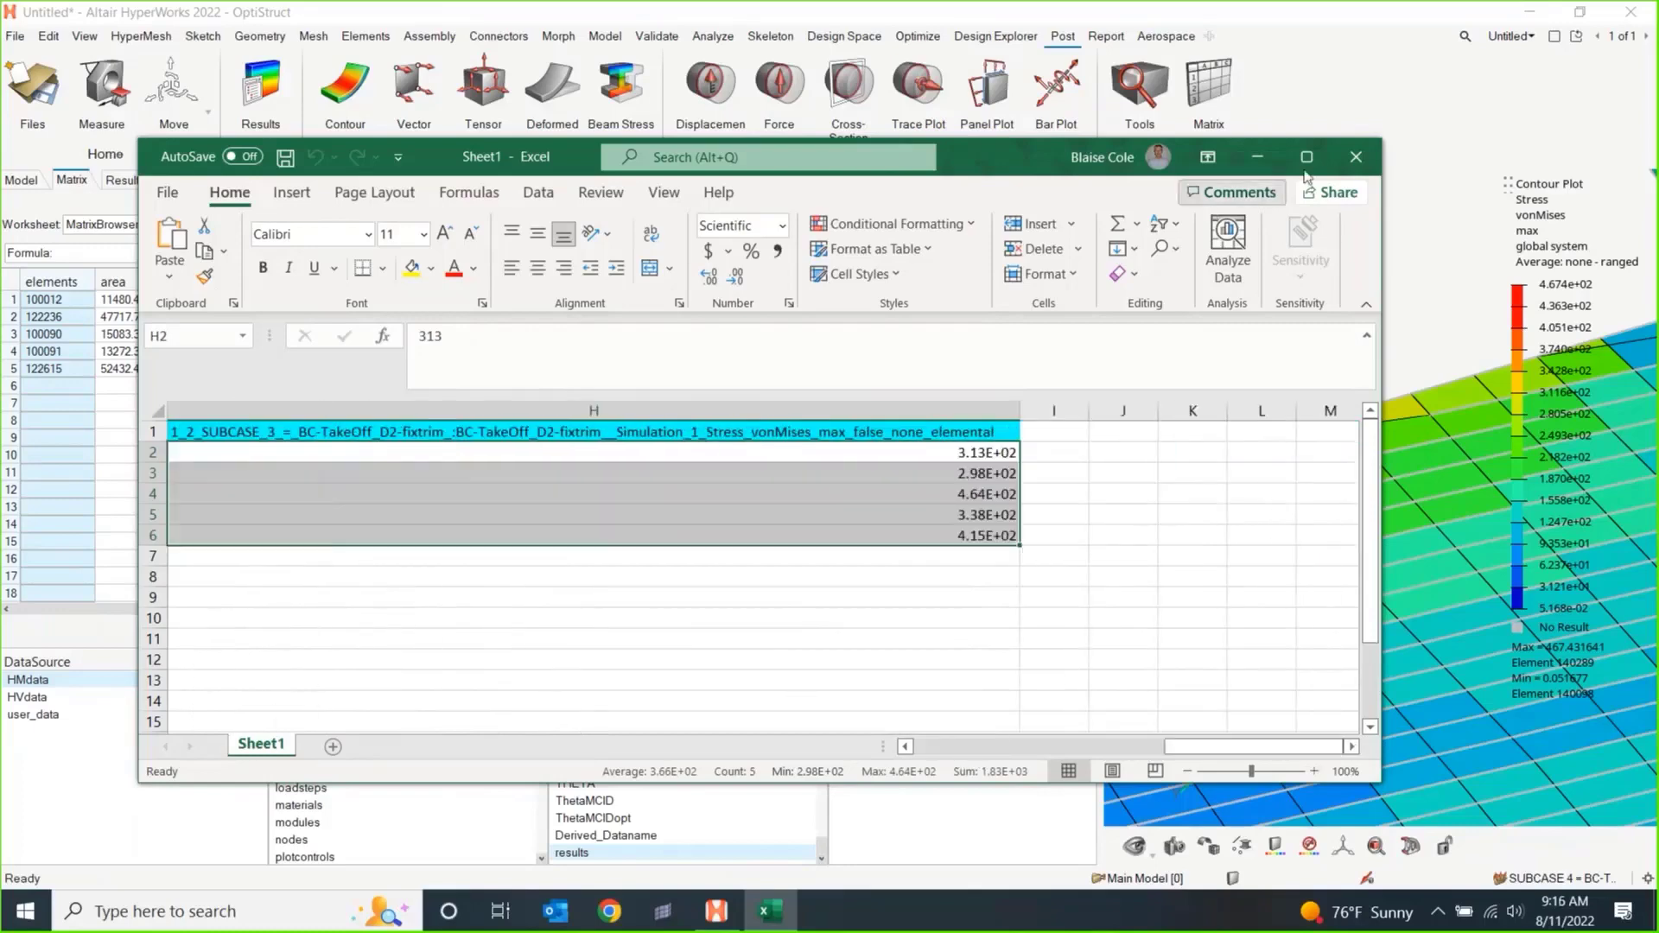
# Close the Excel workbook without saving and close the Matrix Browser, discarding its worksheet.
pyautogui.click(1351, 157)
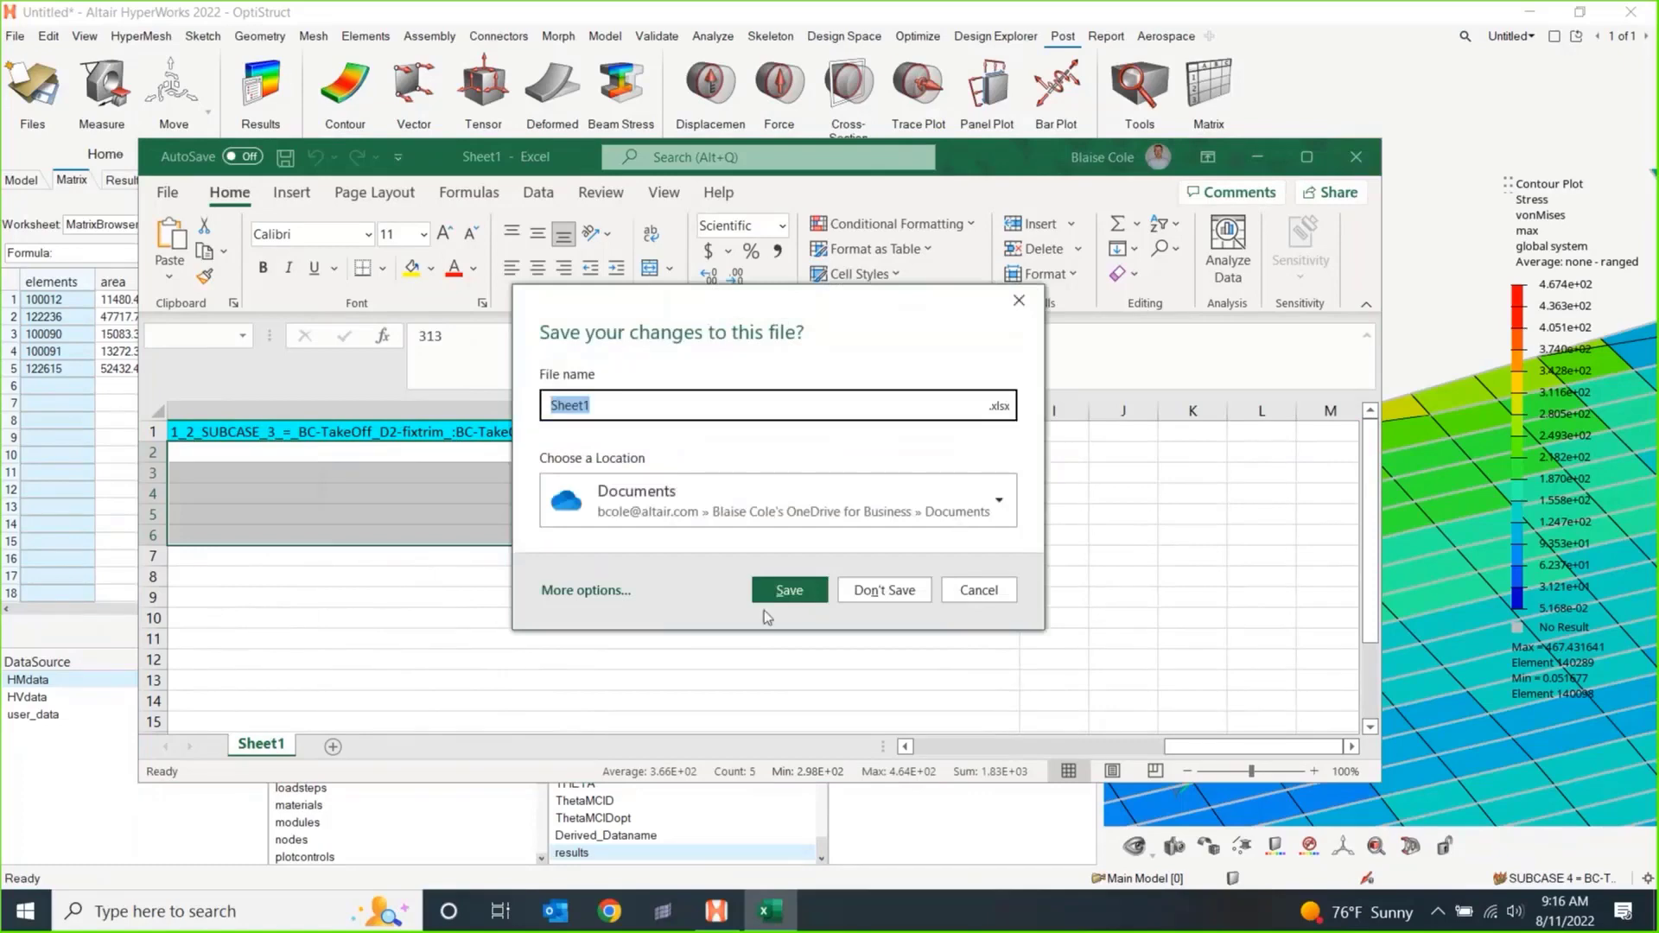
pyautogui.click(879, 592)
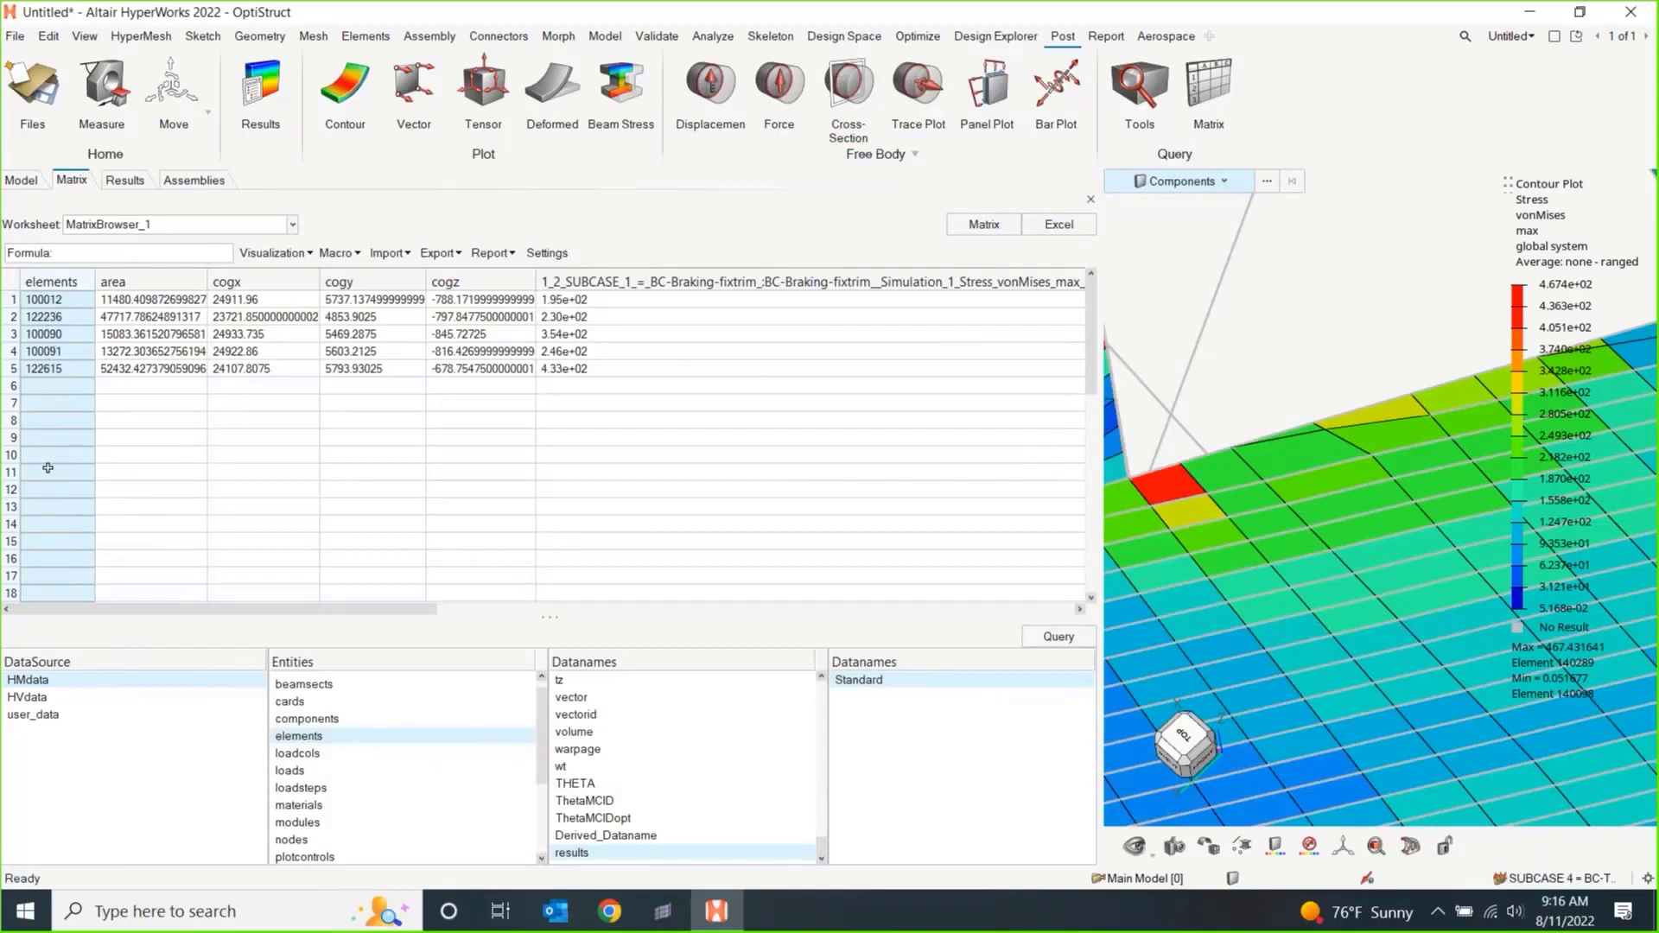
pyautogui.click(1092, 199)
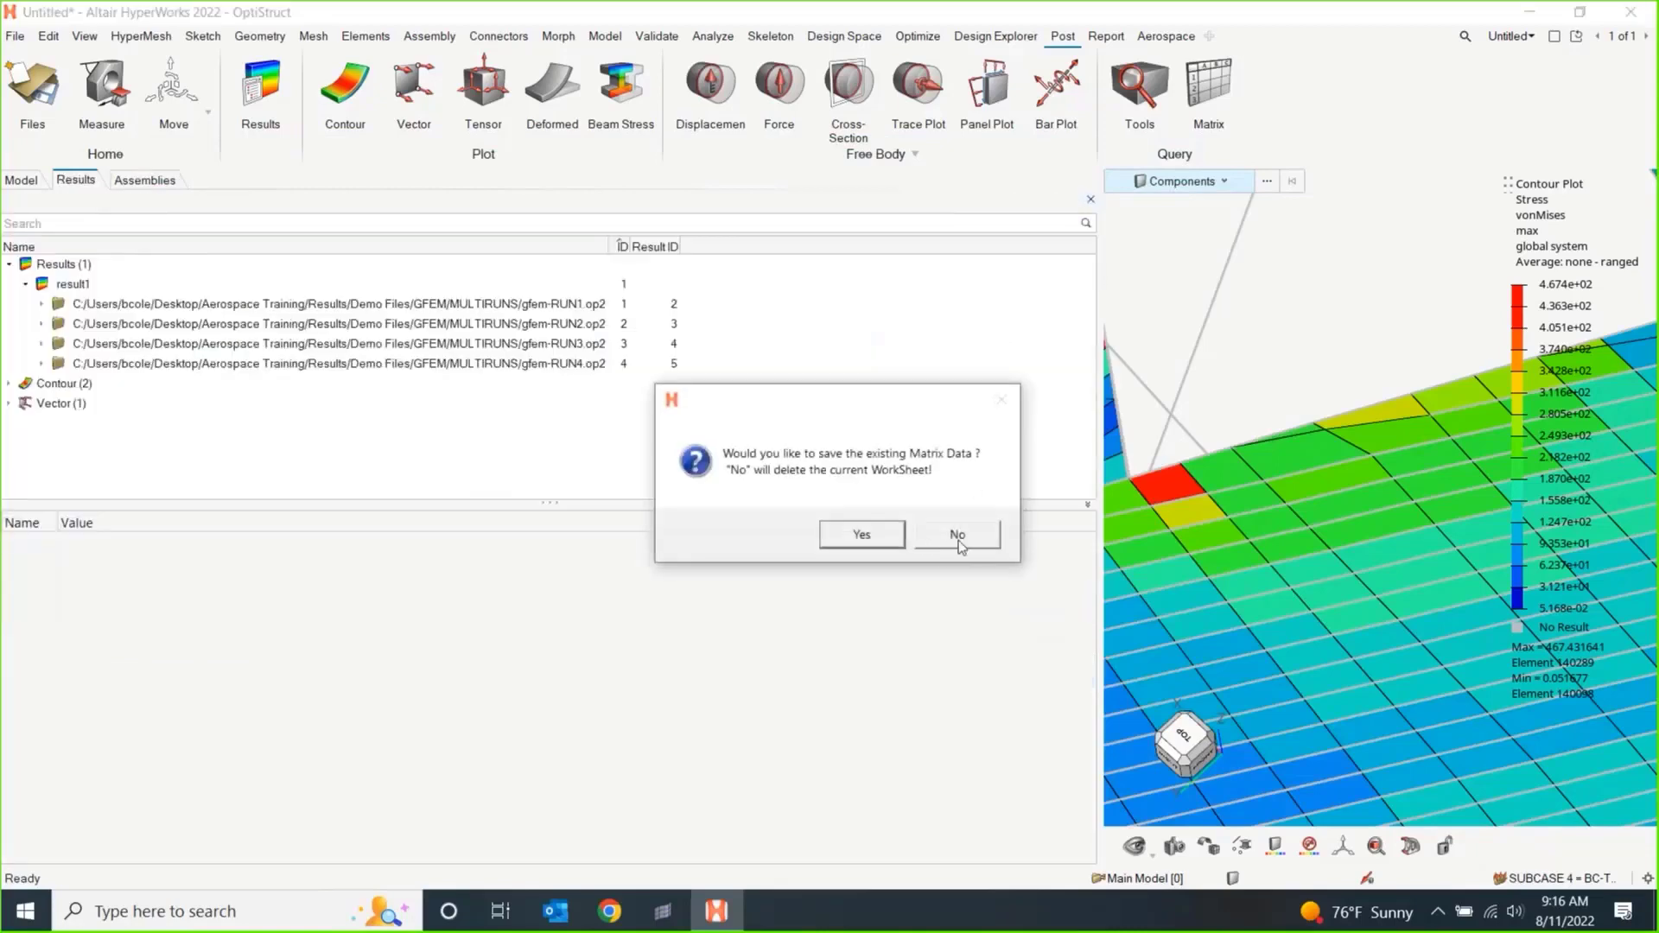
pyautogui.click(957, 540)
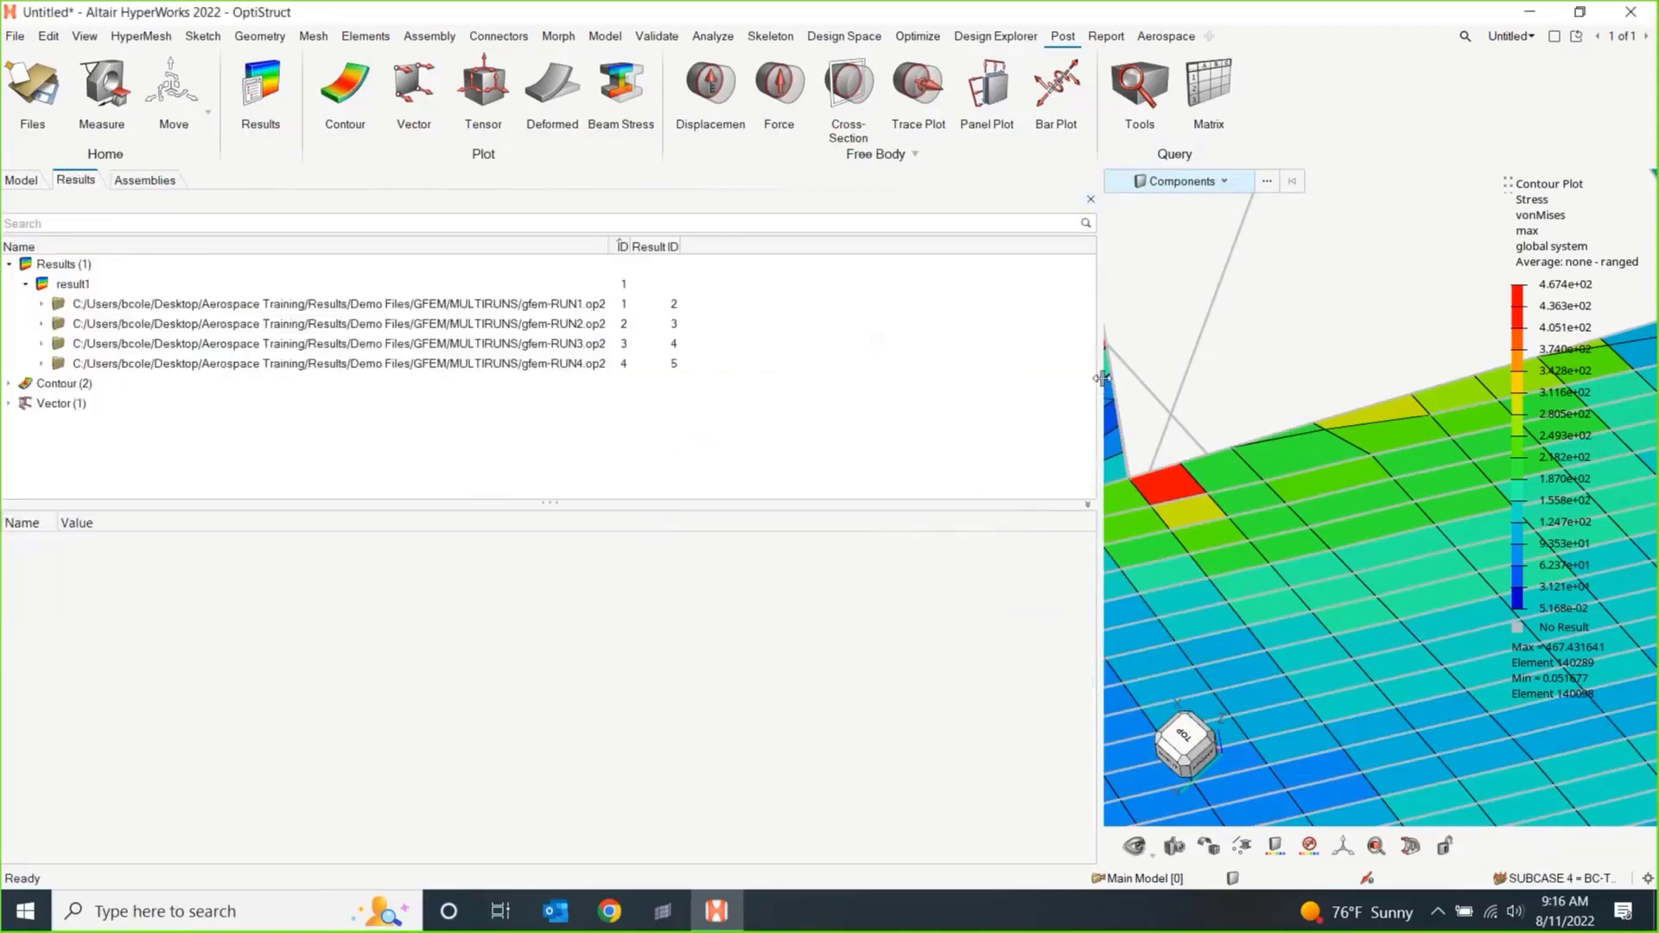
pyautogui.moveTo(1102, 378); pyautogui.dragTo(706, 459)
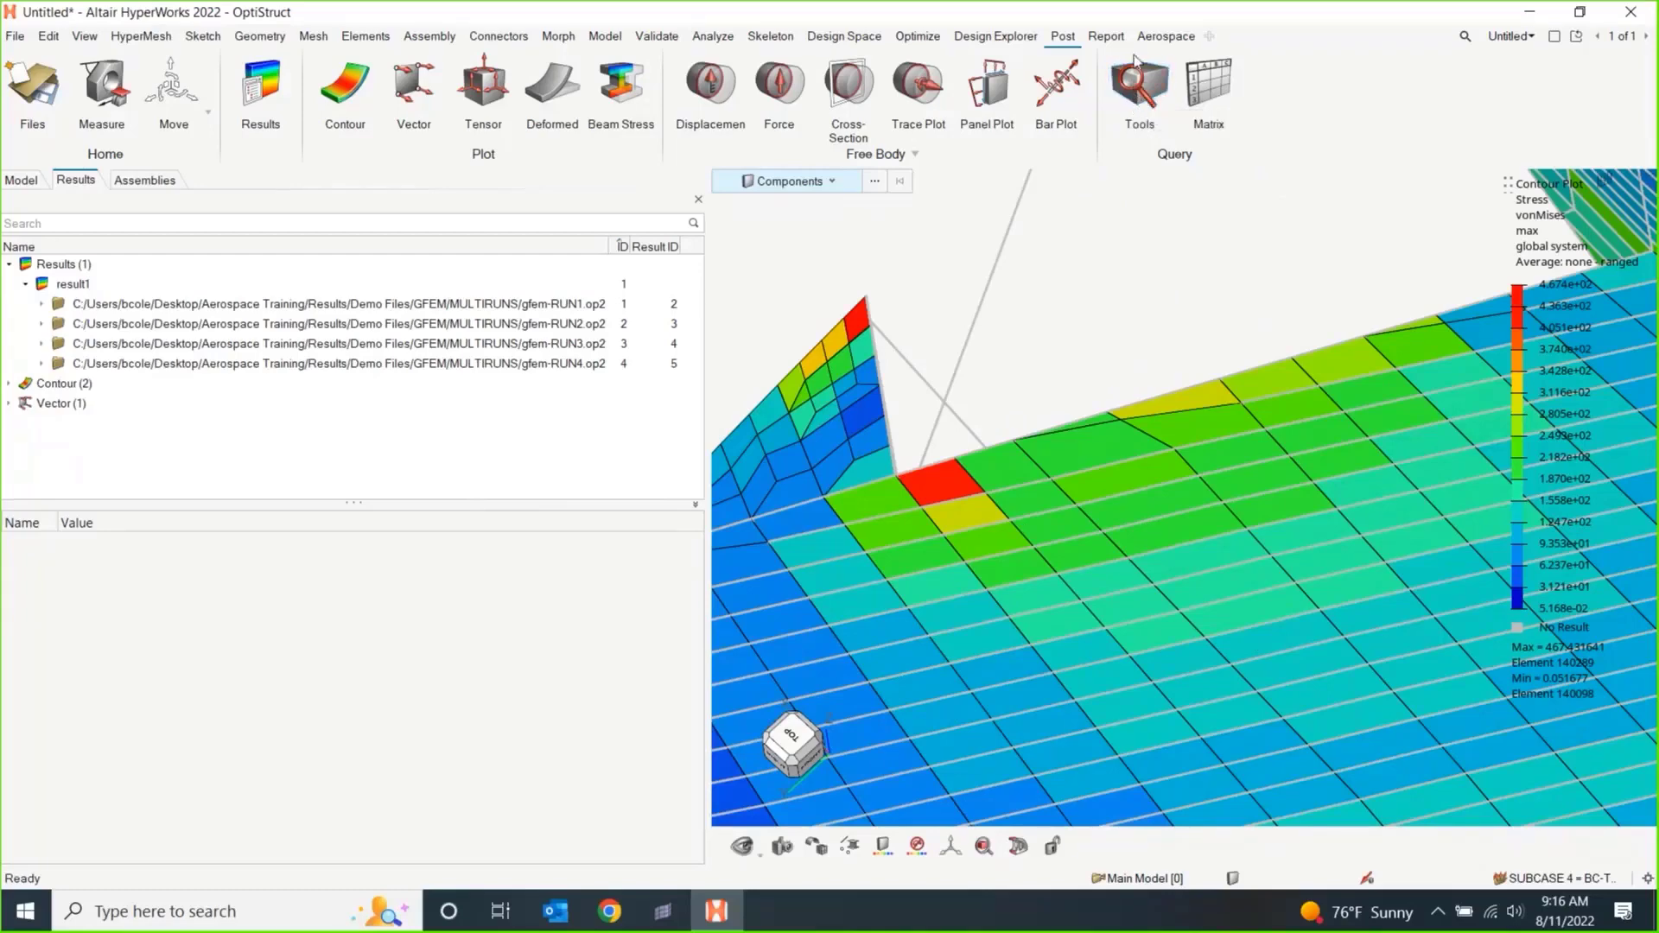
# Start the query tool in Results Query report mode and place its window over the middle of the model.
pyautogui.click(1137, 94)
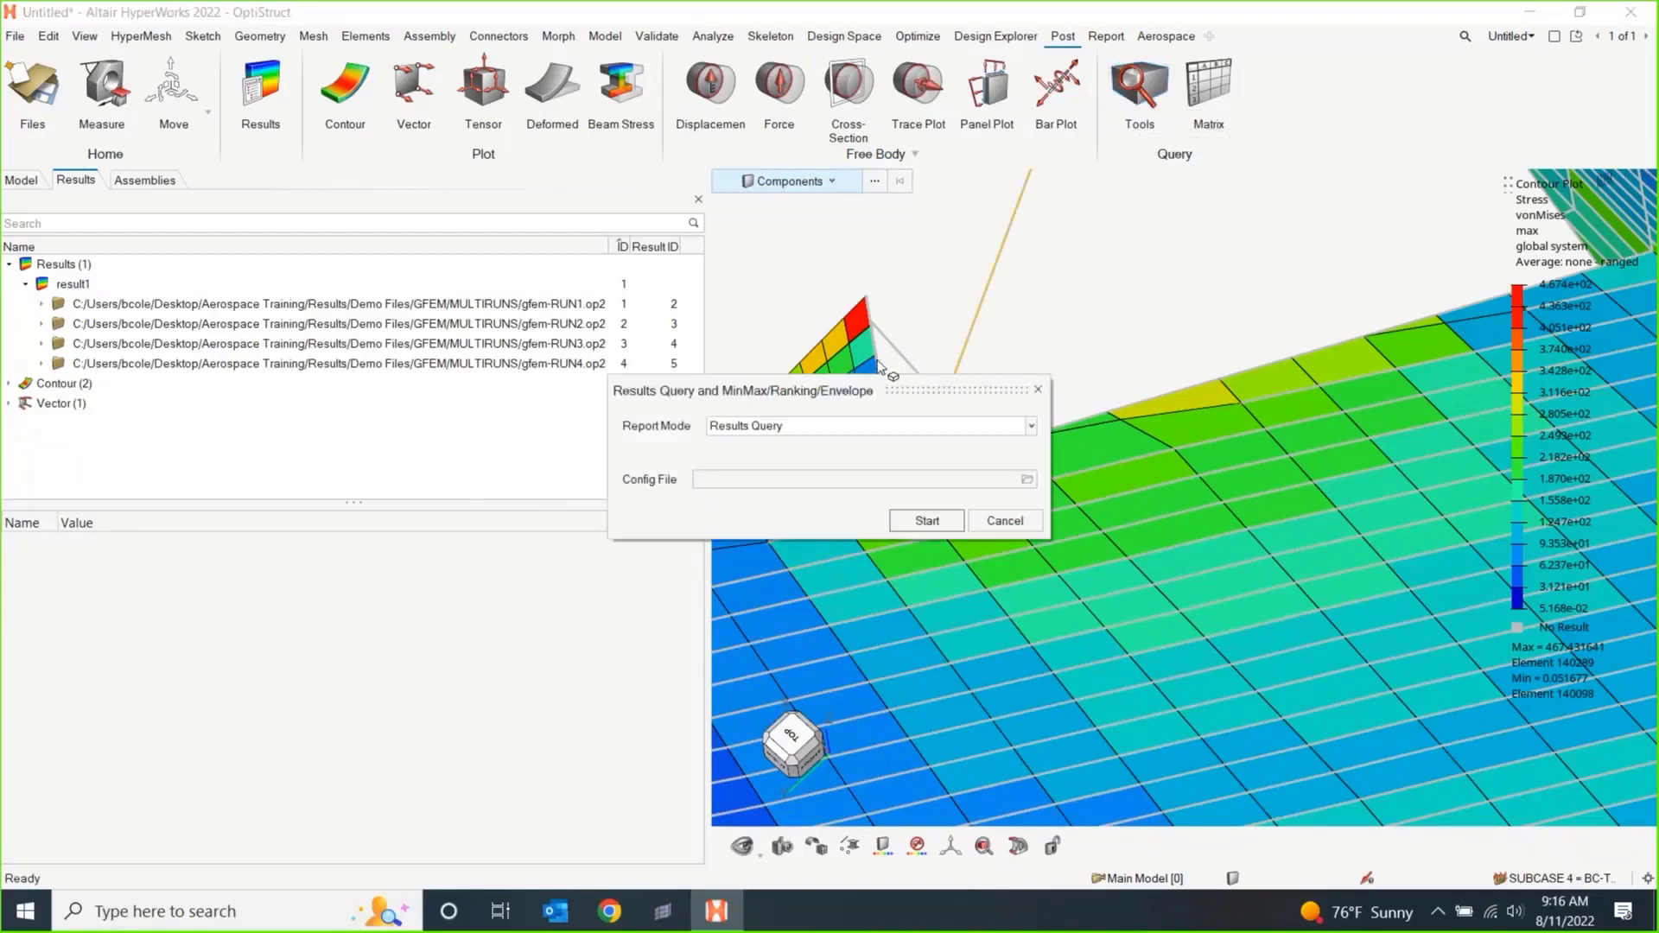
pyautogui.click(778, 427)
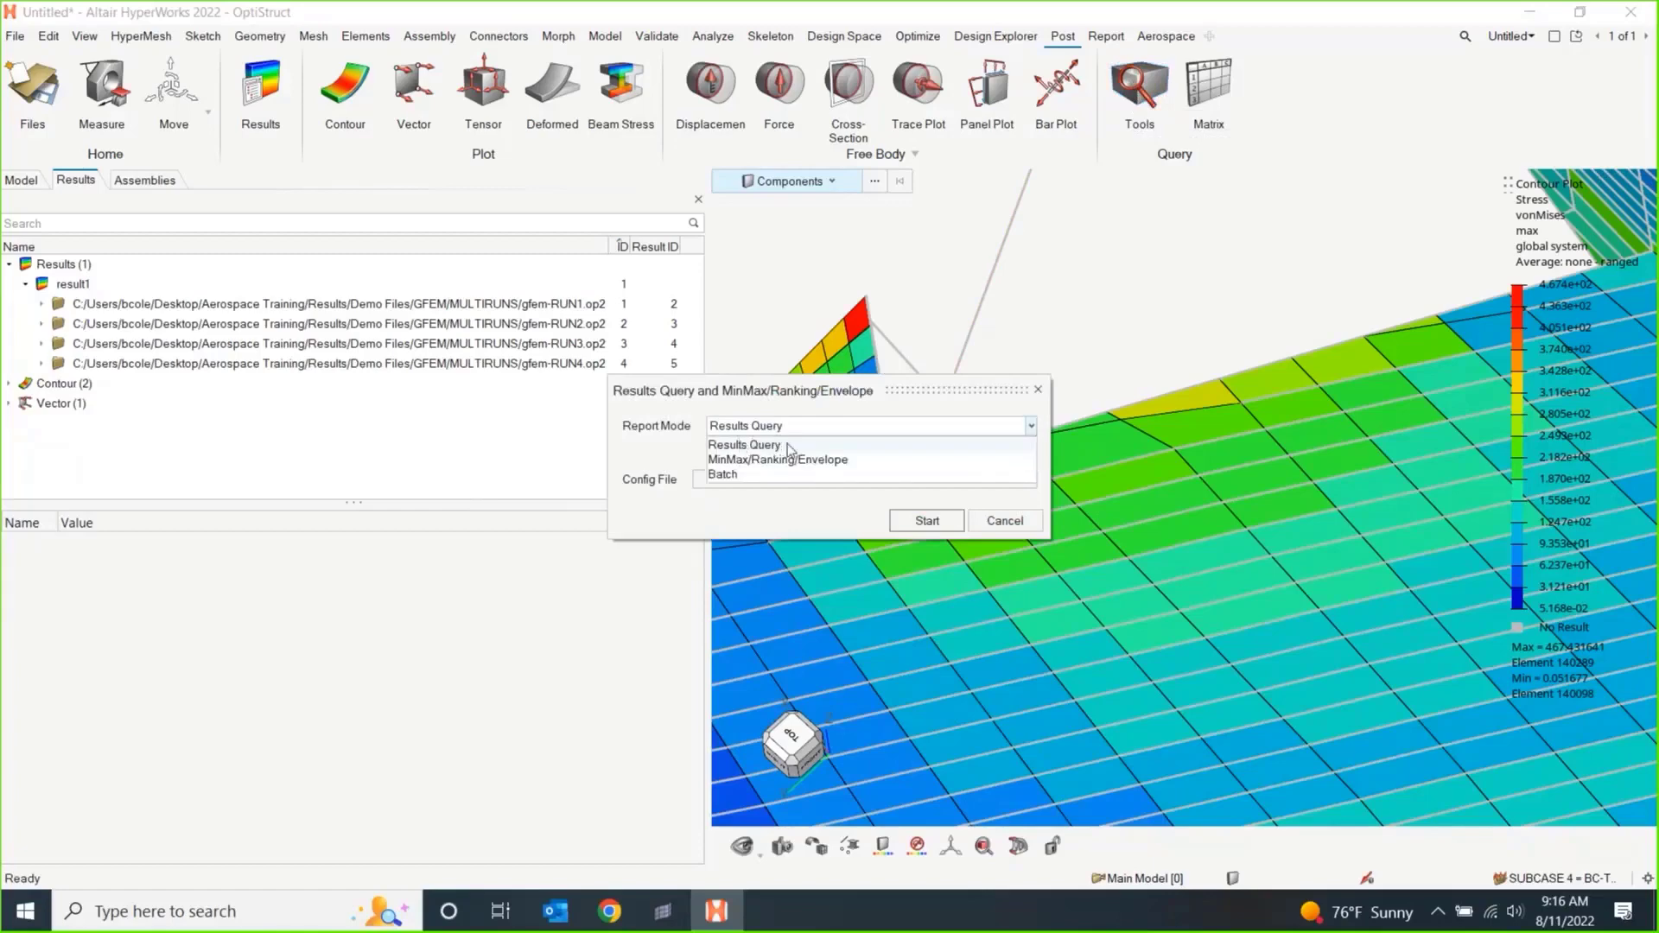
pyautogui.click(786, 445)
pyautogui.click(925, 522)
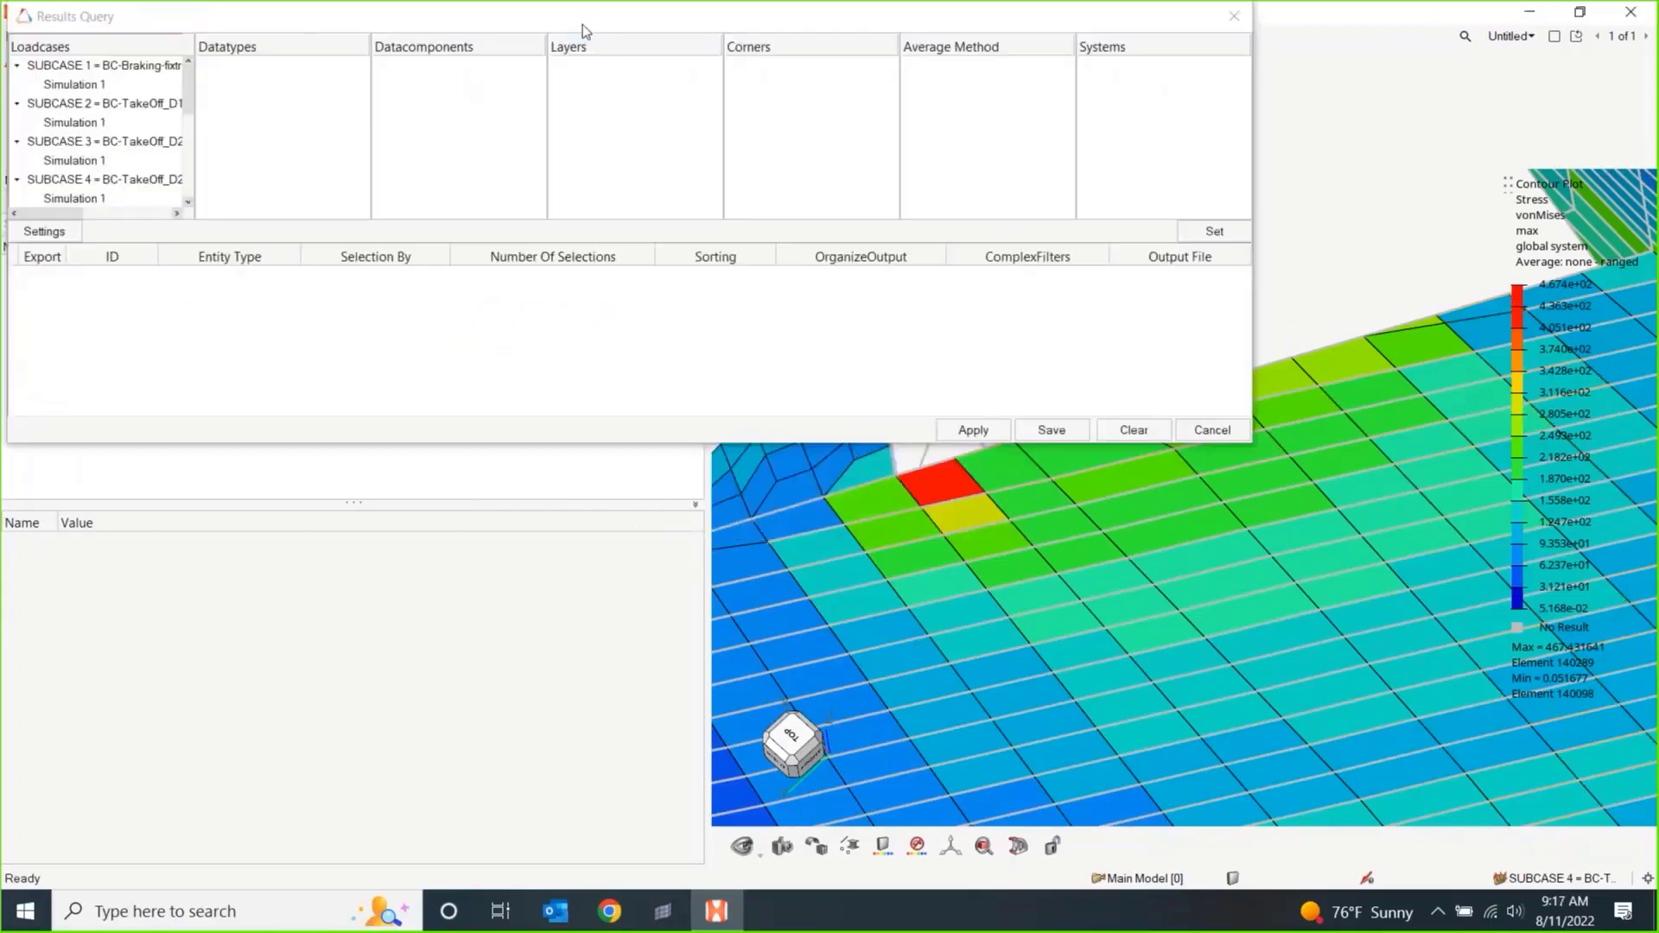
pyautogui.moveTo(583, 24); pyautogui.dragTo(795, 306)
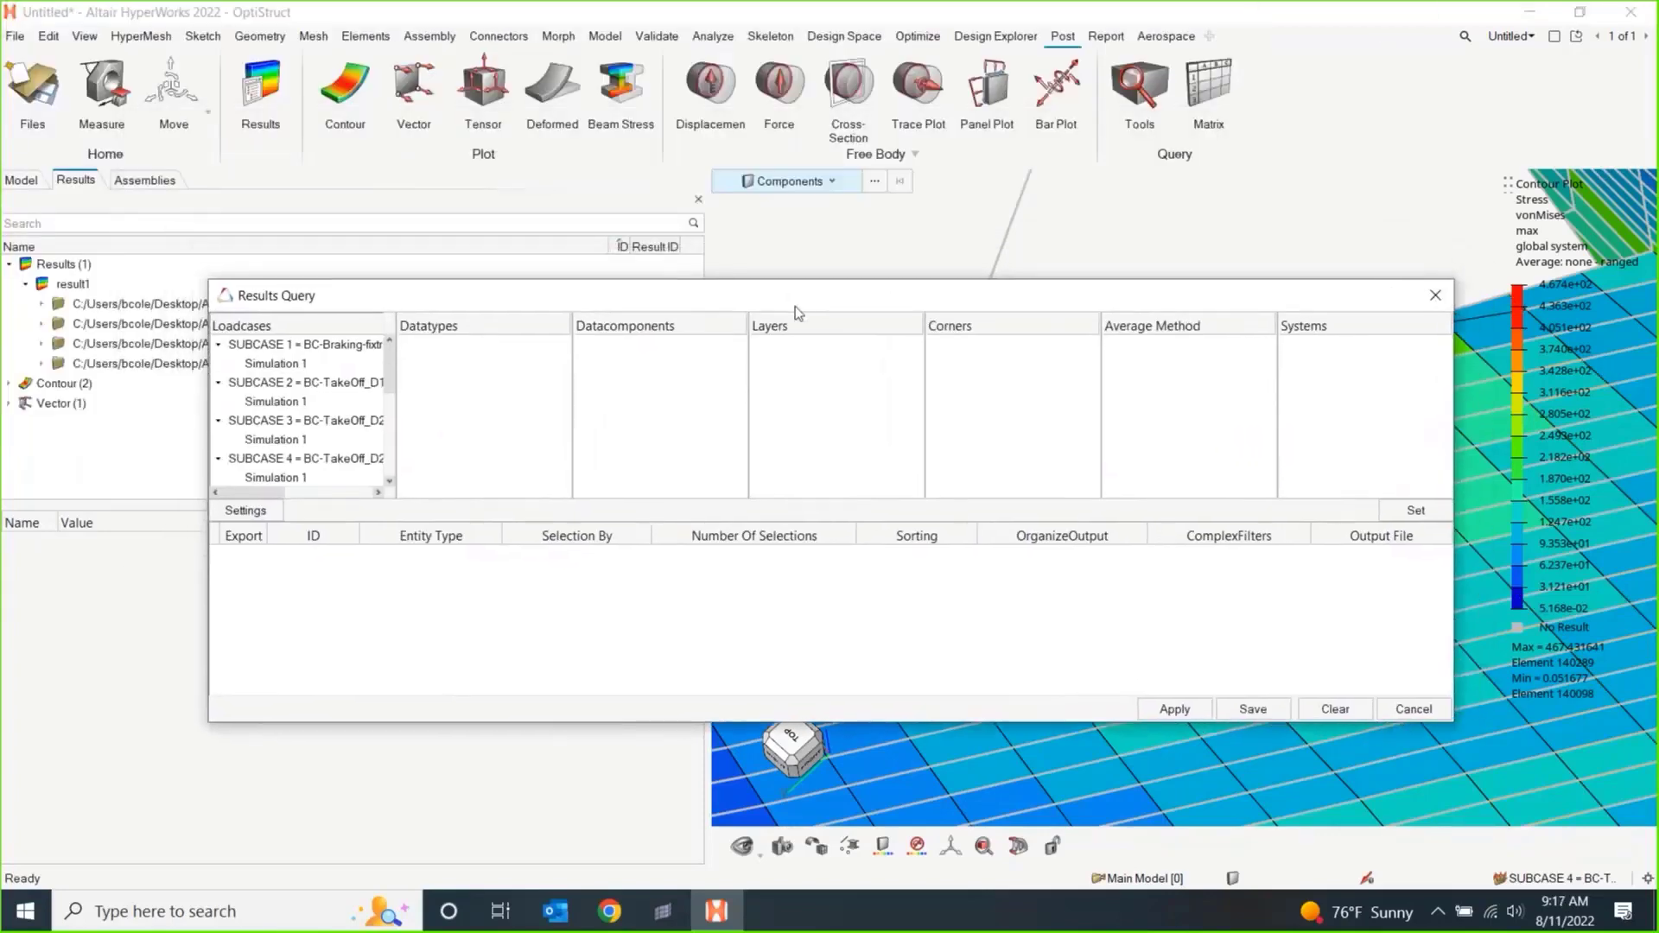
# Add a query for SUBCASE 1 through SUBCASE 3 with datatype 1D Element Forces and component X.
pyautogui.click(285, 346)
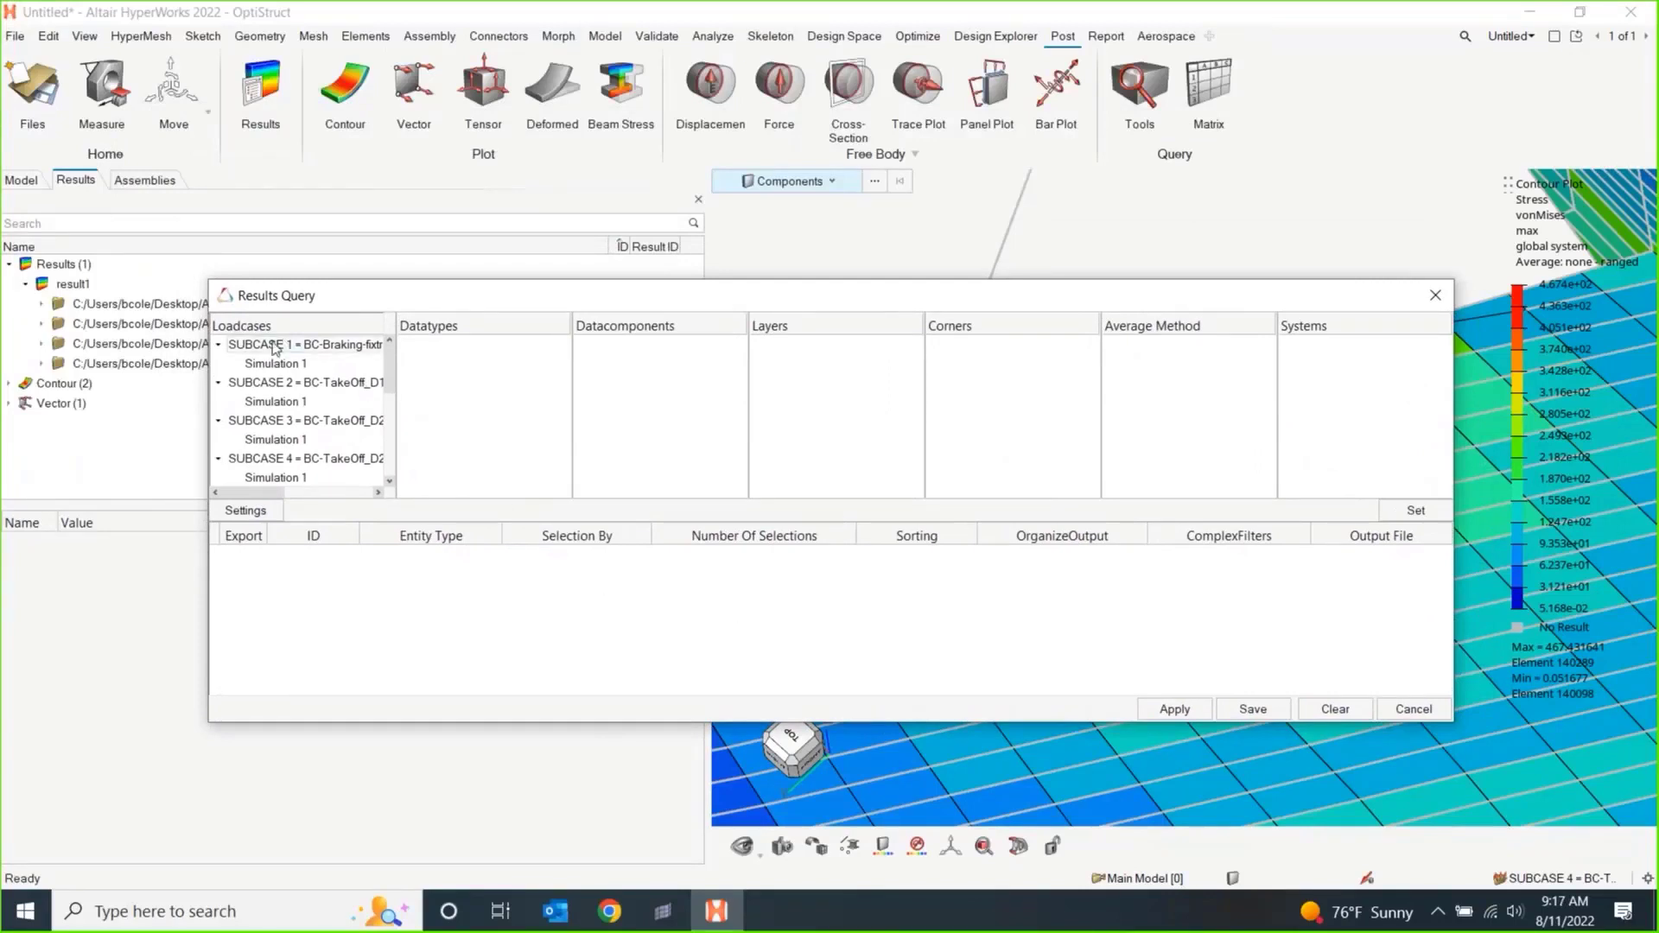
pyautogui.keyDown('shift'); pyautogui.click(273, 423); pyautogui.keyUp('shift')
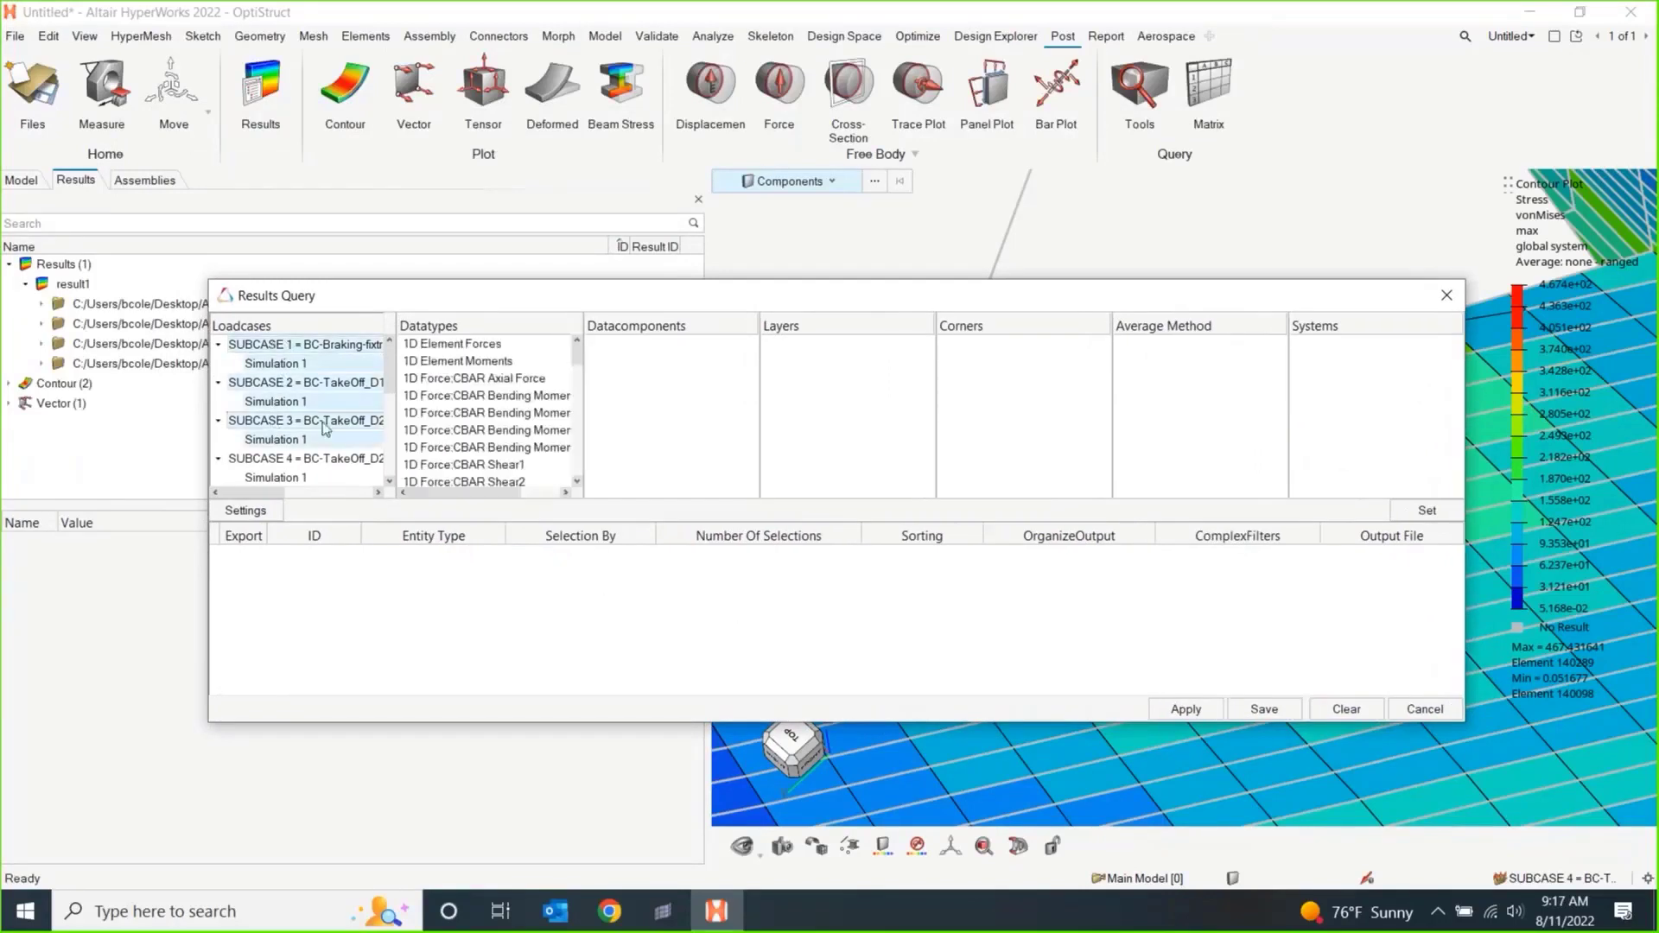
pyautogui.click(452, 344)
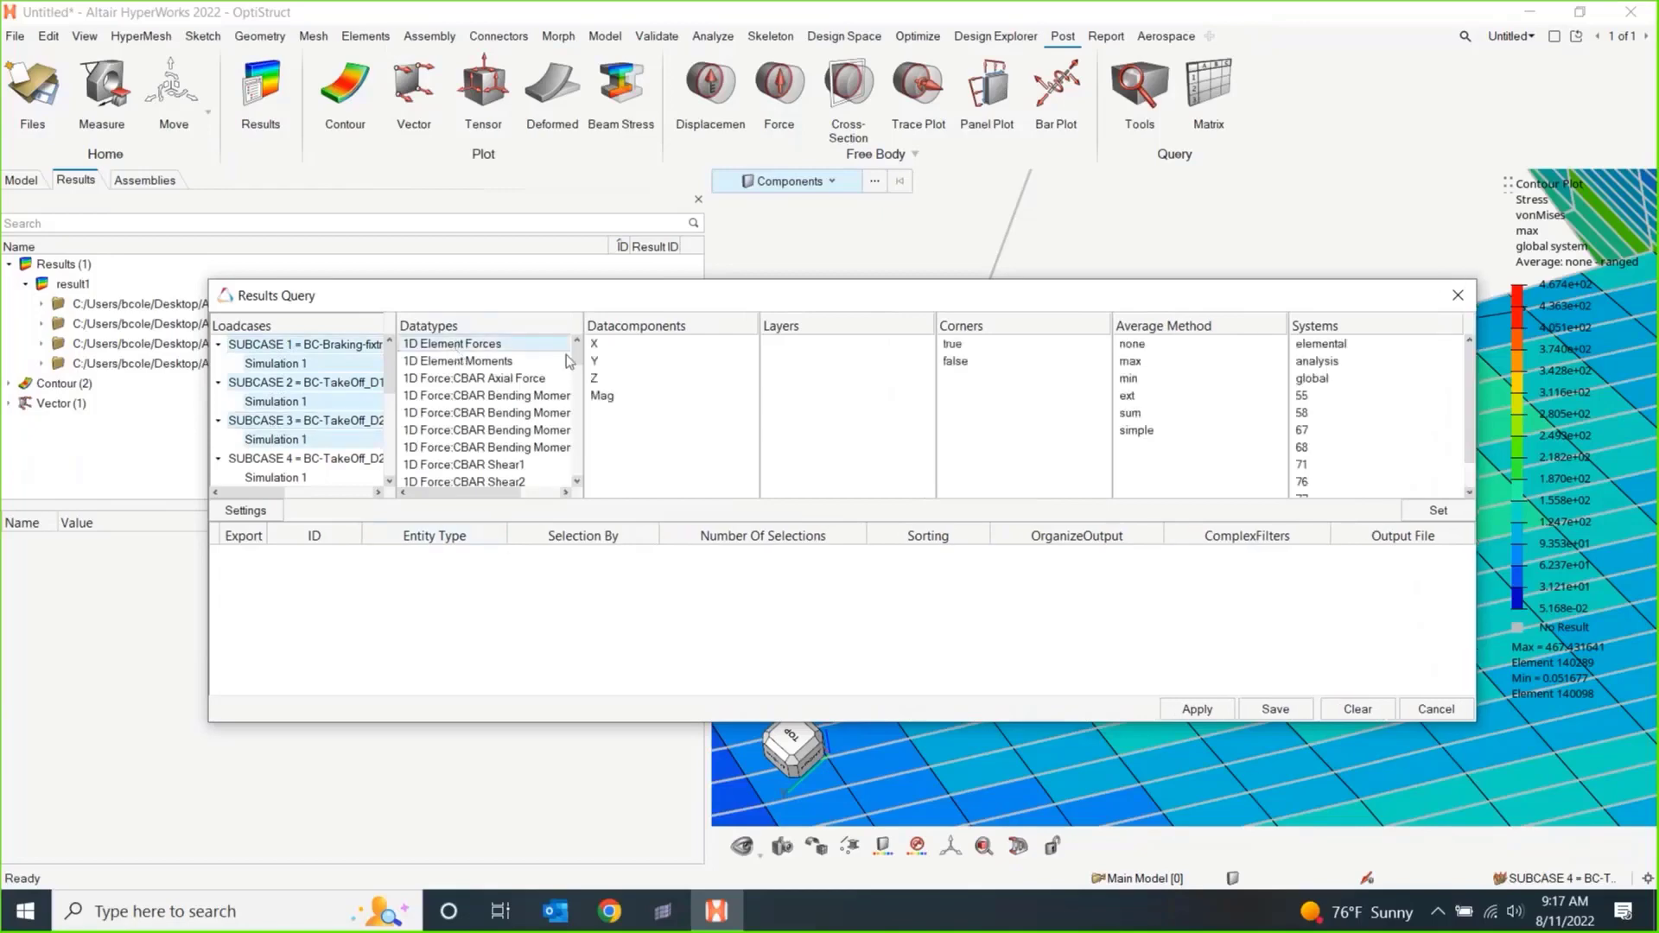
pyautogui.click(638, 347)
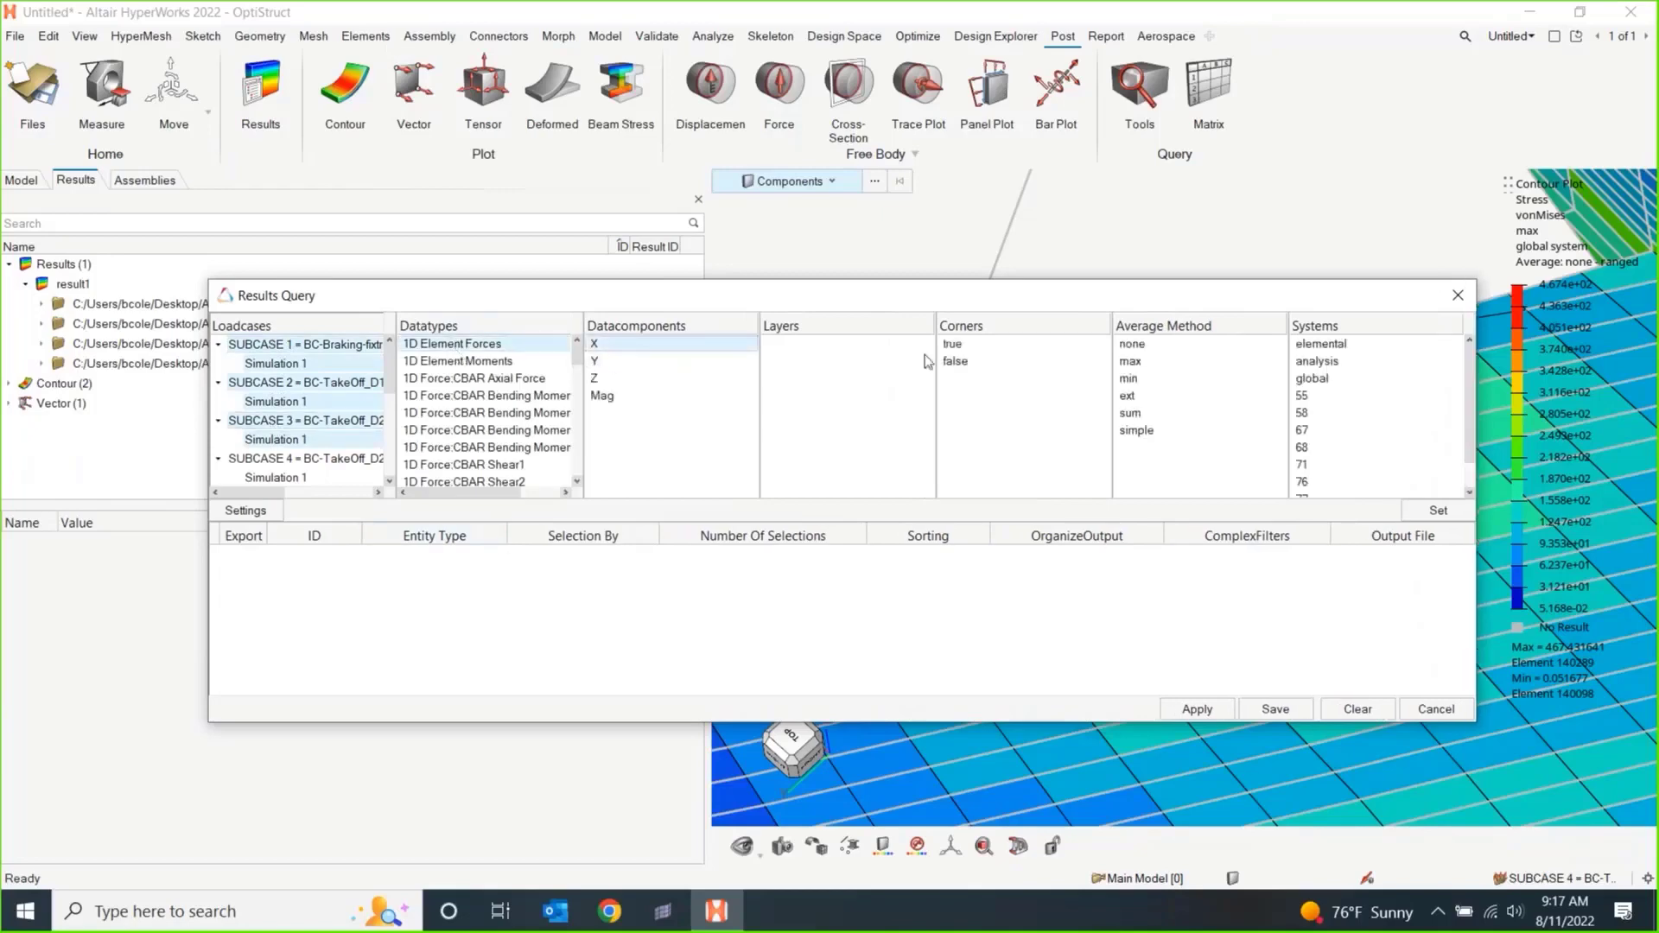
pyautogui.click(1438, 510)
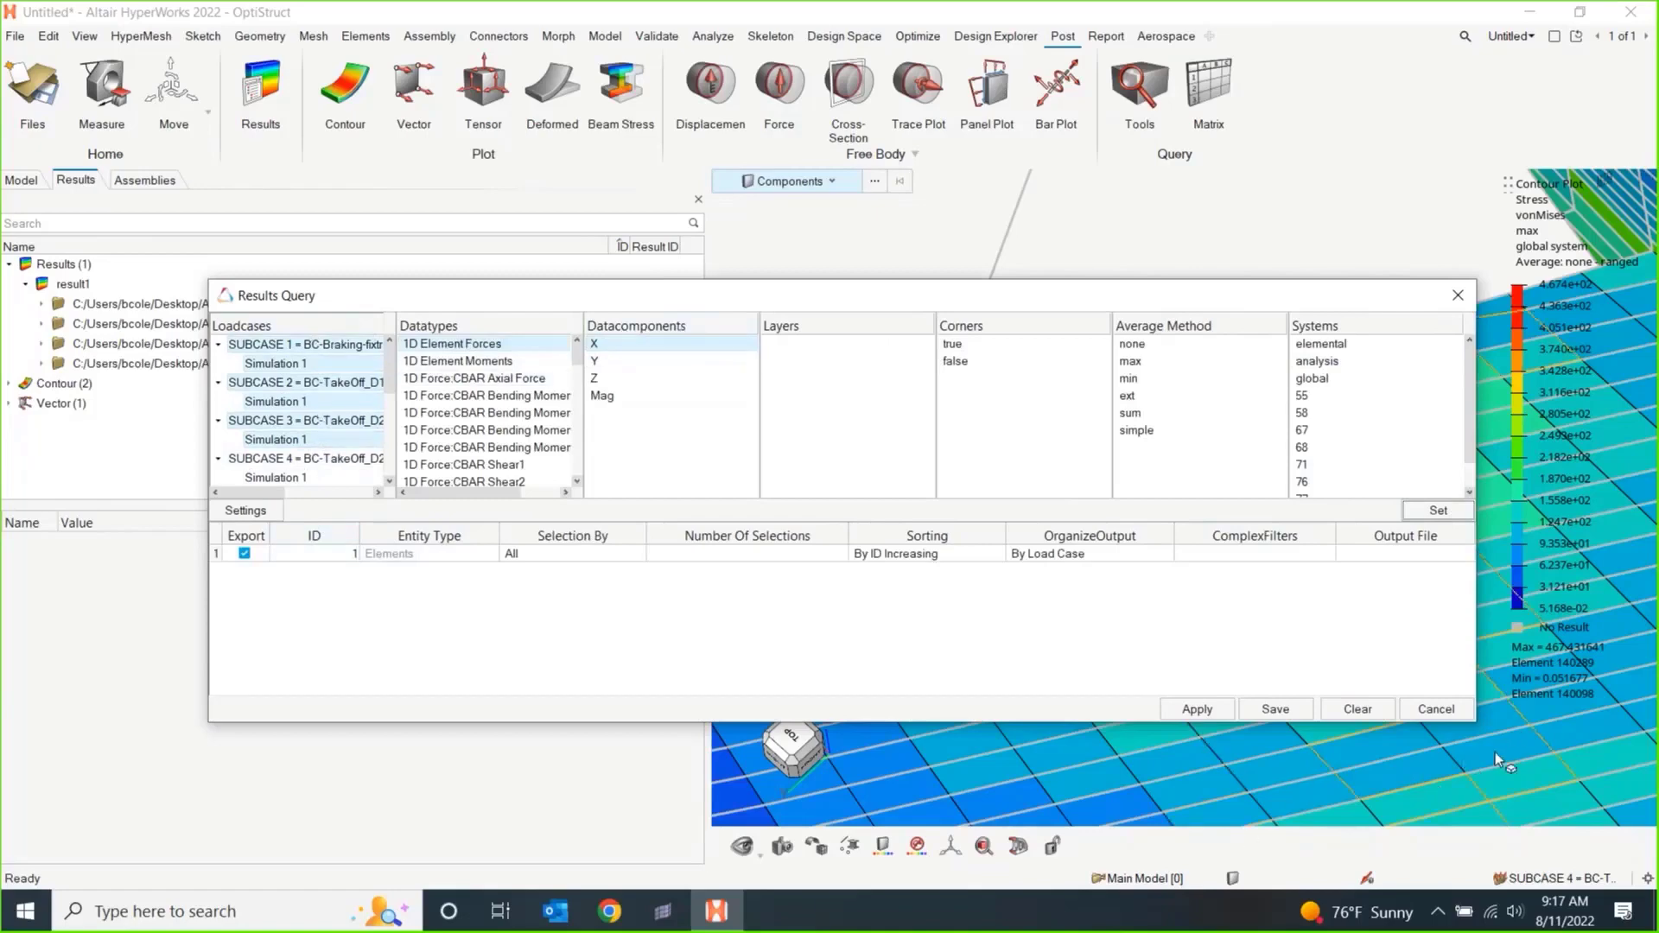
# Set the query's selection to By ID and pick 12 elements near the high-stress edge of the model.
pyautogui.moveTo(1501, 754)
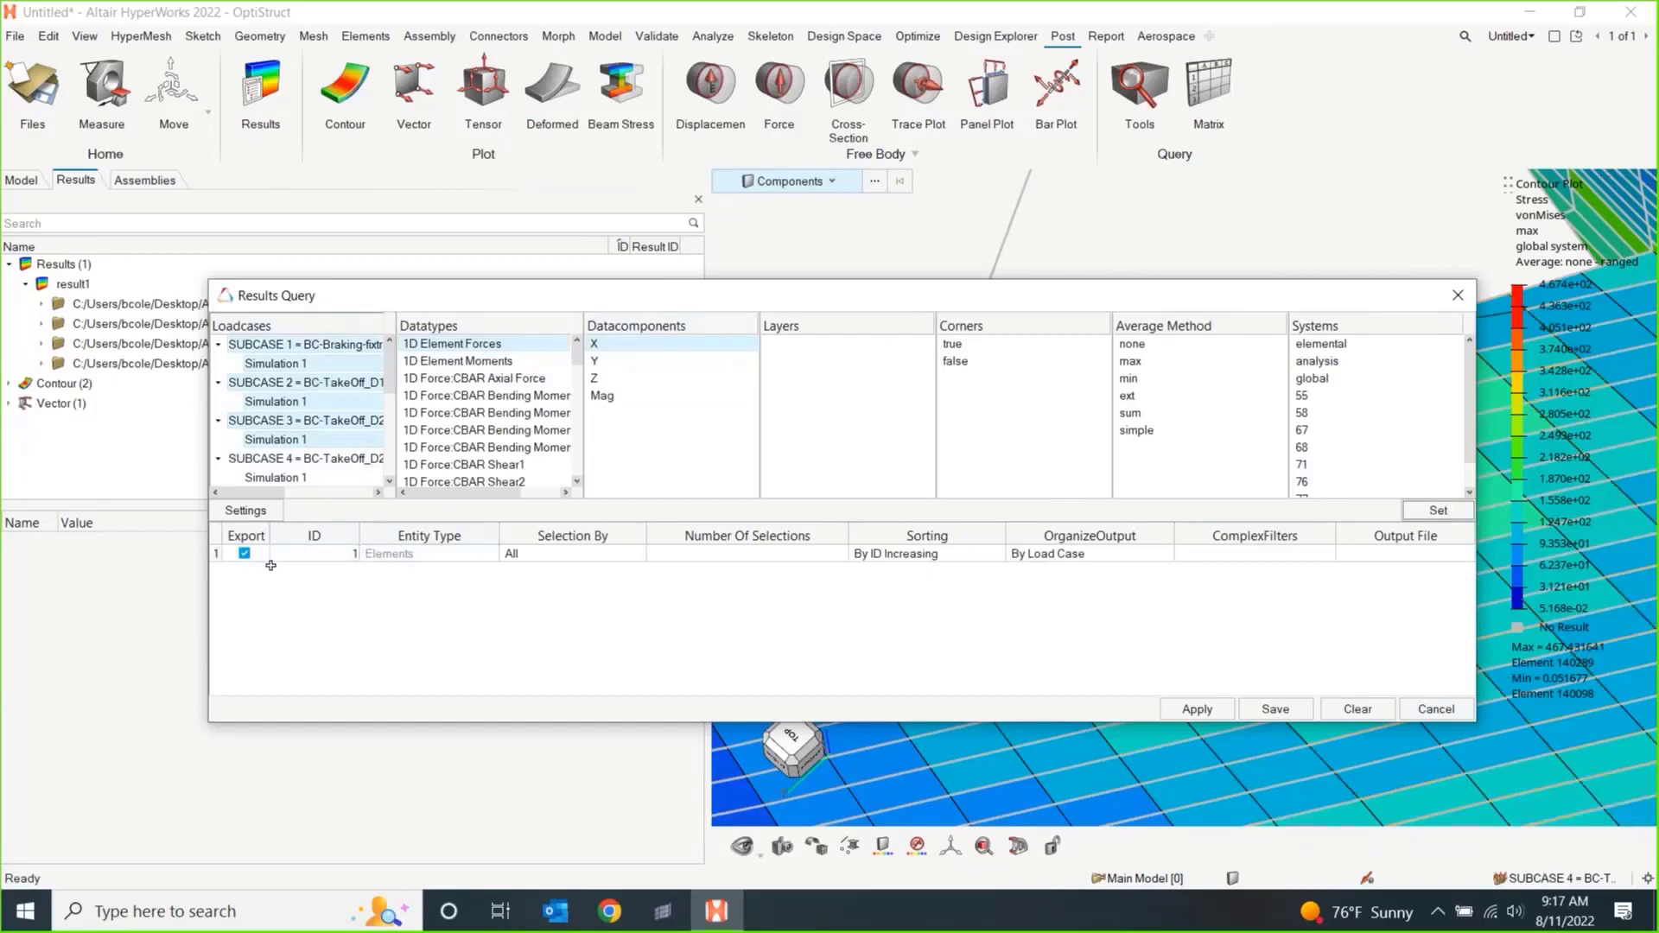
pyautogui.click(567, 560)
pyautogui.click(588, 557)
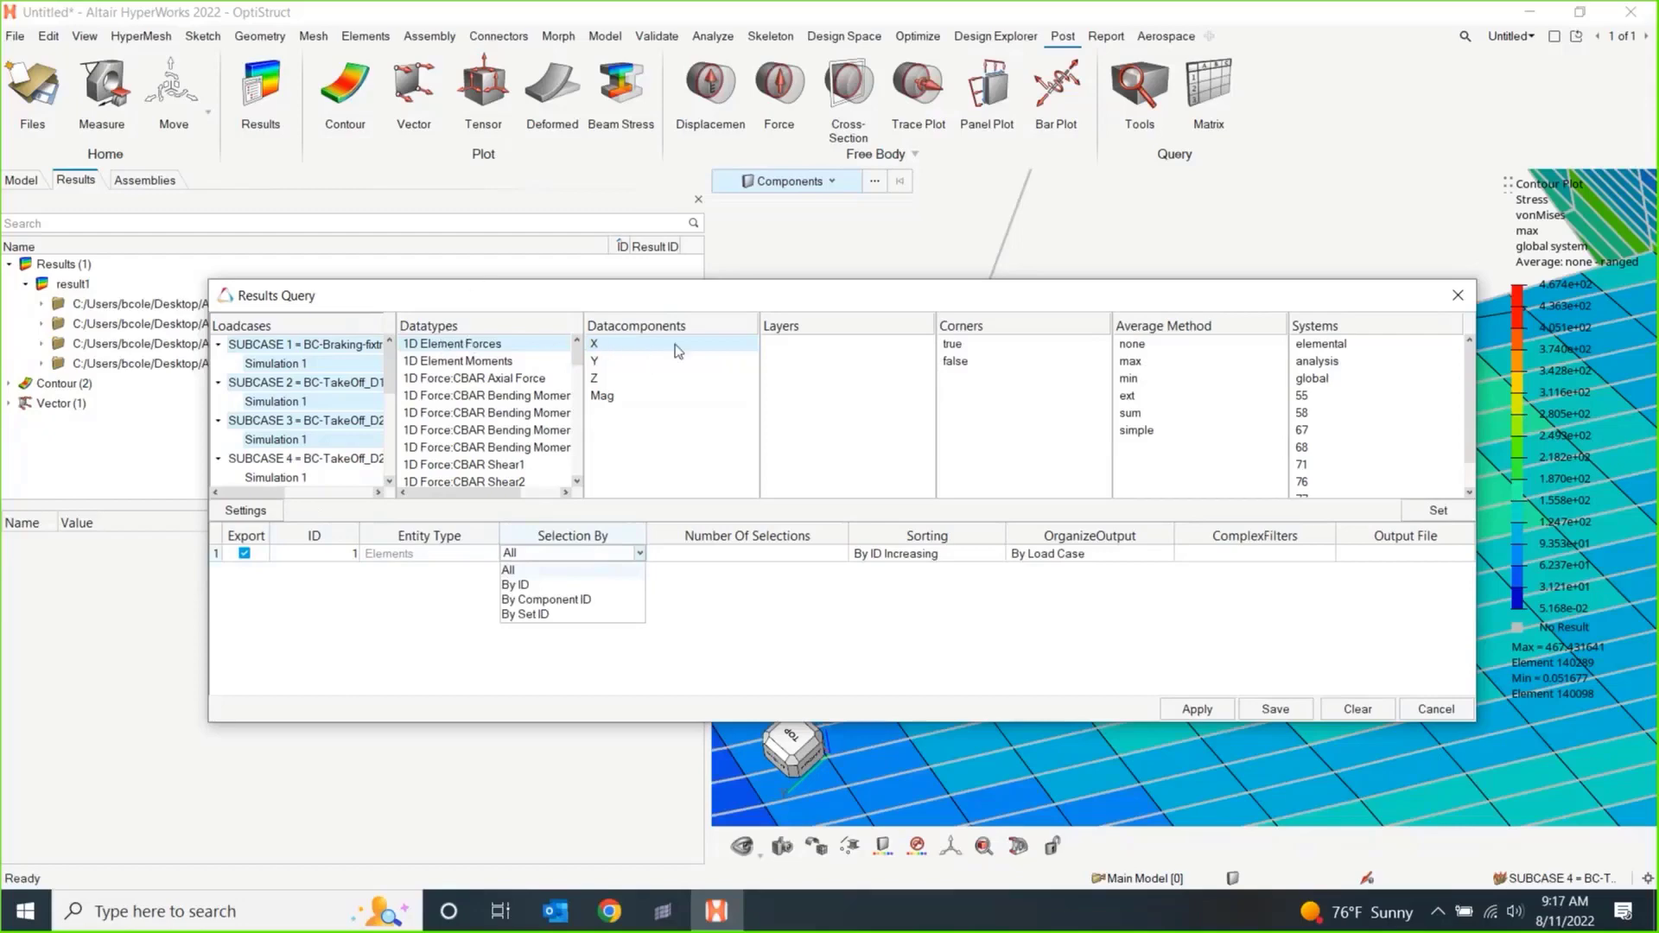
pyautogui.click(540, 588)
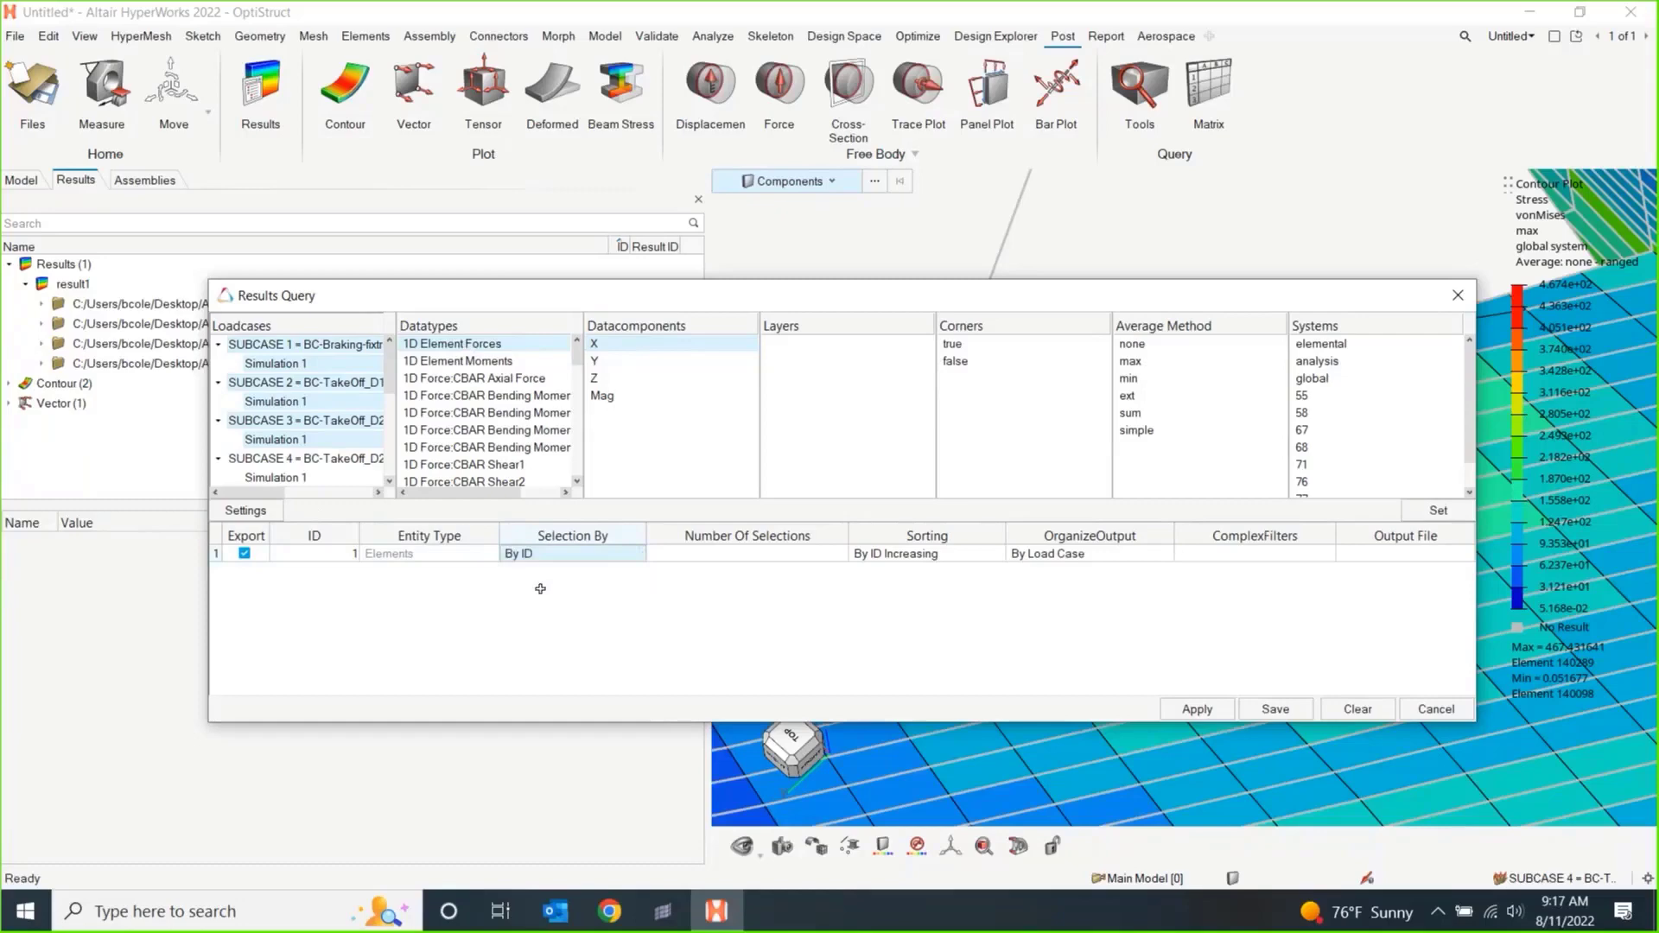
pyautogui.click(737, 553)
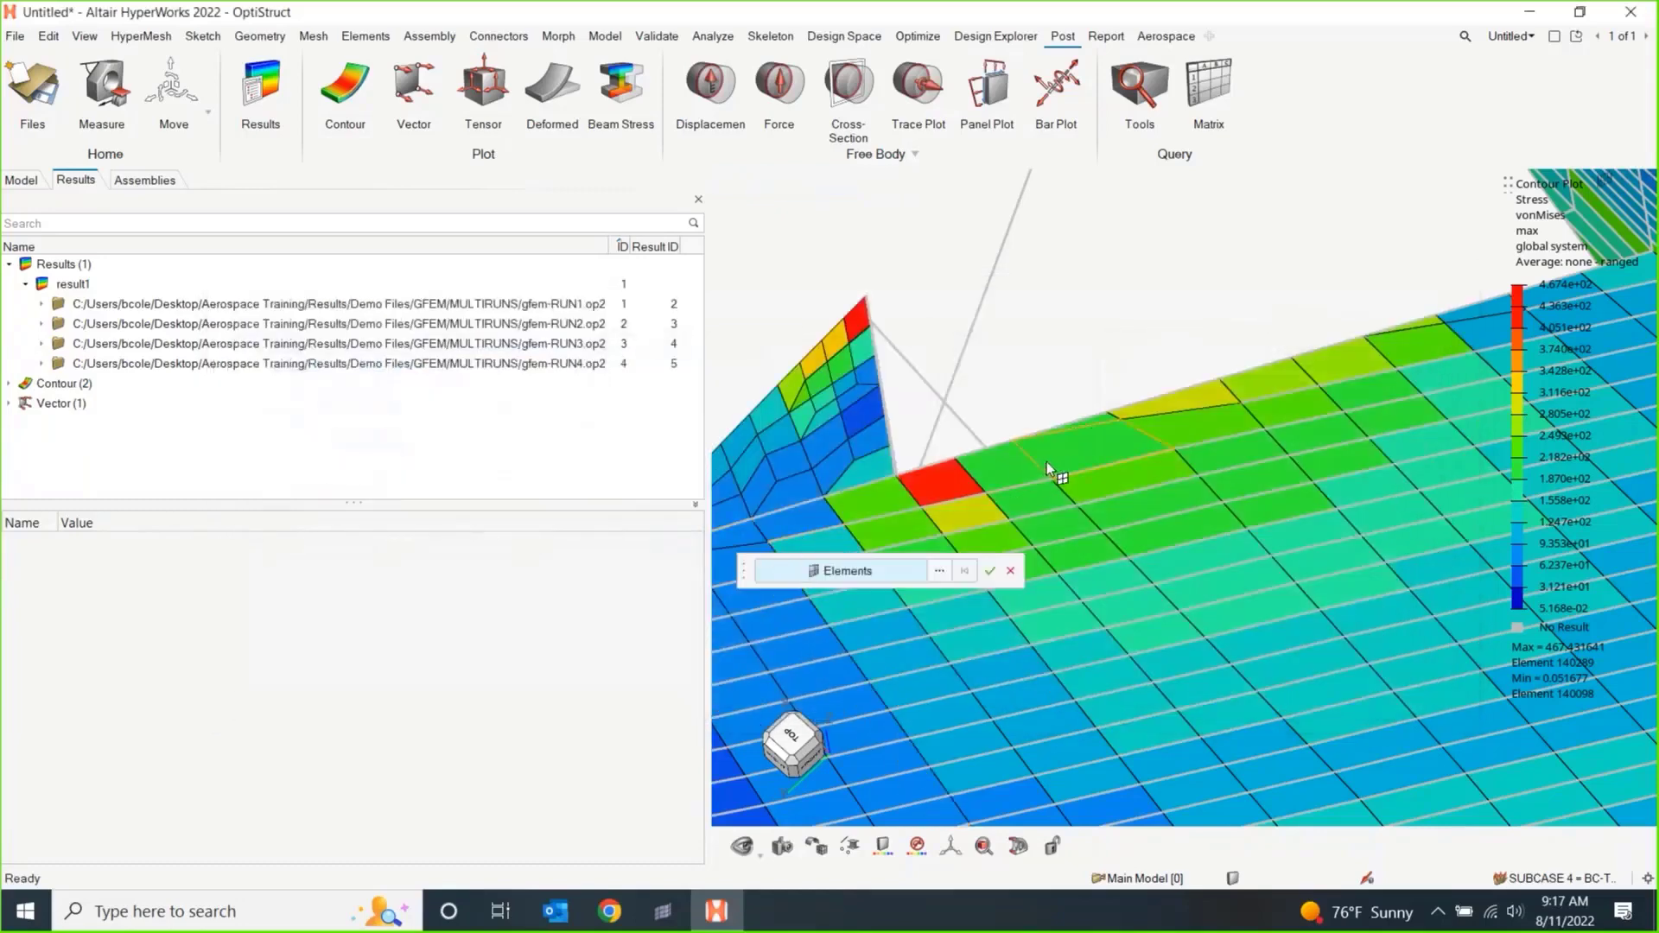
pyautogui.click(1087, 453)
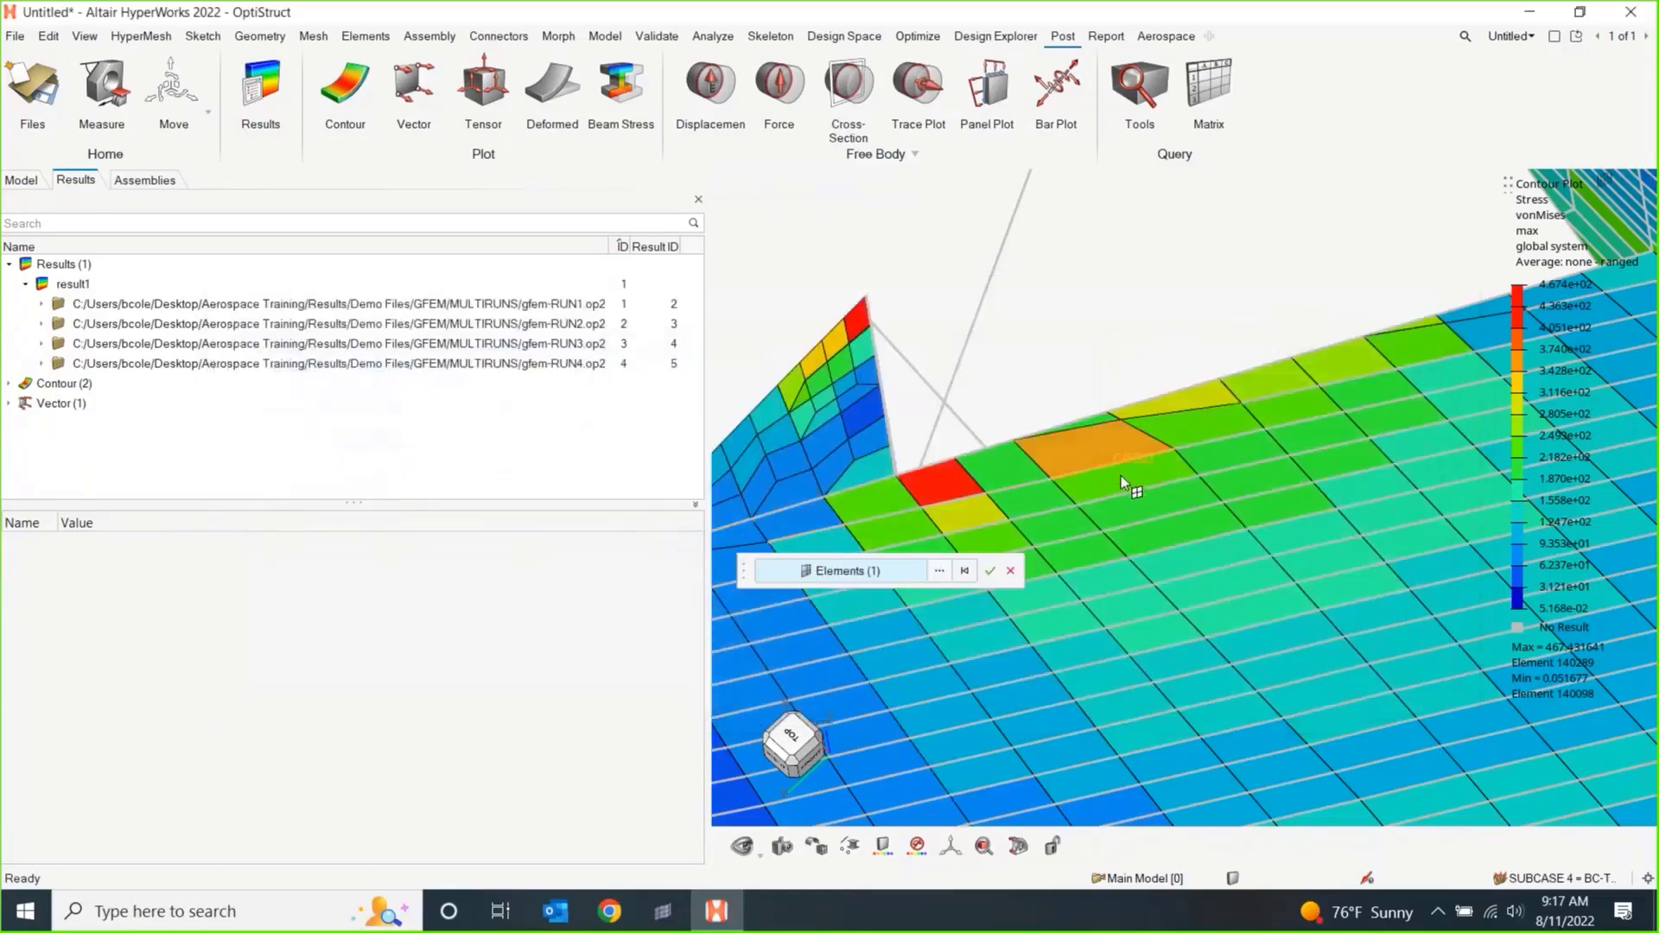
pyautogui.click(1175, 542)
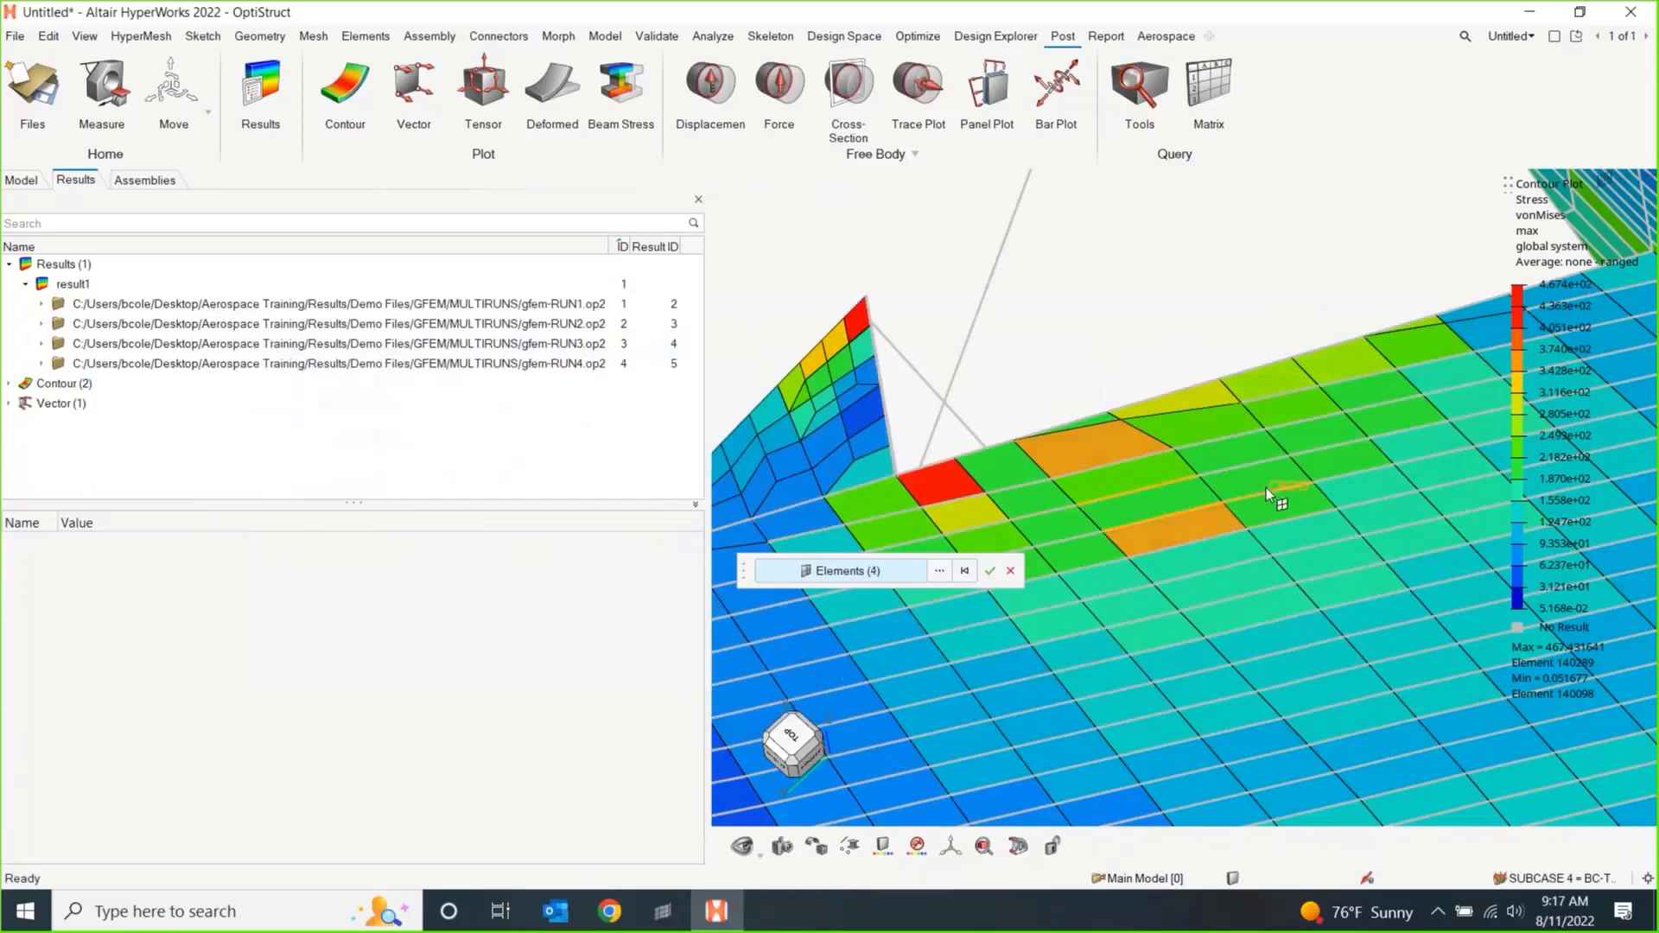
pyautogui.click(1407, 418)
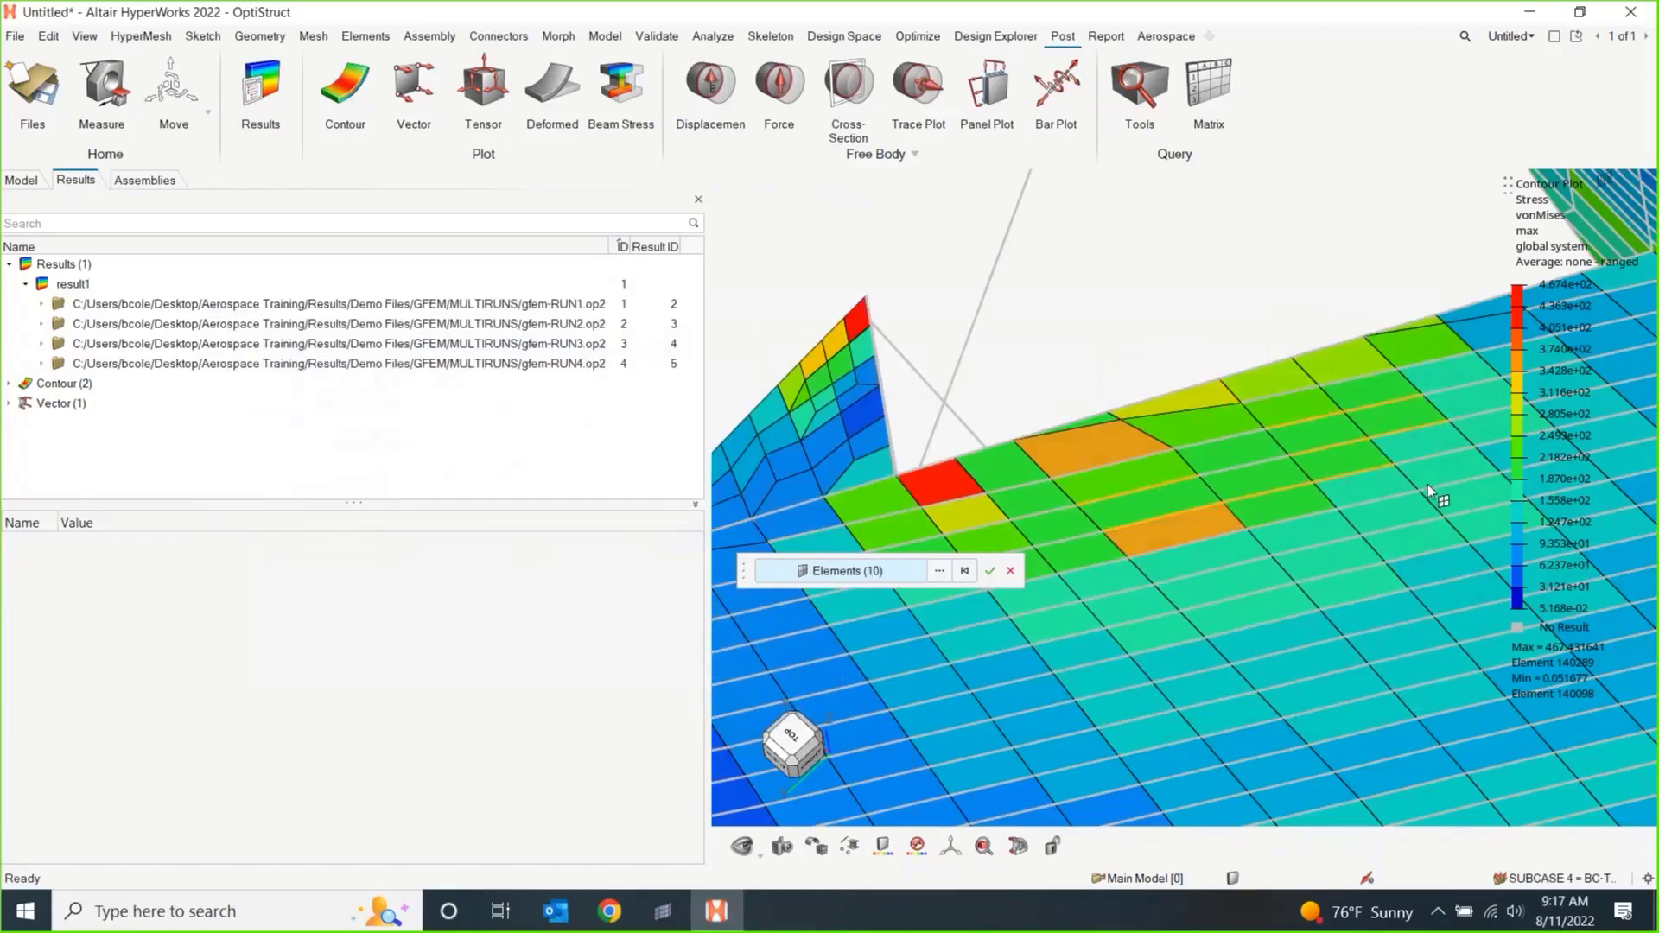
pyautogui.click(991, 571)
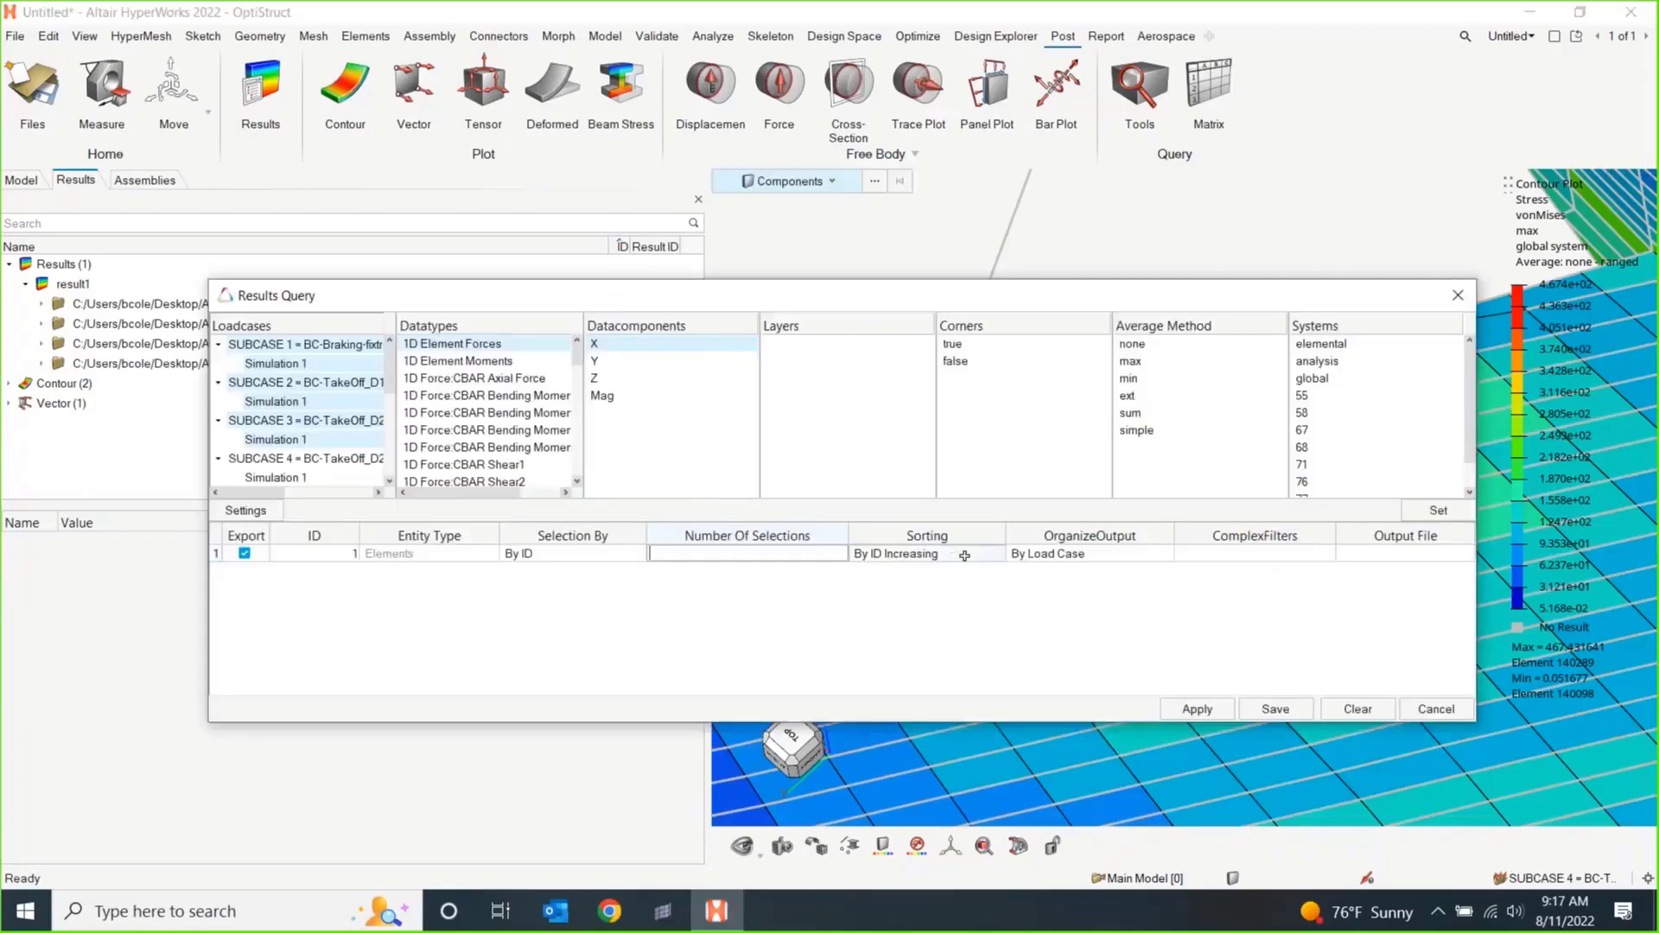
# Assign output.csv as the output file, keeping output organized By Load Case, and cancel the Results Query.
pyautogui.click(1077, 556)
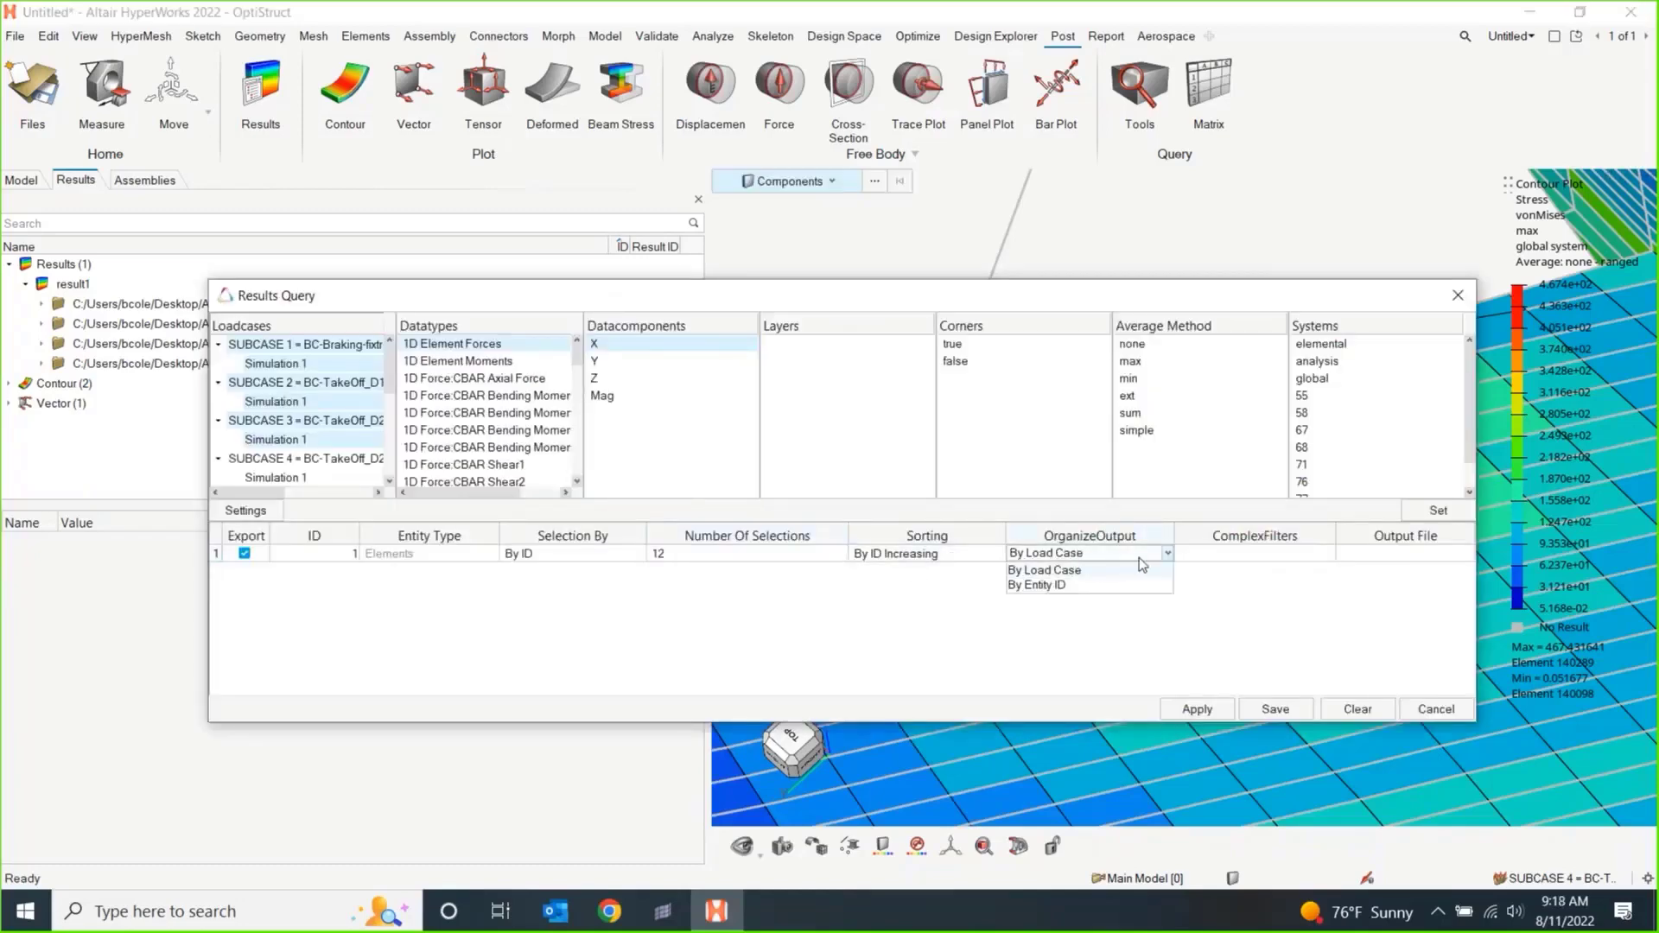
pyautogui.click(948, 589)
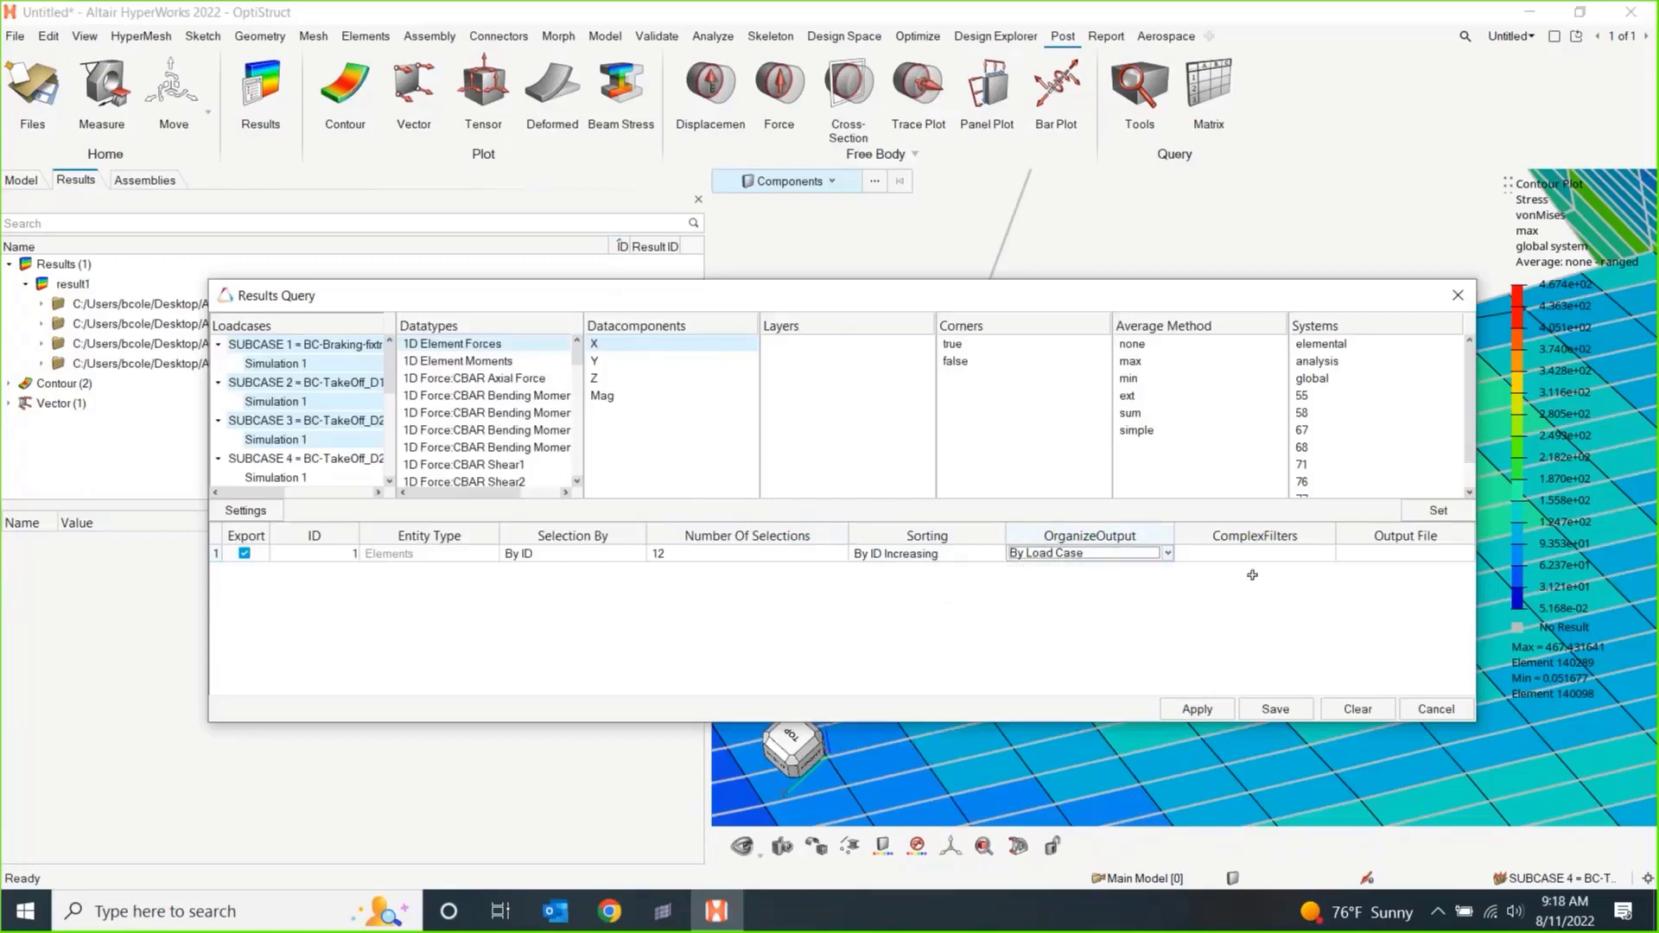
pyautogui.click(1427, 556)
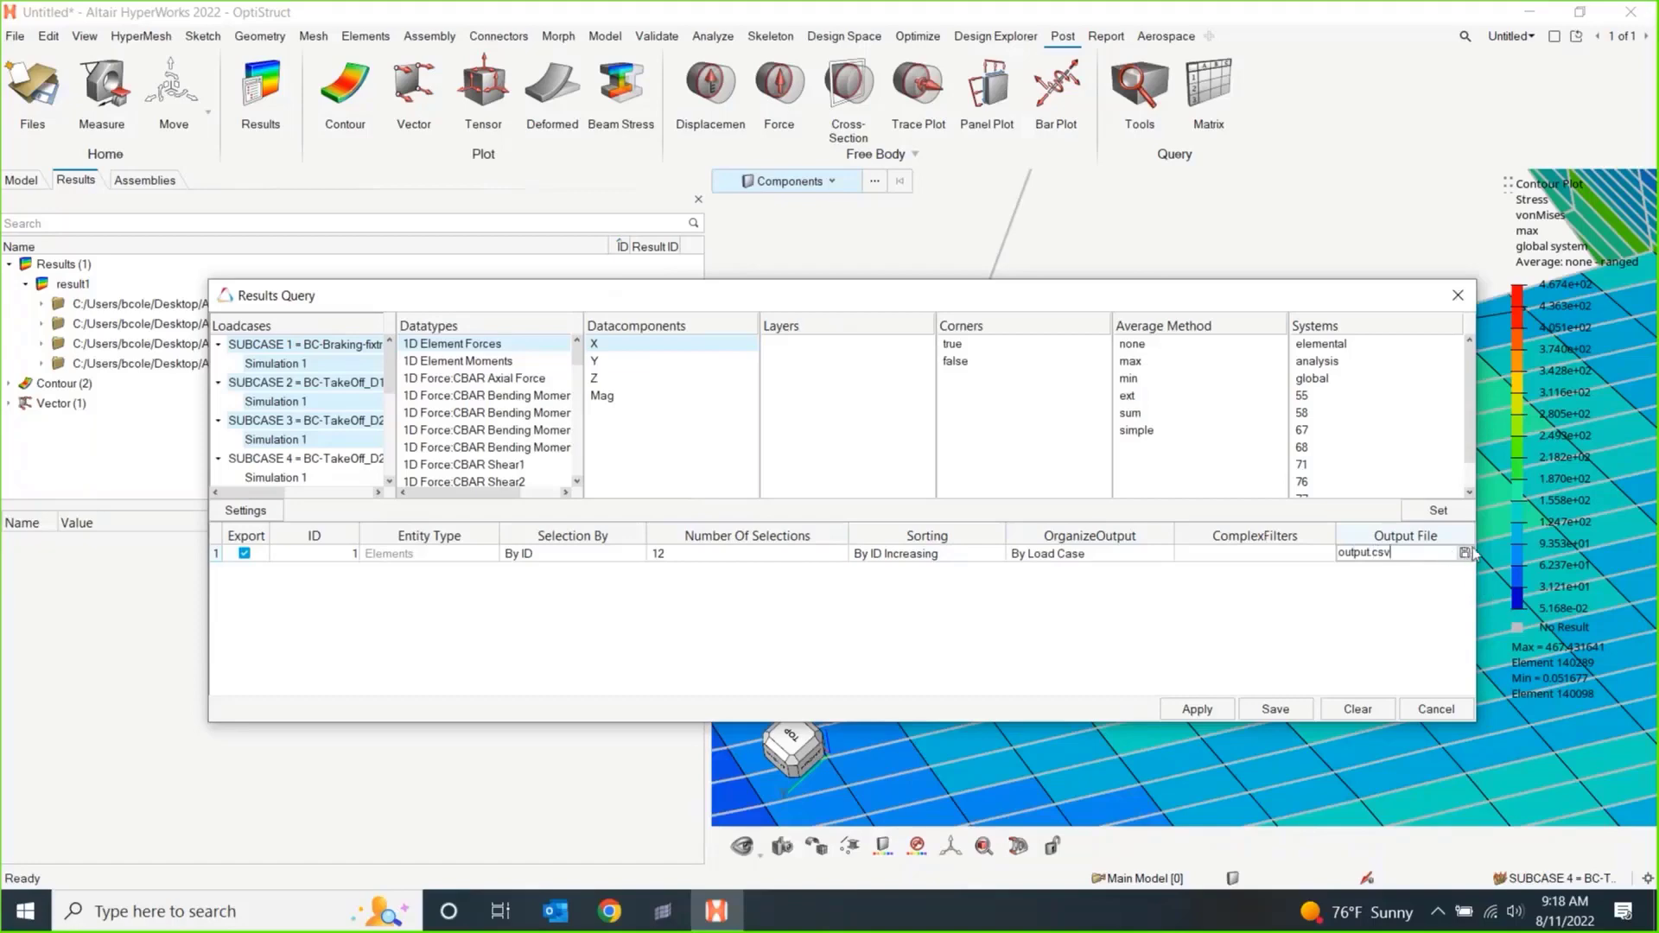
pyautogui.click(1465, 554)
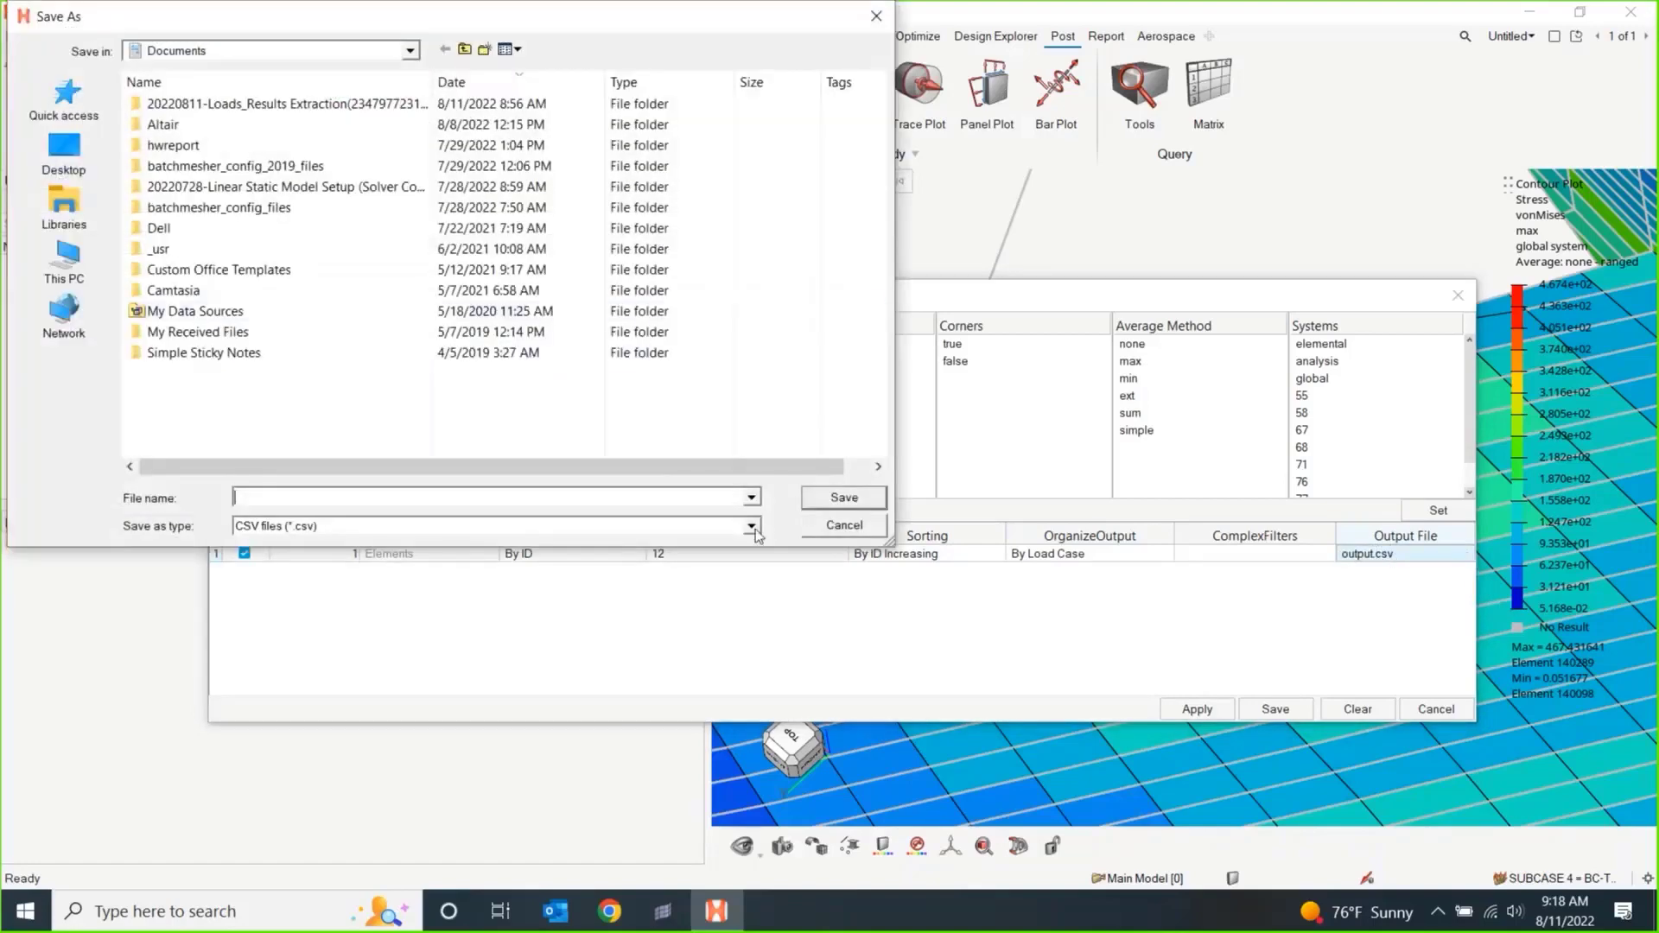
pyautogui.write('output.csv')
pyautogui.press('Return')
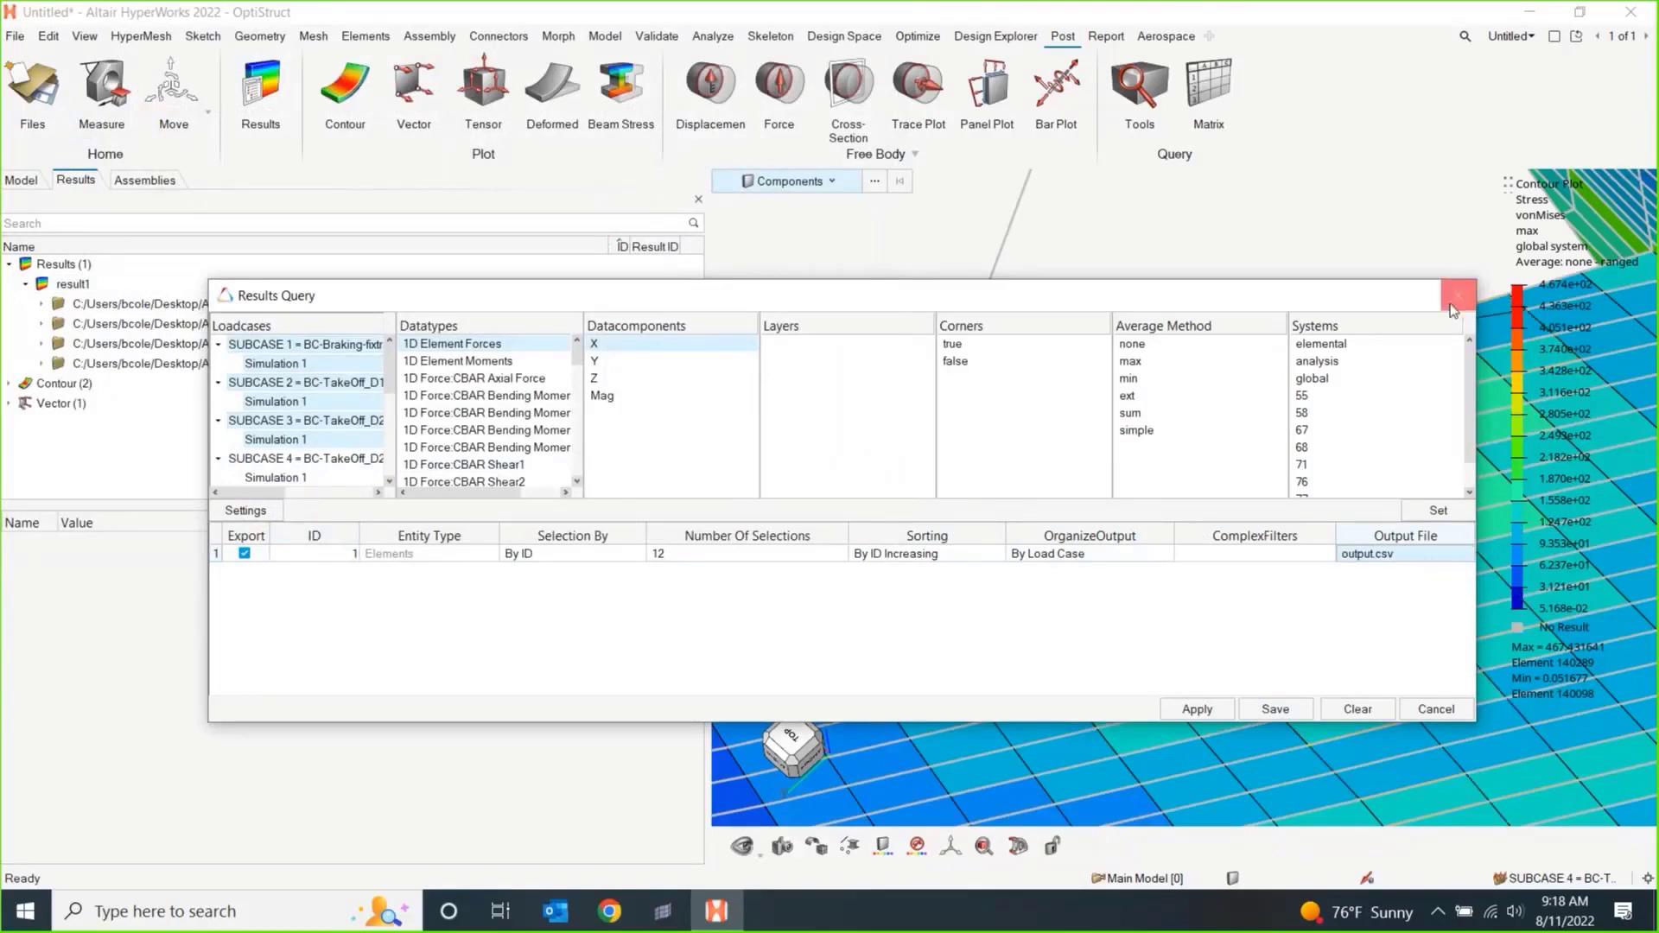
pyautogui.click(1432, 710)
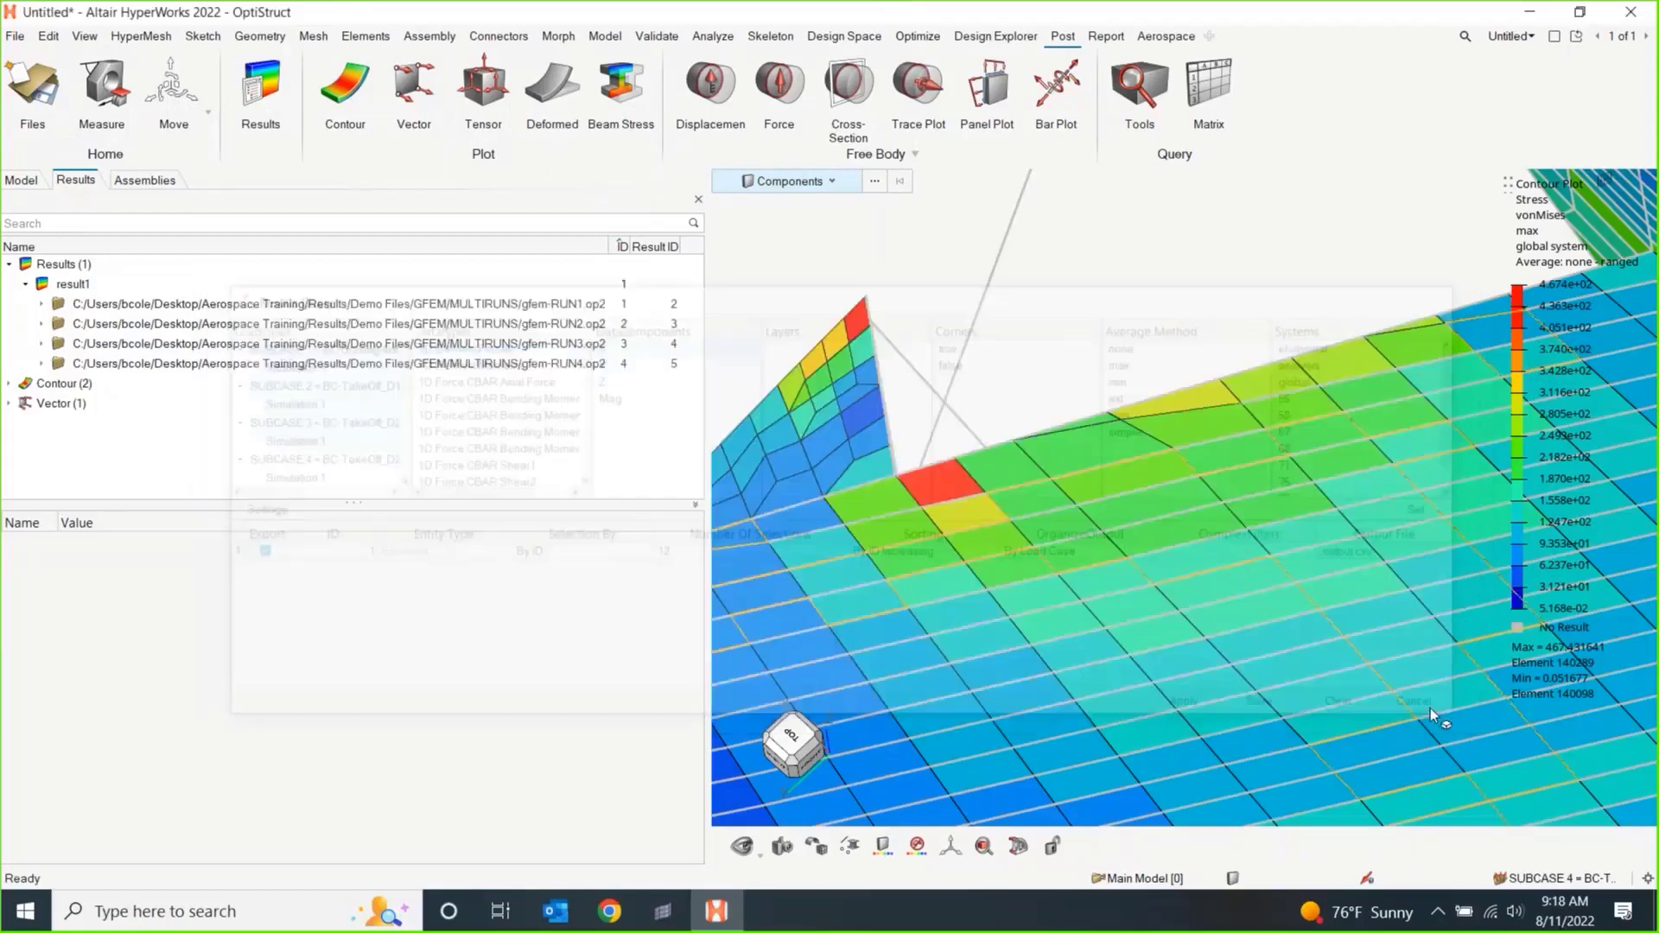
# Start the query tool in MinMax/Ranking/Envelope report mode and move its window clear of the ribbon.
pyautogui.click(1140, 86)
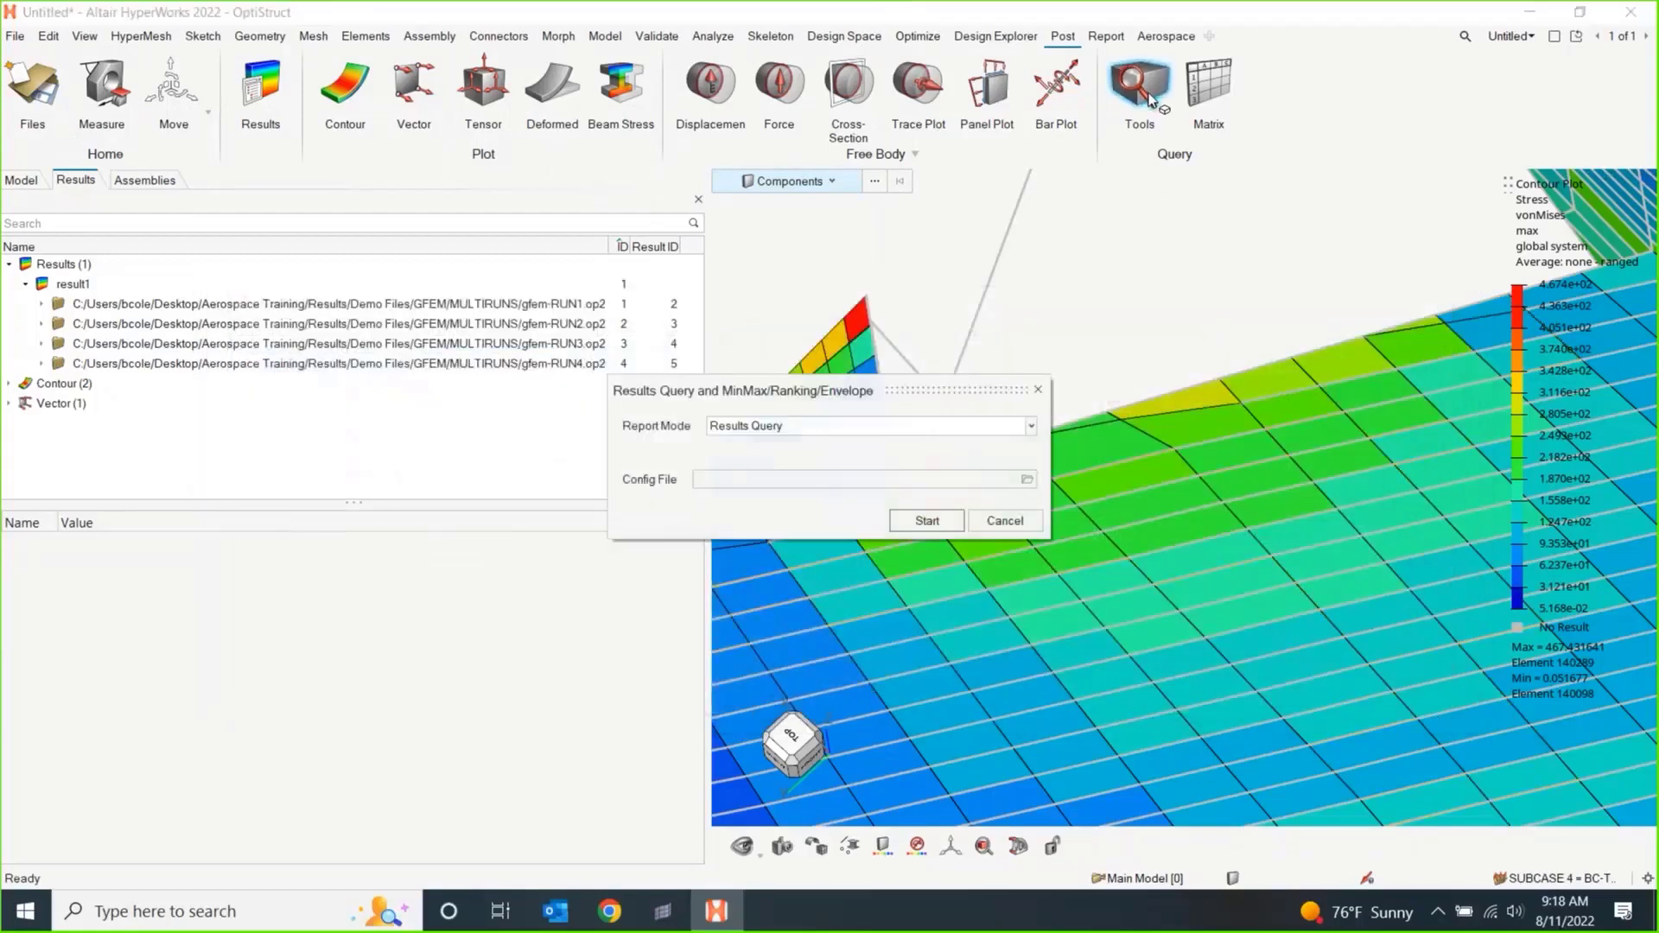
pyautogui.click(827, 428)
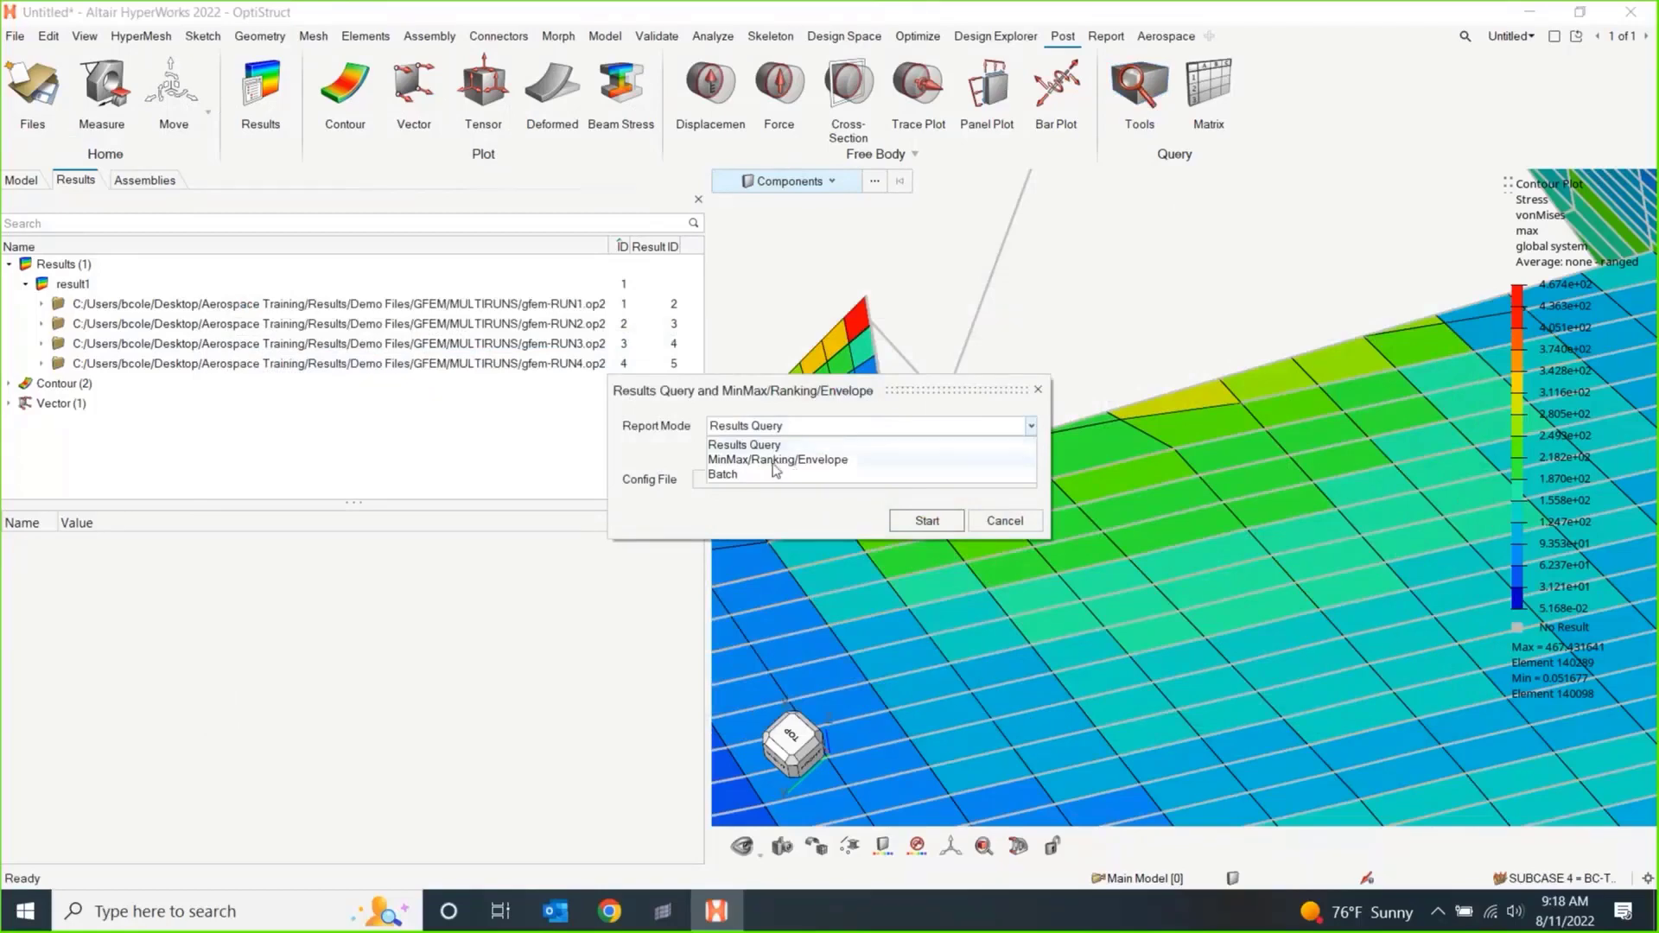
pyautogui.click(854, 461)
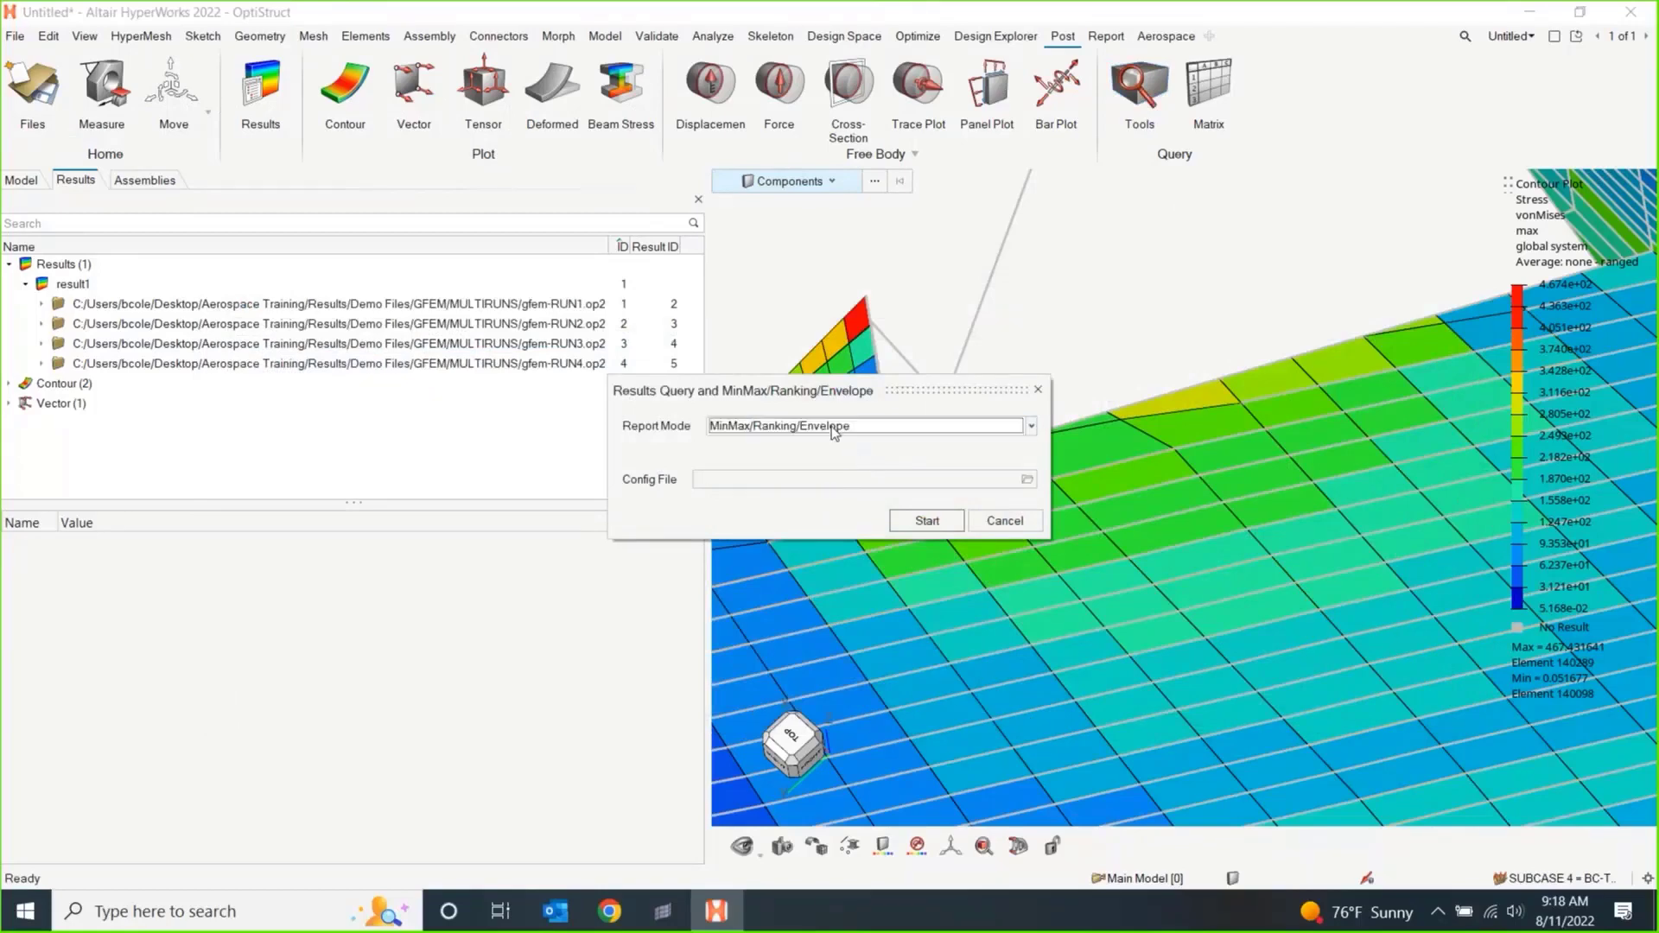
pyautogui.click(927, 521)
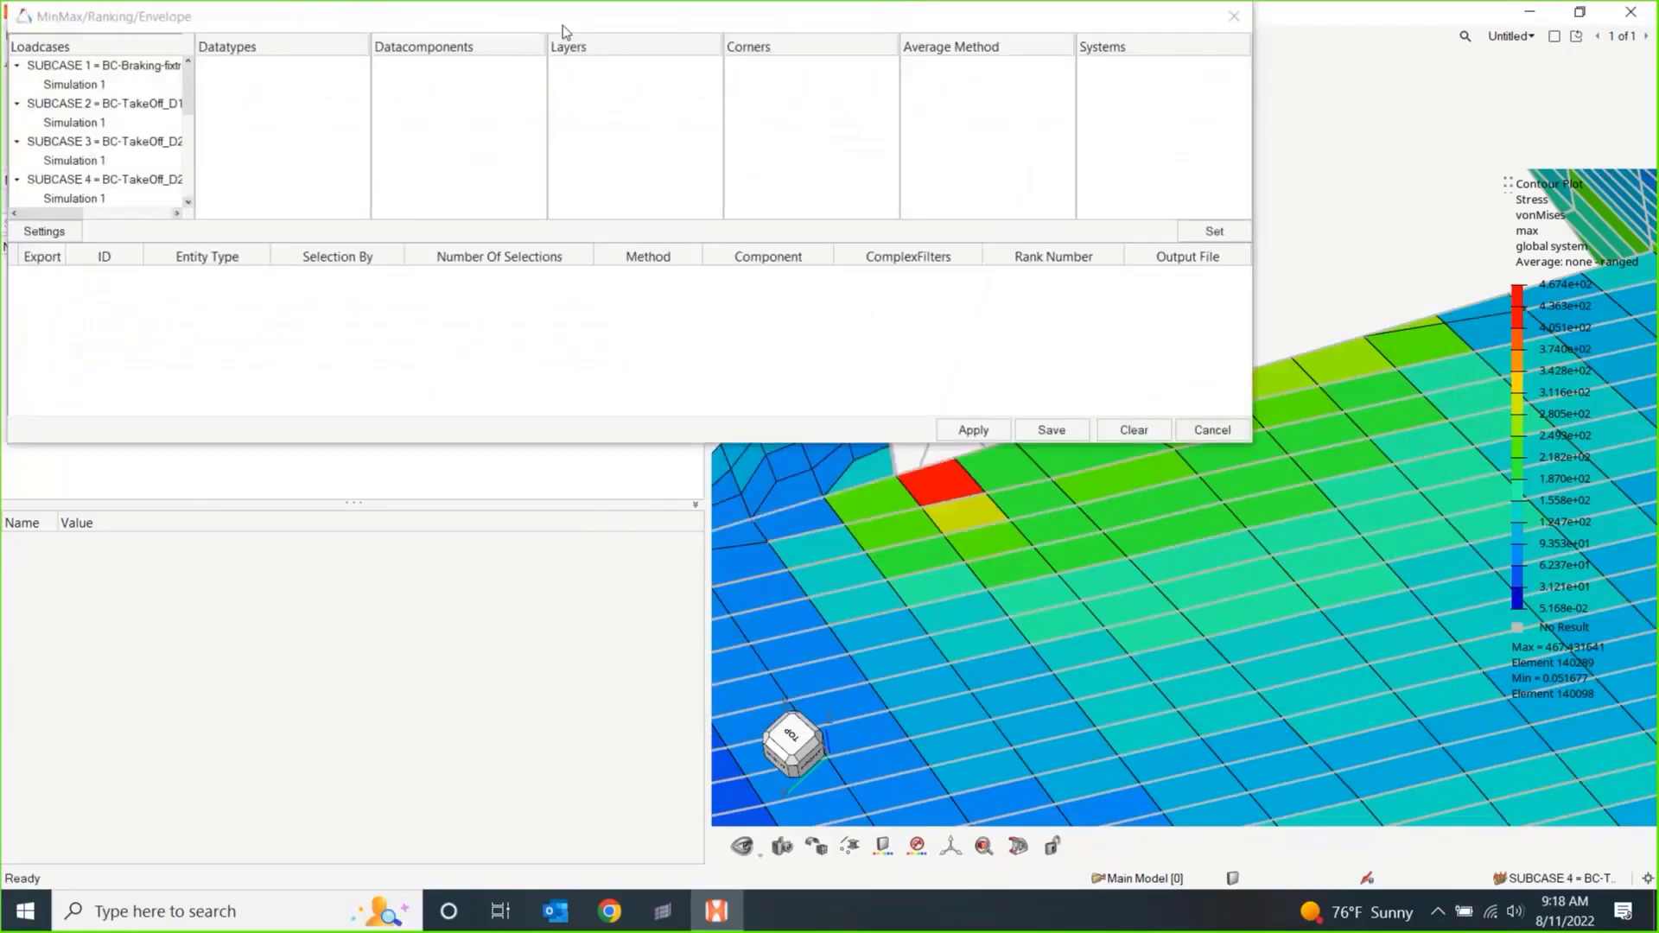
pyautogui.moveTo(570, 28); pyautogui.dragTo(641, 227)
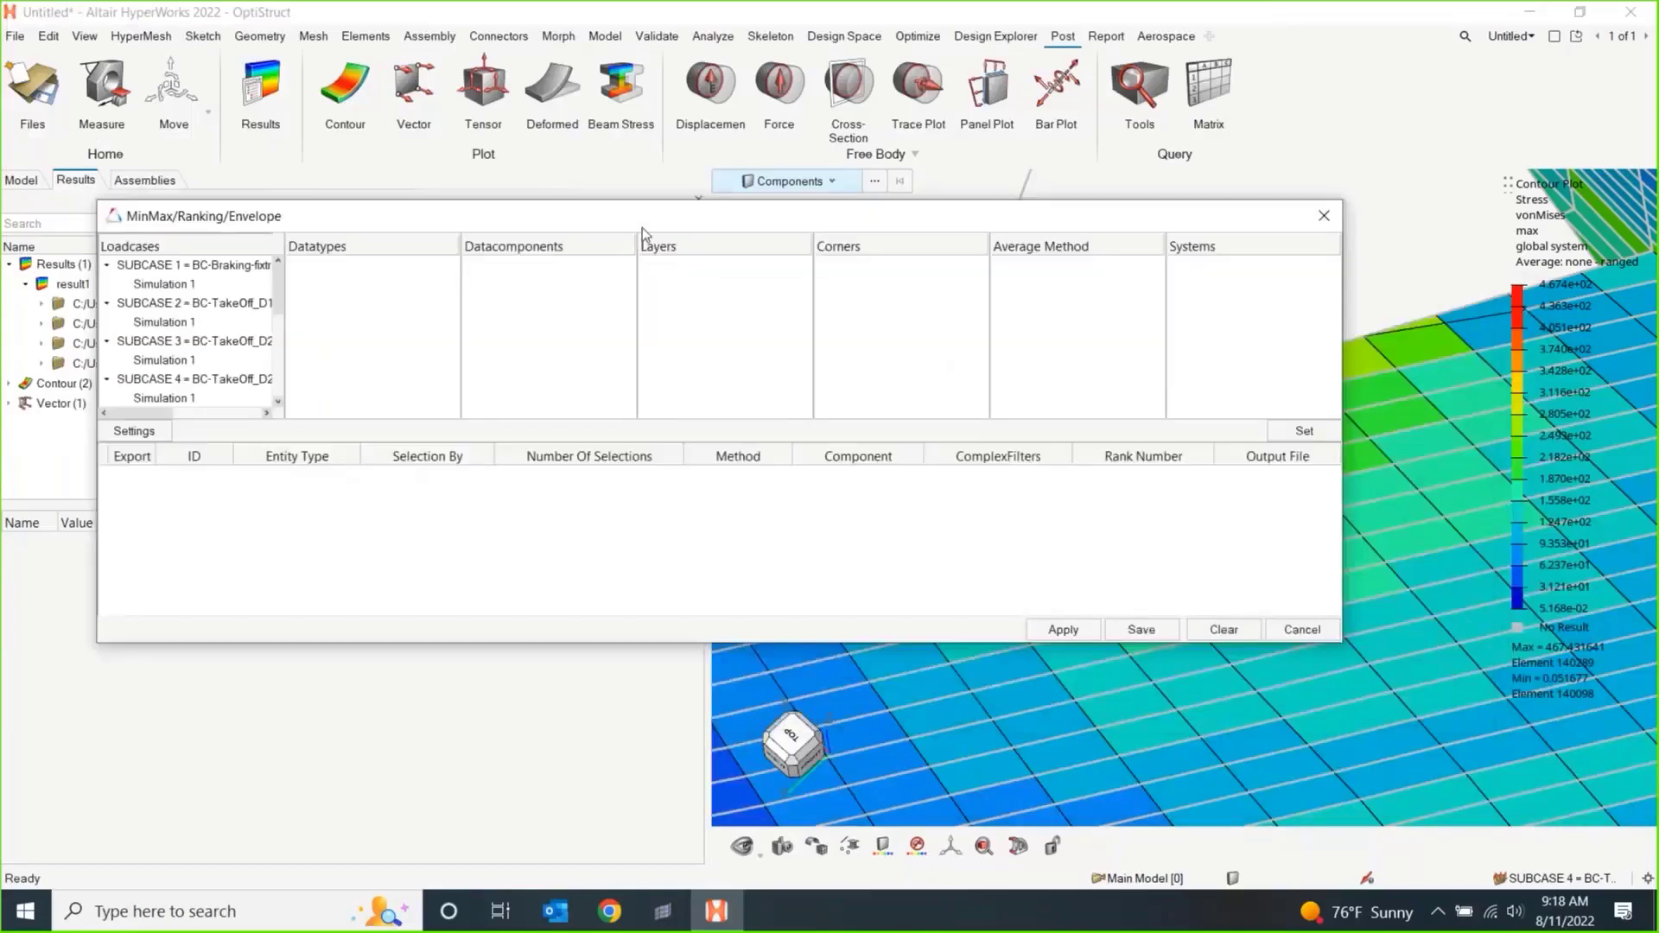
# Add a MinMax/Ranking/Envelope query for SUBCASE 1 through SUBCASE 3 with datatype 1D Element Forces and component X.
pyautogui.click(186, 264)
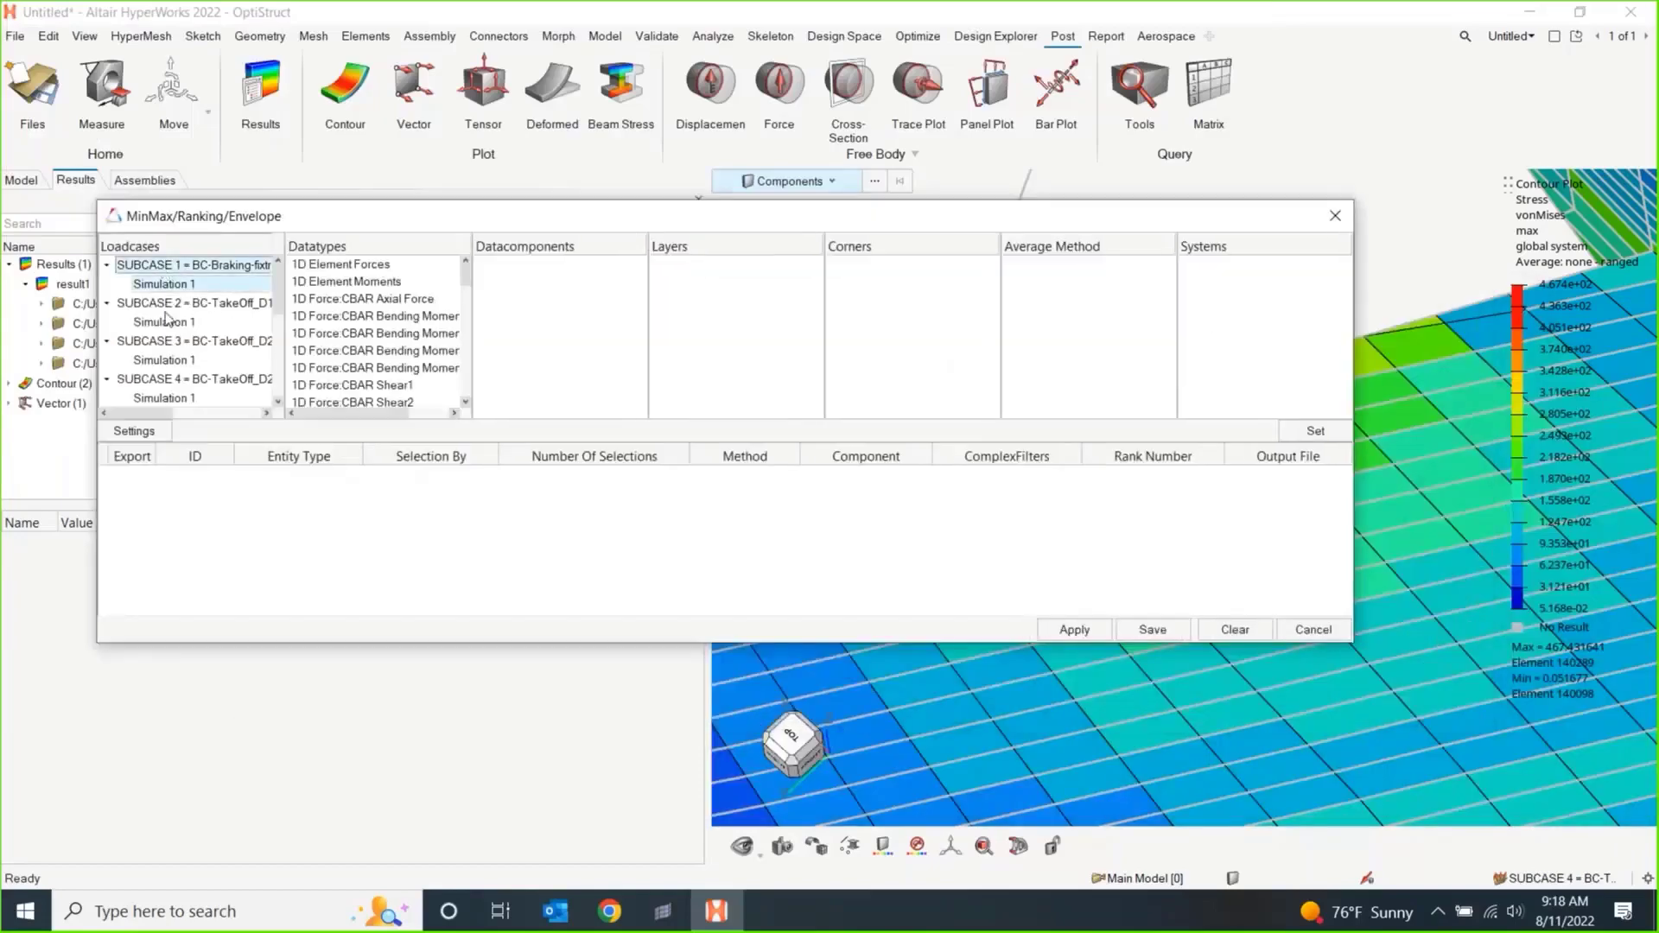
pyautogui.keyDown('shift'); pyautogui.click(170, 360); pyautogui.keyUp('shift')
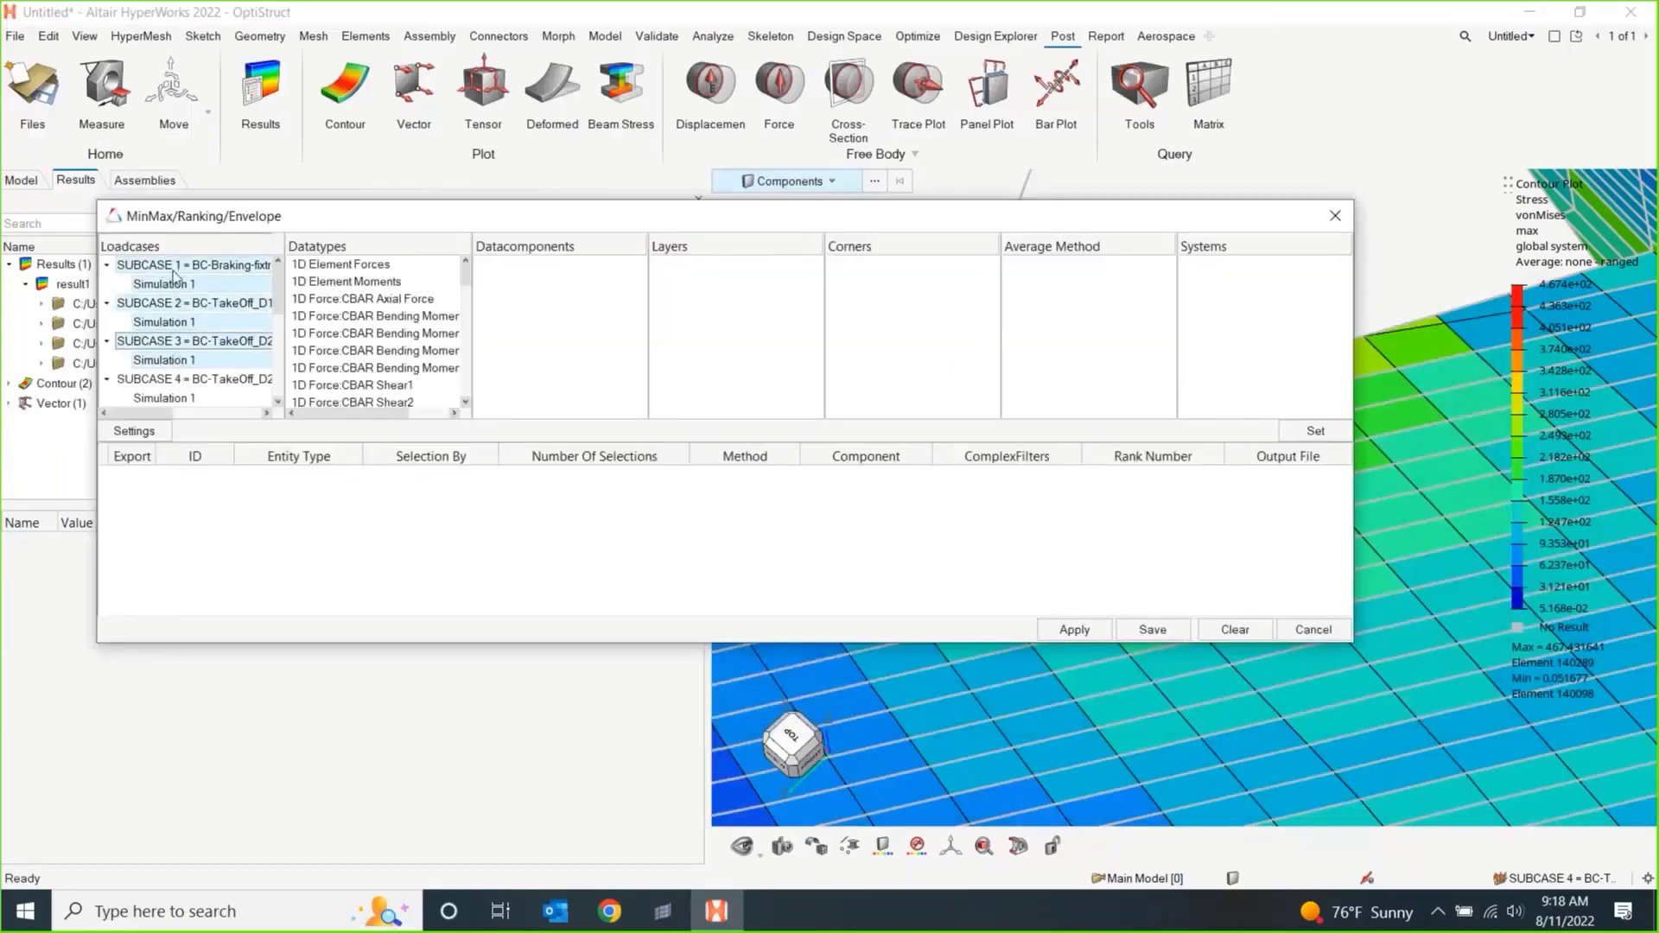
pyautogui.click(354, 264)
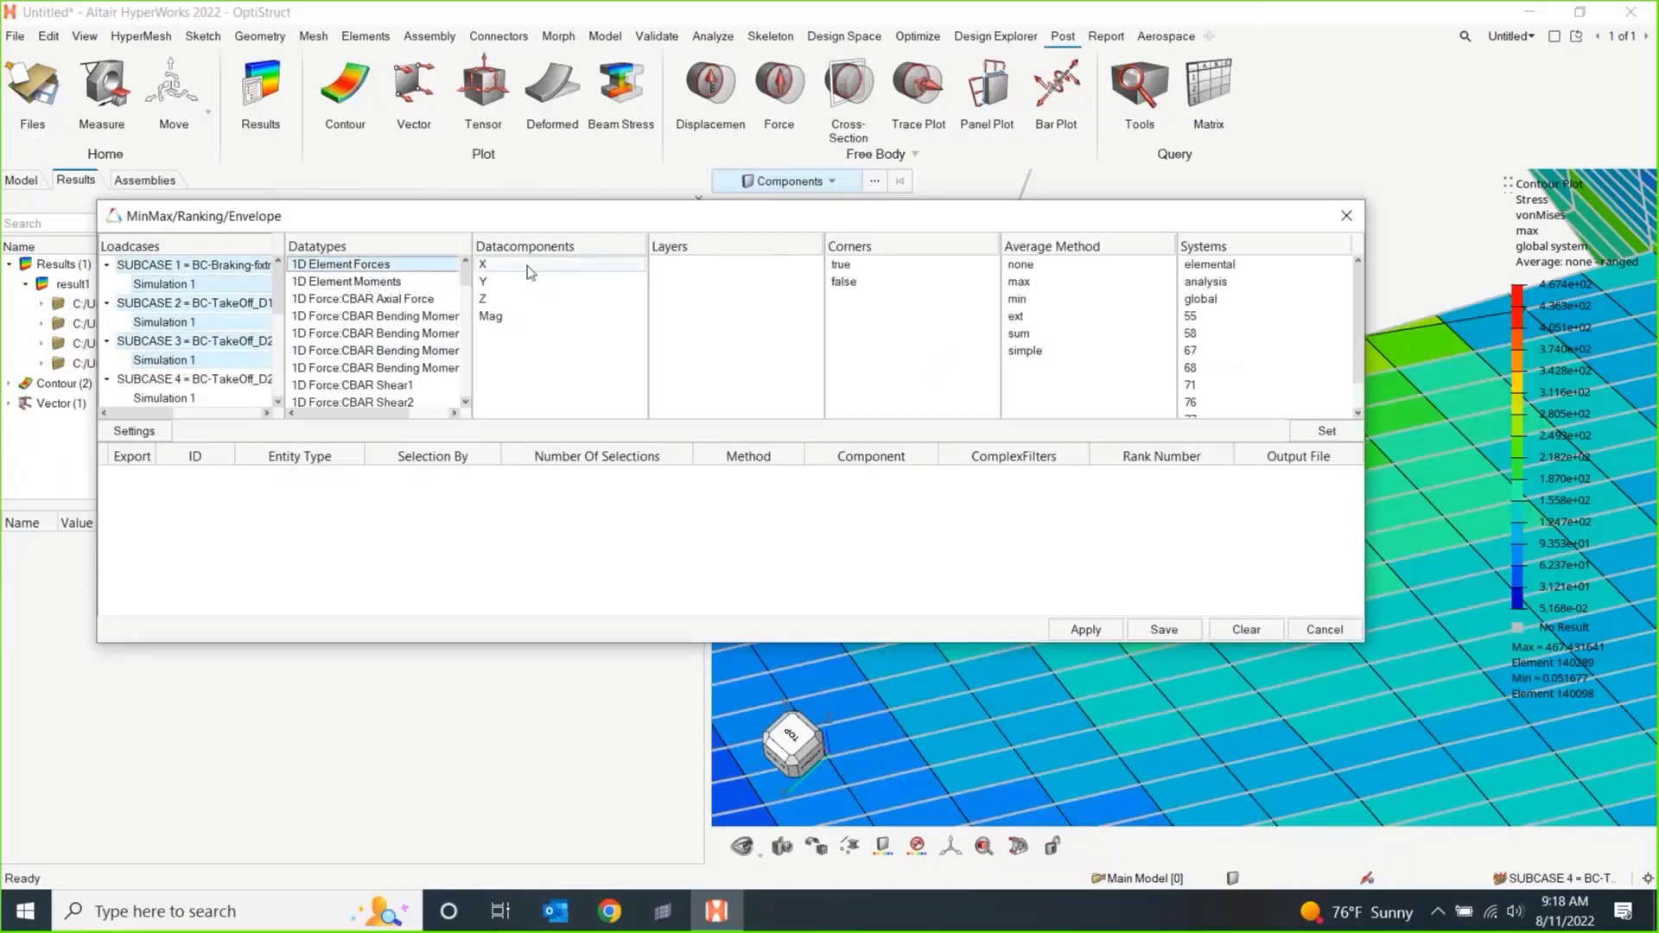
pyautogui.click(529, 266)
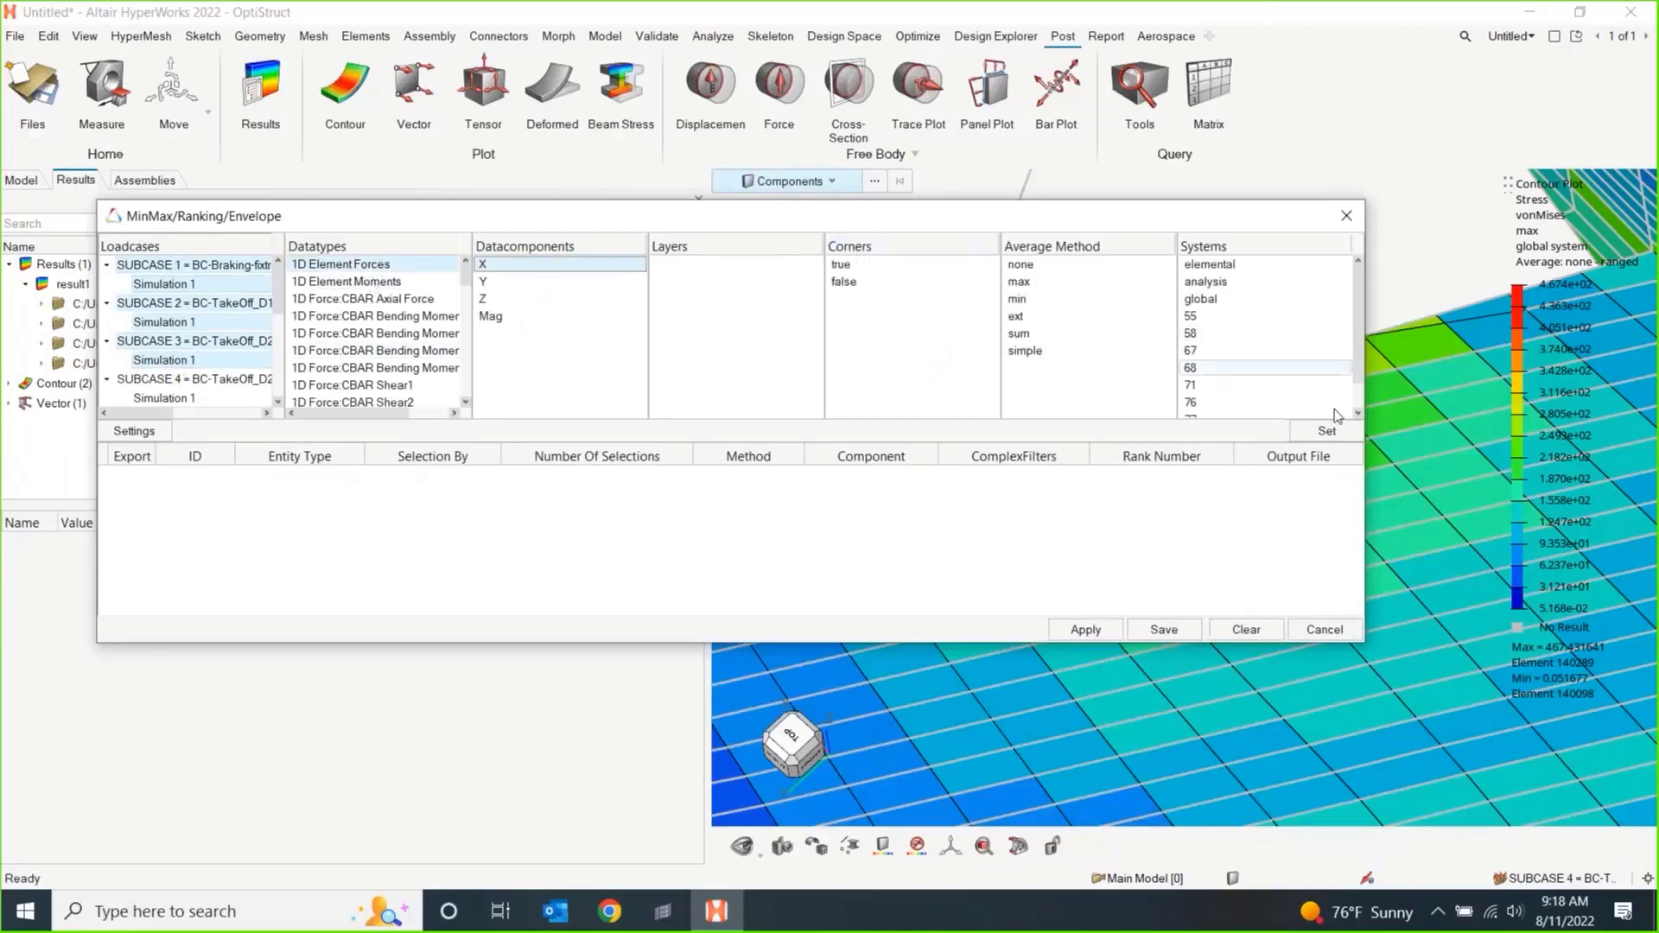
pyautogui.click(1326, 432)
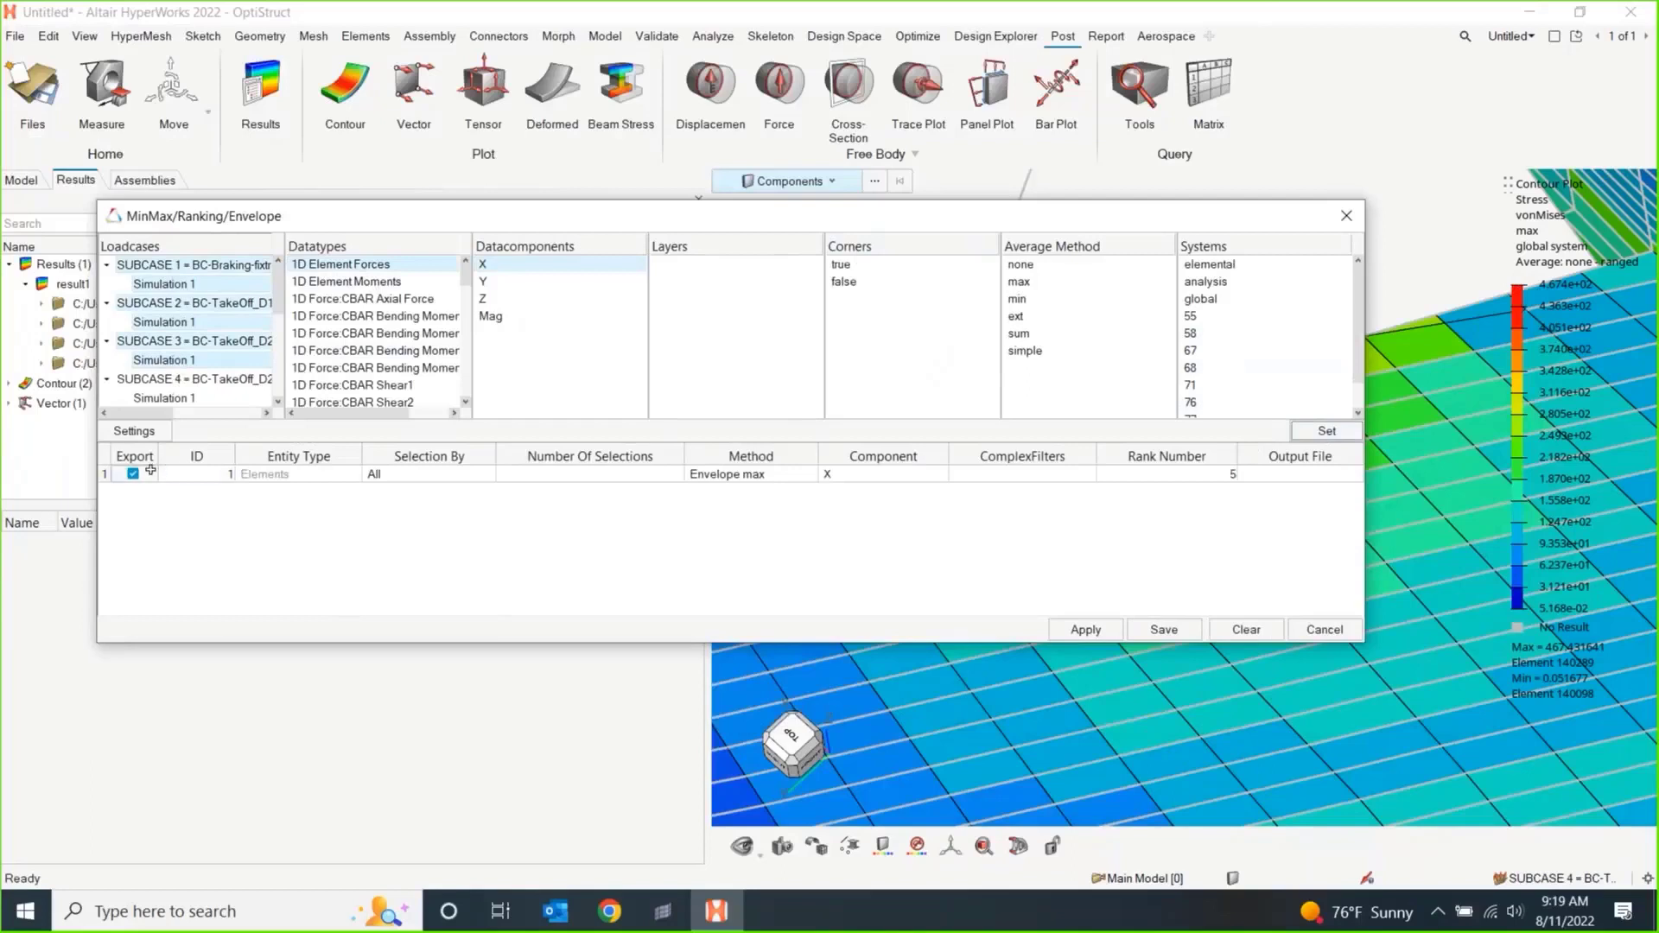
# Reposition the query window slightly lower and choose Envelope max as the query's method.
pyautogui.click(622, 471)
pyautogui.click(771, 480)
pyautogui.click(598, 479)
pyautogui.click(591, 479)
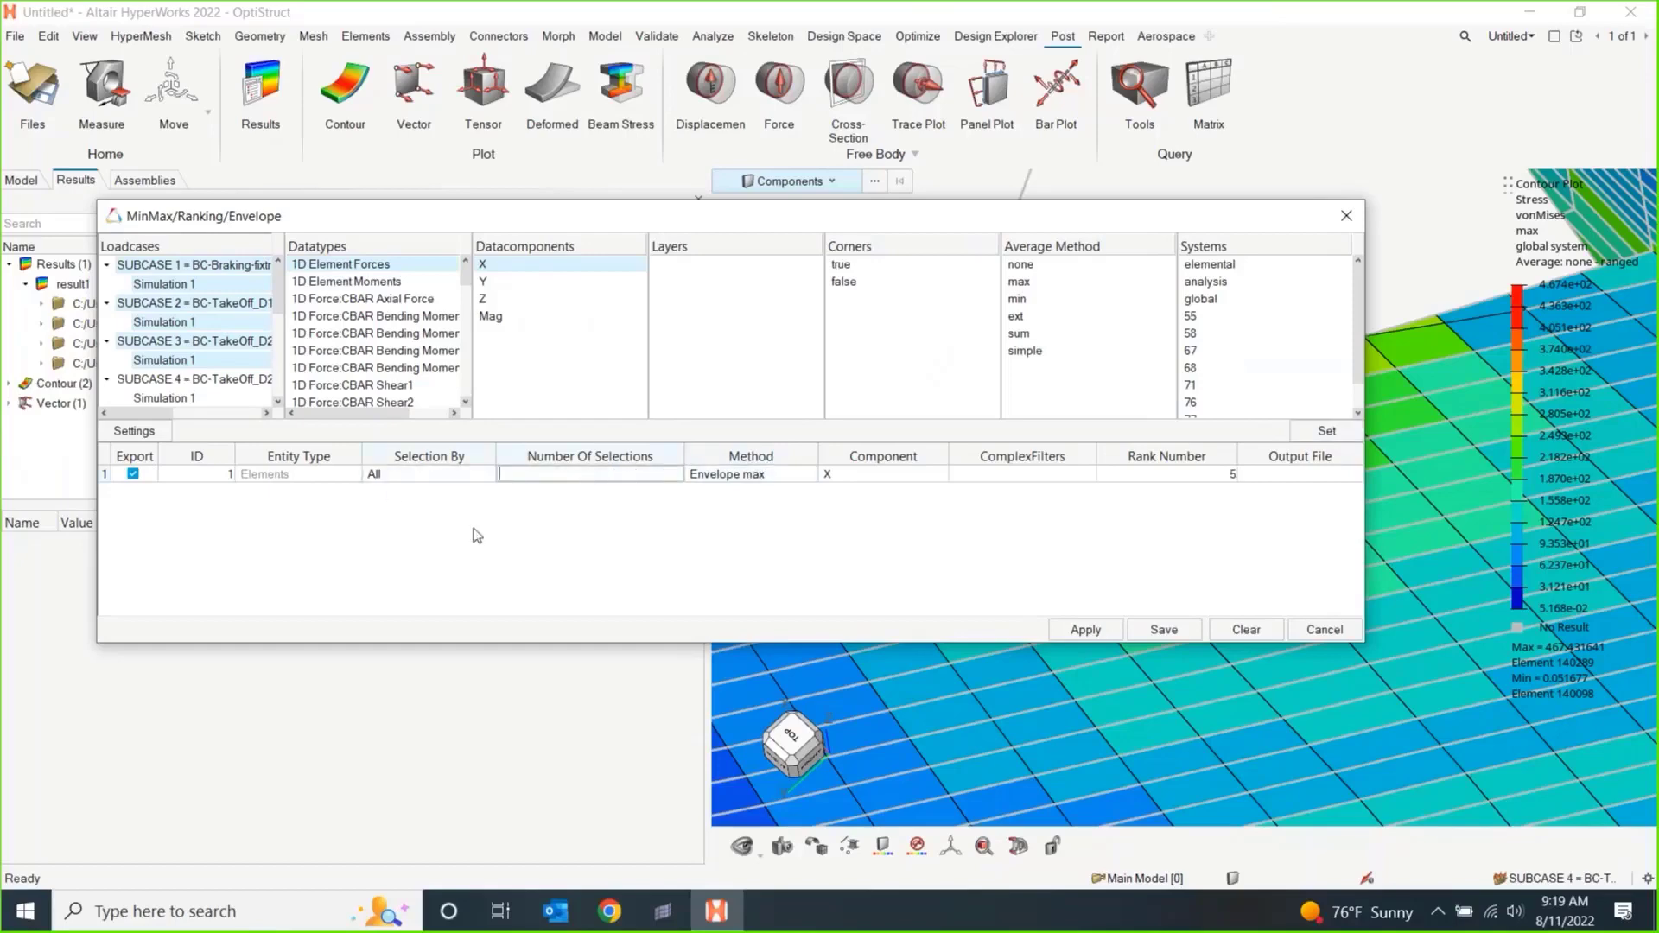
pyautogui.moveTo(666, 218); pyautogui.dragTo(617, 452)
pyautogui.moveTo(619, 326); pyautogui.dragTo(652, 244)
pyautogui.click(737, 508)
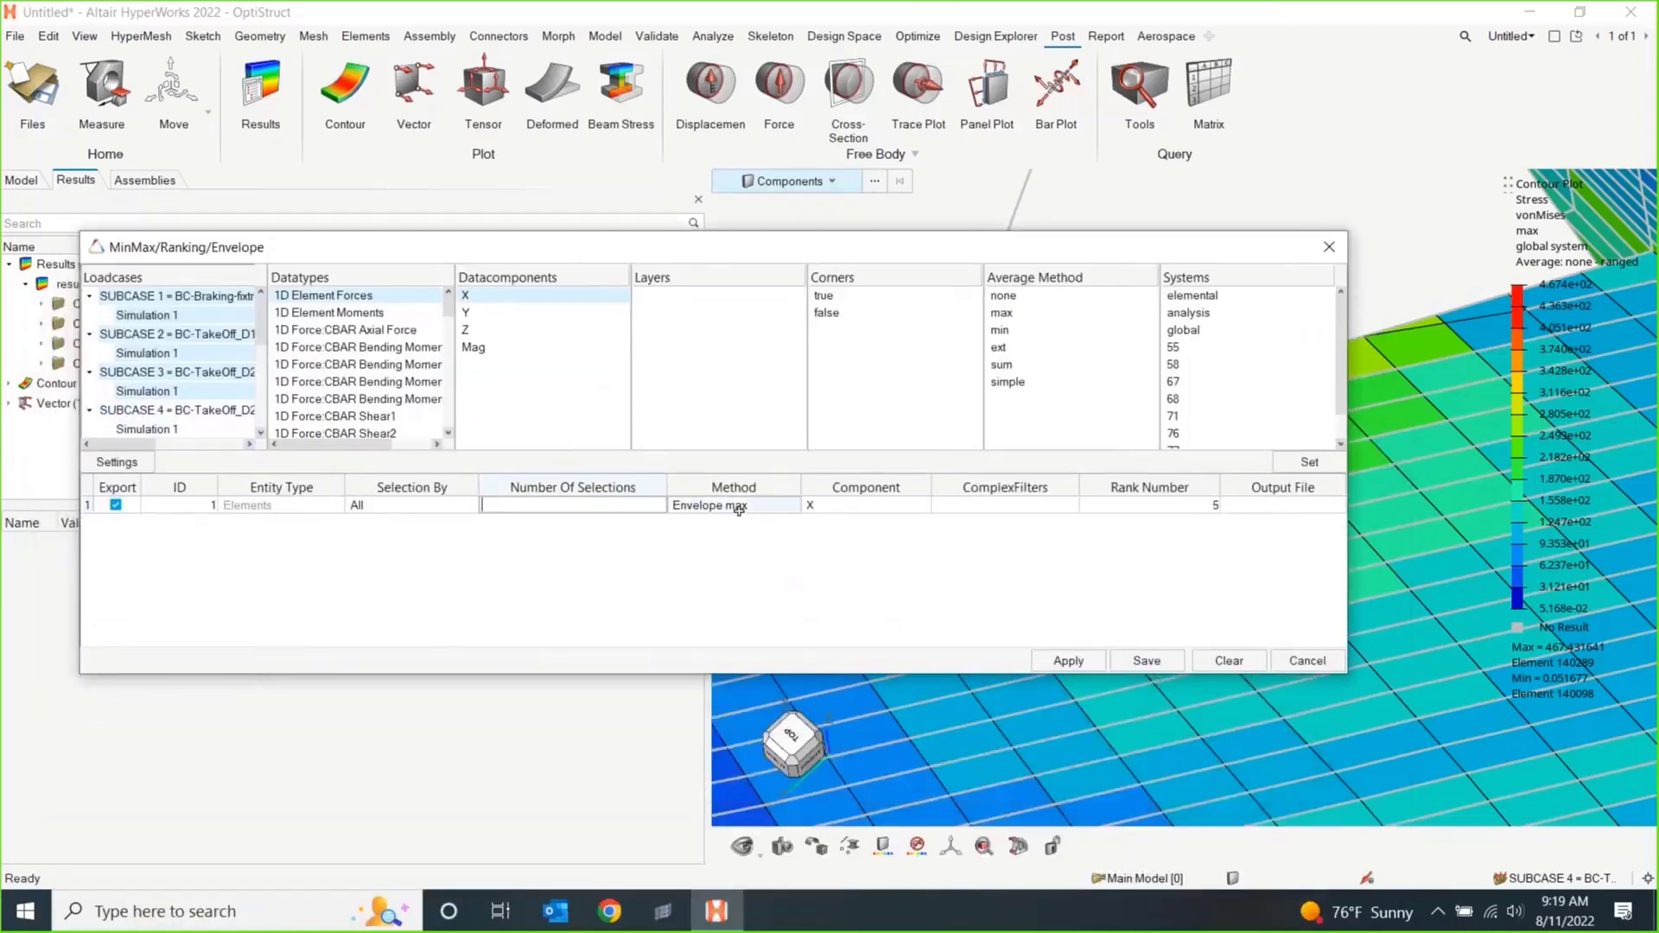
pyautogui.click(739, 510)
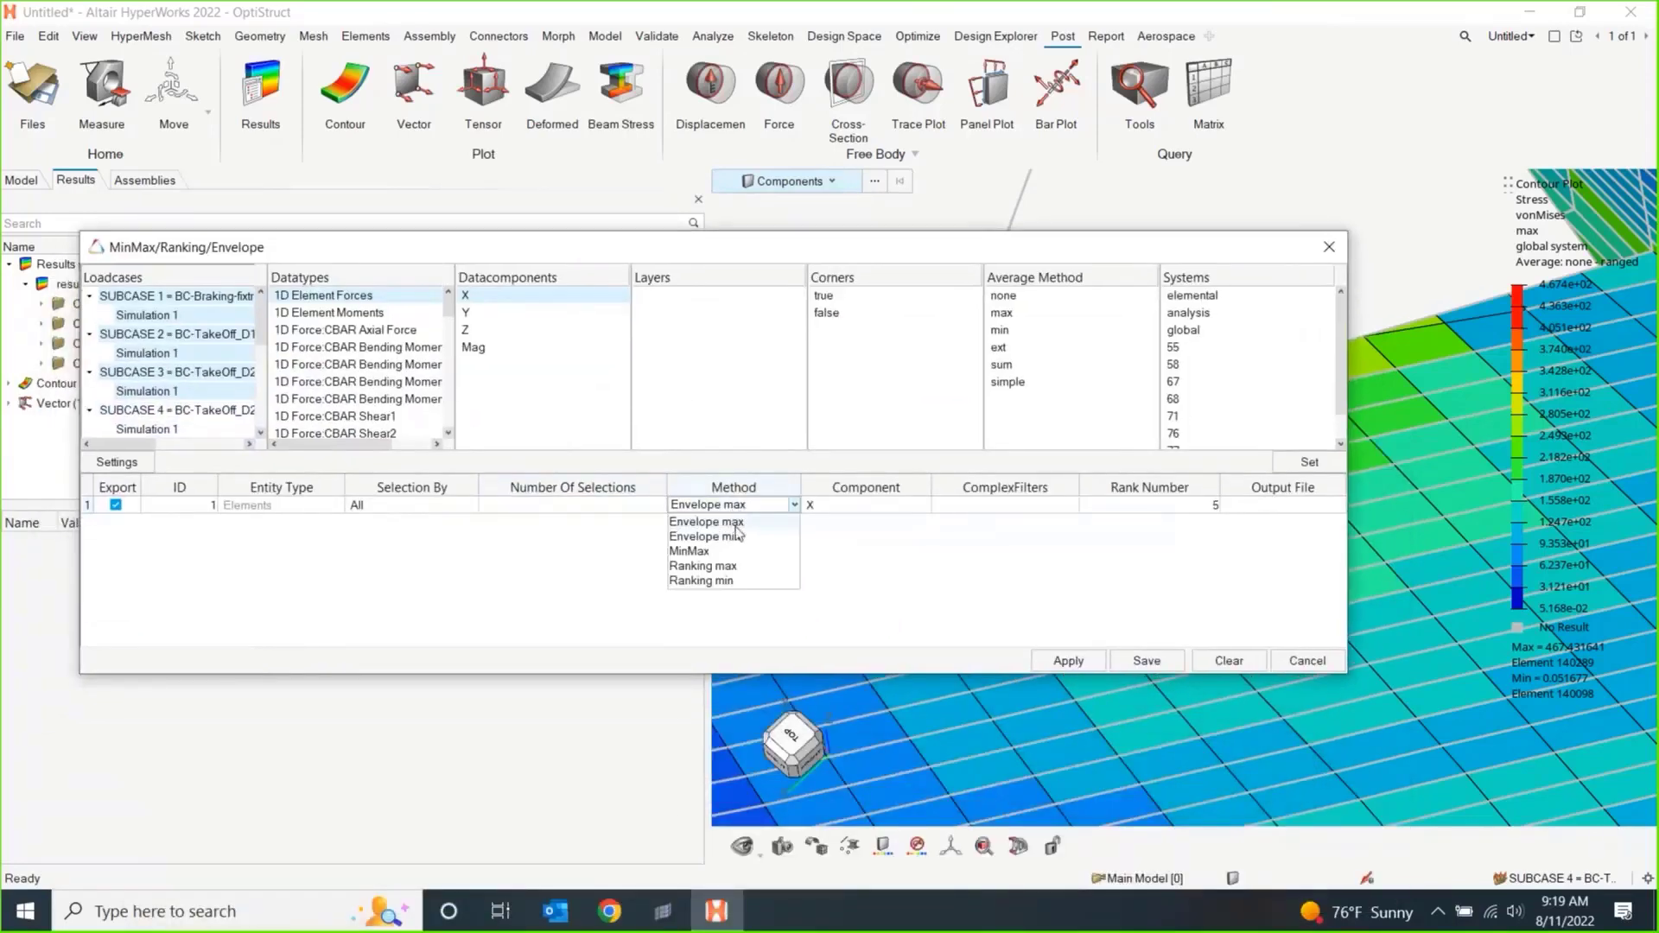
pyautogui.click(713, 524)
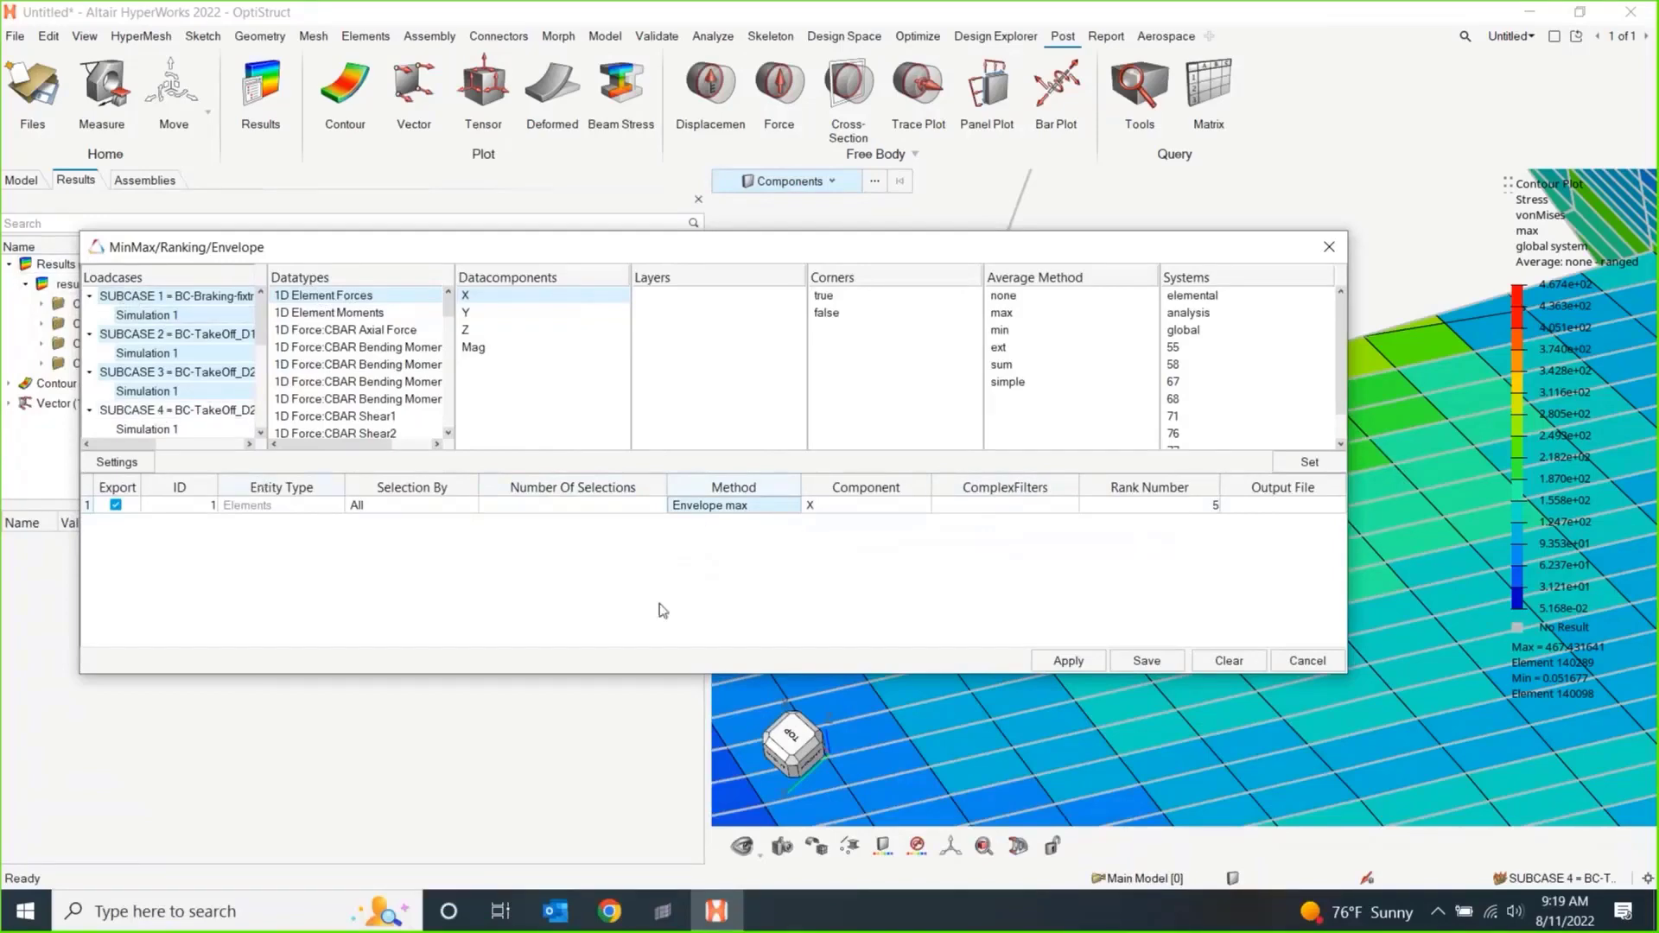
# Try the Ranking max and MinMax methods on the query.
pyautogui.click(753, 505)
pyautogui.click(709, 566)
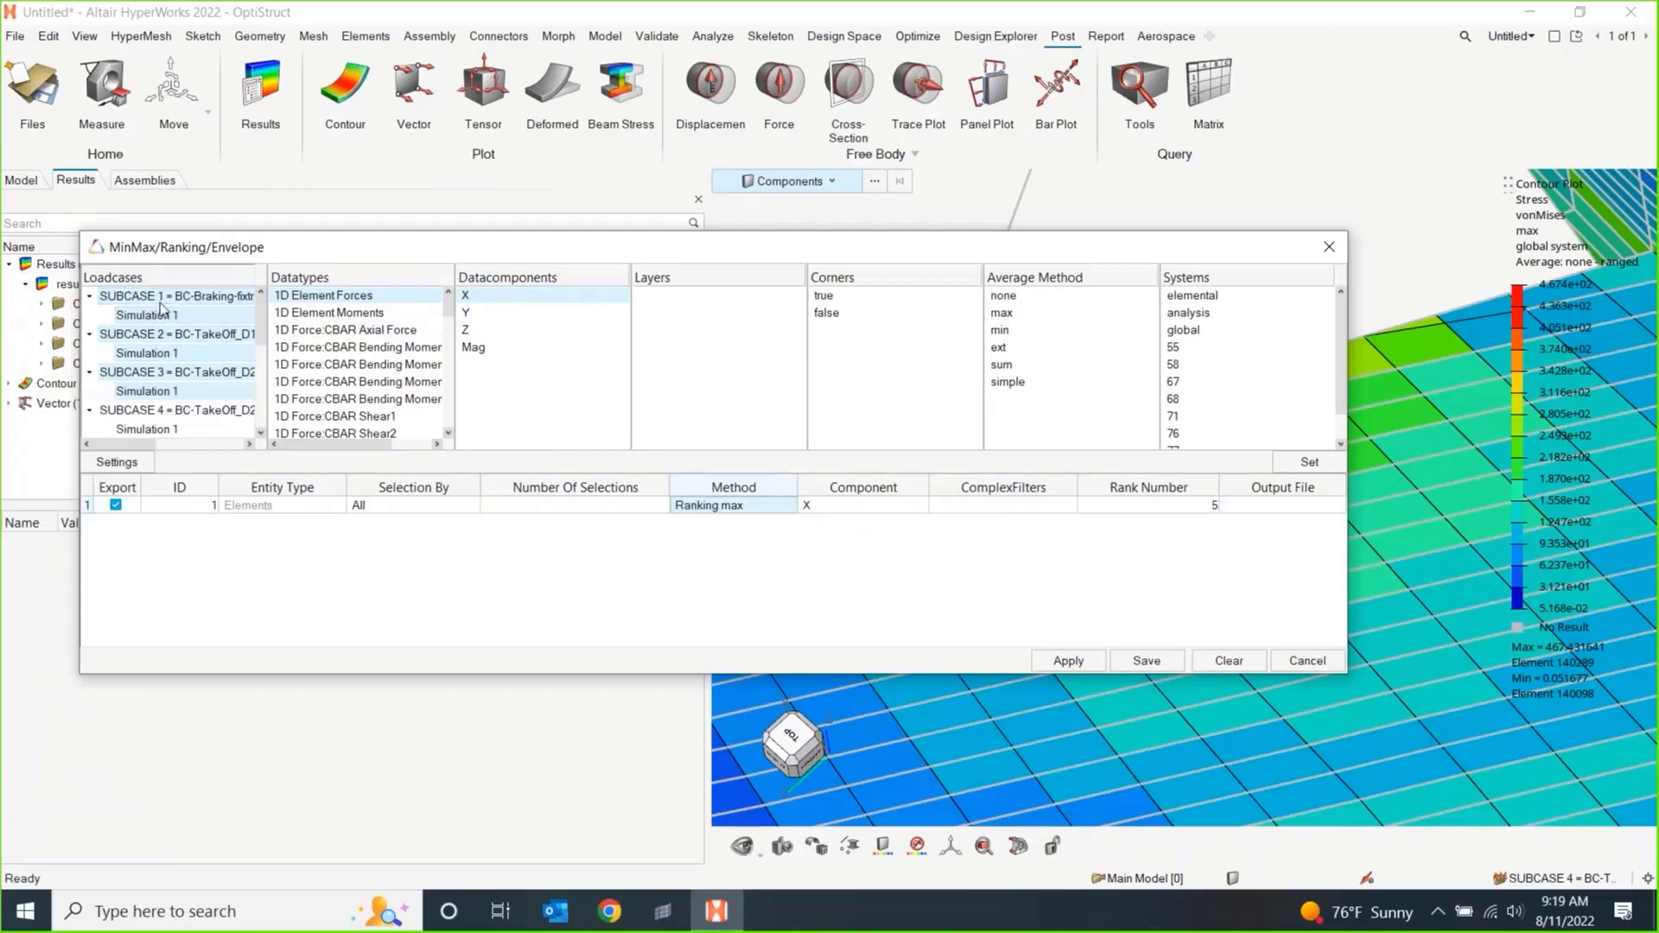
pyautogui.click(160, 412)
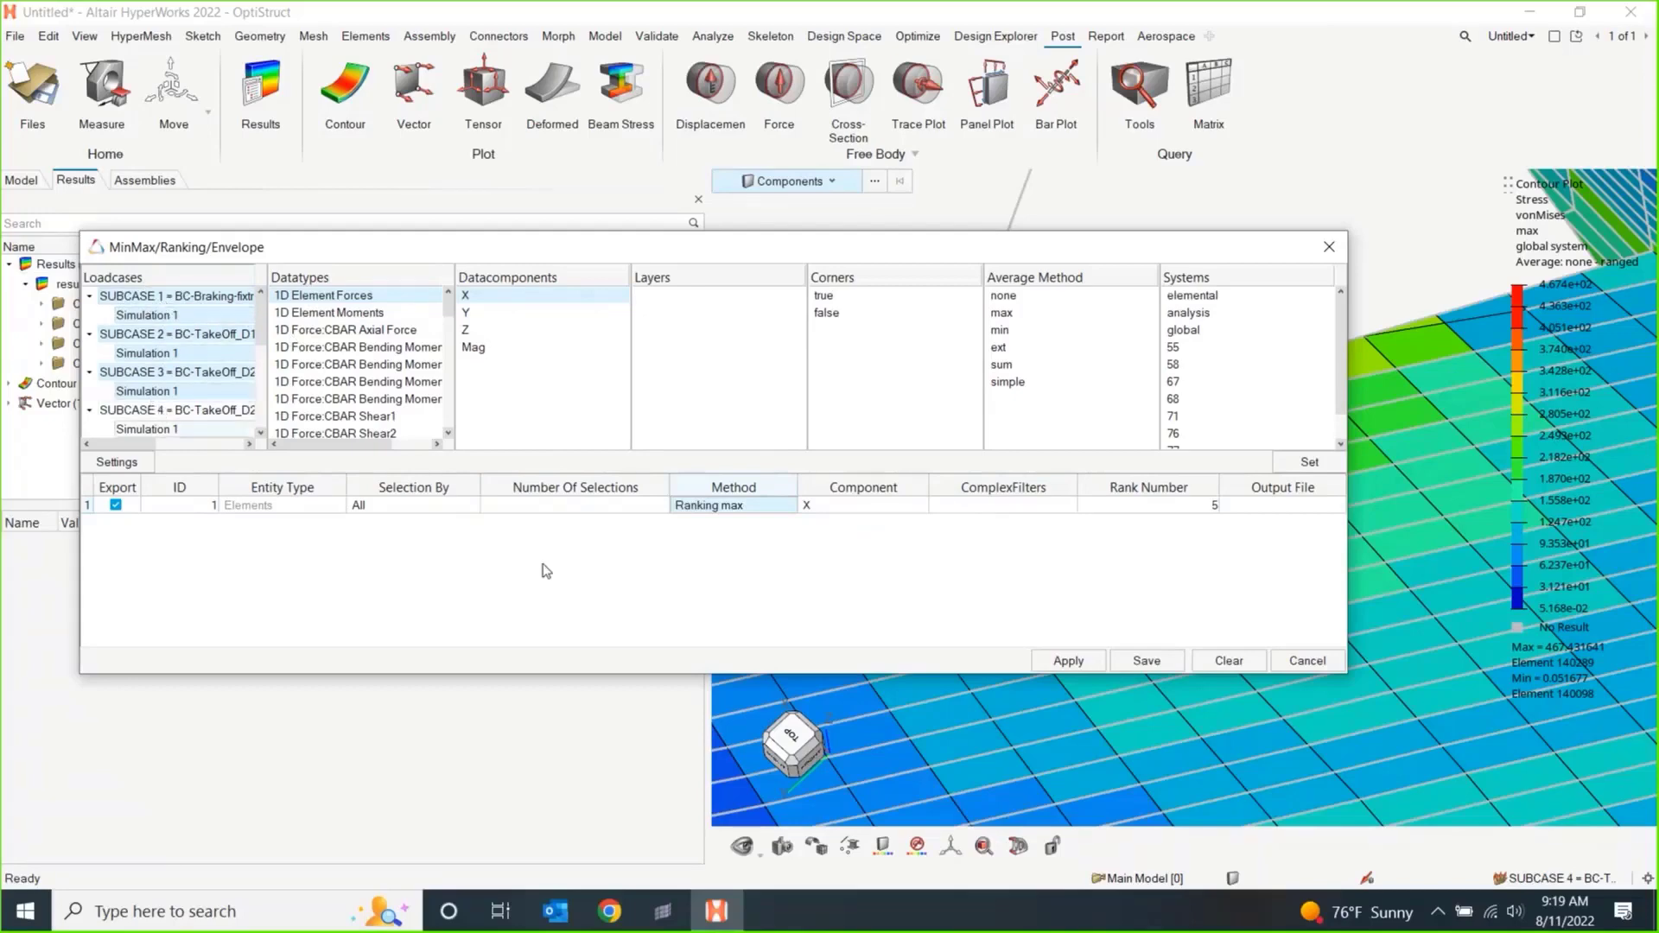
pyautogui.click(725, 507)
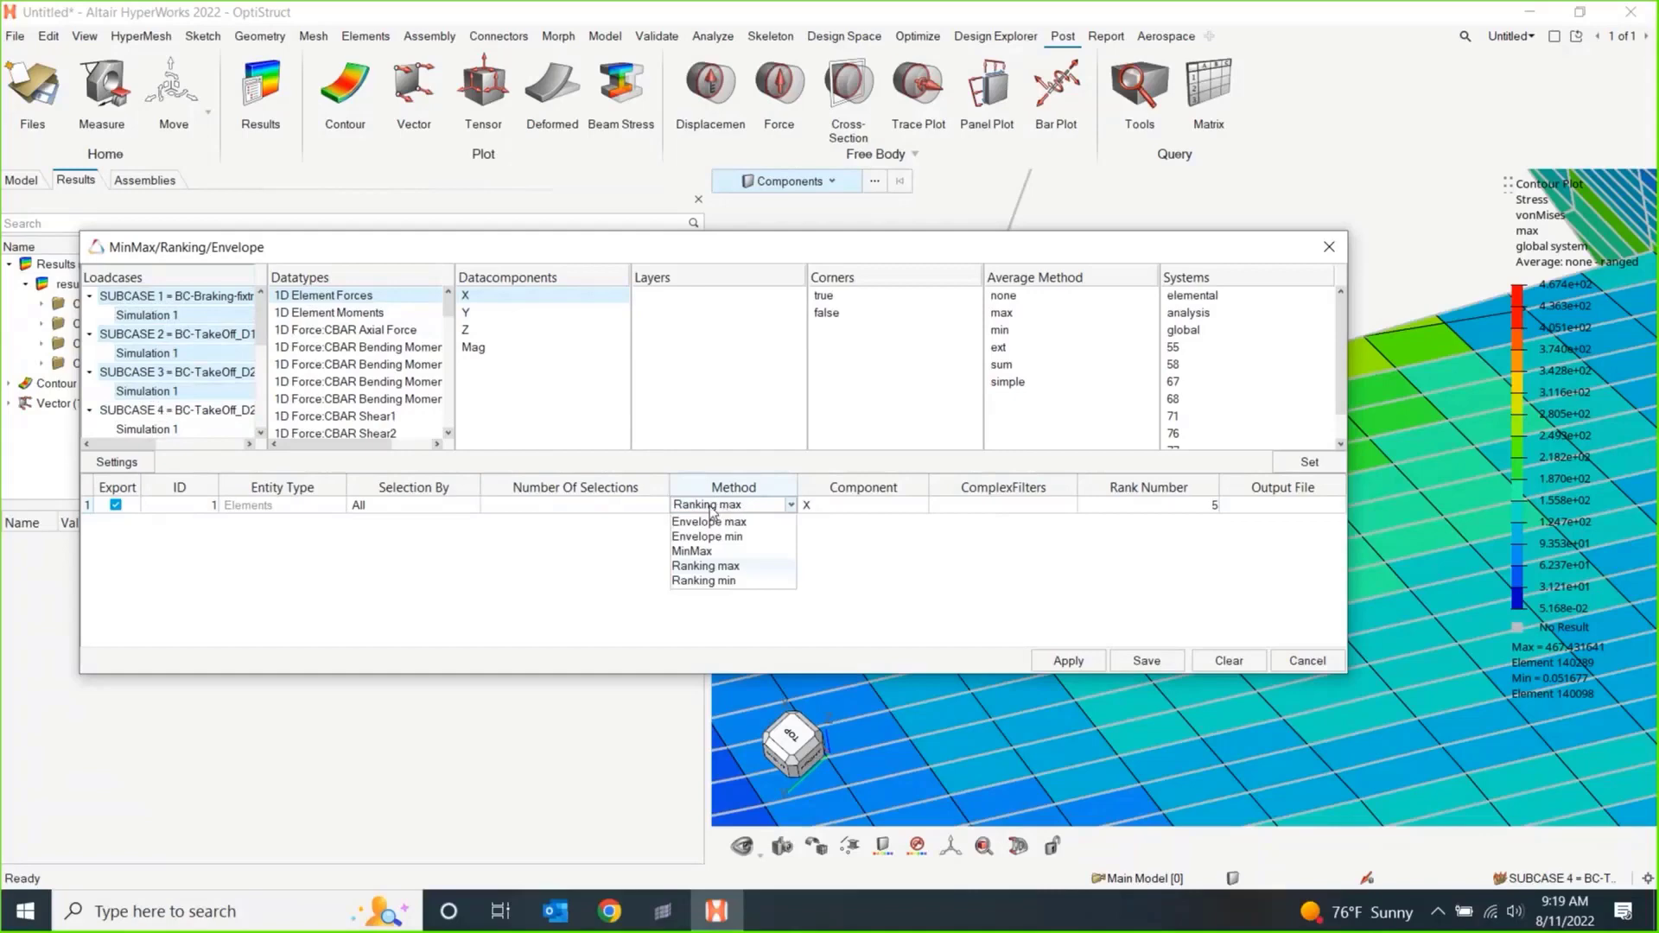
pyautogui.click(700, 552)
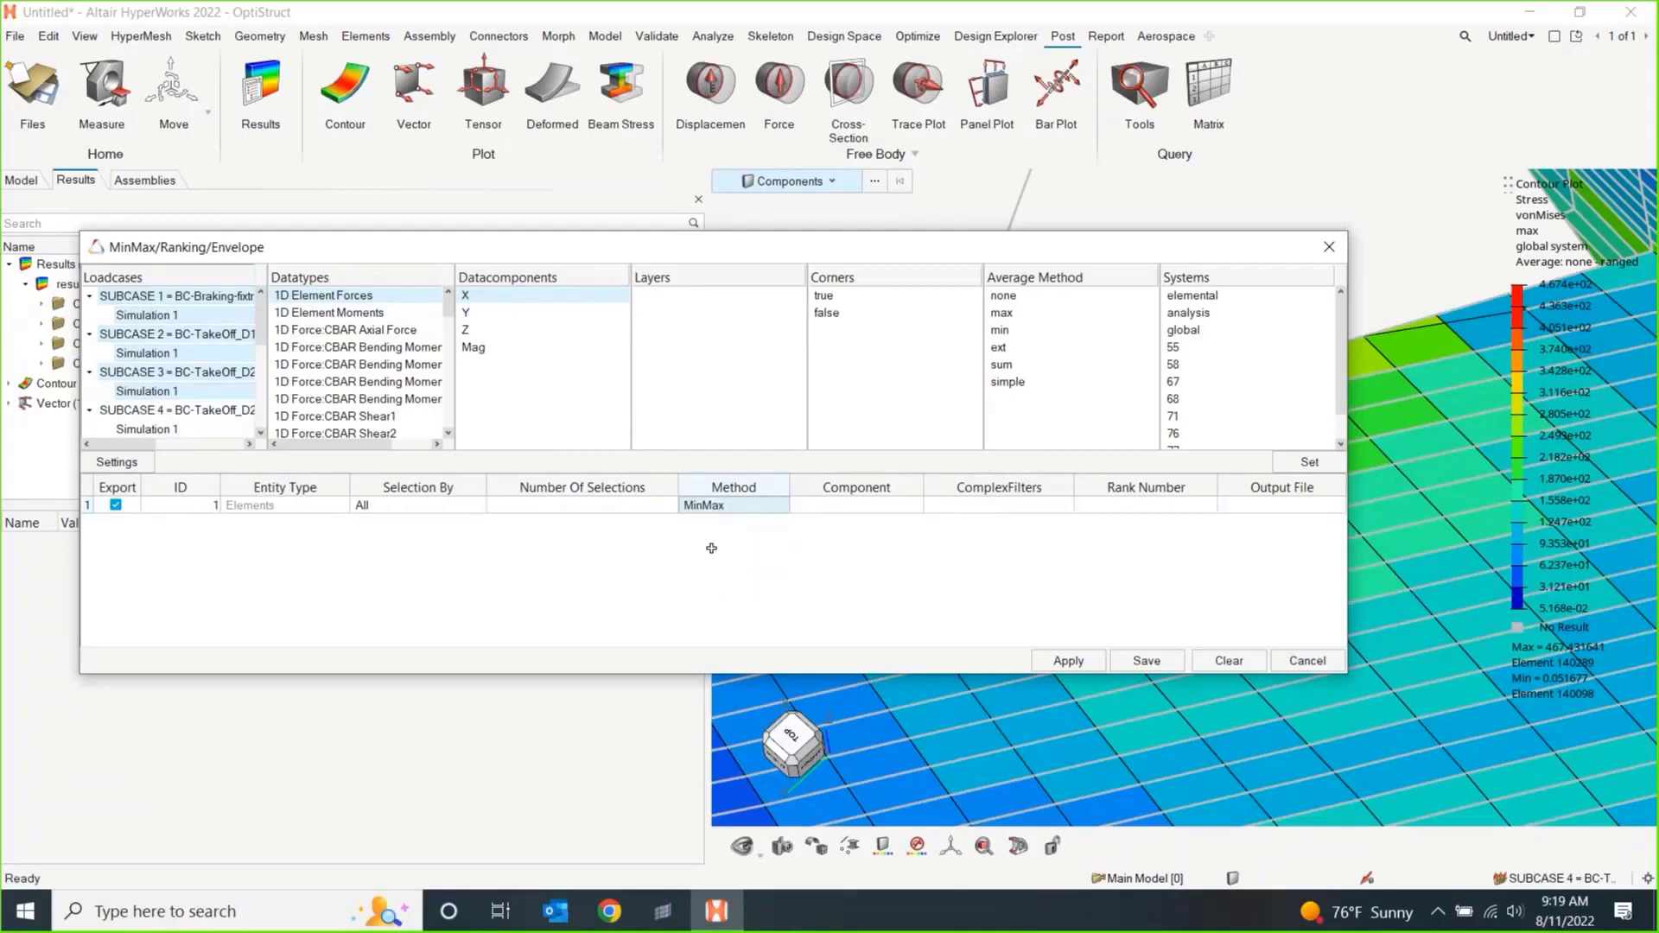
# Set the query's method to Ranking max with a rank number of 10.
pyautogui.click(759, 503)
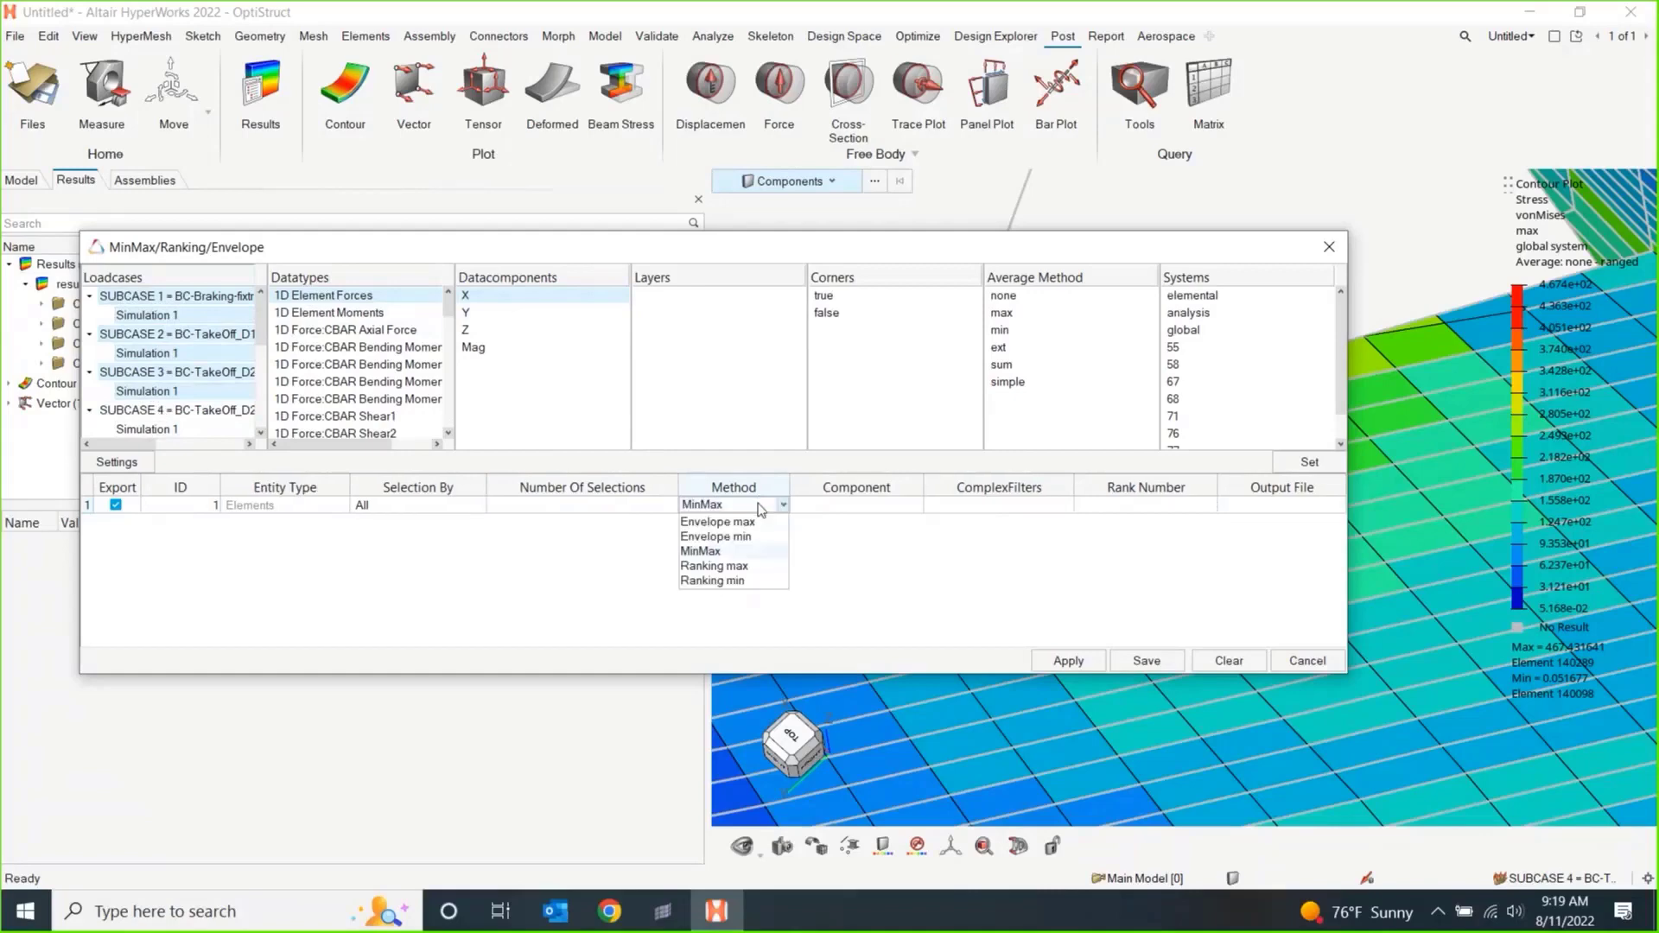
pyautogui.click(730, 566)
pyautogui.click(1173, 504)
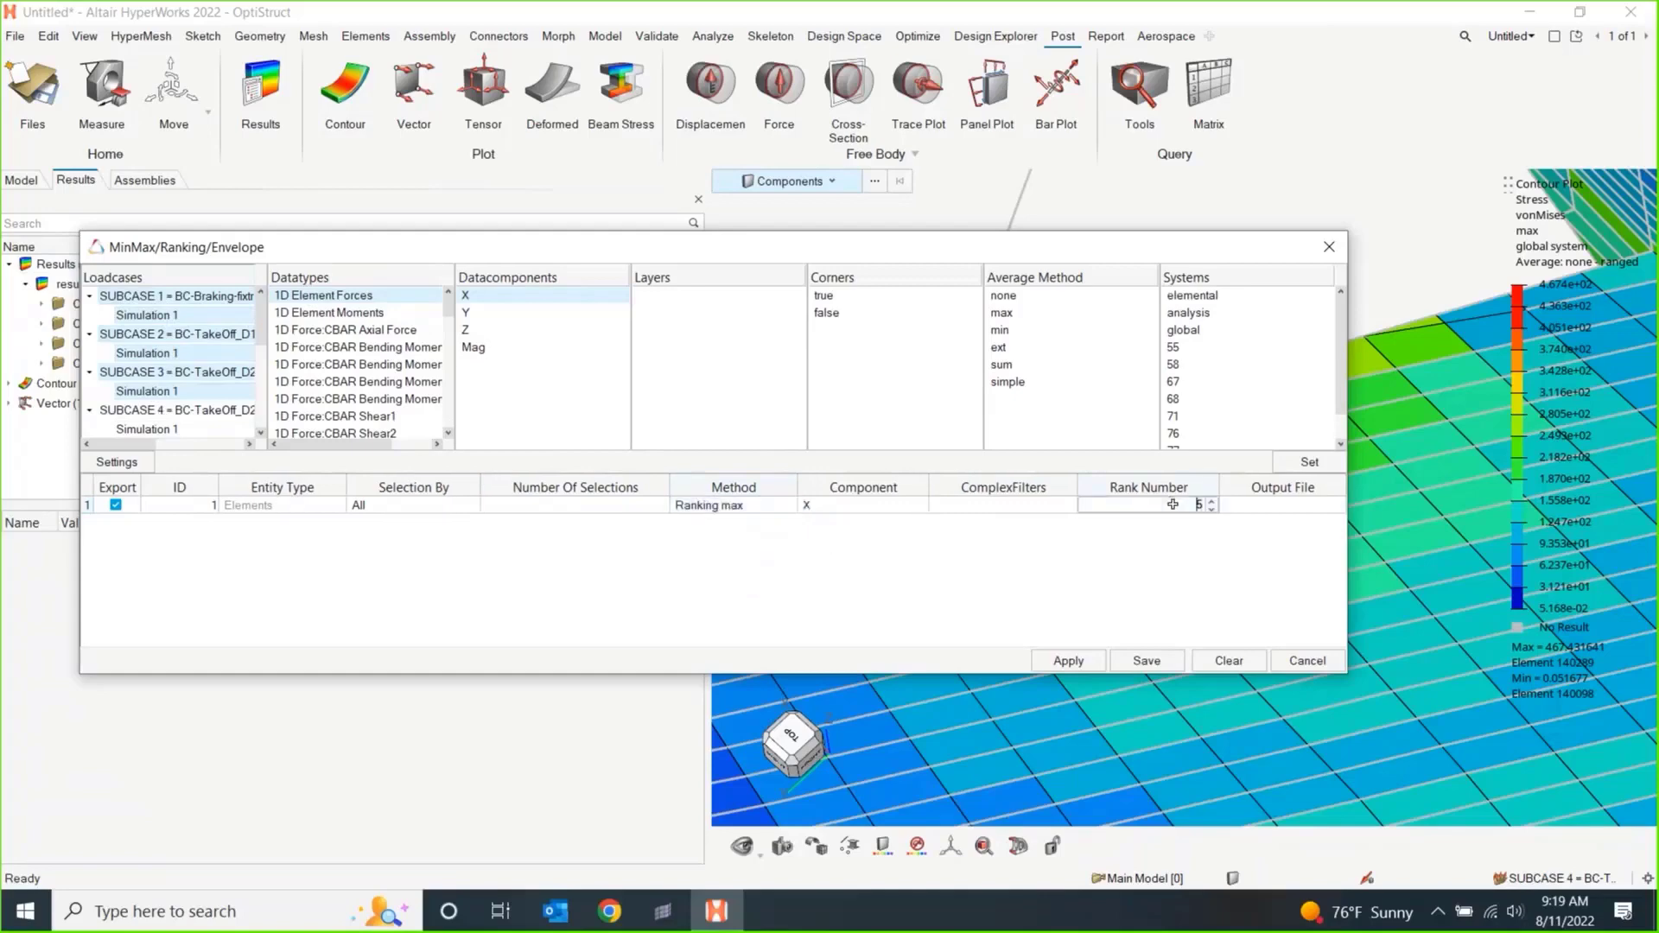
pyautogui.write('10')
pyautogui.press('Return')
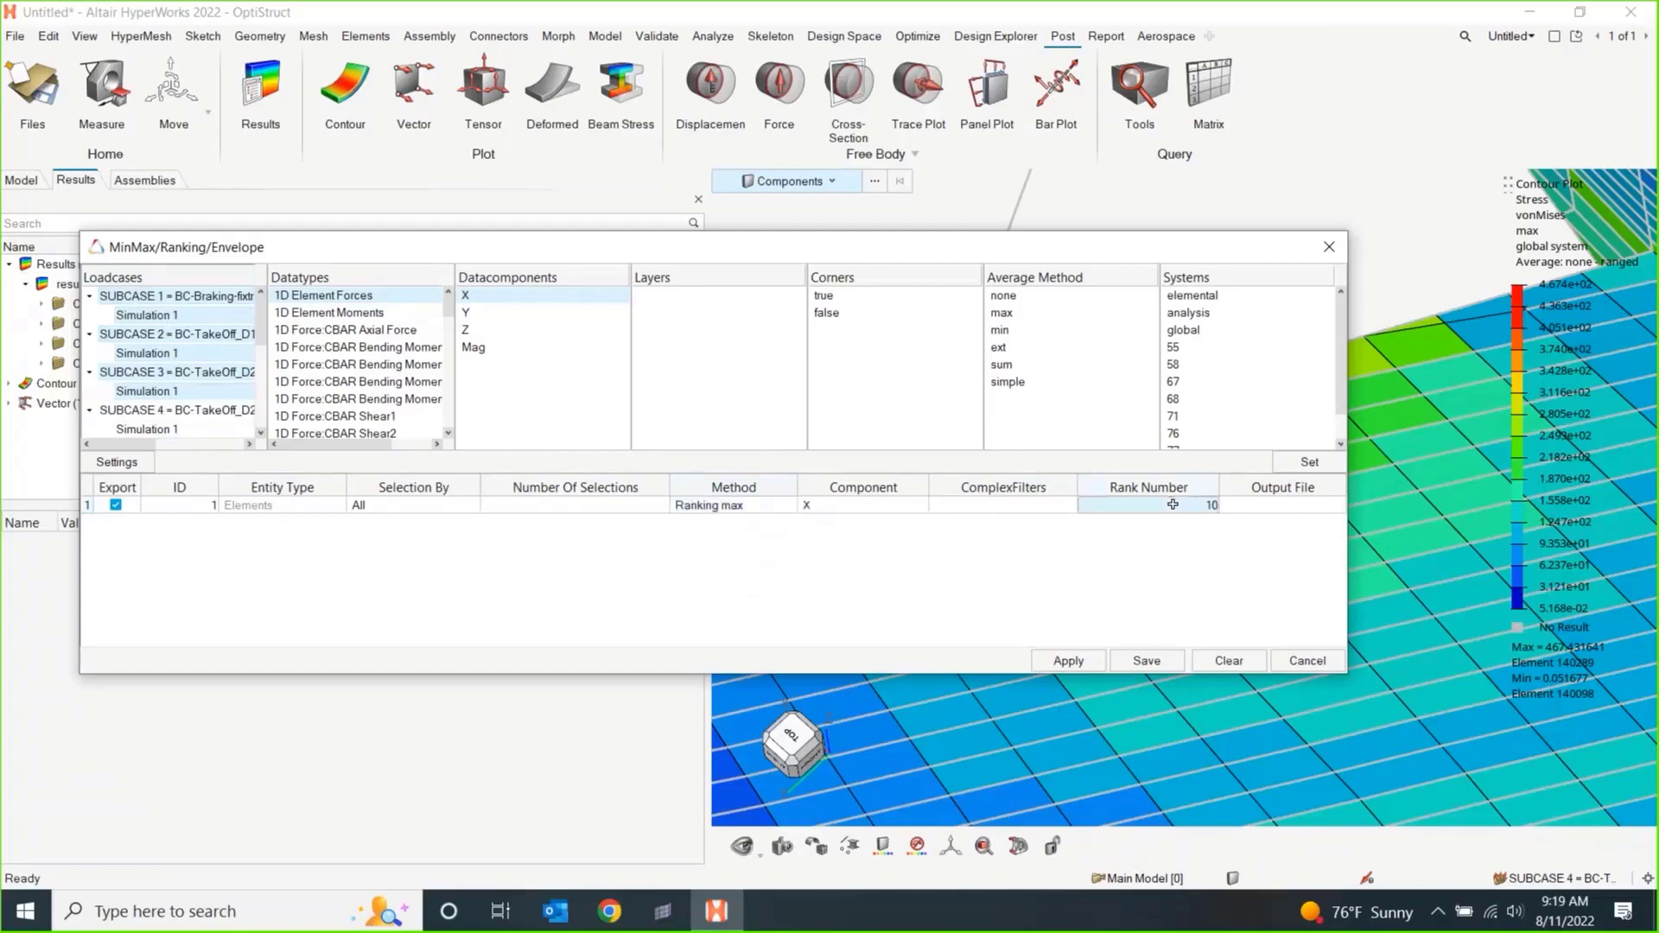
# Review the ranking query's method options and output file setting, and close the MinMax/Ranking/Envelope query without applying it.
pyautogui.click(942, 590)
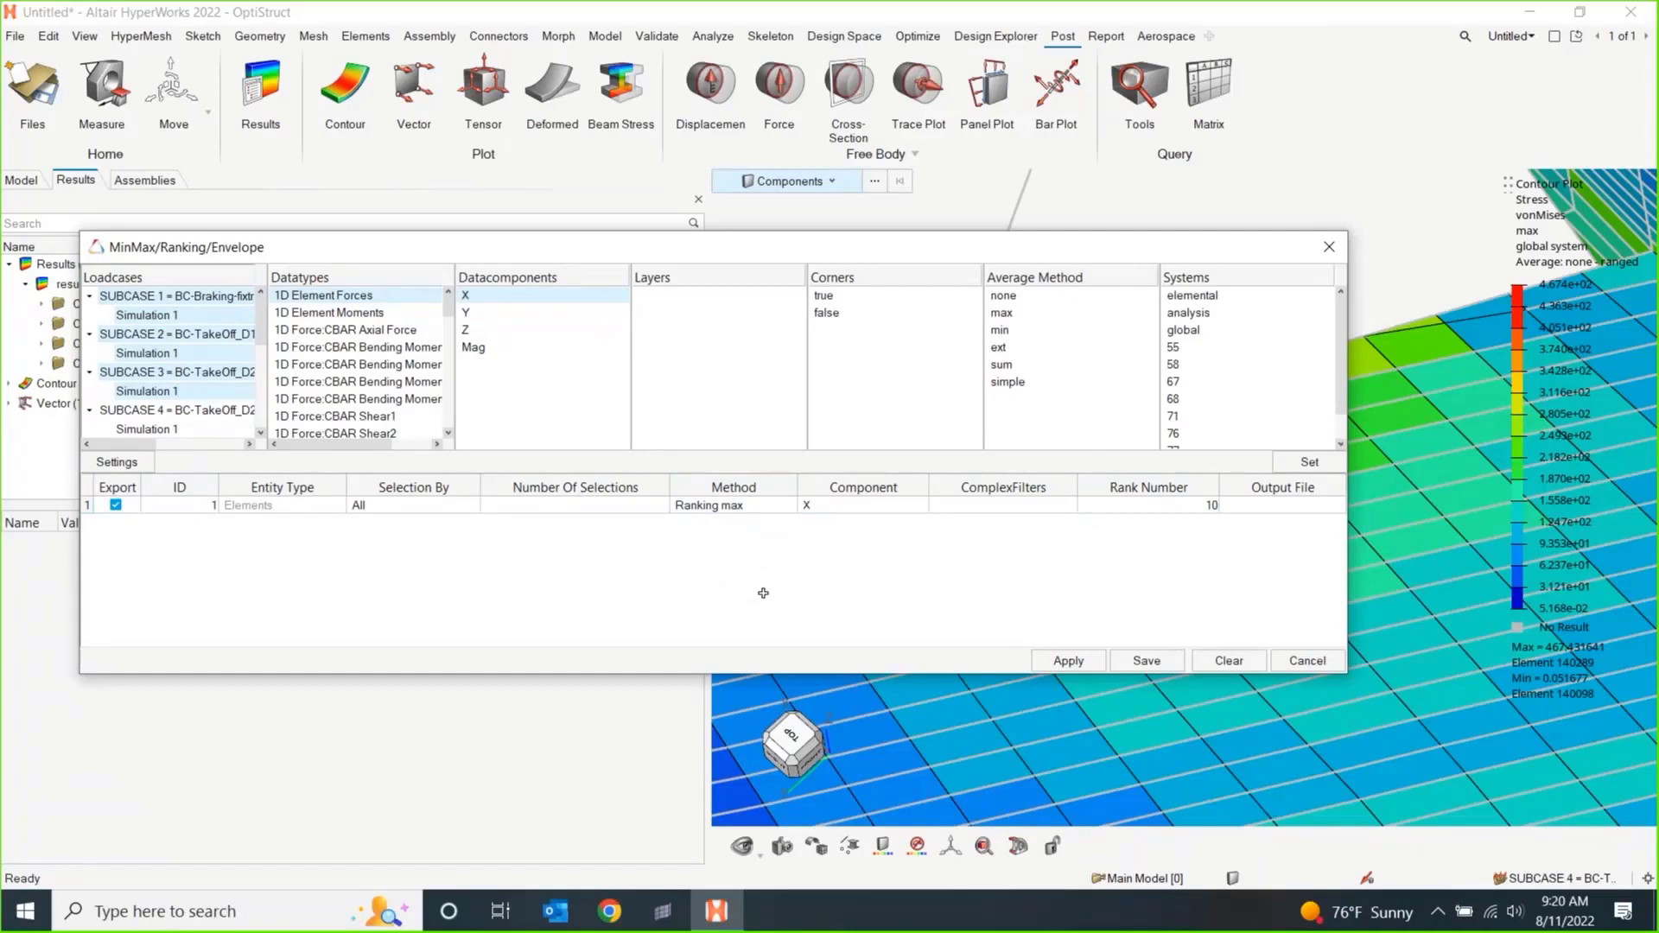
pyautogui.click(710, 508)
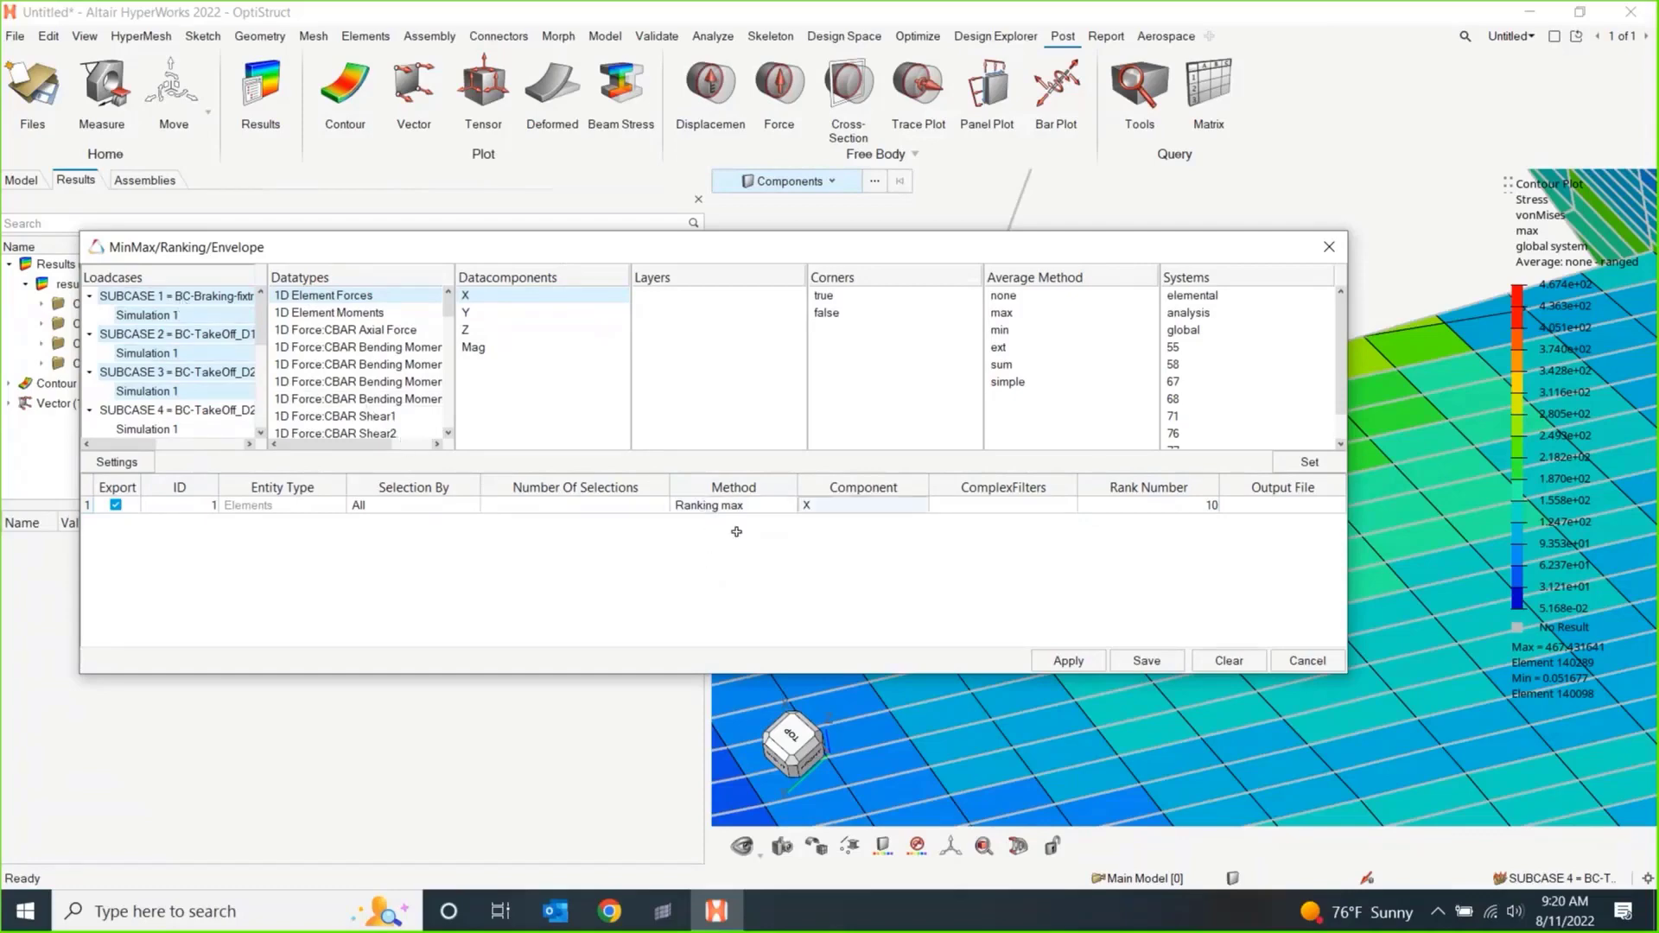
pyautogui.click(741, 504)
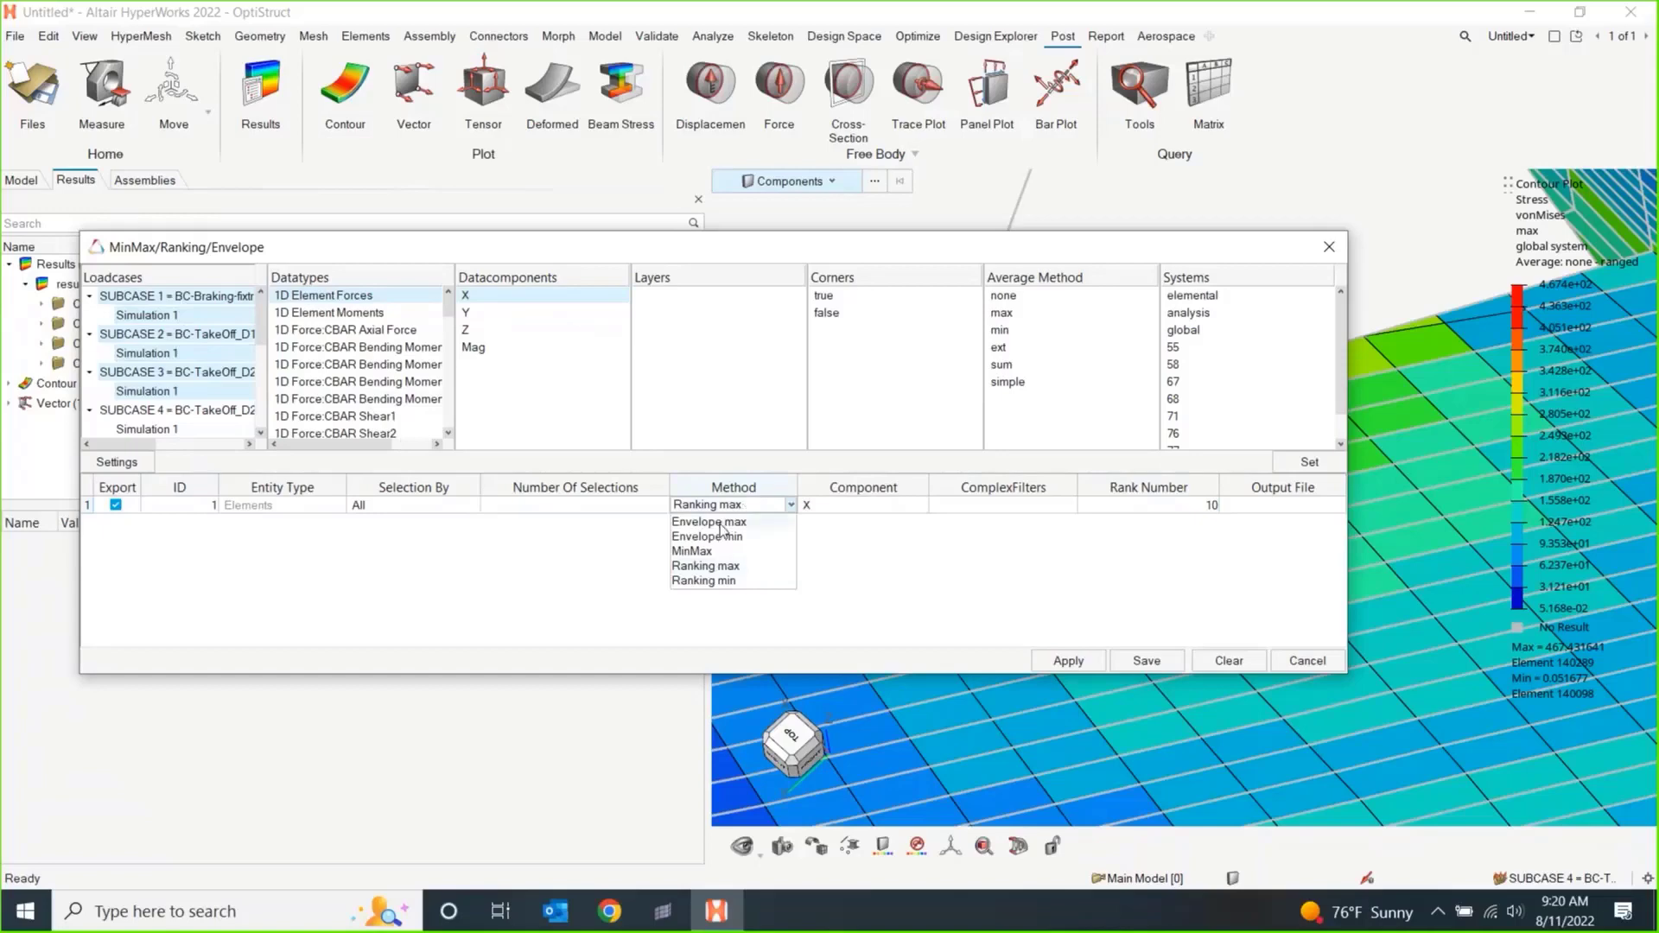
pyautogui.click(944, 548)
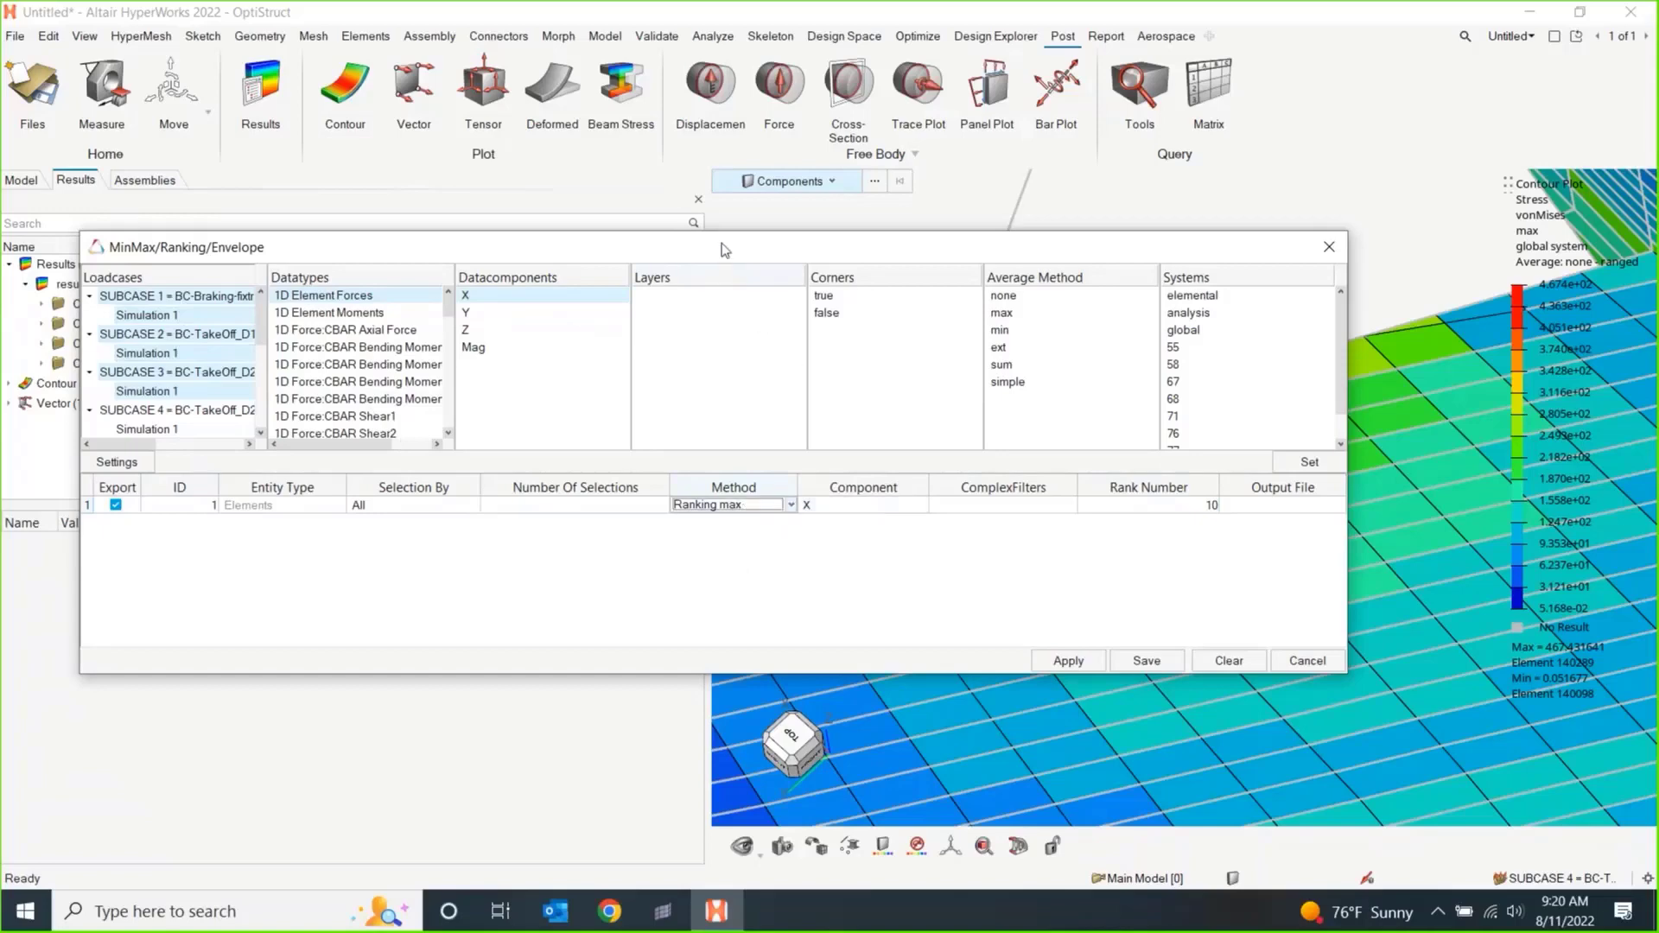
pyautogui.moveTo(725, 249); pyautogui.dragTo(779, 138)
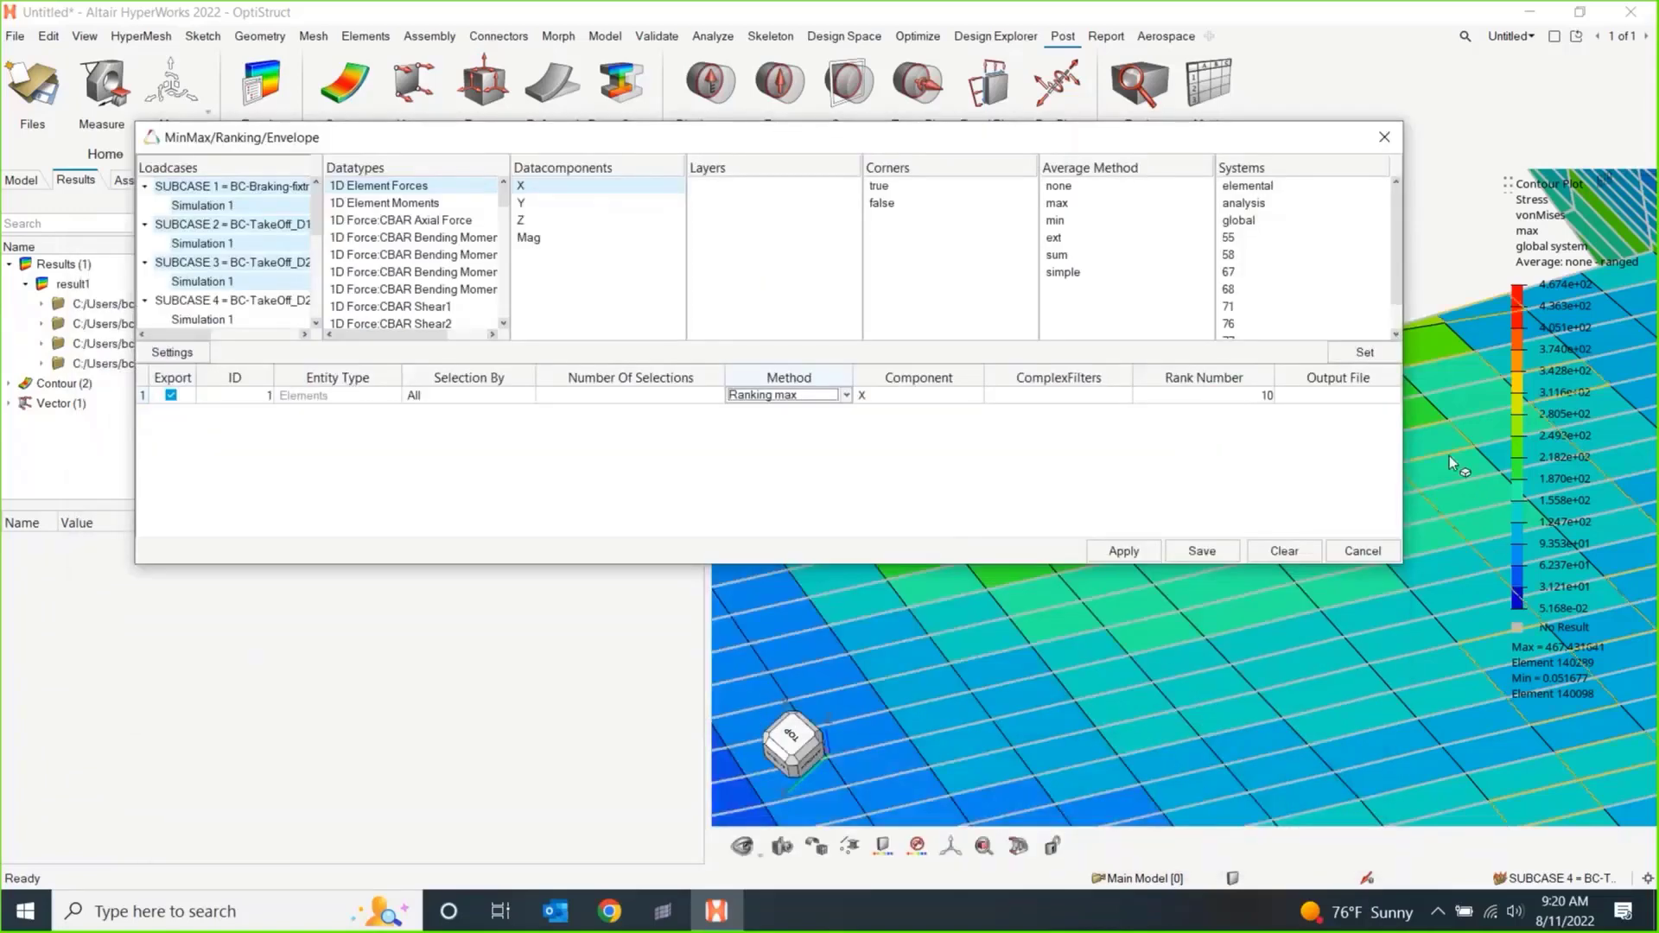
pyautogui.click(1348, 394)
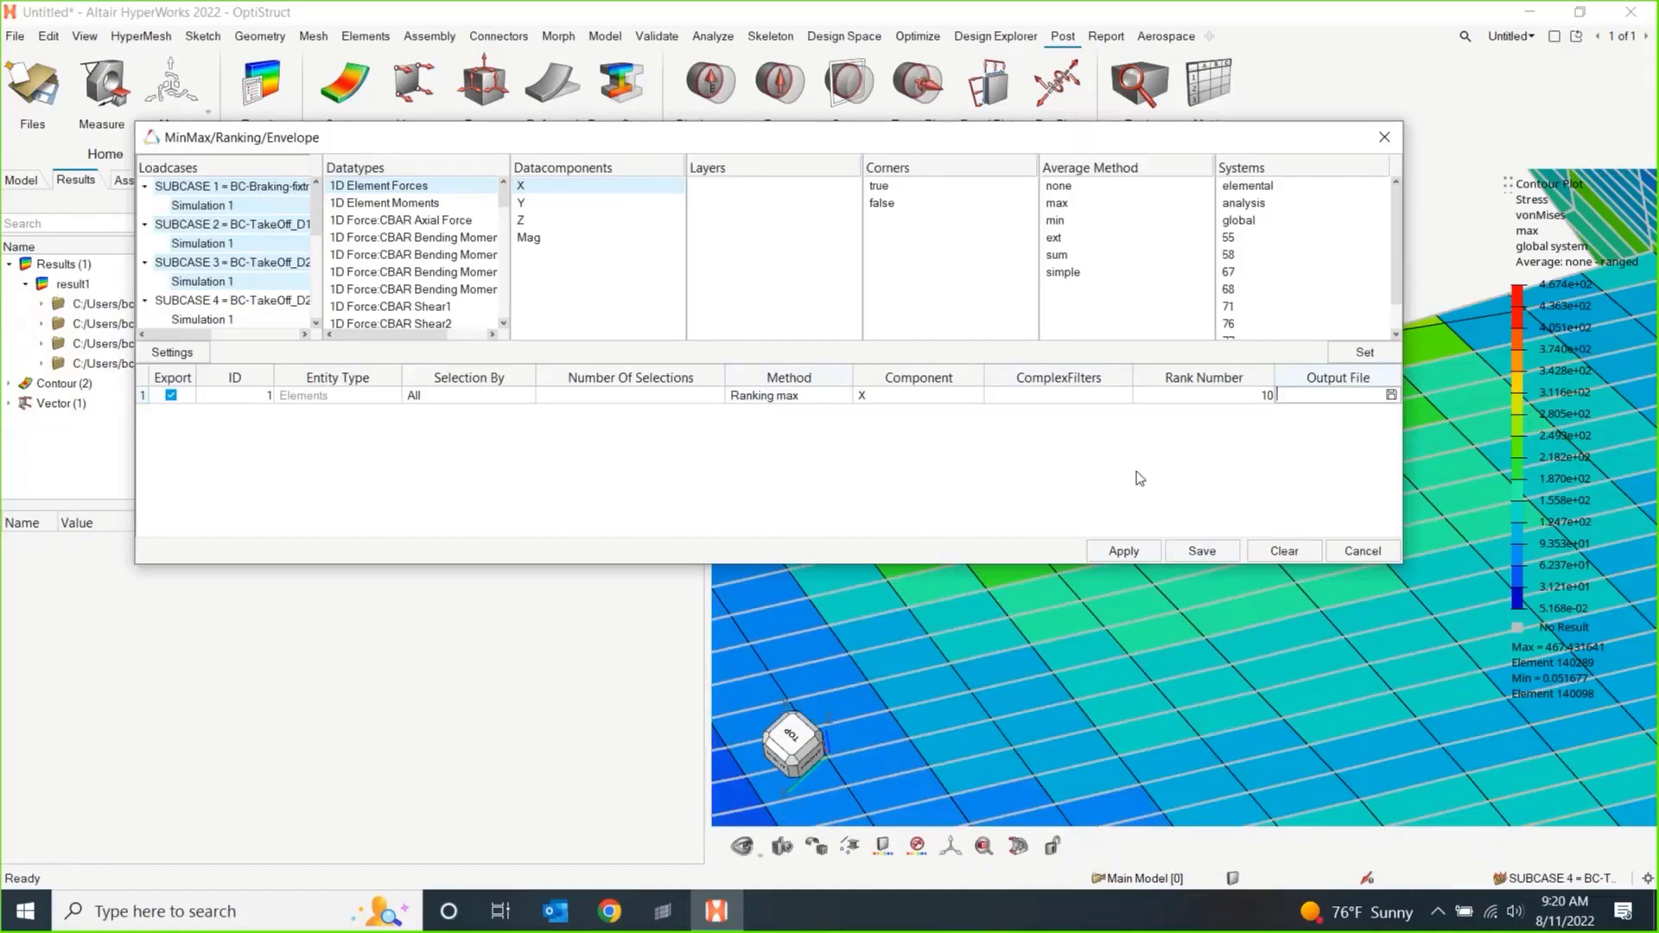
pyautogui.click(1363, 551)
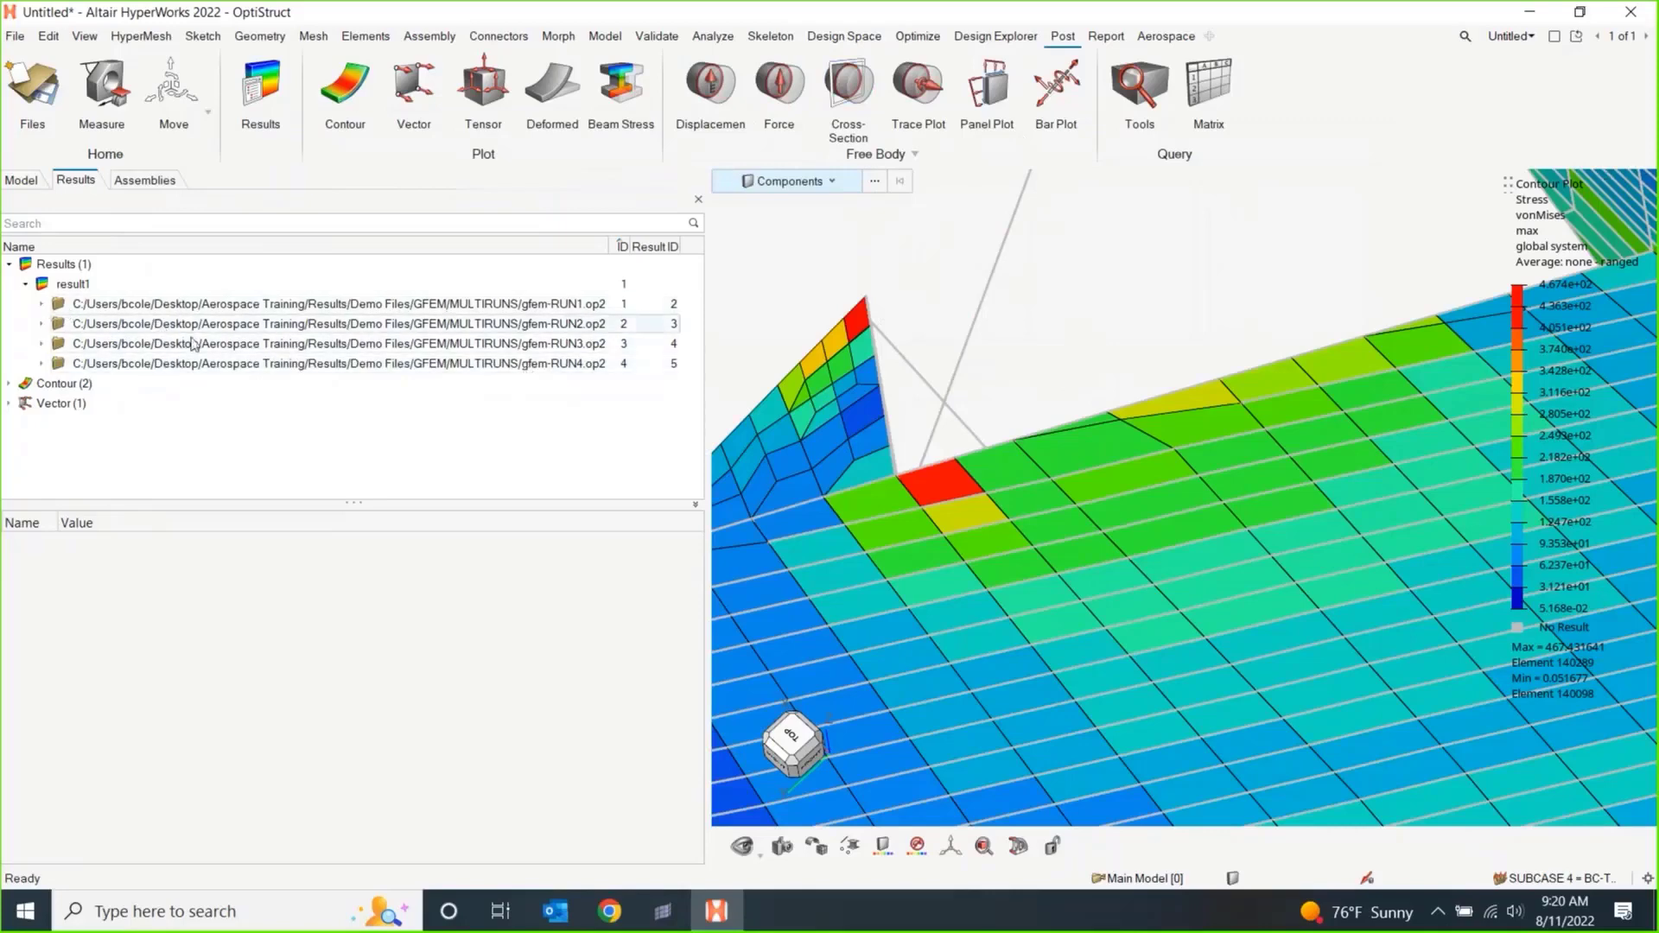
# Expand the gfem-RUN1.op2 results and examine the commands offered for the file and its SUBCASE 1 loadcase.
pyautogui.rightClick(139, 307)
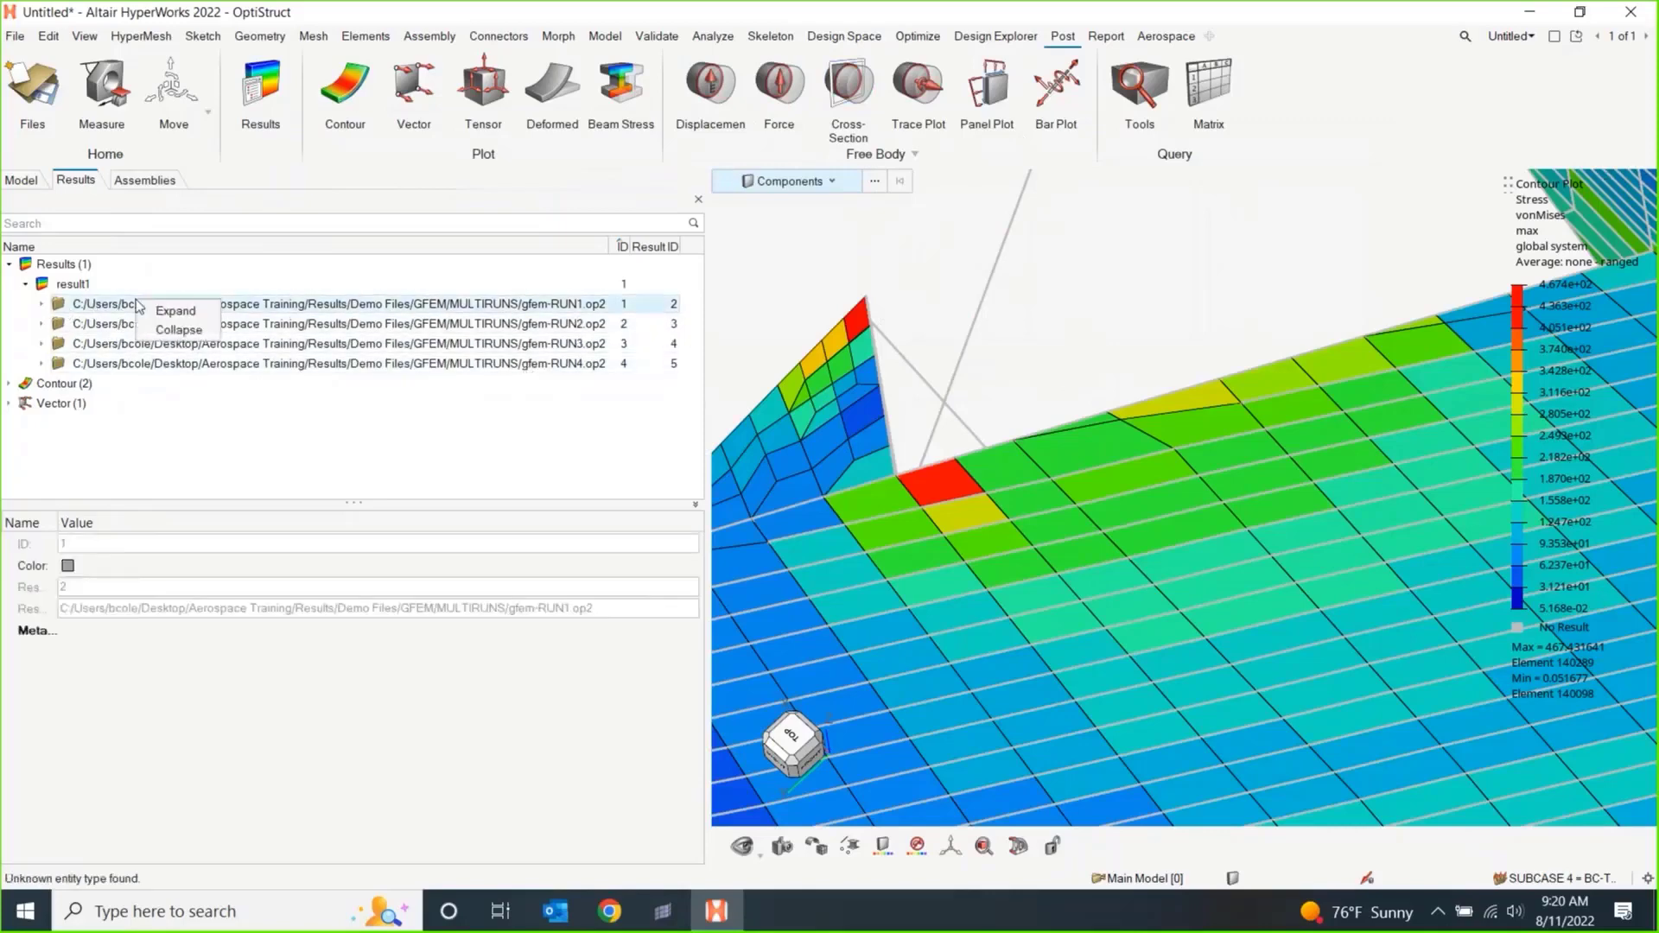
pyautogui.click(305, 438)
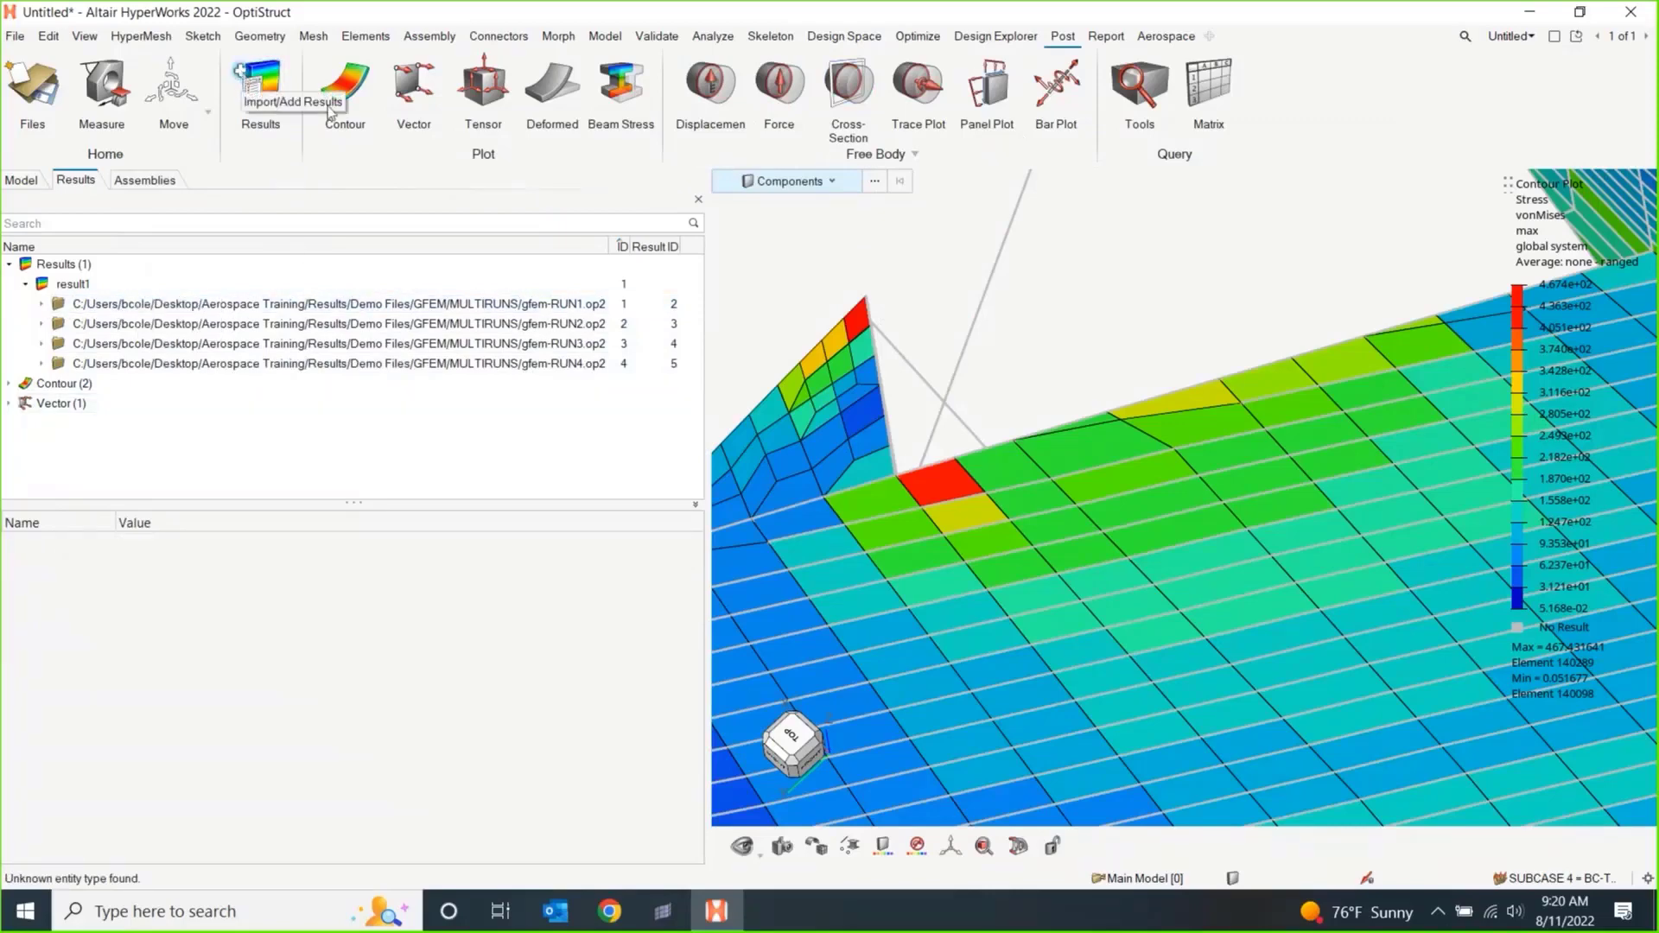
pyautogui.click(42, 305)
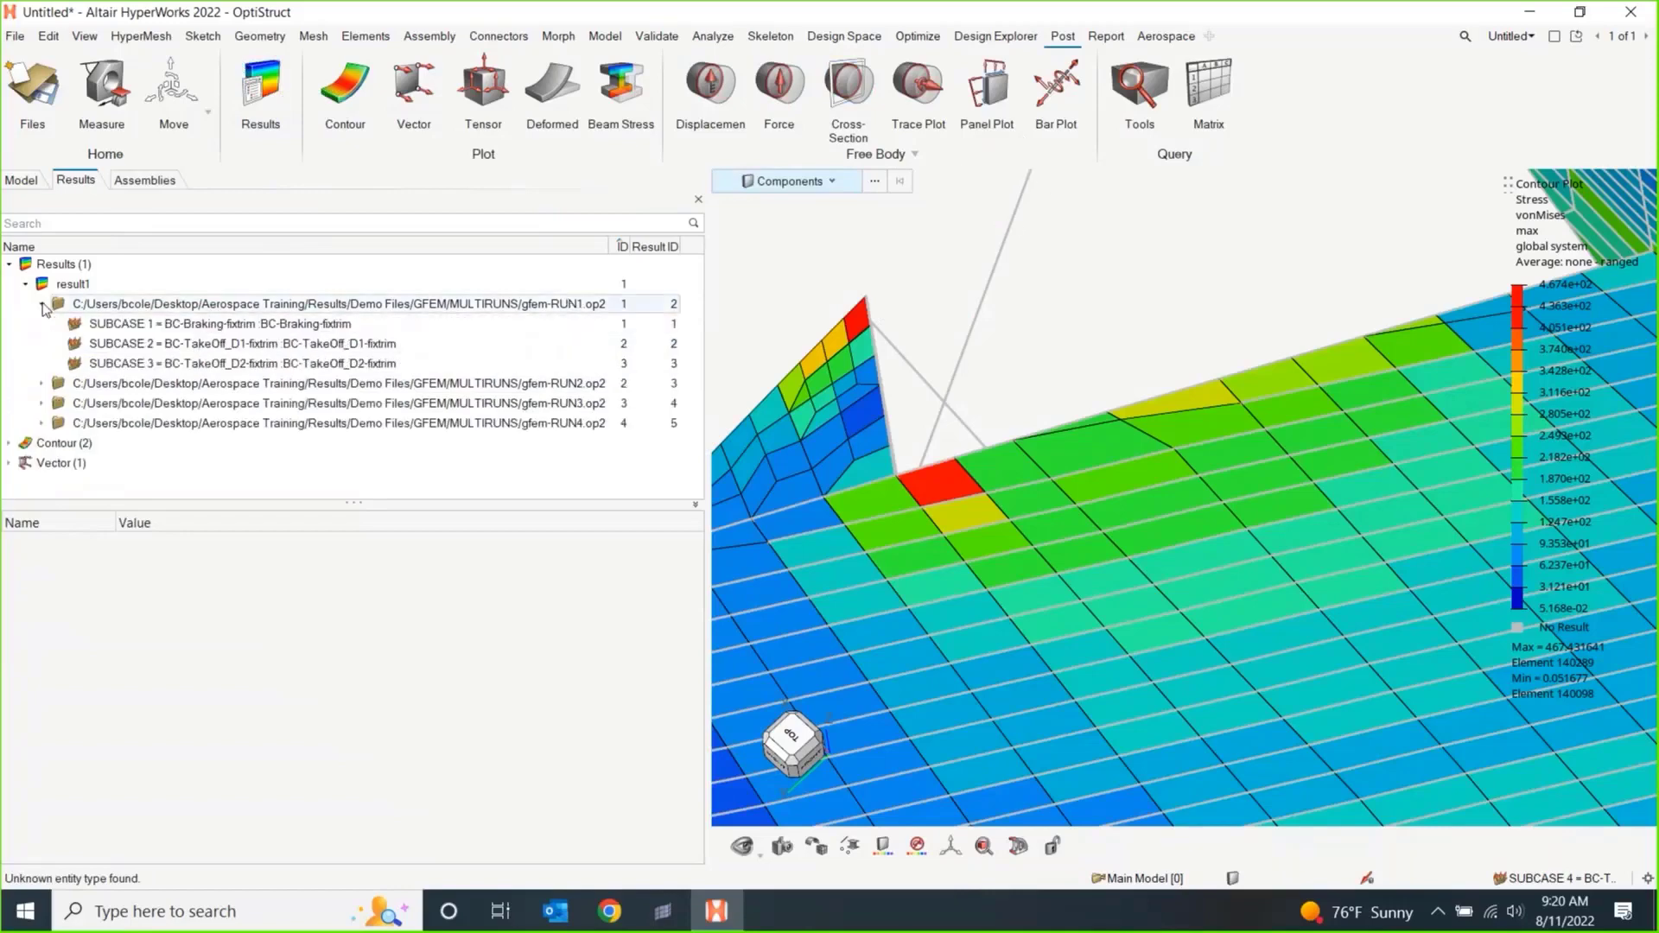
pyautogui.rightClick(137, 326)
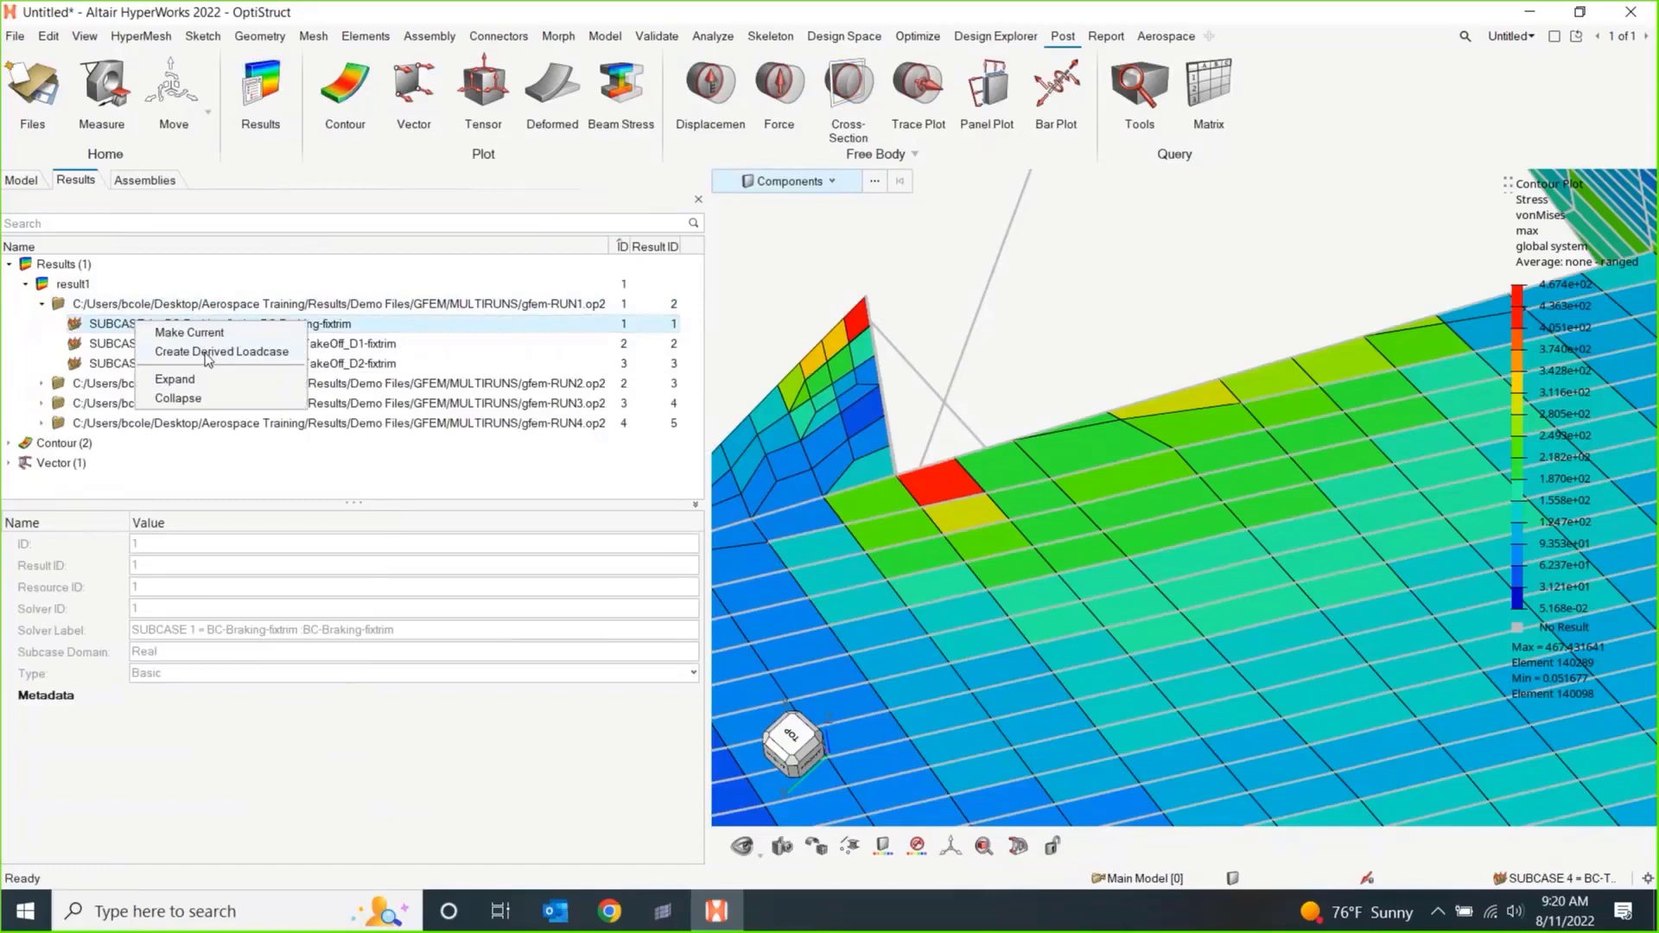
pyautogui.click(486, 489)
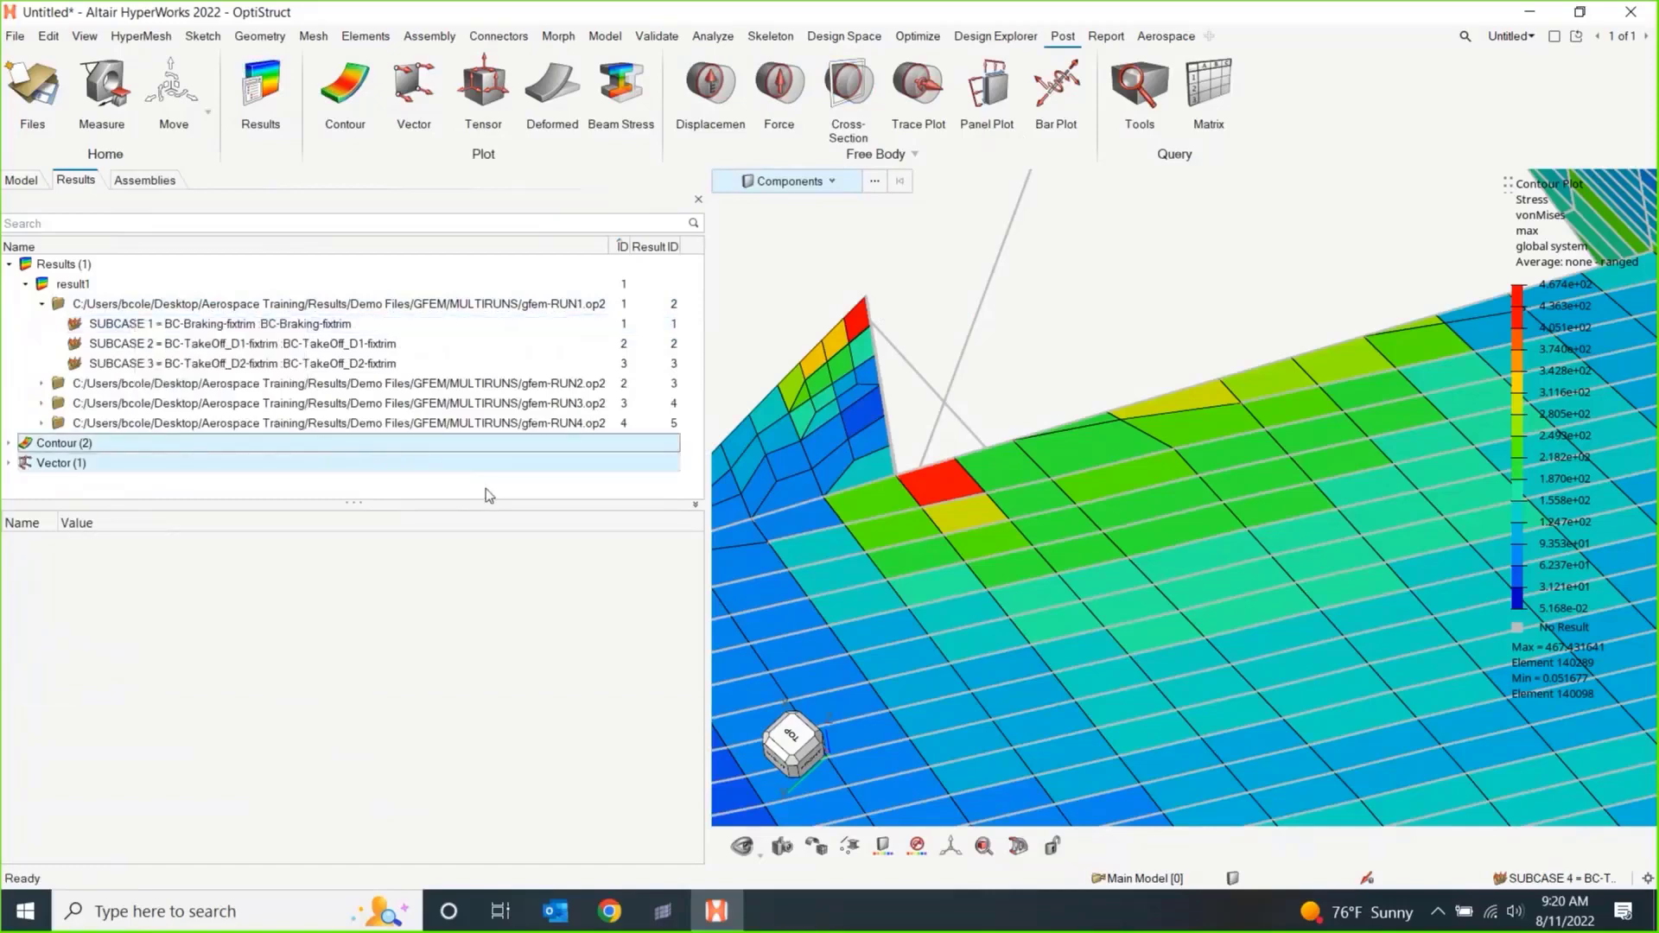
pyautogui.rightClick(486, 490)
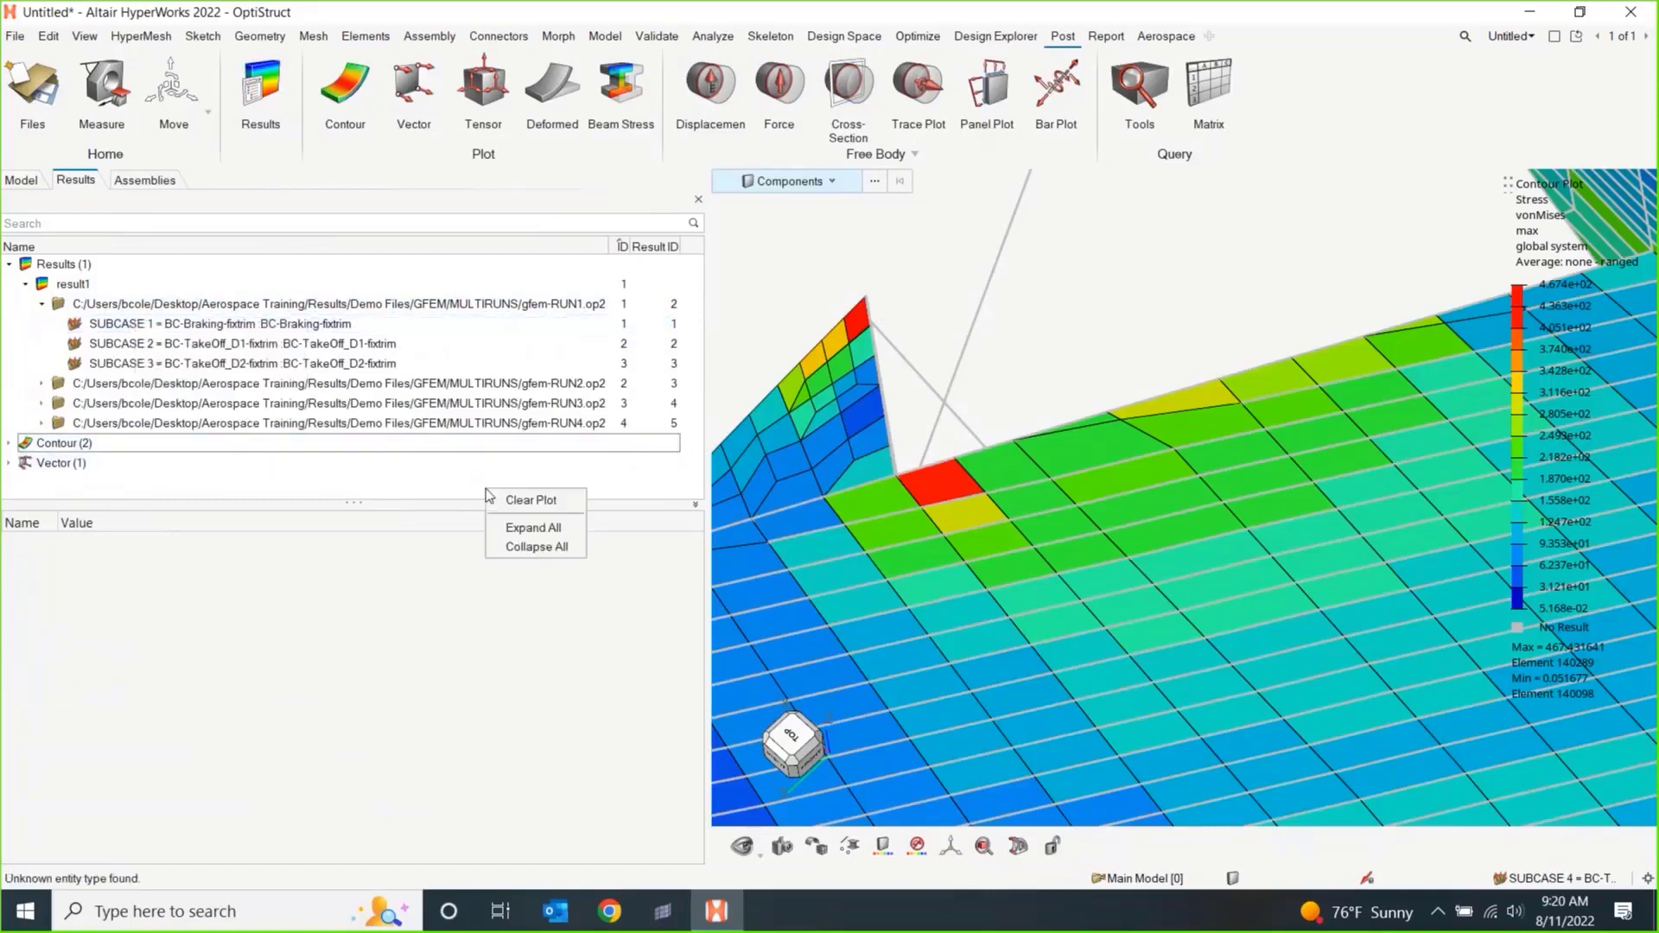
# Try to create a derived loadcase from result1, collapsing the gfem-RUN1.op2 subcases between attempts.
pyautogui.click(69, 288)
pyautogui.rightClick(69, 288)
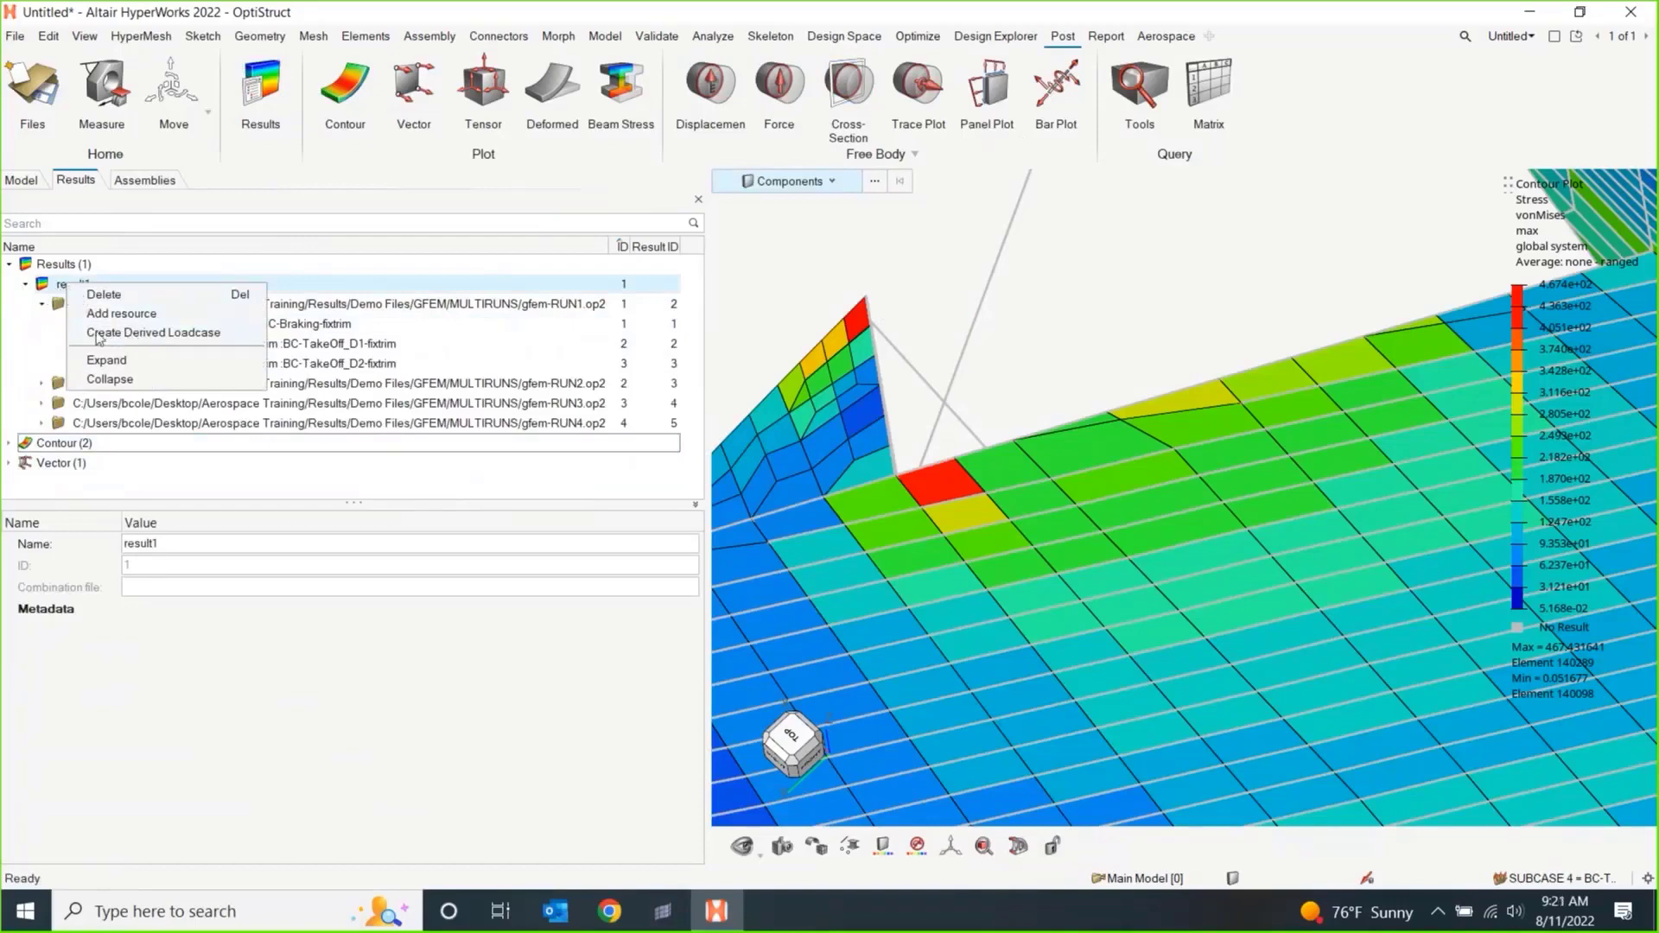
pyautogui.click(153, 333)
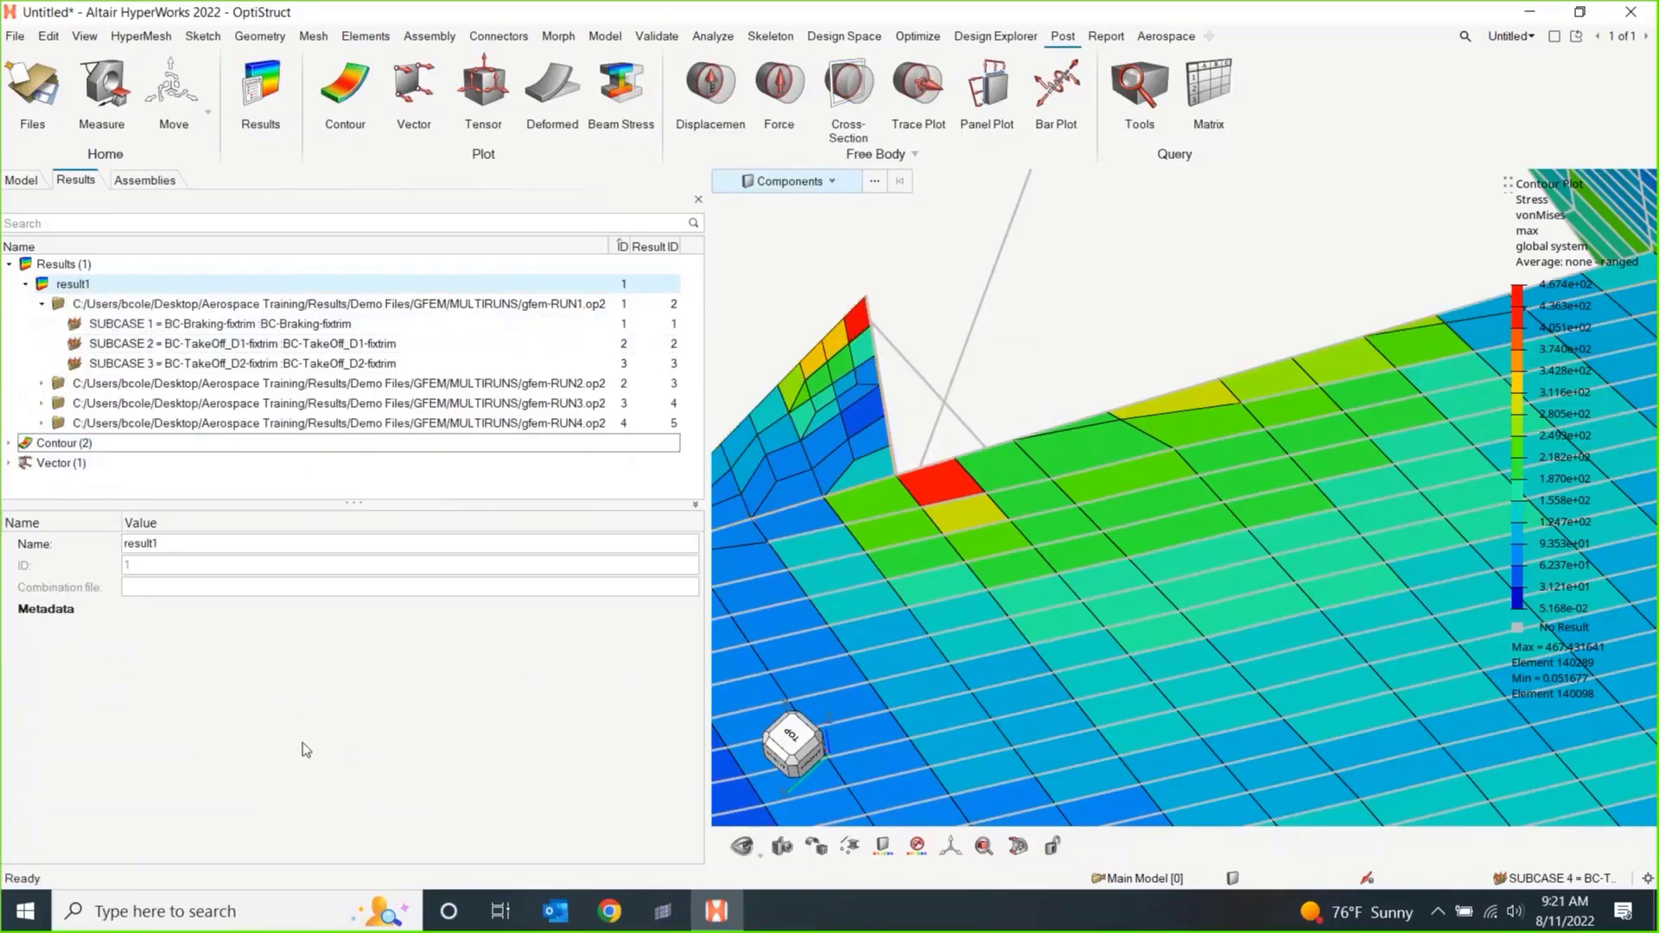
pyautogui.click(42, 304)
pyautogui.rightClick(69, 292)
pyautogui.click(147, 340)
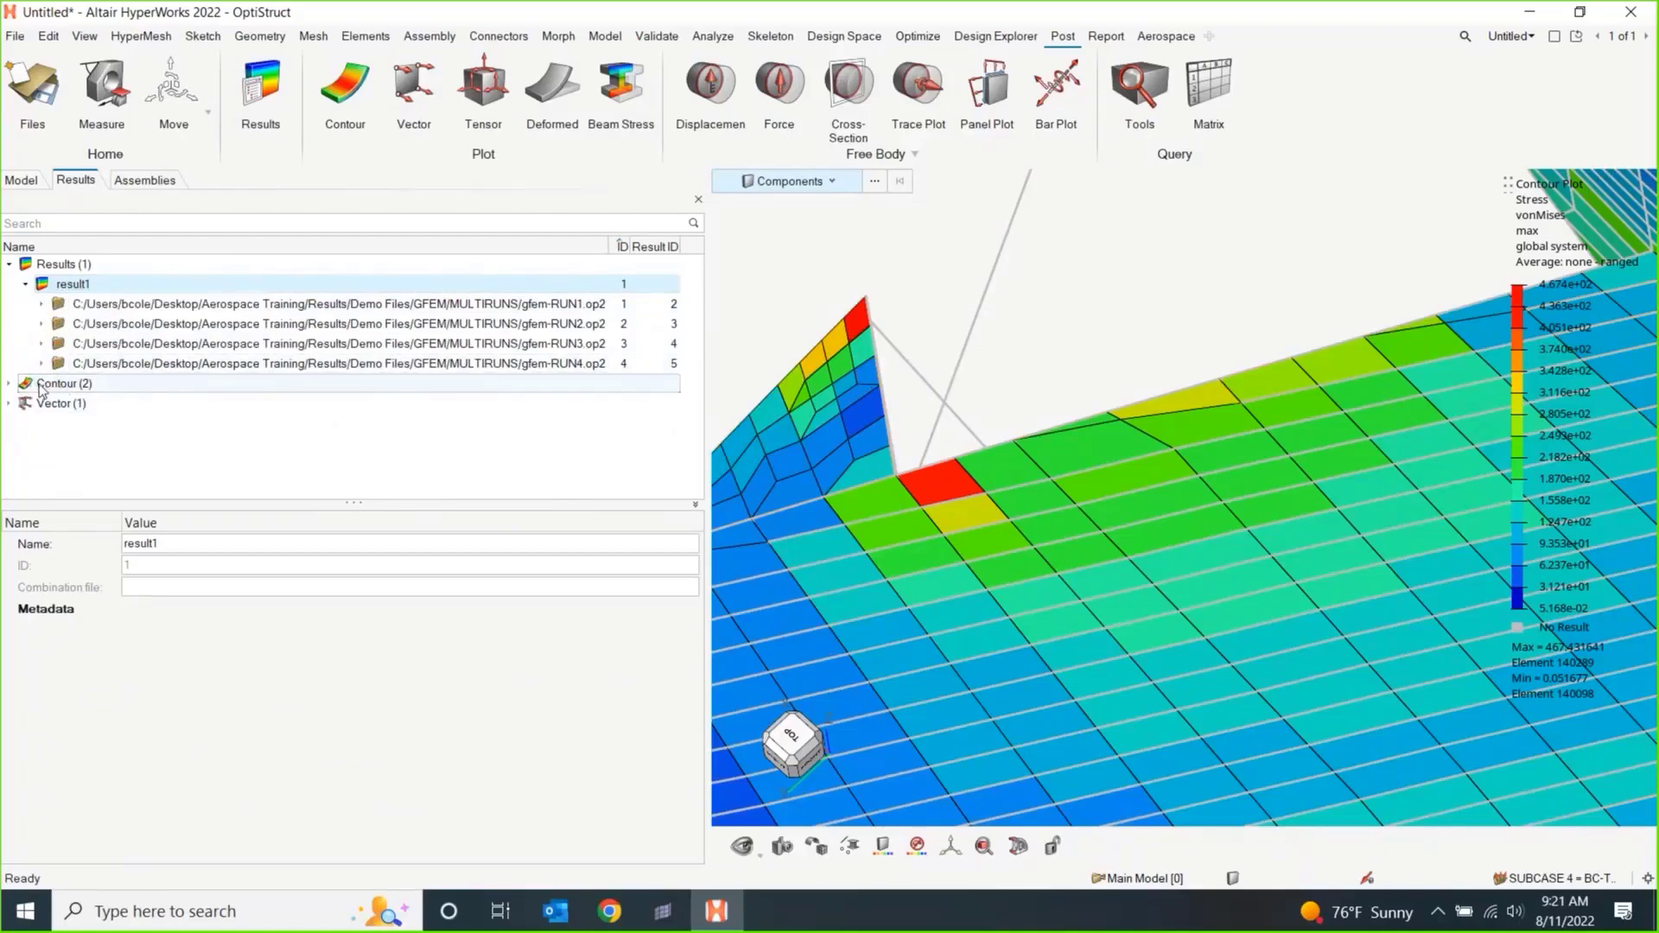
# Expand the list of contour plots and turn off the StressVM contour on the model.
pyautogui.click(8, 383)
pyautogui.click(41, 423)
pyautogui.click(40, 426)
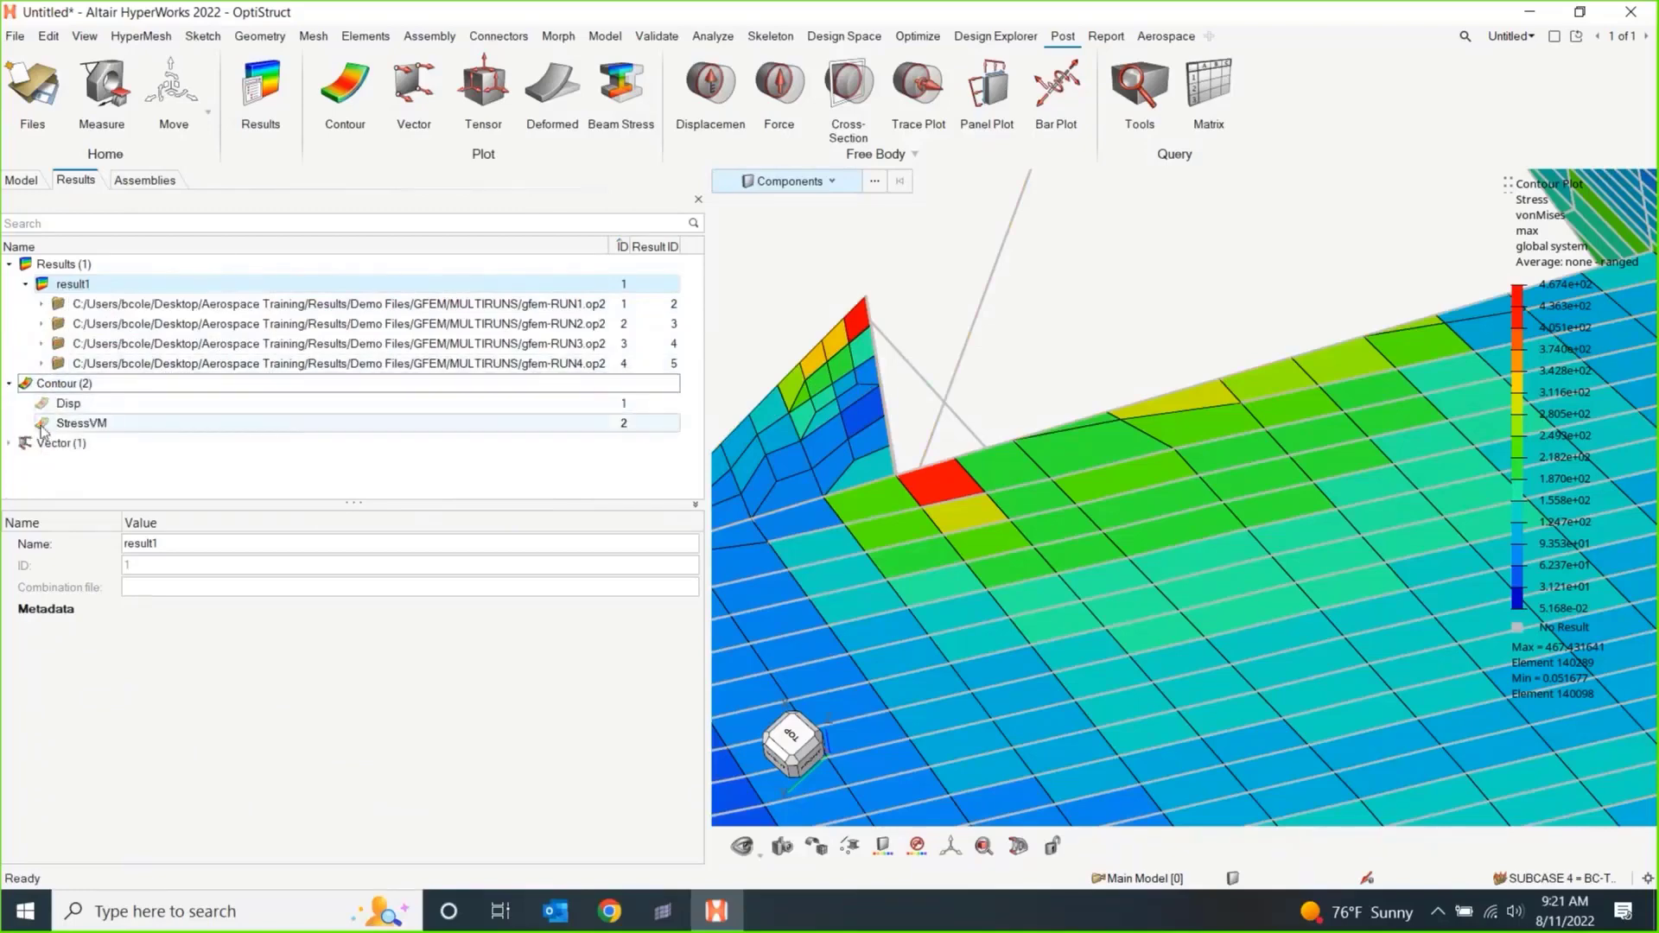
# Try to create a derived loadcase from the top-level Results entry and select the gfem-RUN1.op2 file.
pyautogui.rightClick(73, 271)
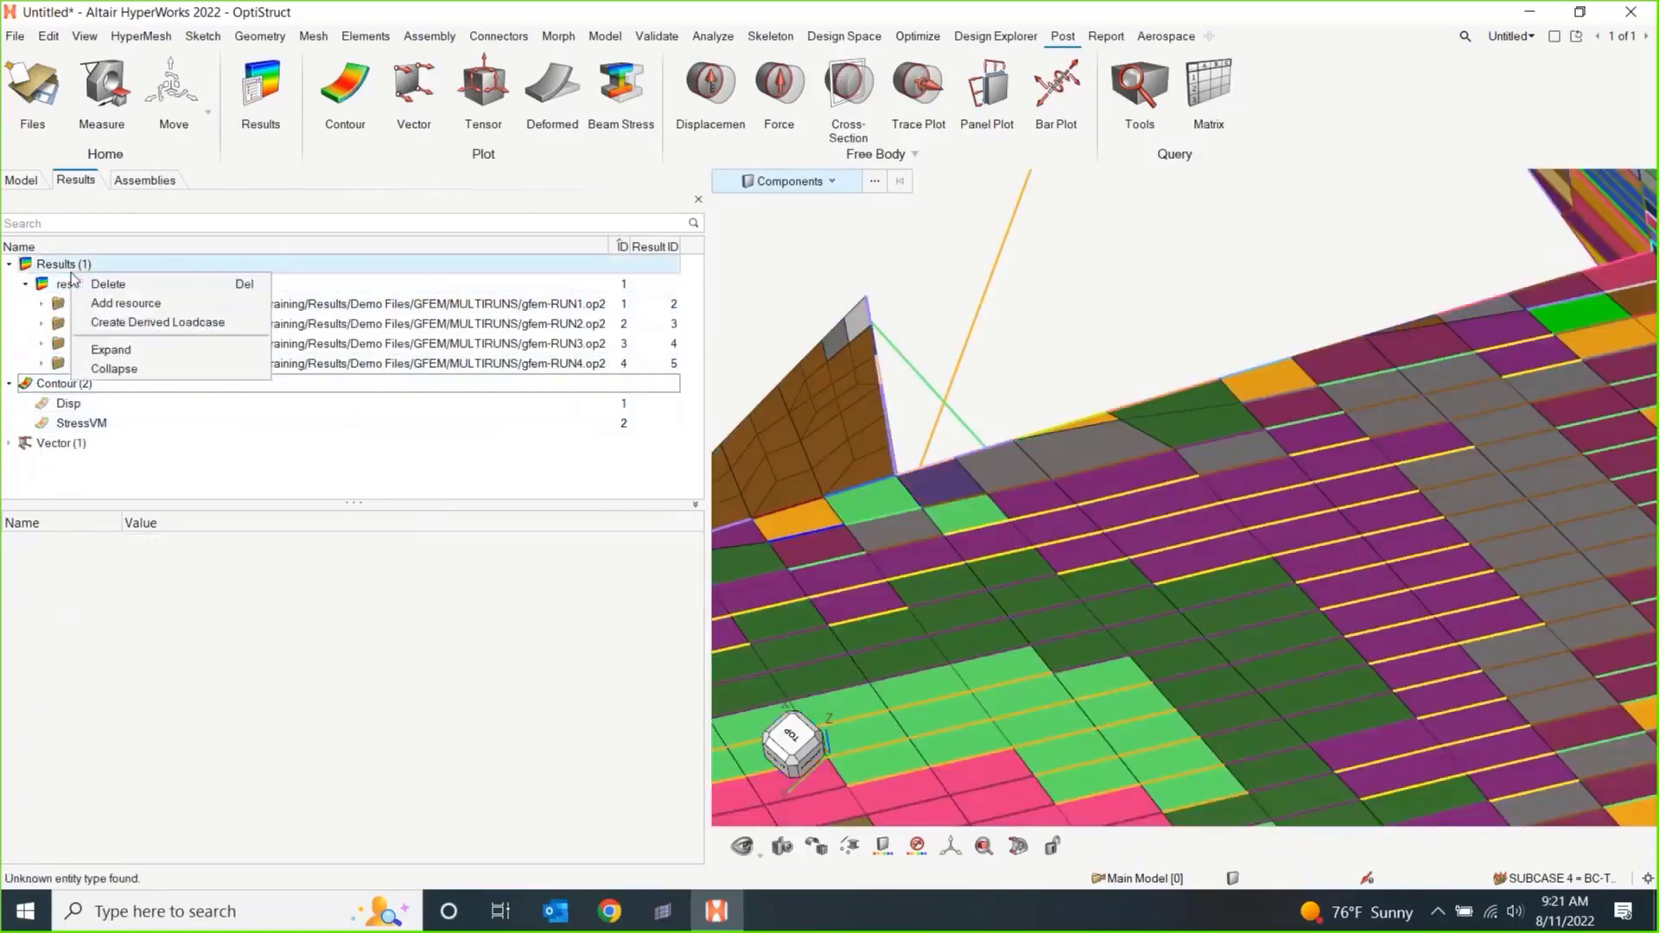
pyautogui.click(160, 322)
pyautogui.rightClick(155, 309)
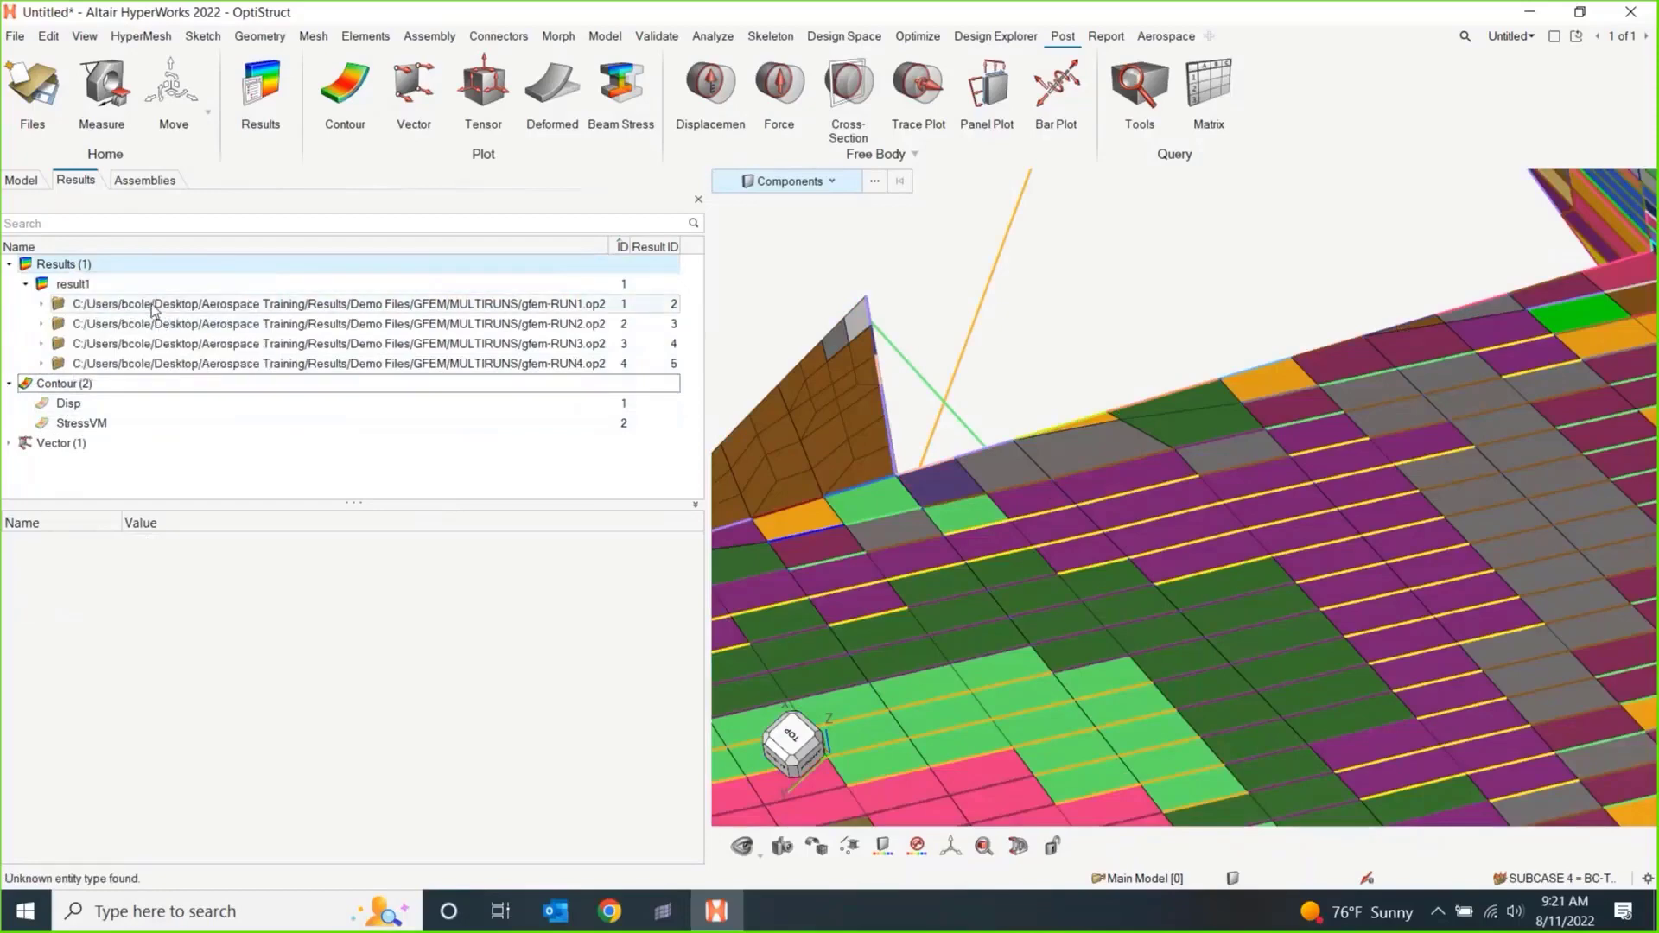
pyautogui.click(154, 308)
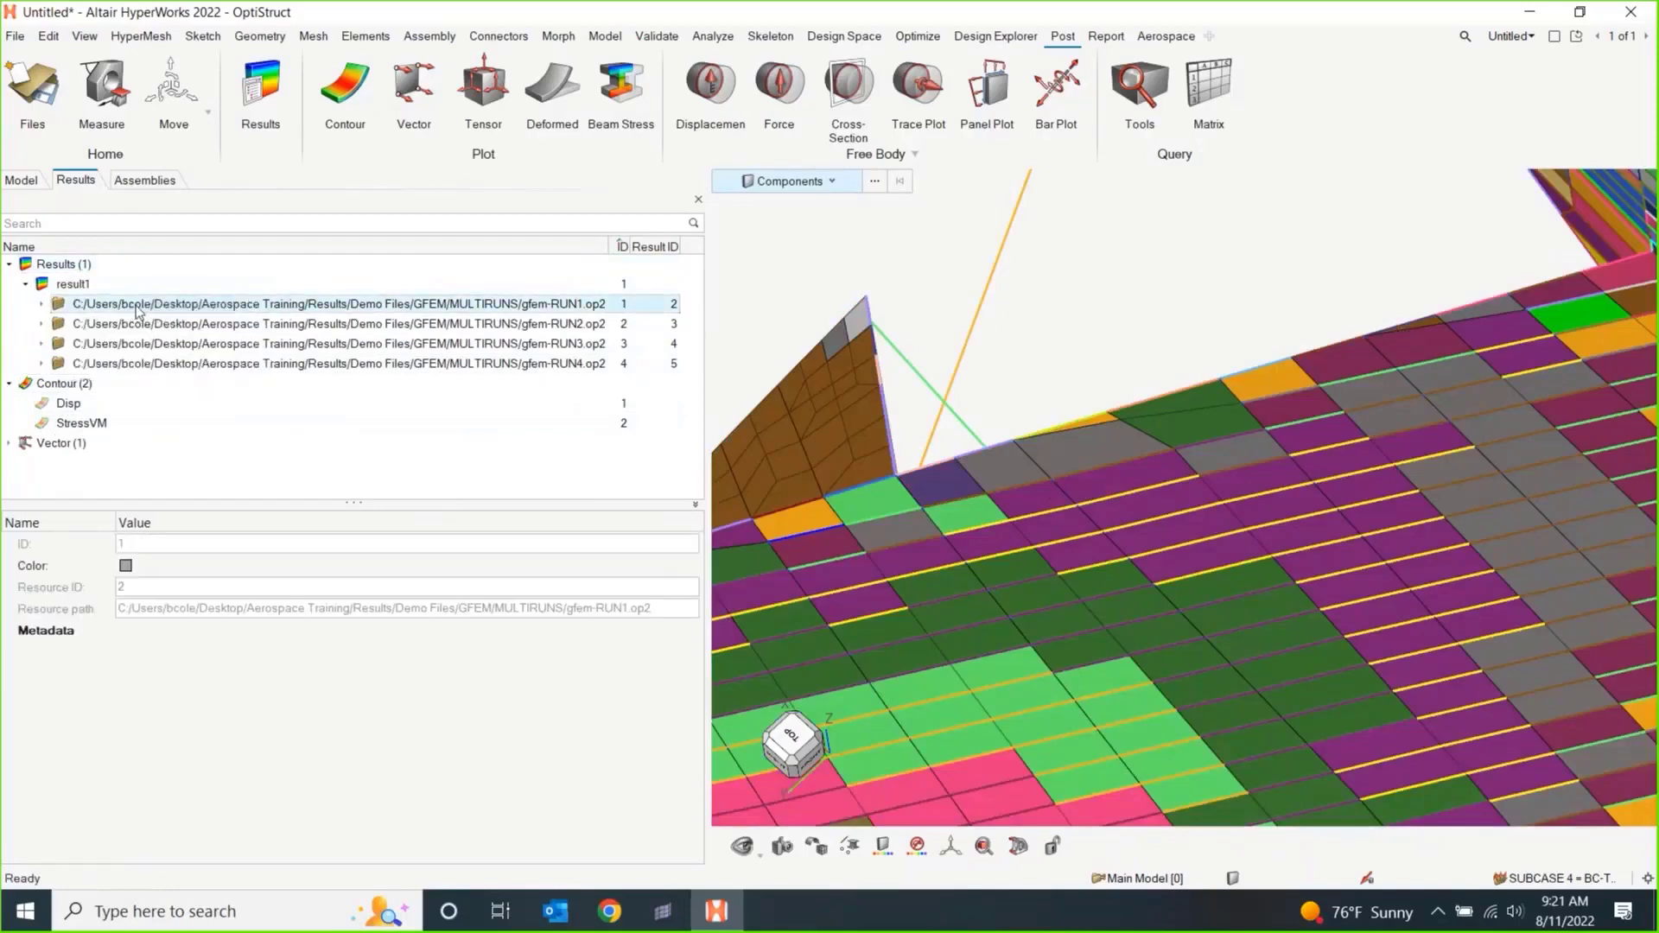
# Try to create a derived loadcase from SUBCASE 1 of gfem-RUN1.op2, and collapse that file's subcases.
pyautogui.rightClick(148, 310)
pyautogui.click(180, 318)
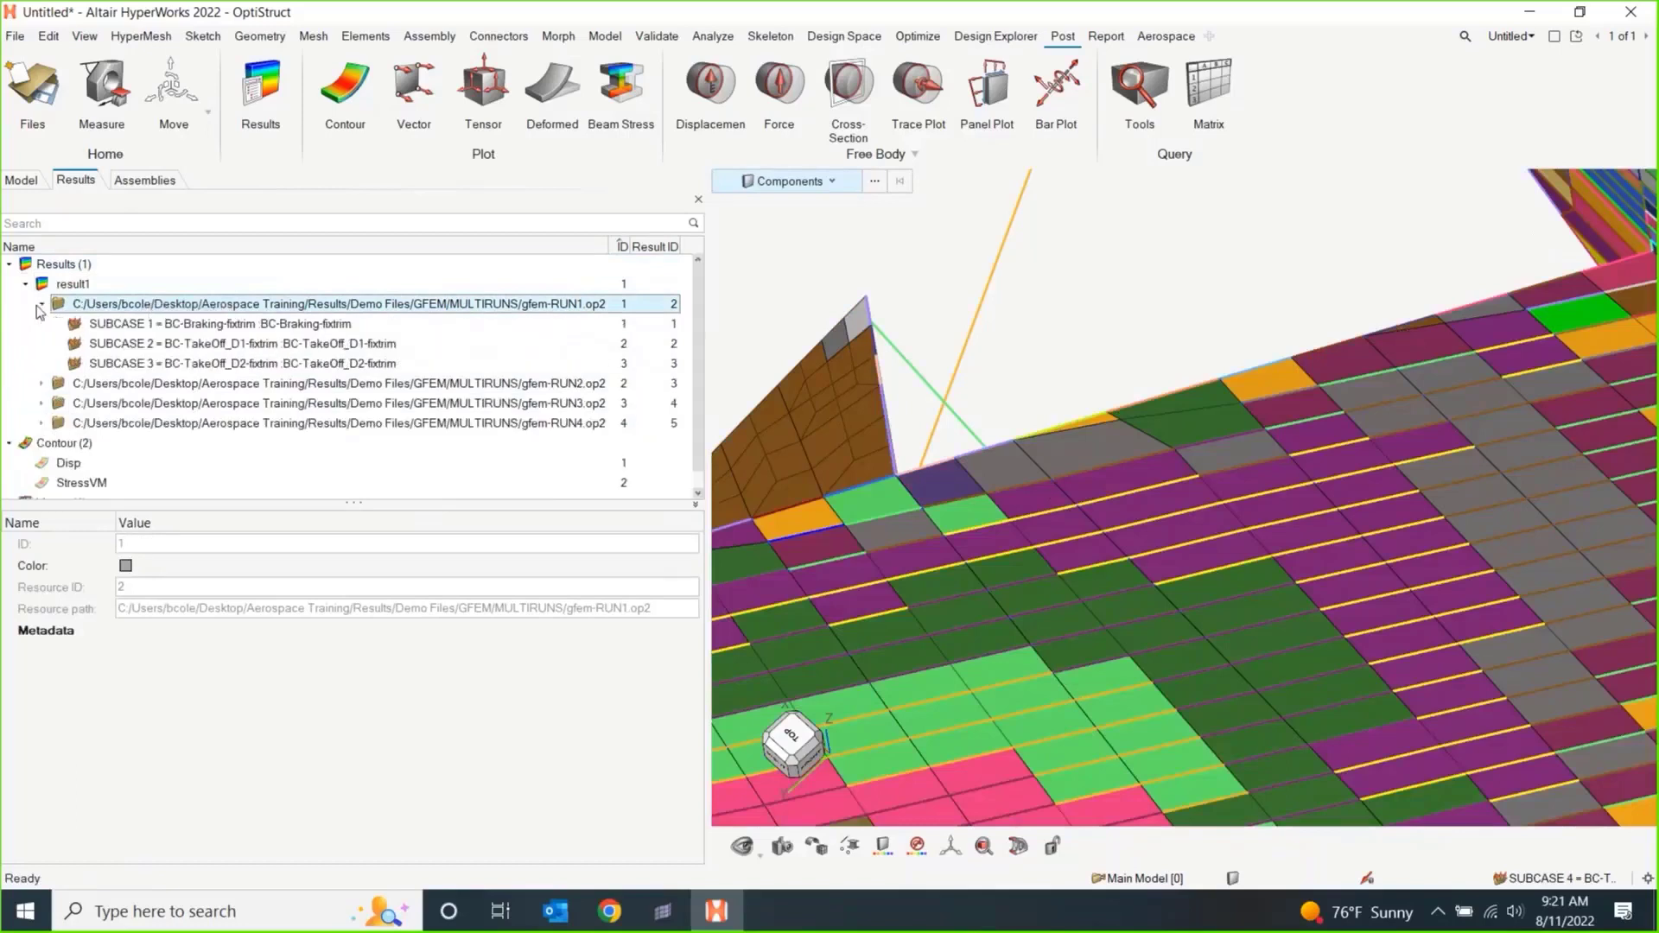
pyautogui.rightClick(161, 330)
pyautogui.click(200, 363)
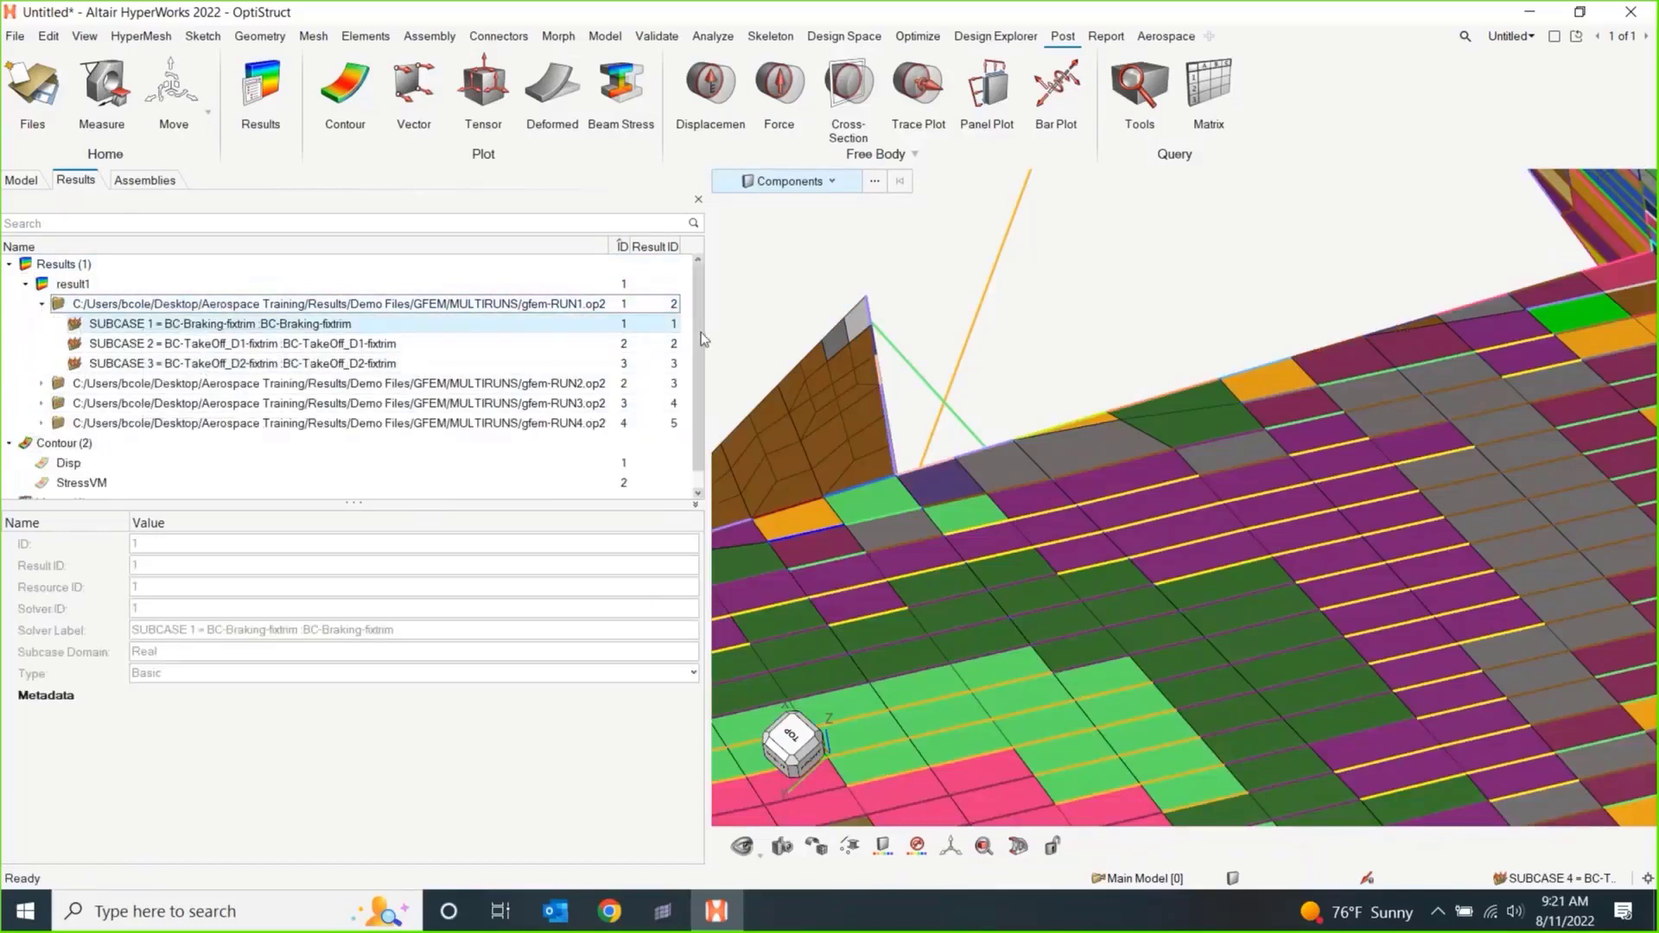
pyautogui.moveTo(701, 332)
pyautogui.mouseDown()
pyautogui.moveTo(697, 391)
pyautogui.moveTo(697, 303)
pyautogui.mouseUp()
pyautogui.click(42, 305)
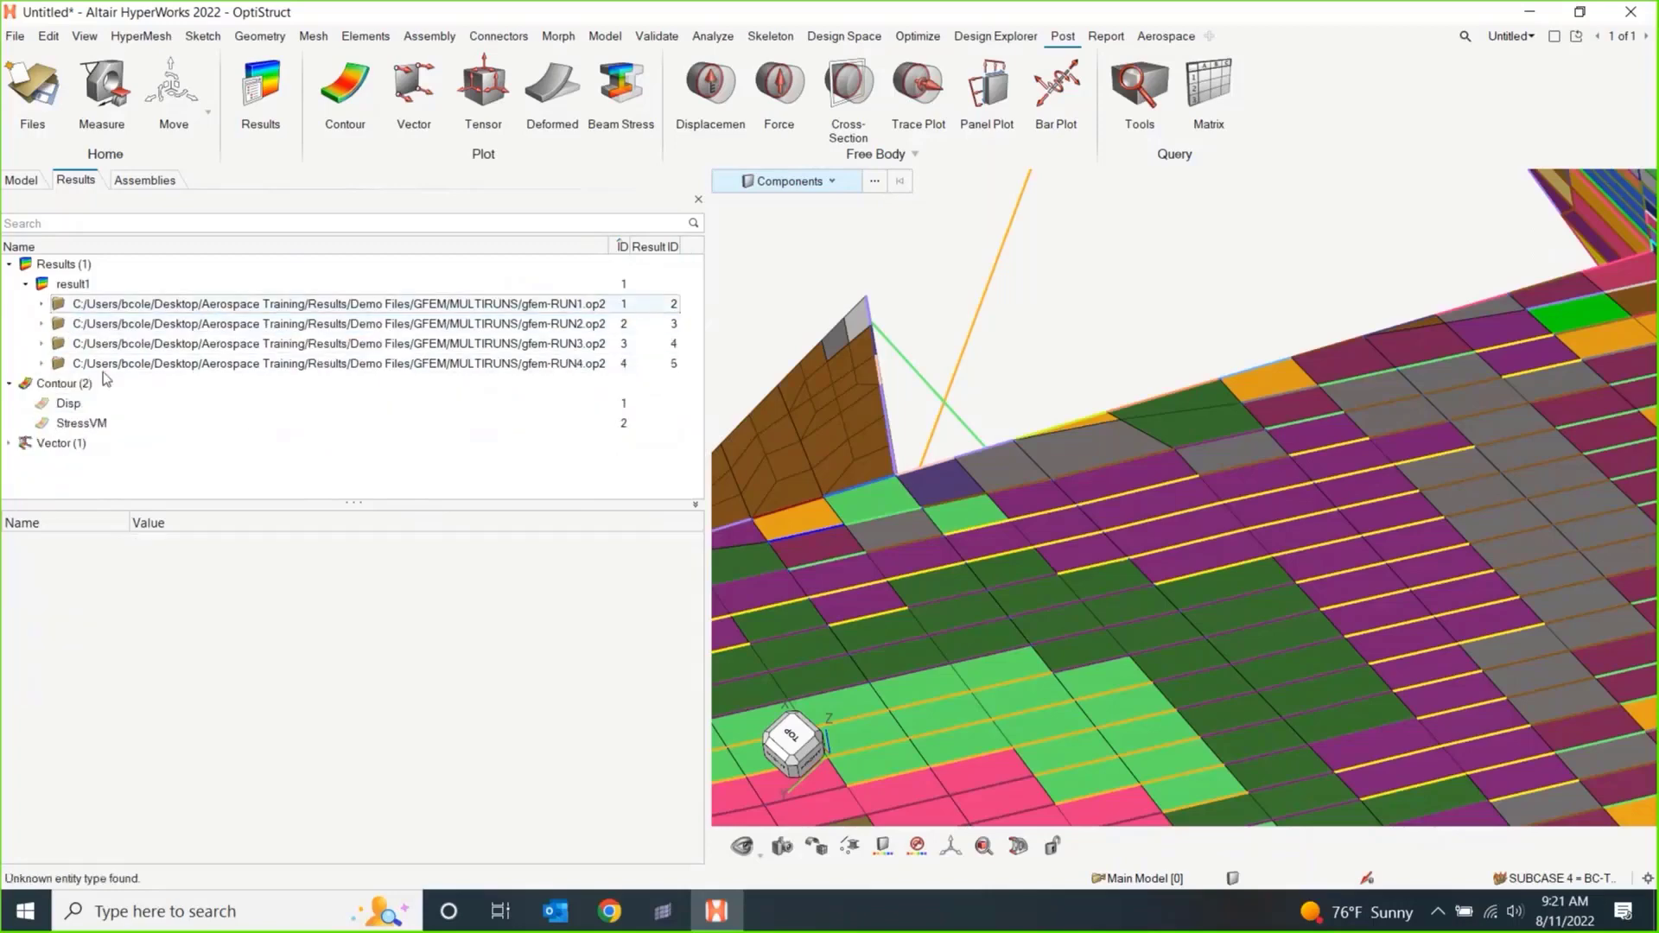
# Retry creating a derived loadcase from result1 with the contour plot turned off.
pyautogui.rightClick(256, 484)
pyautogui.click(1080, 347)
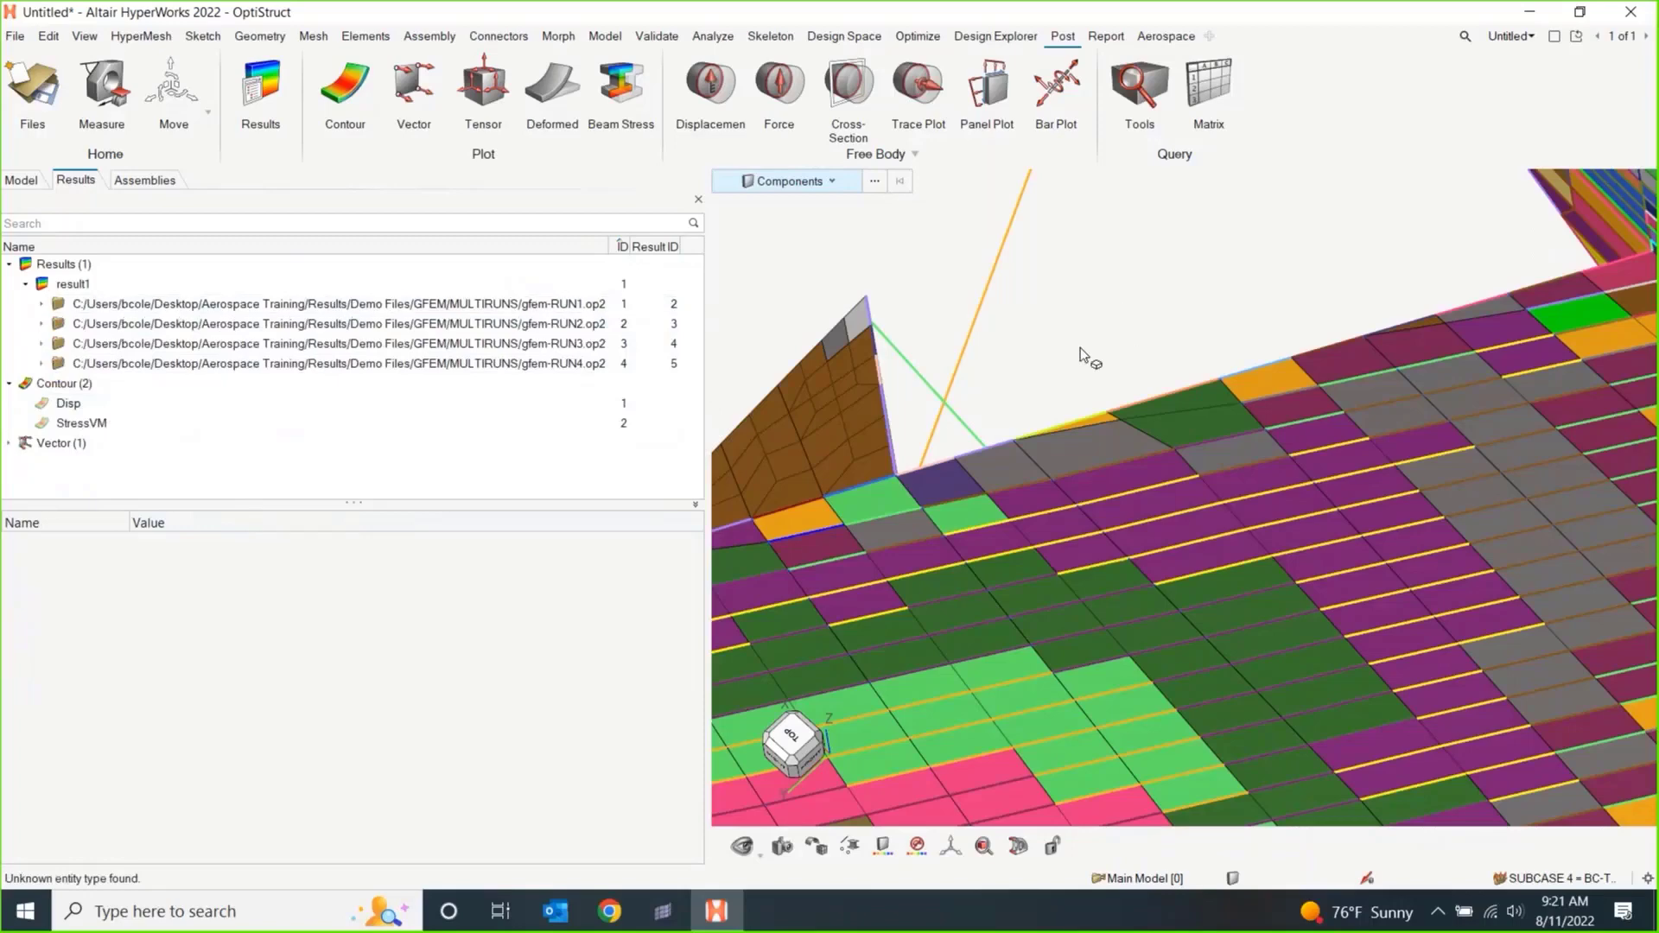
pyautogui.scroll(-2, 1082, 343)
pyautogui.scroll(-2, 1082, 343)
pyautogui.rightClick(72, 286)
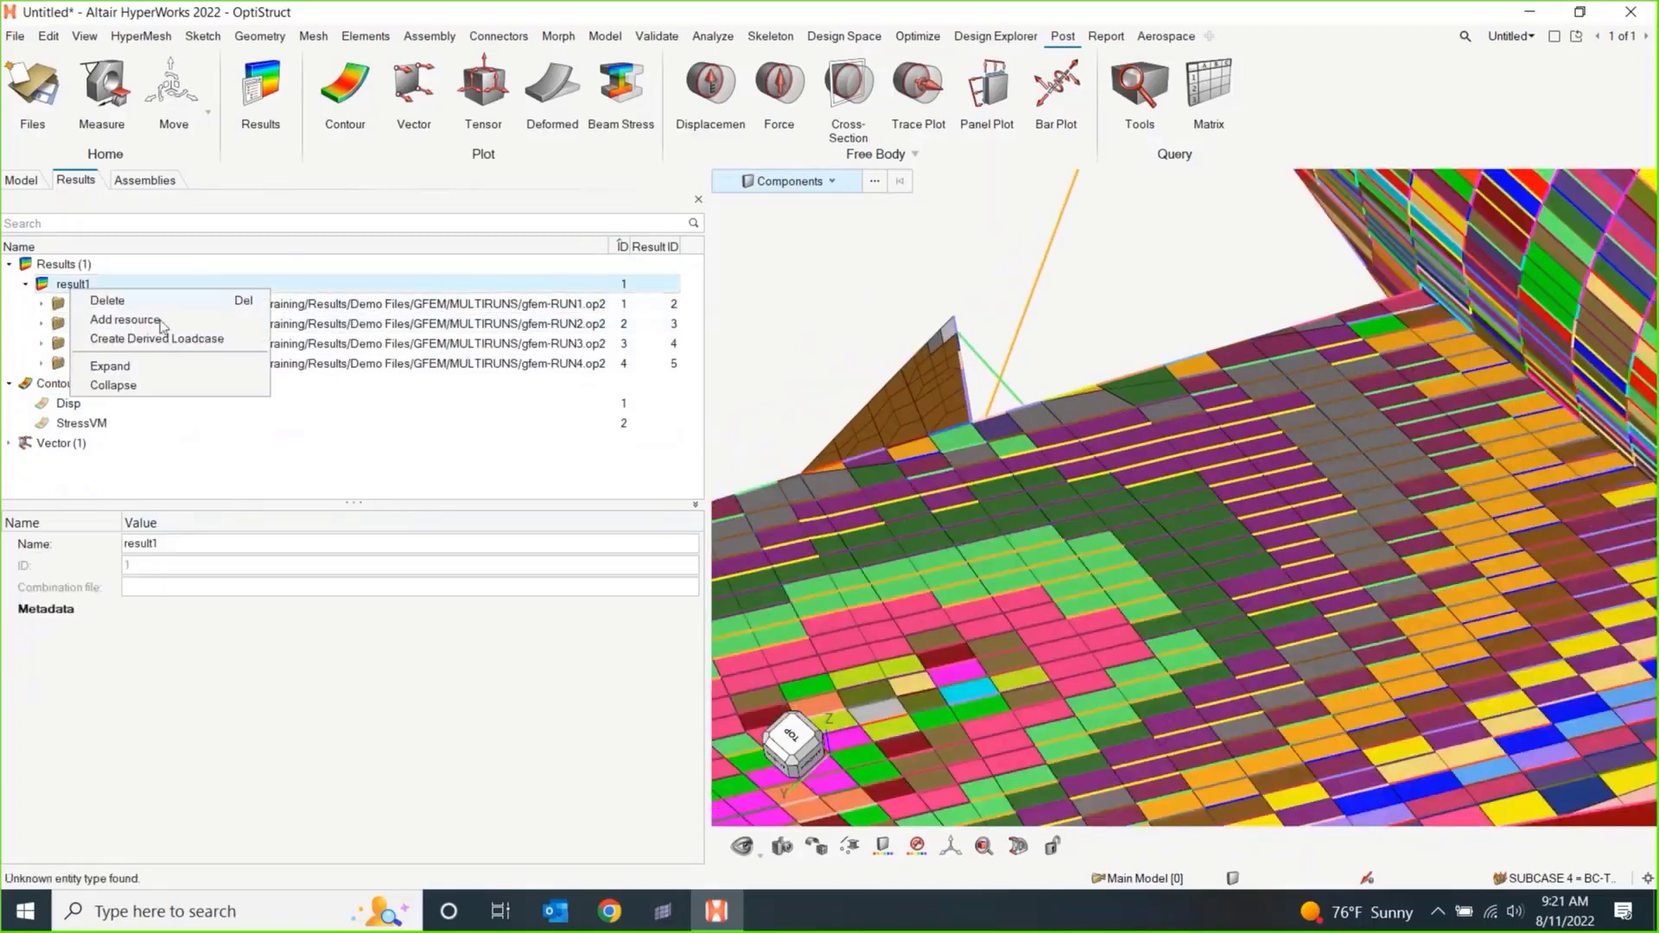
pyautogui.click(161, 343)
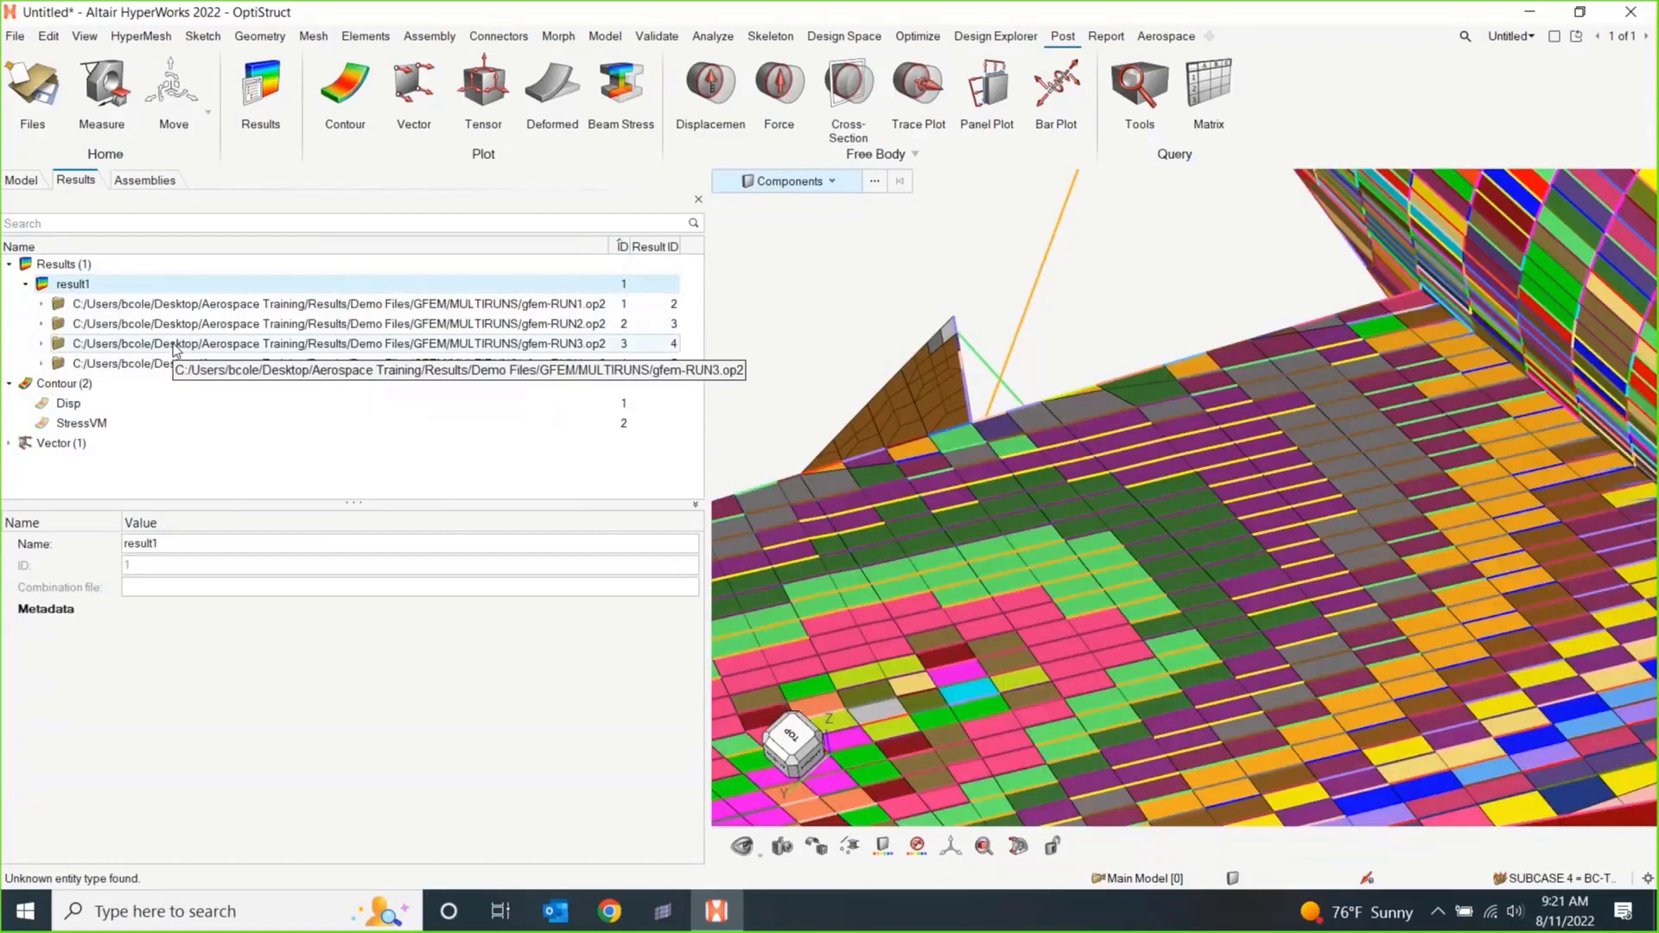
# Retry creating a derived loadcase from the BC-Braking subcase of gfem-RUN1.op2 and collapse the file again.
pyautogui.click(42, 304)
pyautogui.rightClick(137, 325)
pyautogui.click(210, 358)
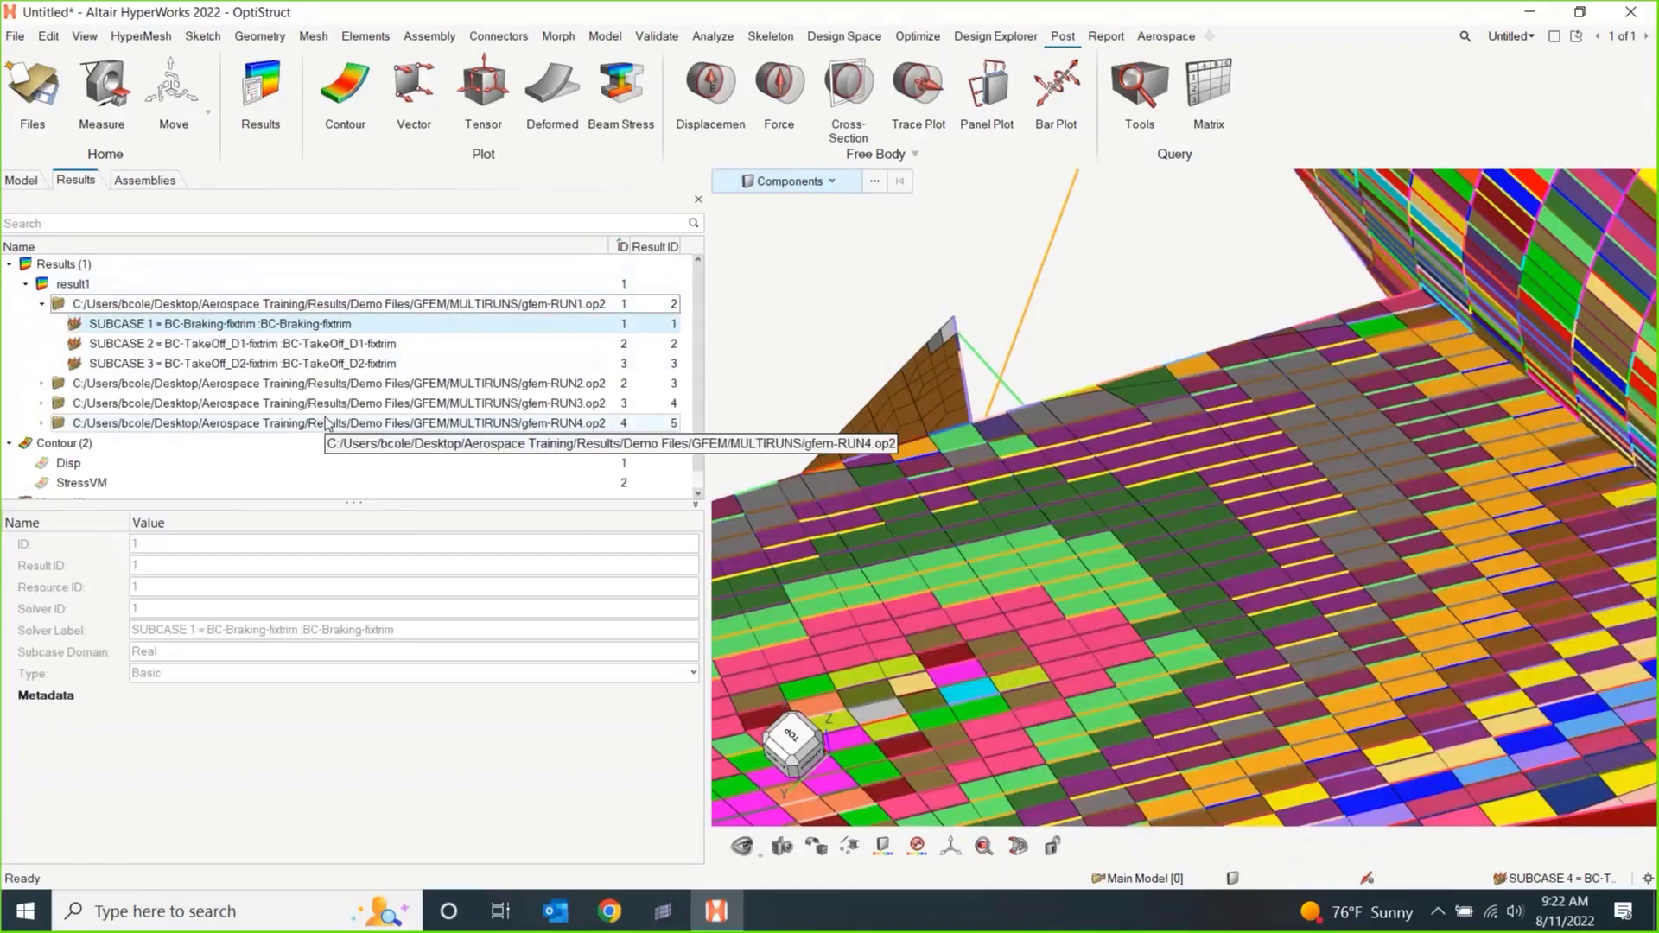
pyautogui.click(41, 304)
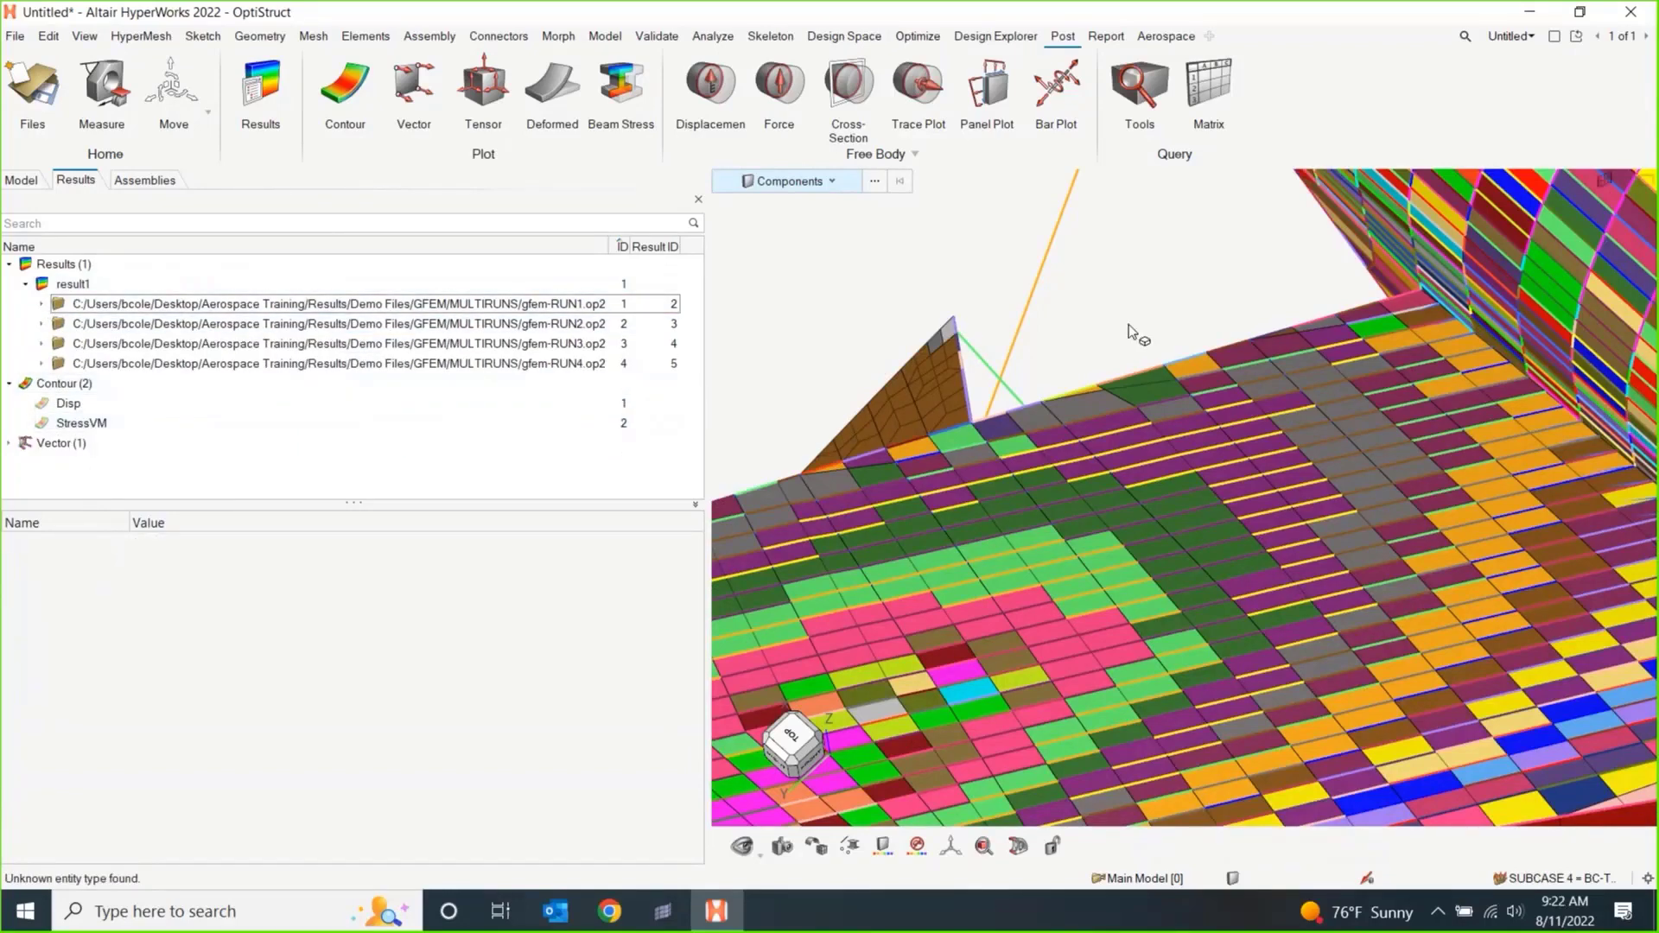
# Examine the whole aircraft model in an oblique side view showing the fuselage and both wings.
pyautogui.scroll(-3, 1172, 288)
pyautogui.moveTo(1182, 289); pyautogui.dragTo(1082, 385, button='right')
pyautogui.scroll(-6, 1081, 386)
pyautogui.moveTo(1160, 342); pyautogui.dragTo(1085, 486, button='right')
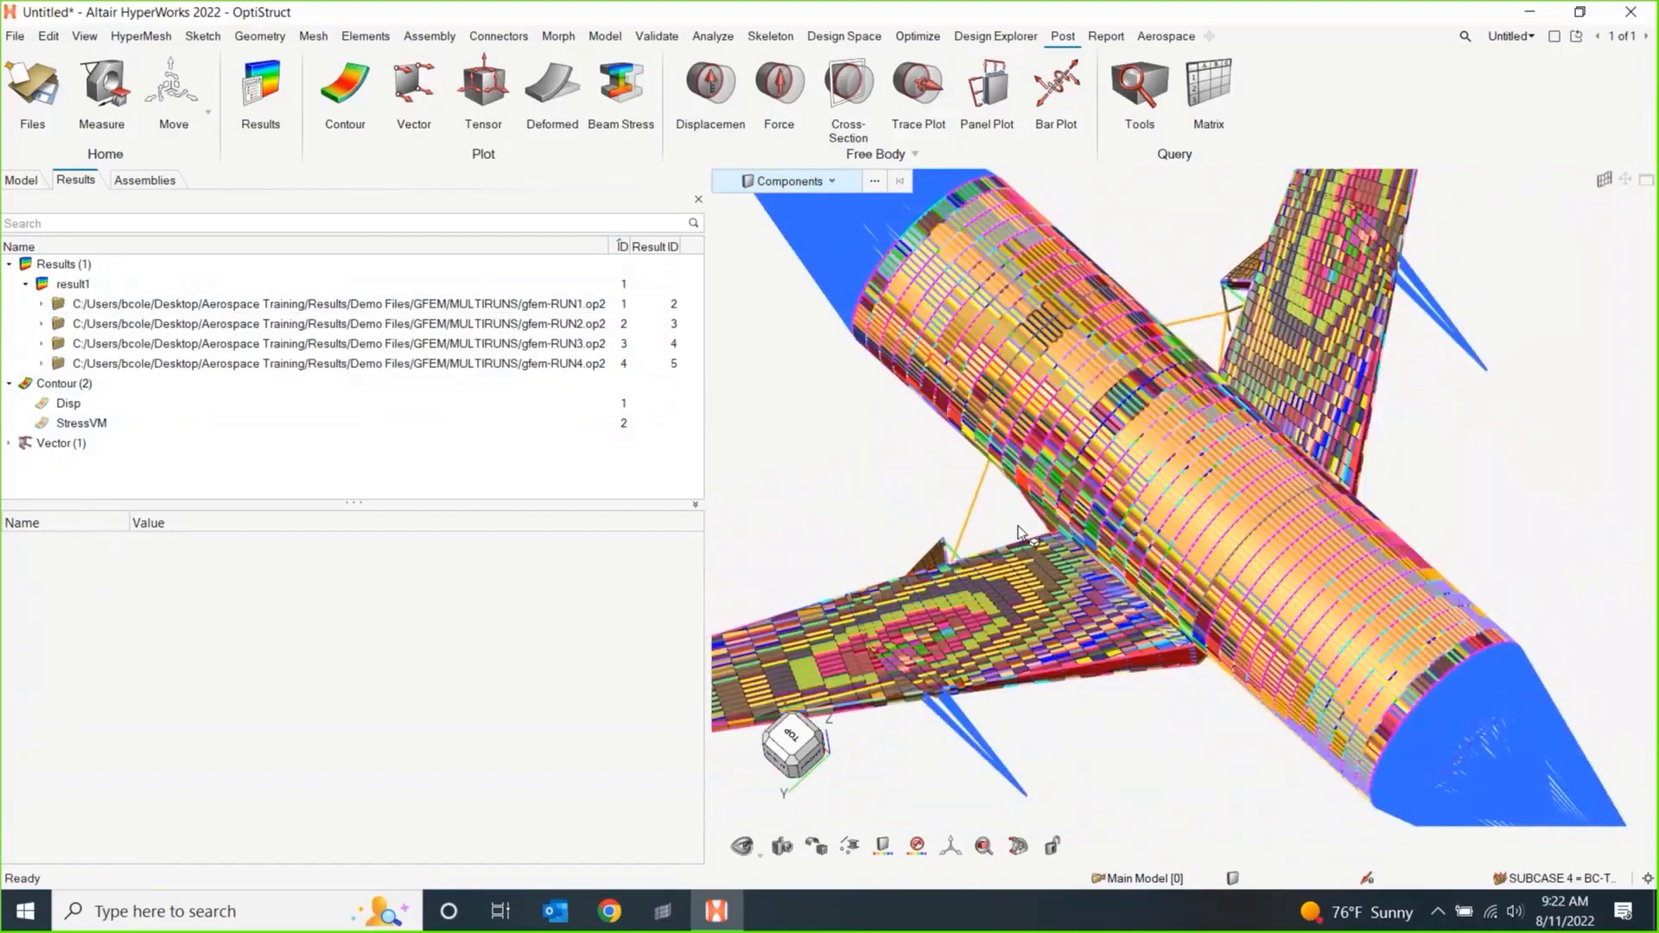
pyautogui.moveTo(1085, 486)
pyautogui.mouseDown(button='middle')
pyautogui.moveTo(1120, 414)
pyautogui.moveTo(1104, 500)
pyautogui.mouseUp(button='middle')
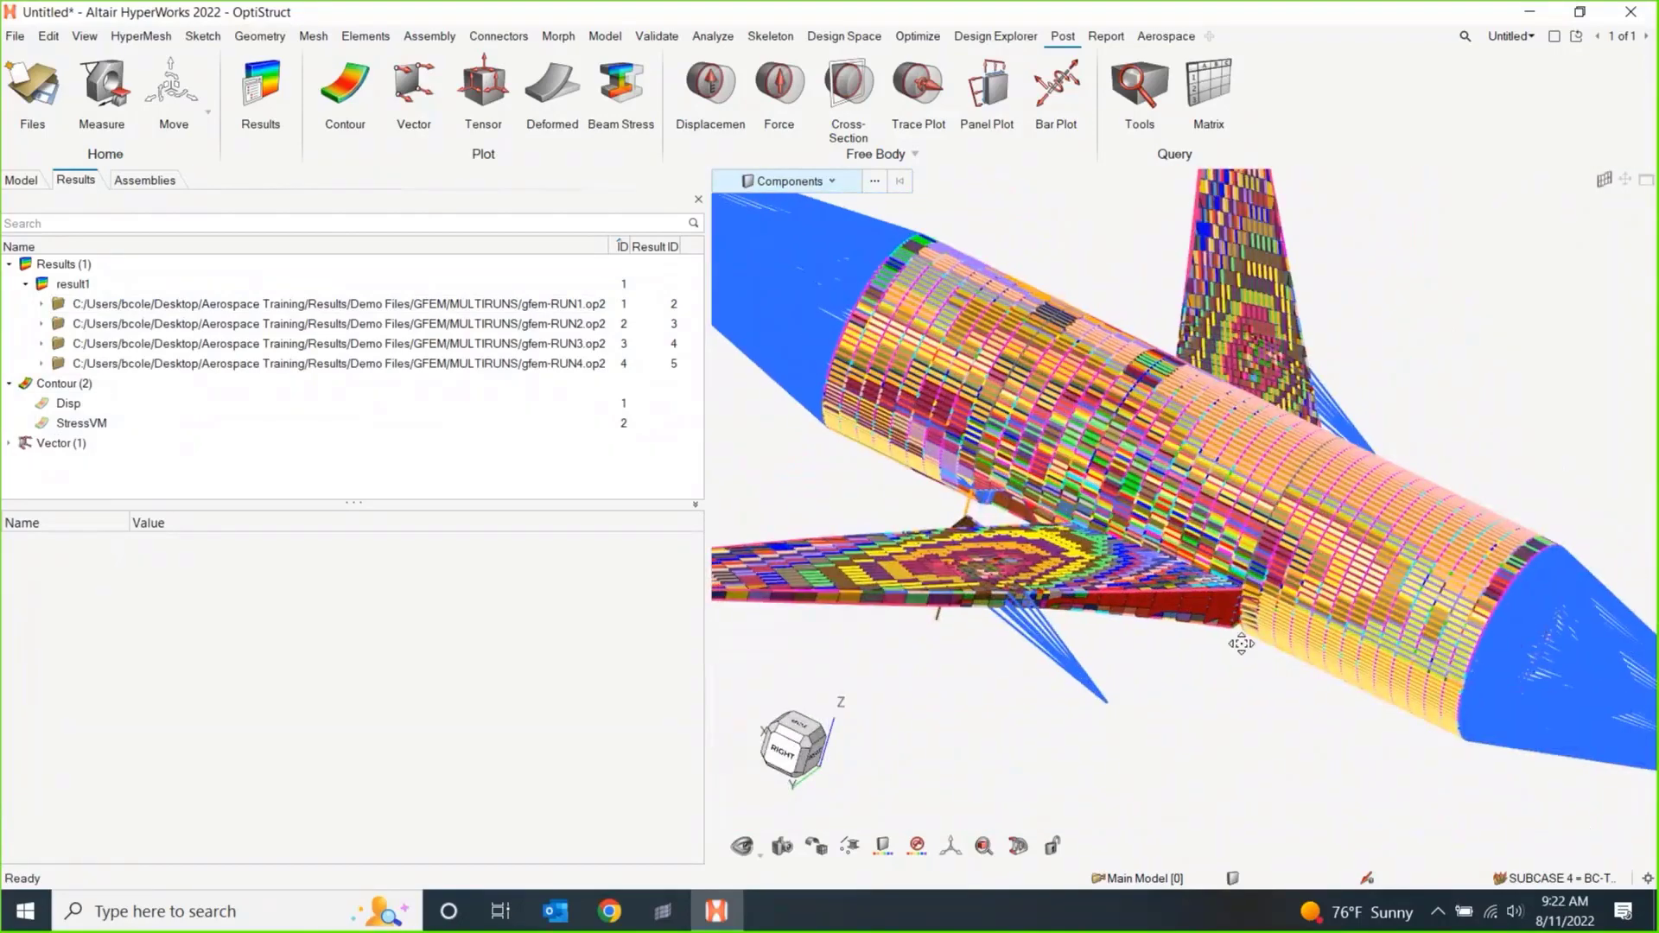
pyautogui.moveTo(1257, 579); pyautogui.dragTo(1288, 682, button='right')
pyautogui.scroll(-6, 821, 474)
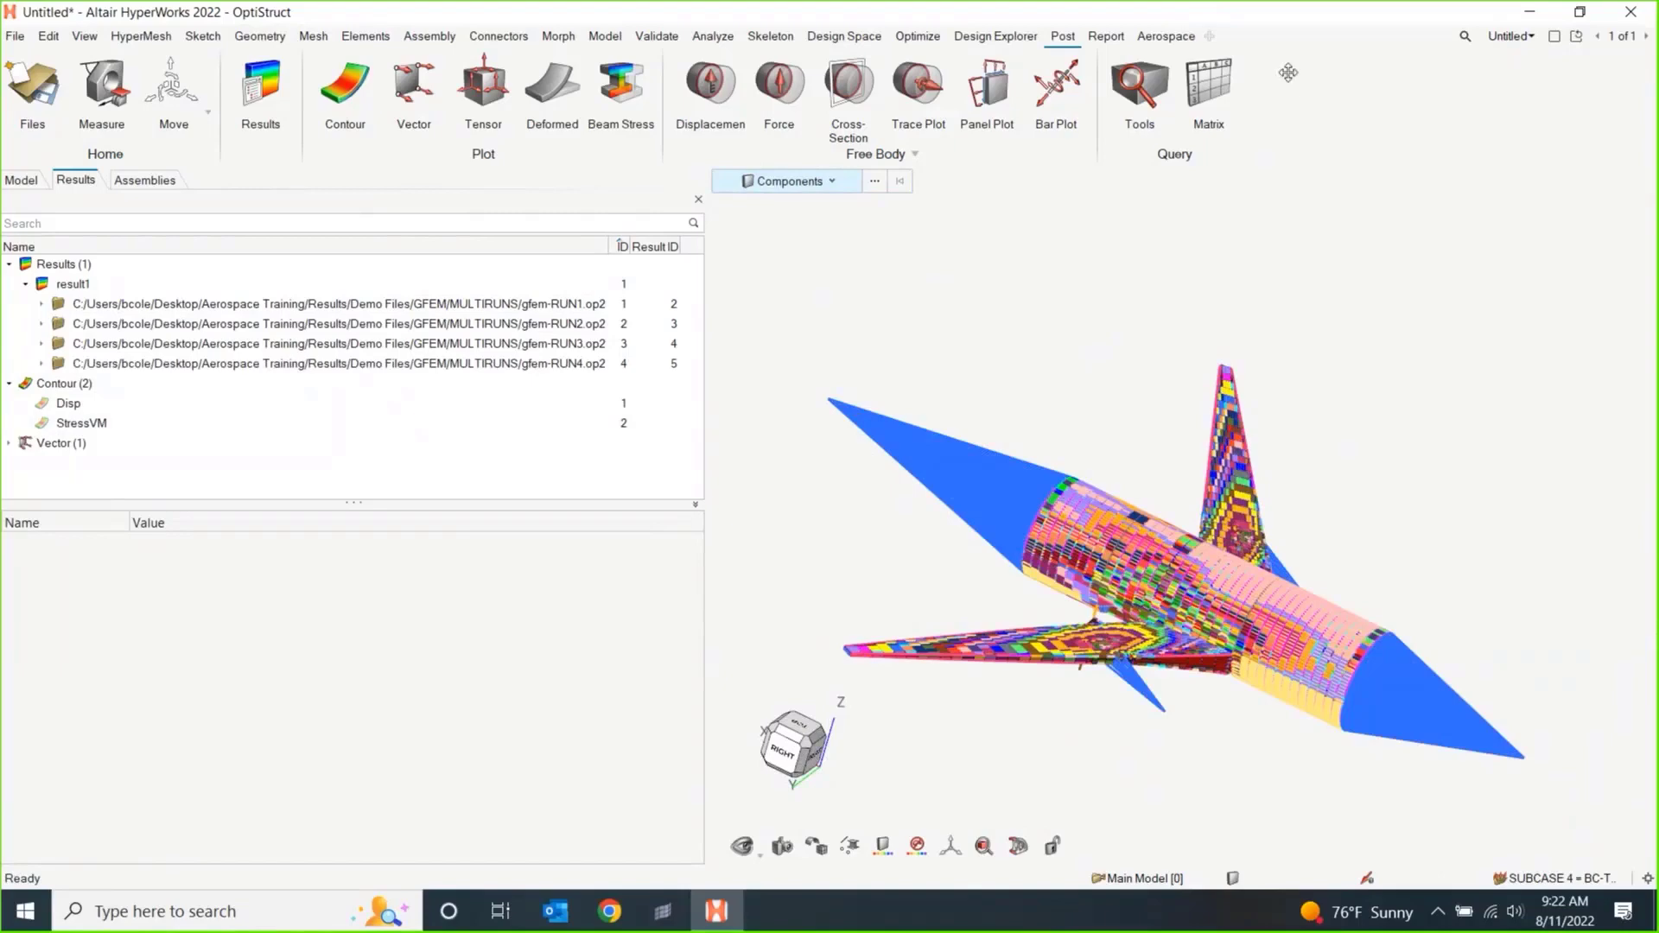
pyautogui.click(1268, 38)
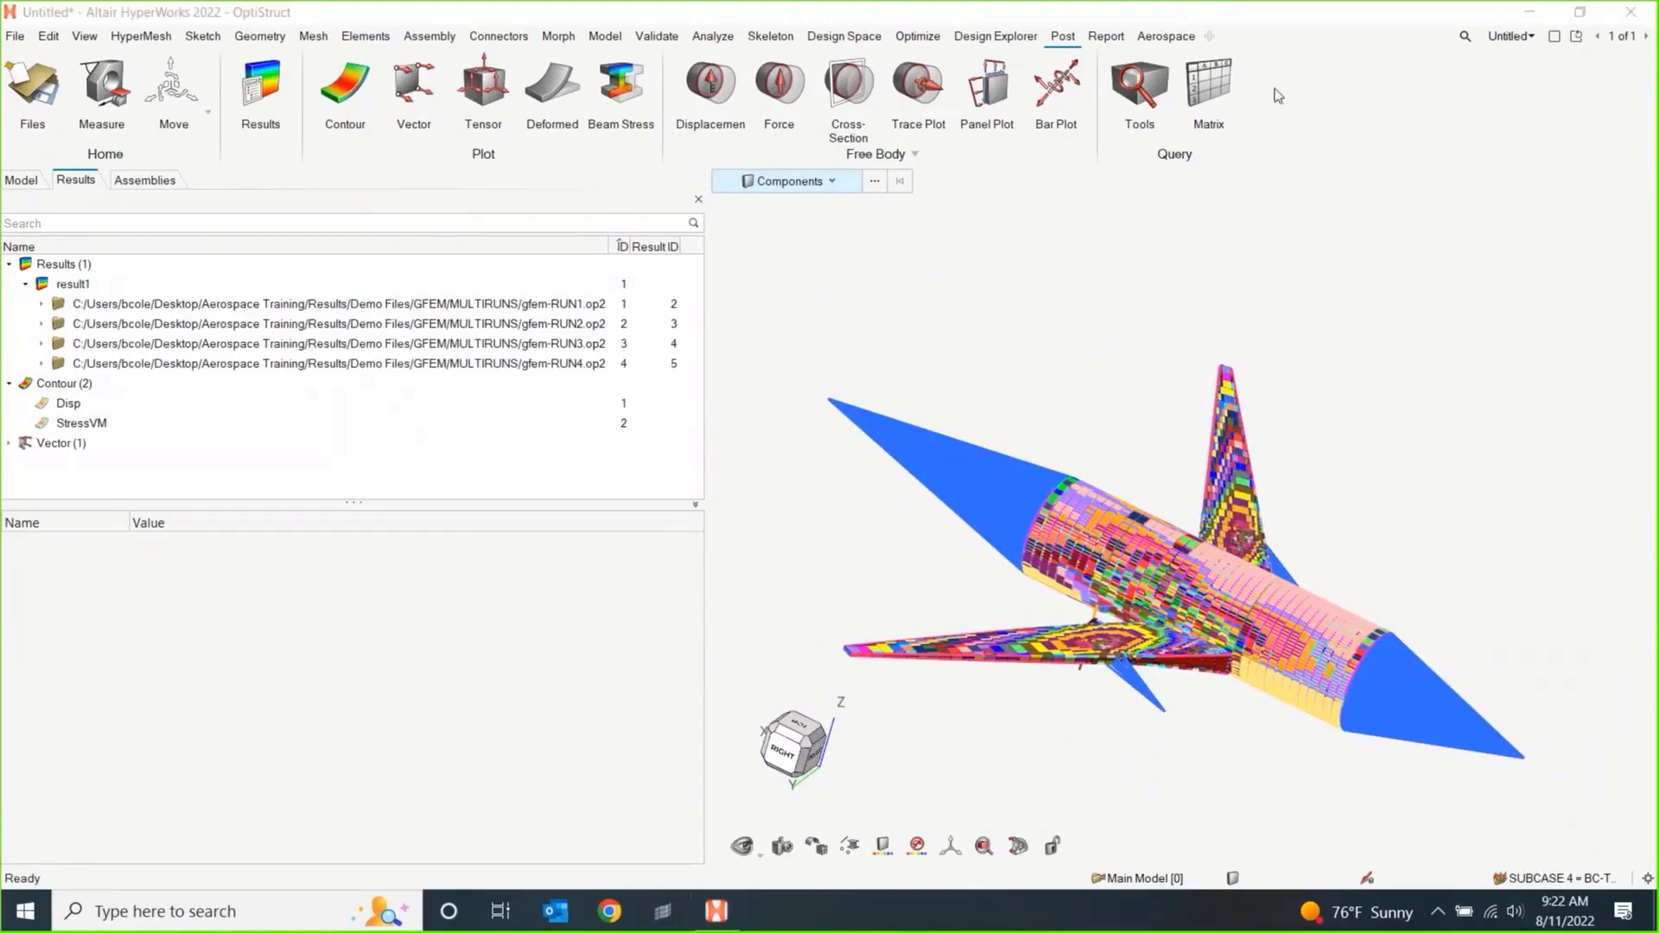